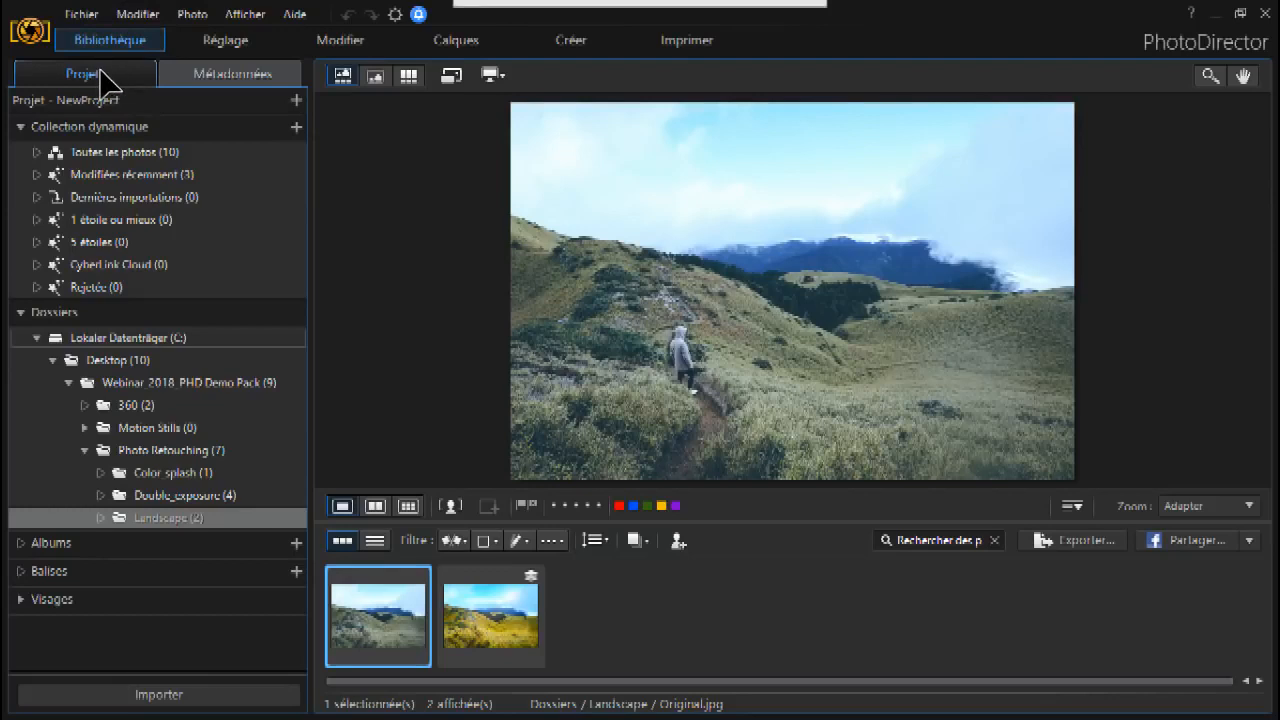
# Step: Review the original landscape photo's metadata, then look over the global white balance and tone adjustment options
pyautogui.click(243, 80)
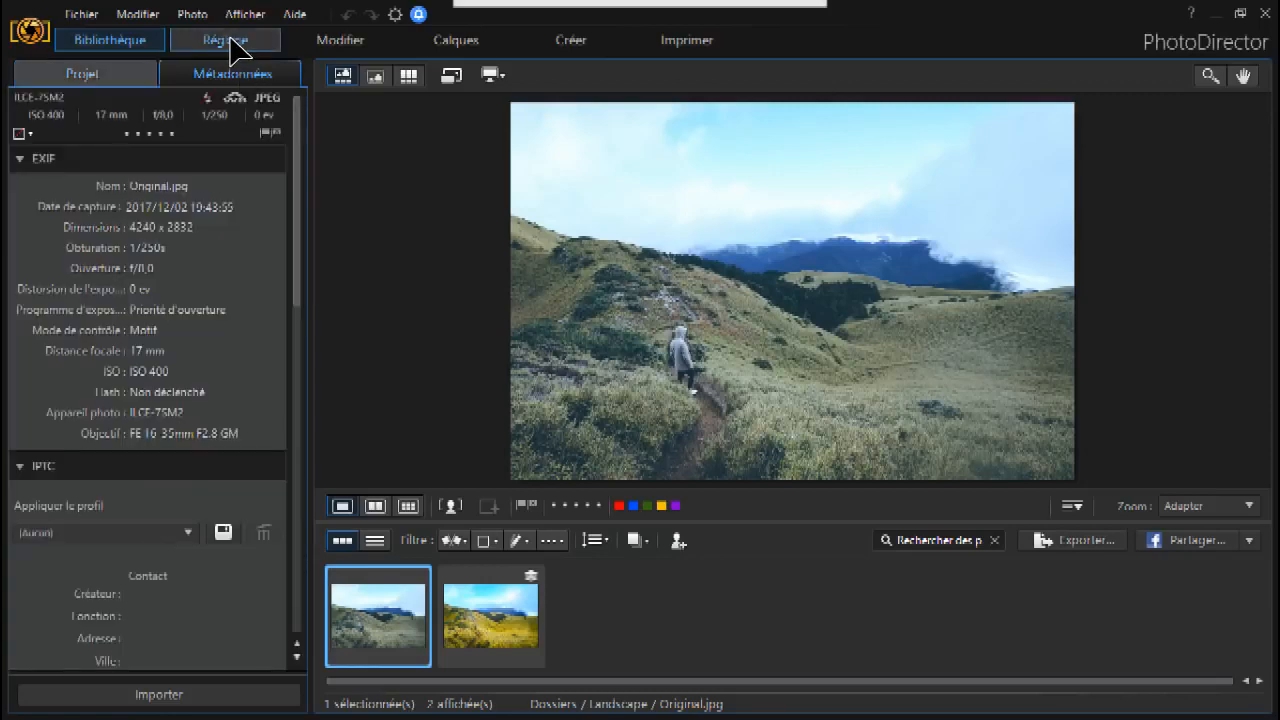
pyautogui.click(83, 75)
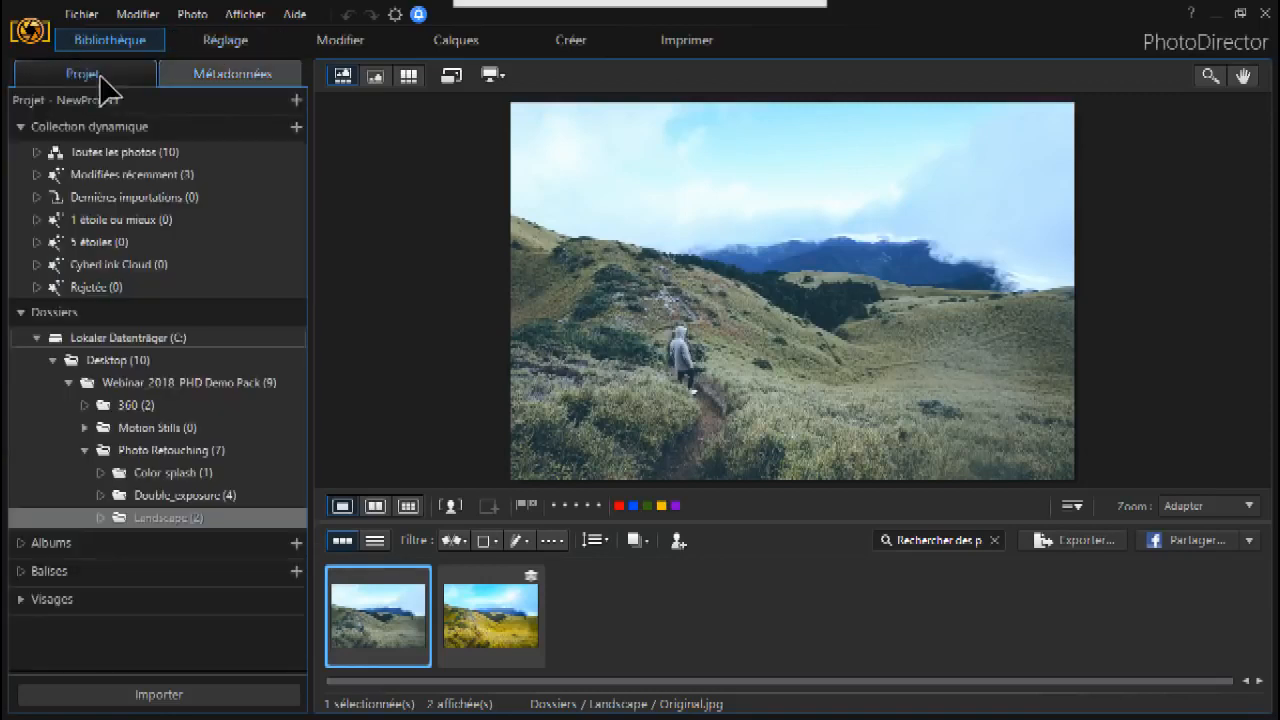
pyautogui.click(238, 48)
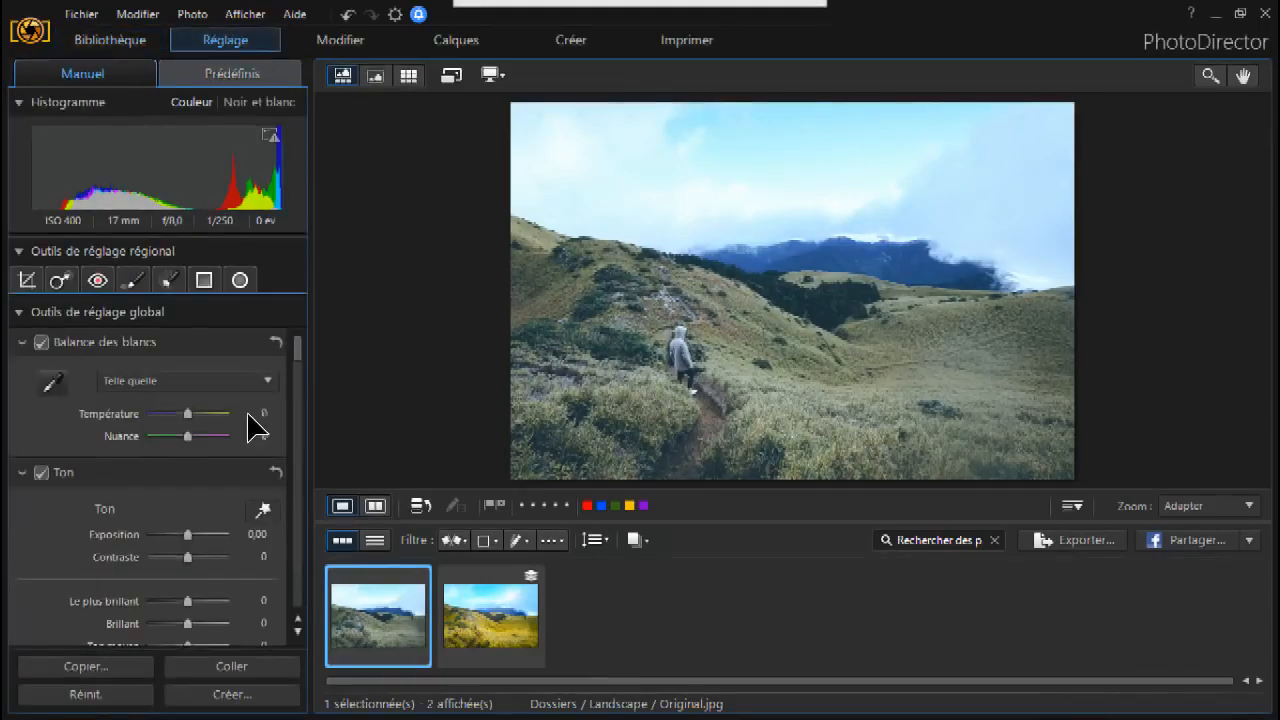
pyautogui.moveTo(296, 343)
pyautogui.mouseDown()
pyautogui.moveTo(297, 408)
pyautogui.moveTo(297, 334)
pyautogui.moveTo(318, 352)
pyautogui.mouseUp()
pyautogui.scroll(3, 189, 449)
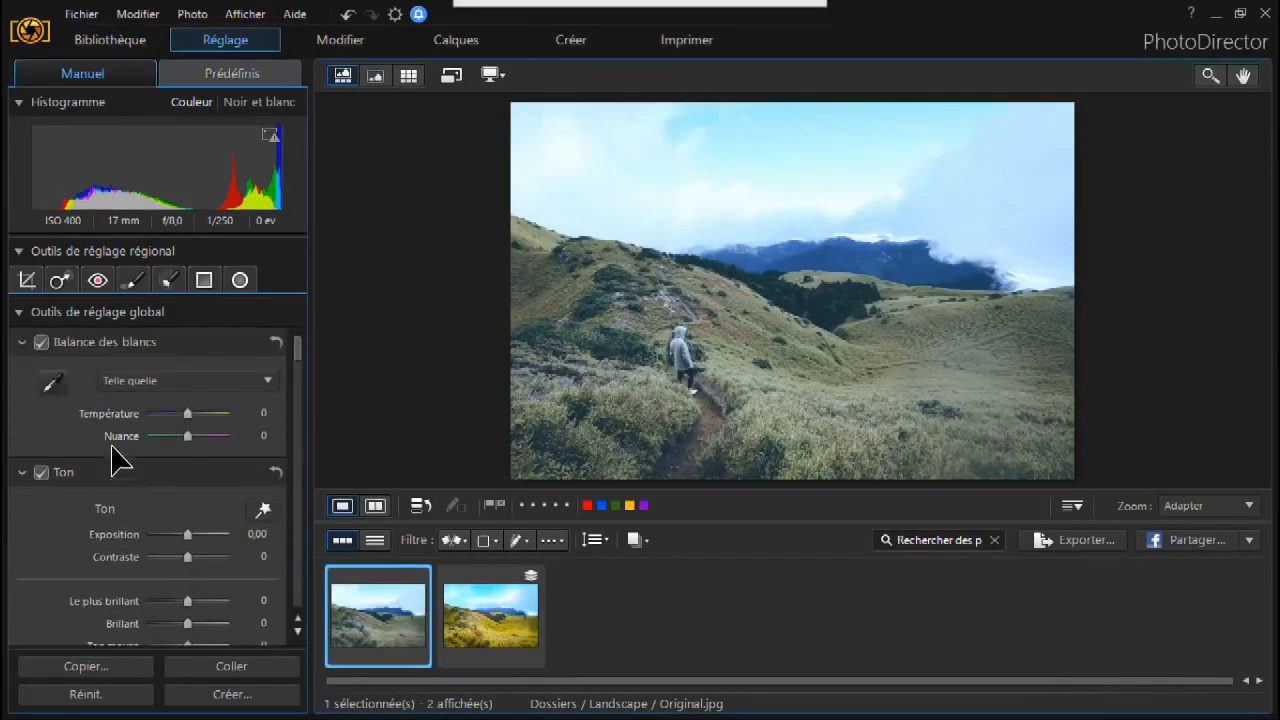
# Step: Remove the hiker on the path with Suppression intelligente and compare the photo before and after
pyautogui.click(343, 40)
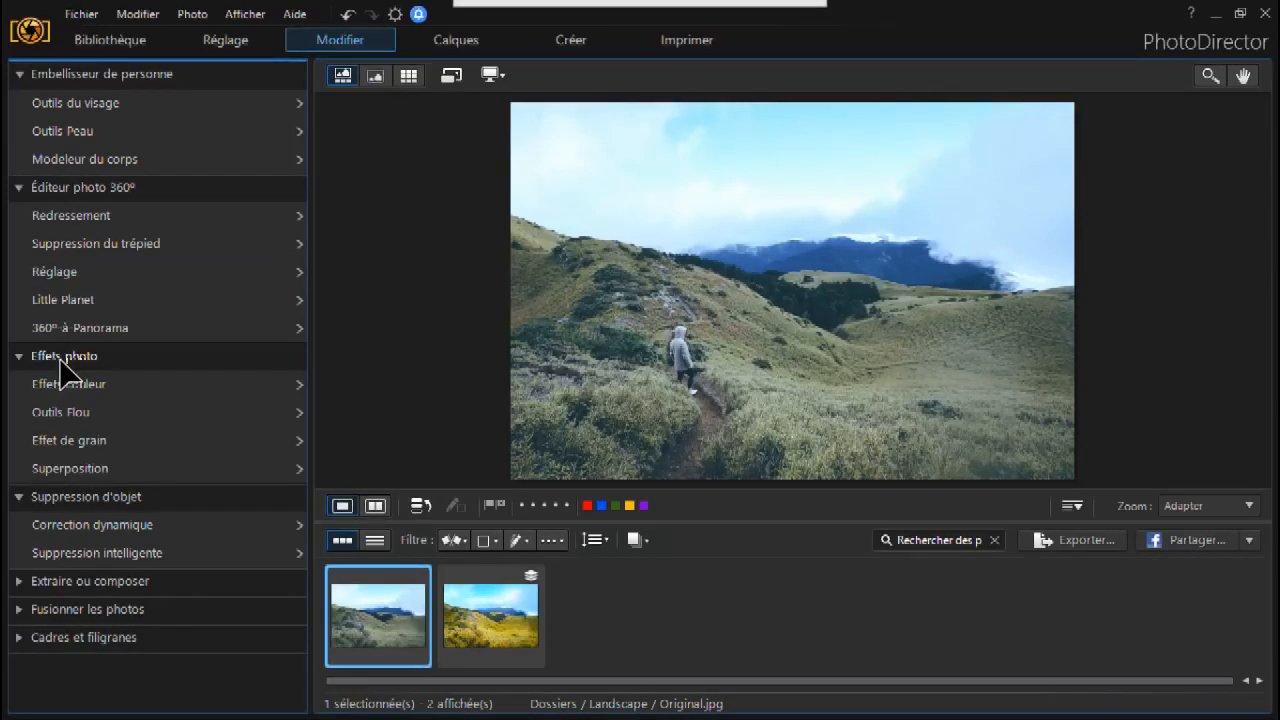
pyautogui.click(92, 552)
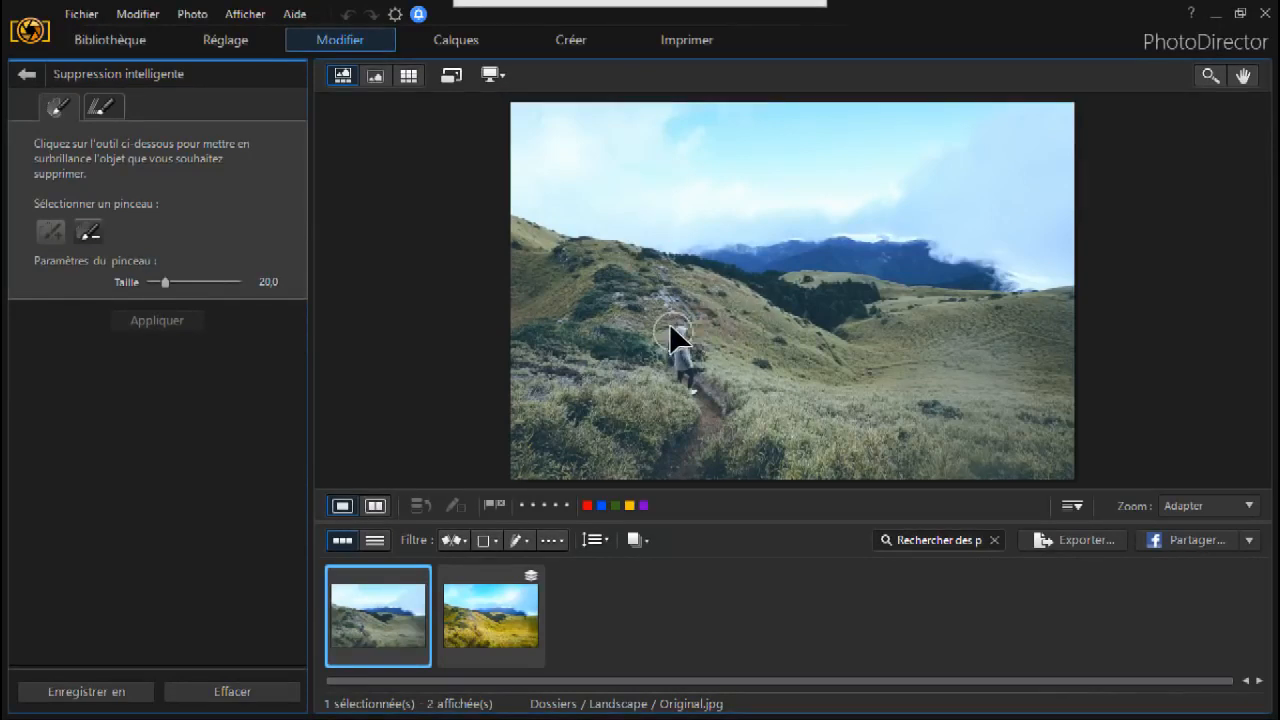
pyautogui.moveTo(683, 324); pyautogui.dragTo(692, 369)
pyautogui.click(168, 323)
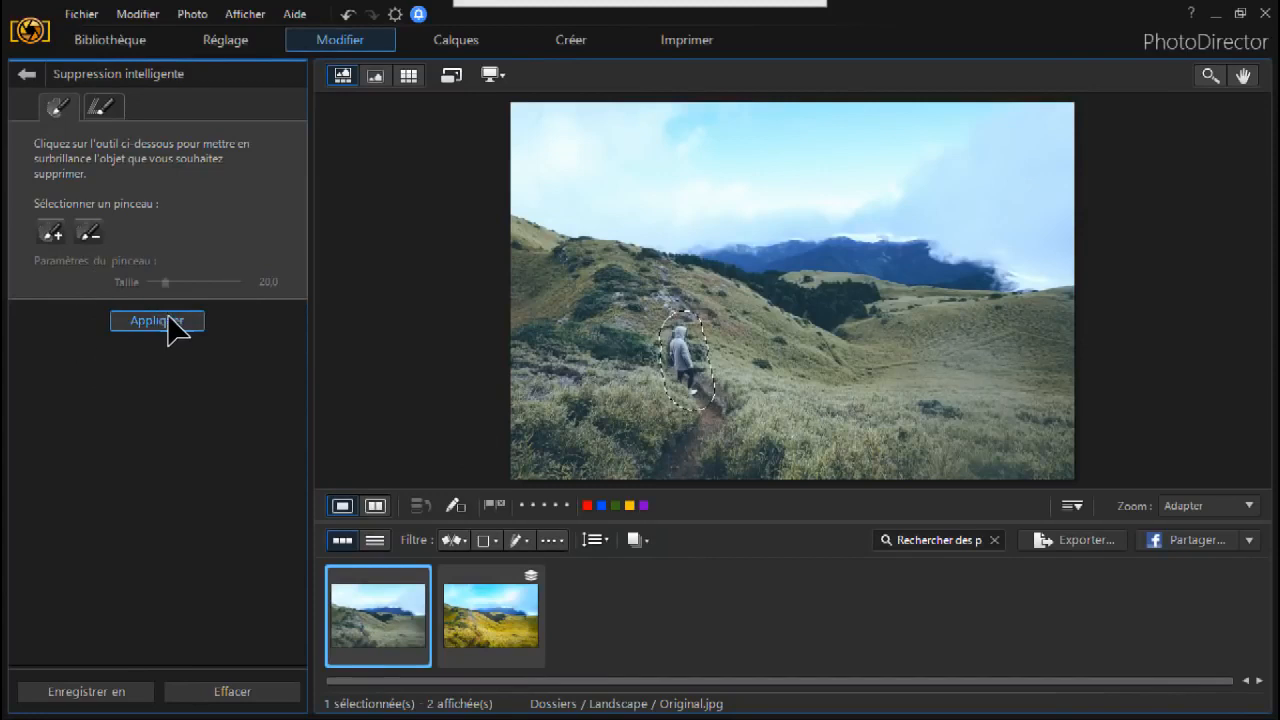
pyautogui.click(157, 321)
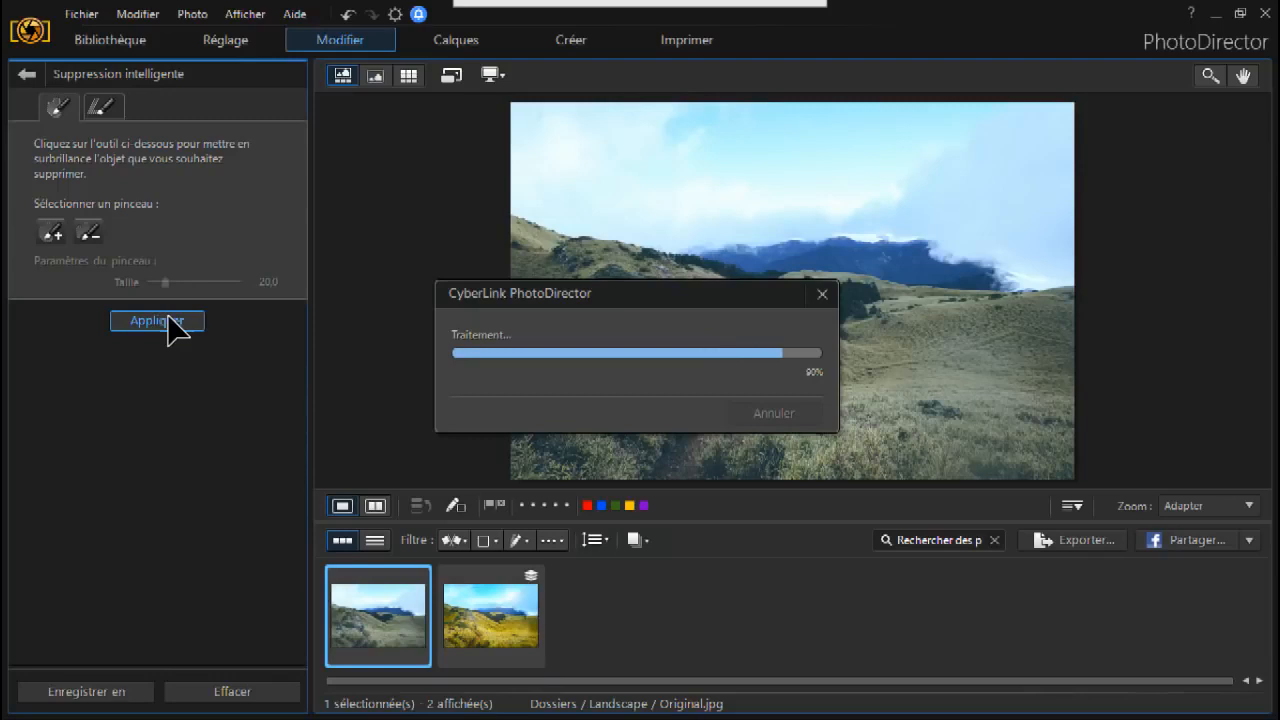
pyautogui.click(378, 506)
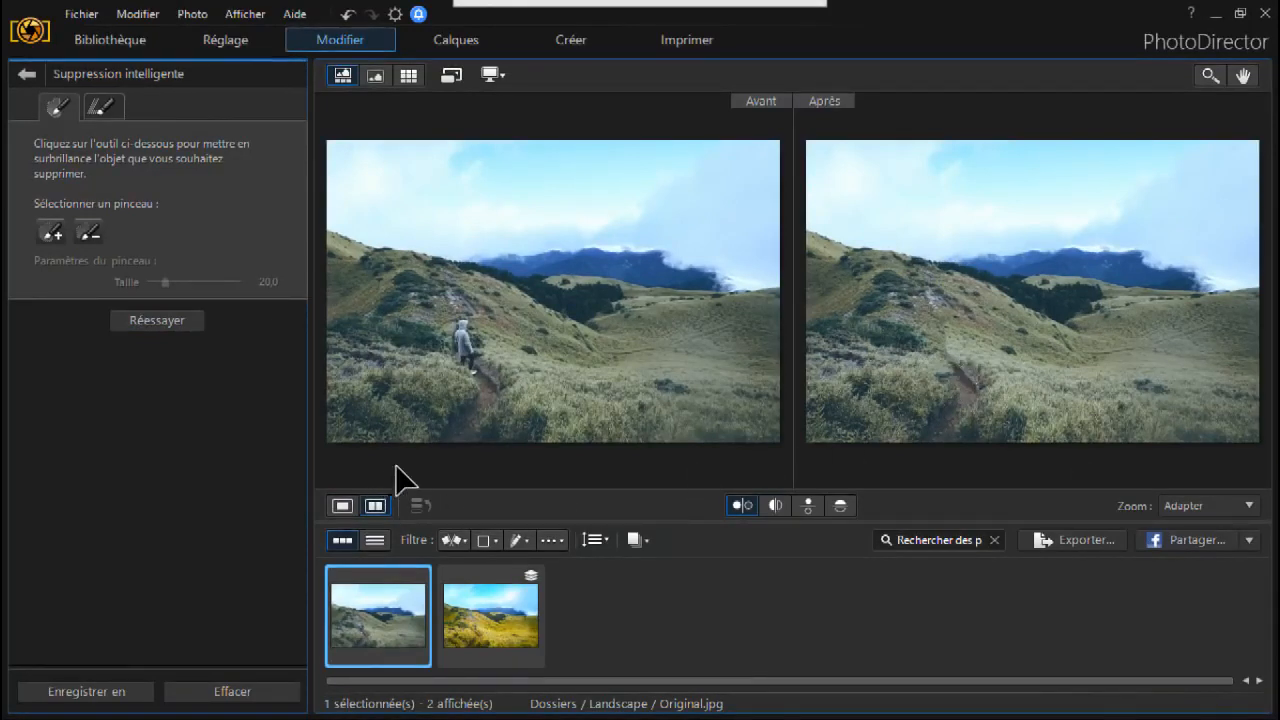
pyautogui.click(345, 506)
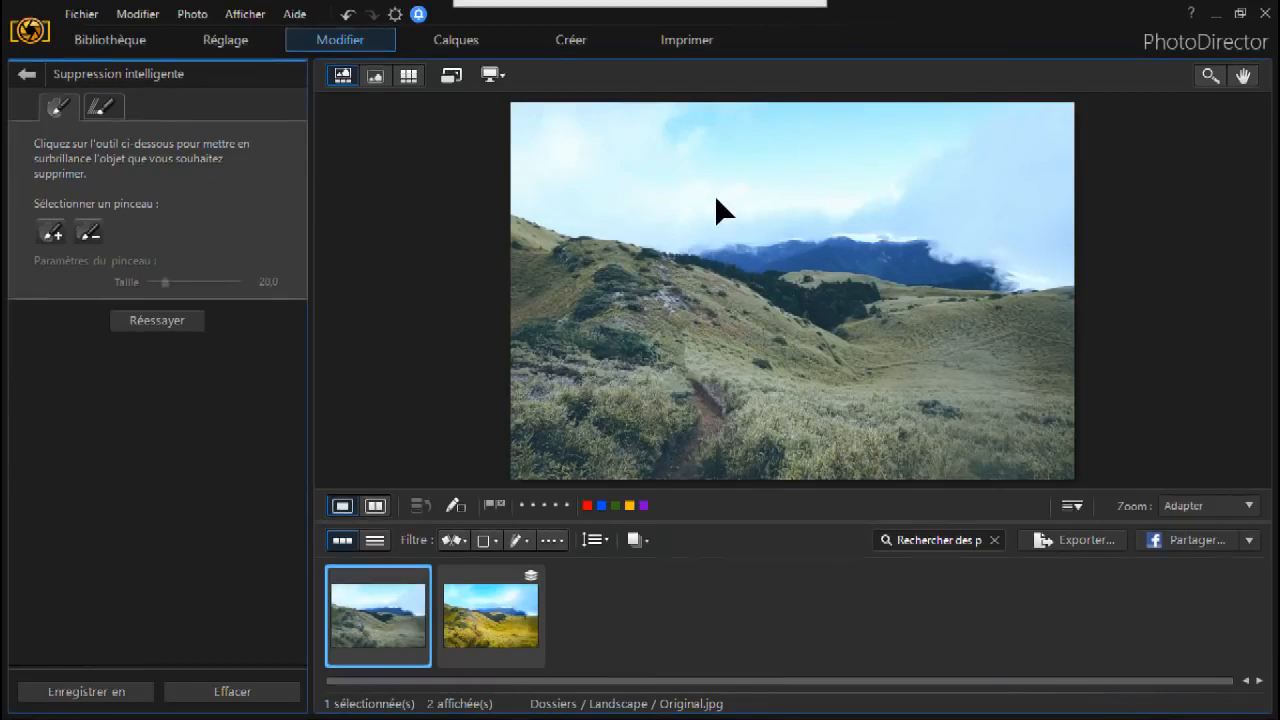
# Step: Switch to the Réglage module, saving the object removal as a virtual copy of the photo
pyautogui.click(229, 42)
pyautogui.click(229, 43)
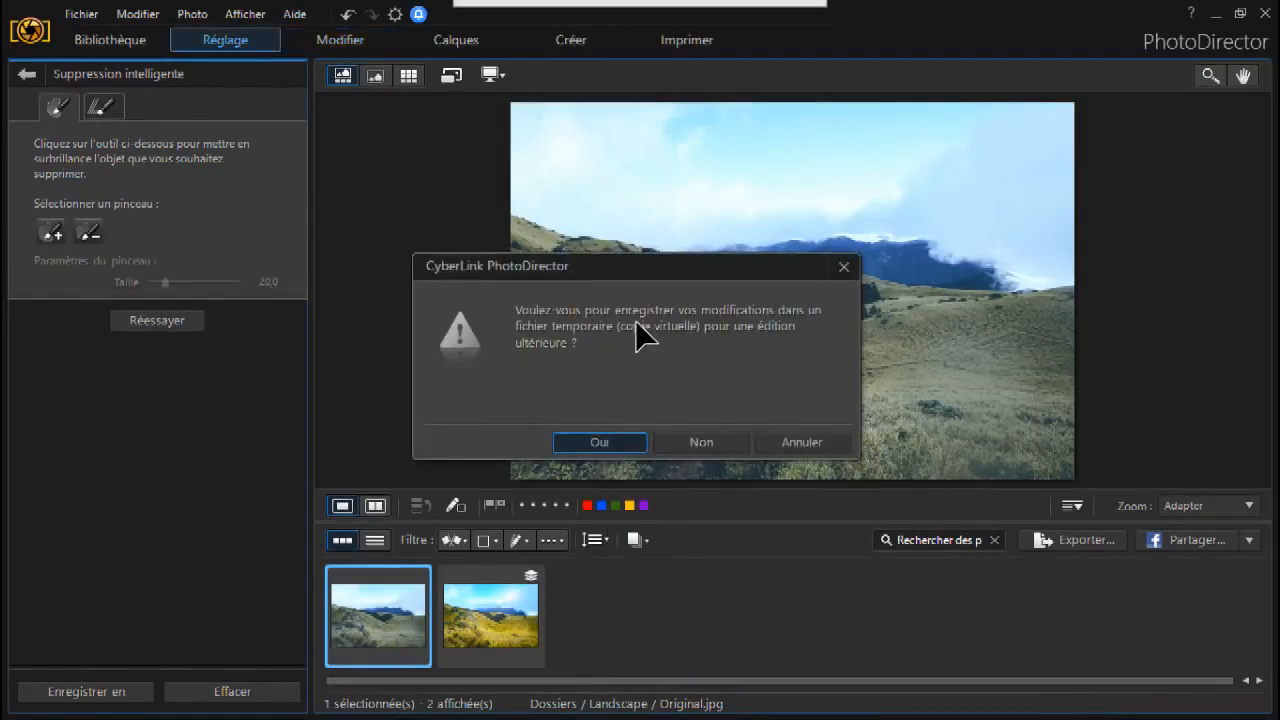
pyautogui.click(589, 440)
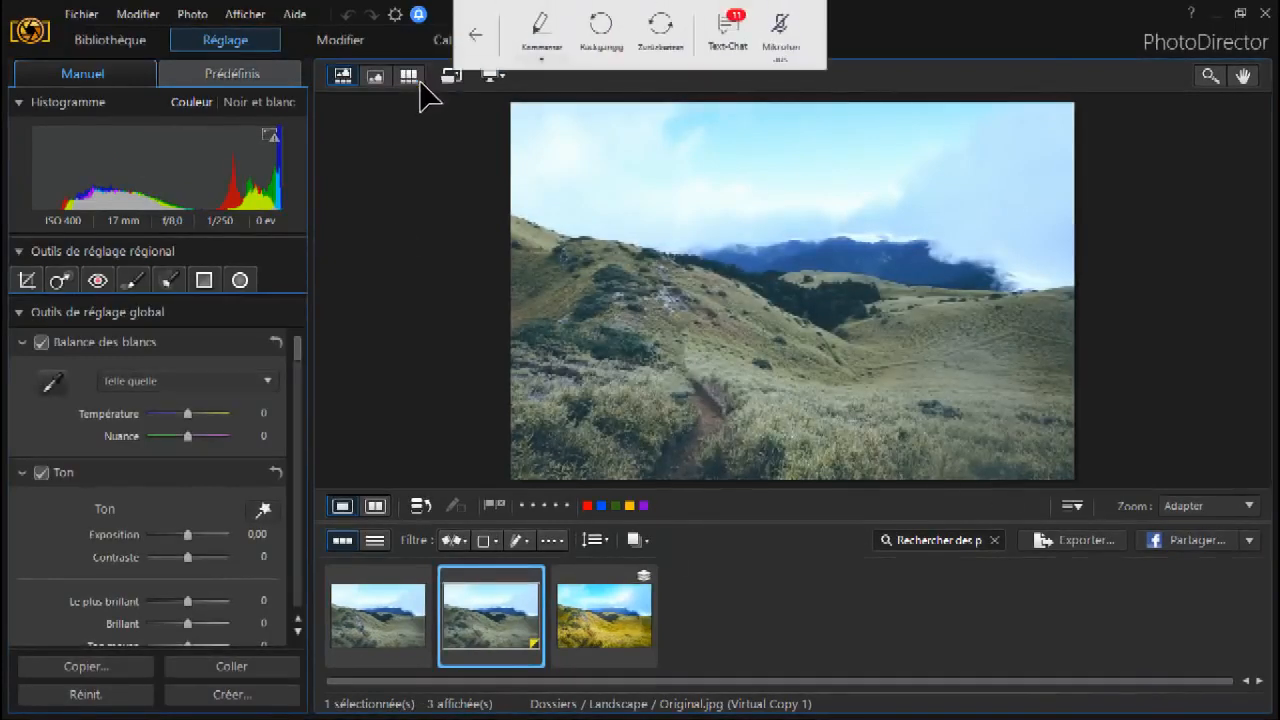
# Step: Draw a gradient mask from the top of the sky down to the lower hillside on the virtual copy
pyautogui.click(203, 280)
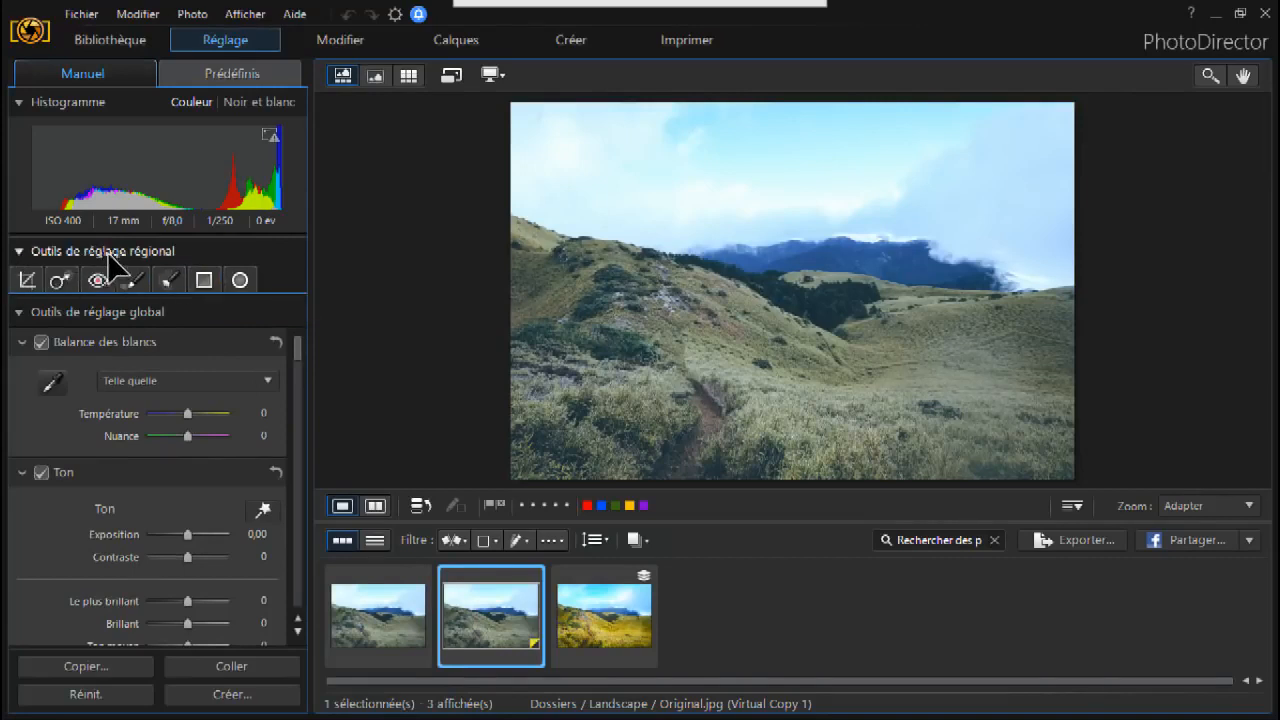
pyautogui.click(203, 280)
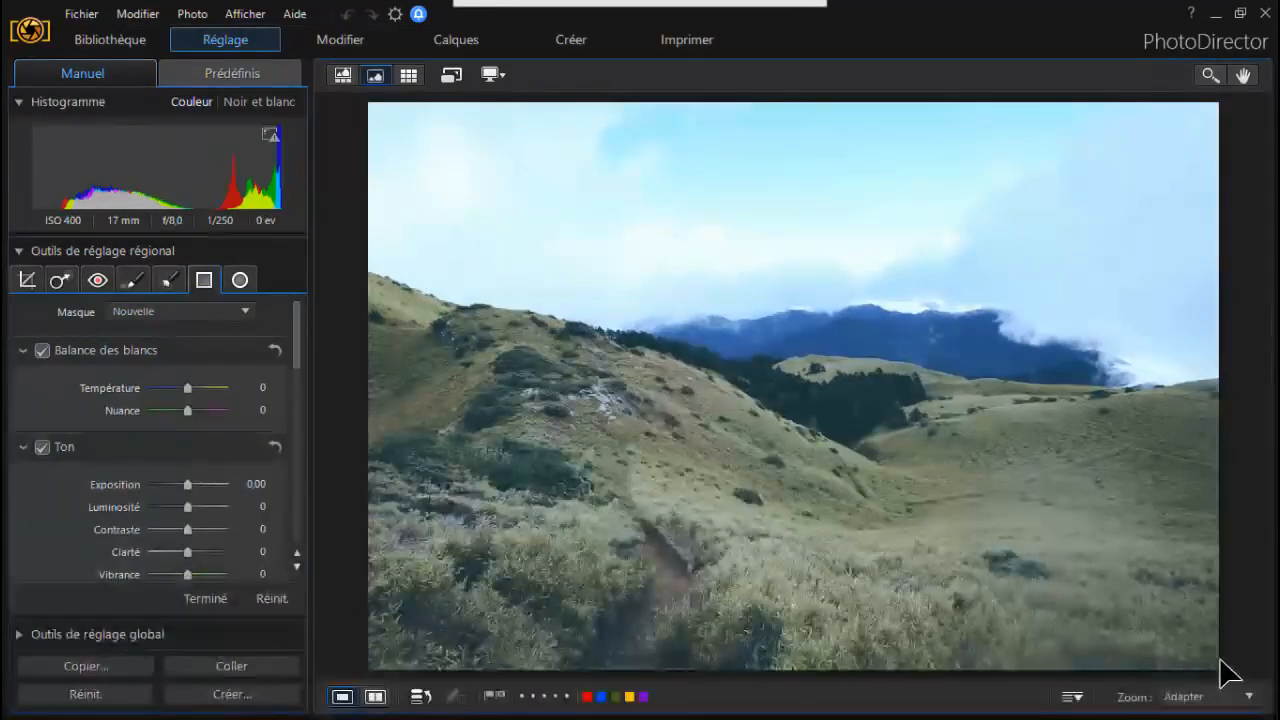
pyautogui.click(1222, 700)
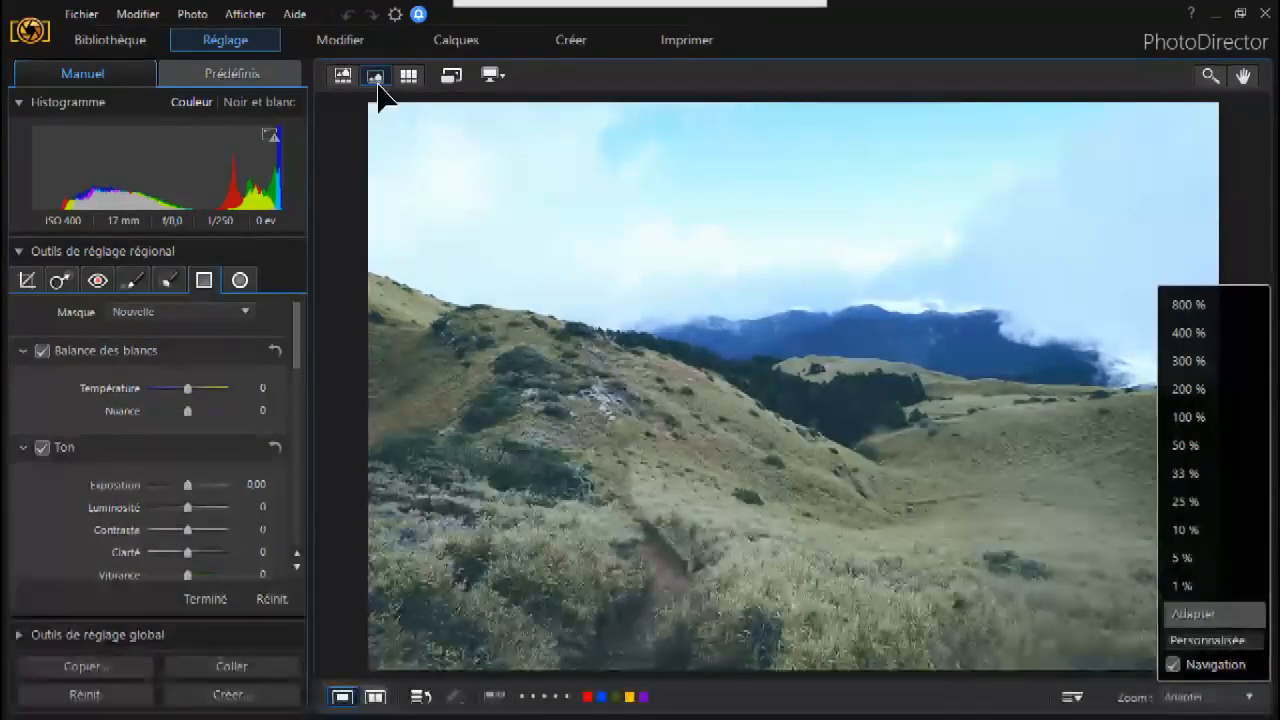
pyautogui.click(343, 76)
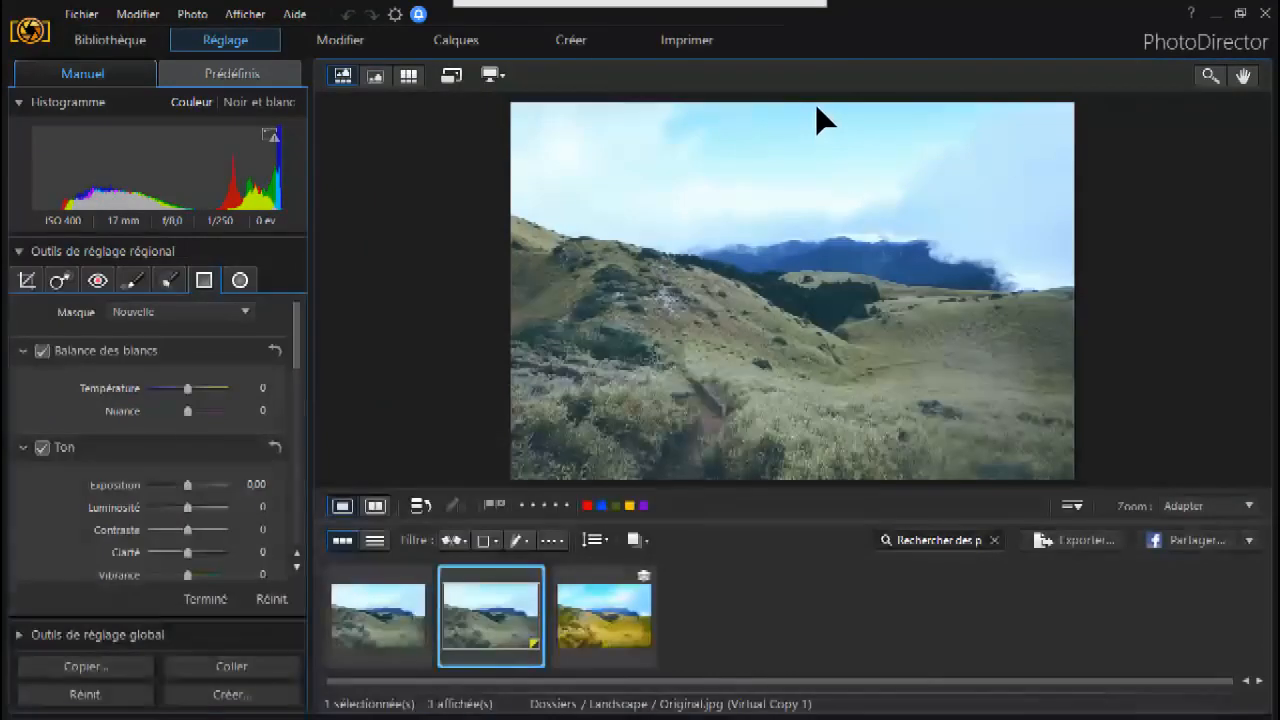
pyautogui.moveTo(817, 112); pyautogui.dragTo(771, 403)
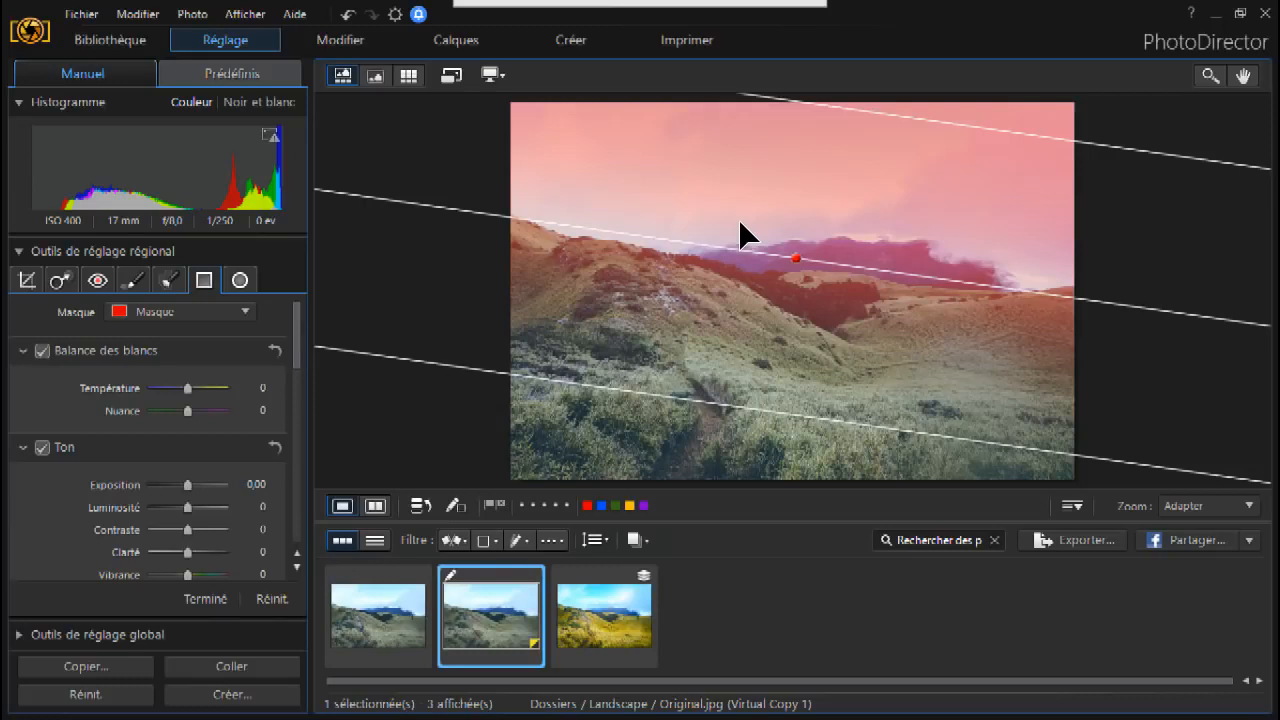
pyautogui.click(637, 157)
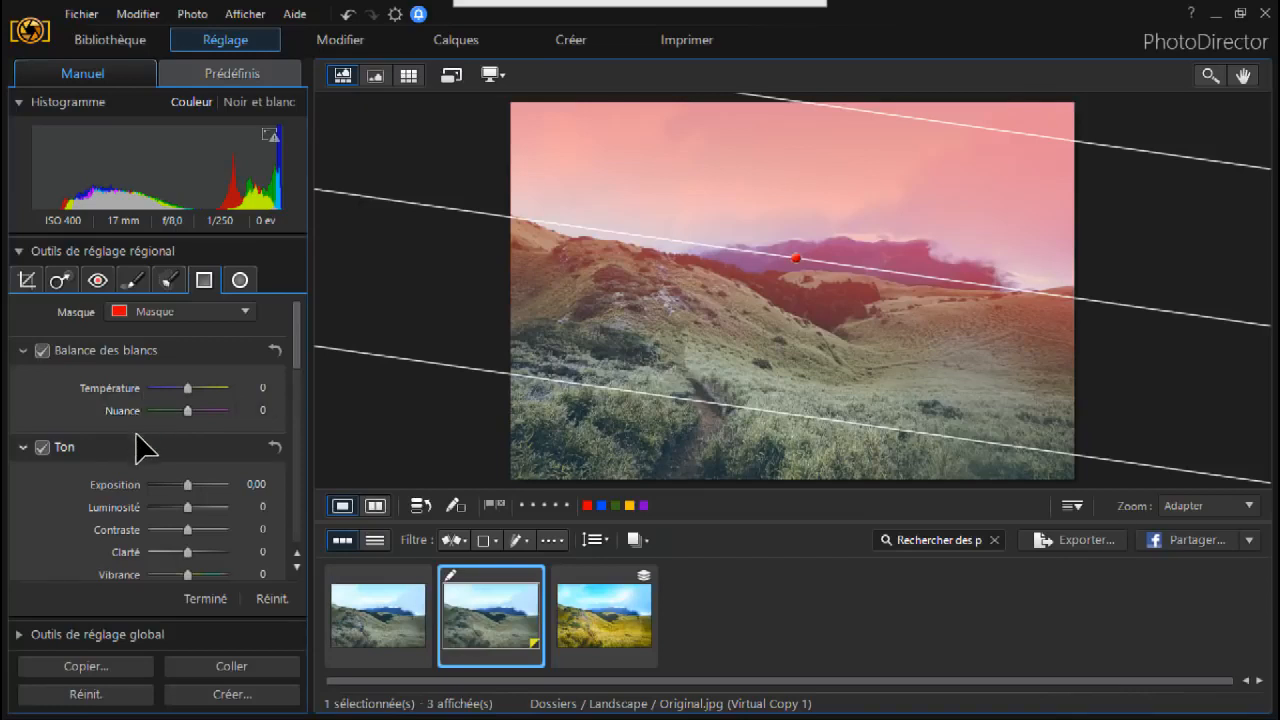
# Step: Set the sky gradient mask's temperature to -18, exposure to -0,65 and saturation to 13
pyautogui.moveTo(184, 387); pyautogui.dragTo(181, 385)
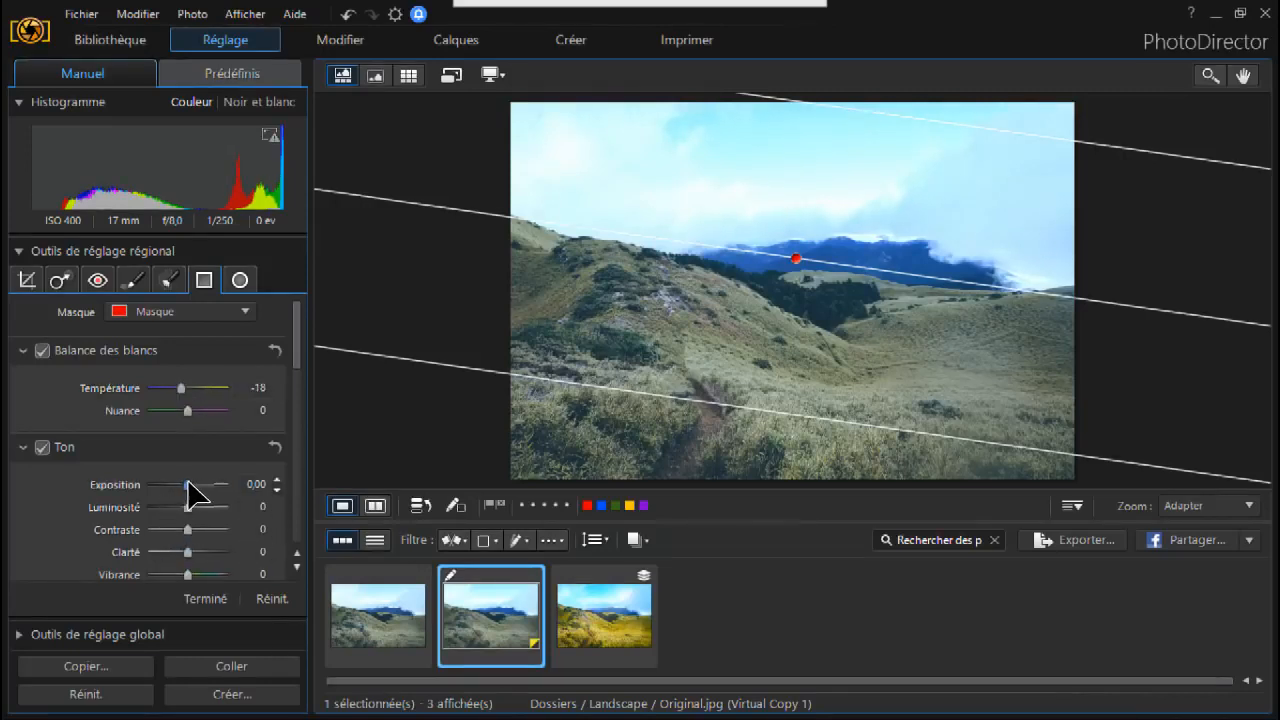
pyautogui.moveTo(186, 484); pyautogui.dragTo(181, 485)
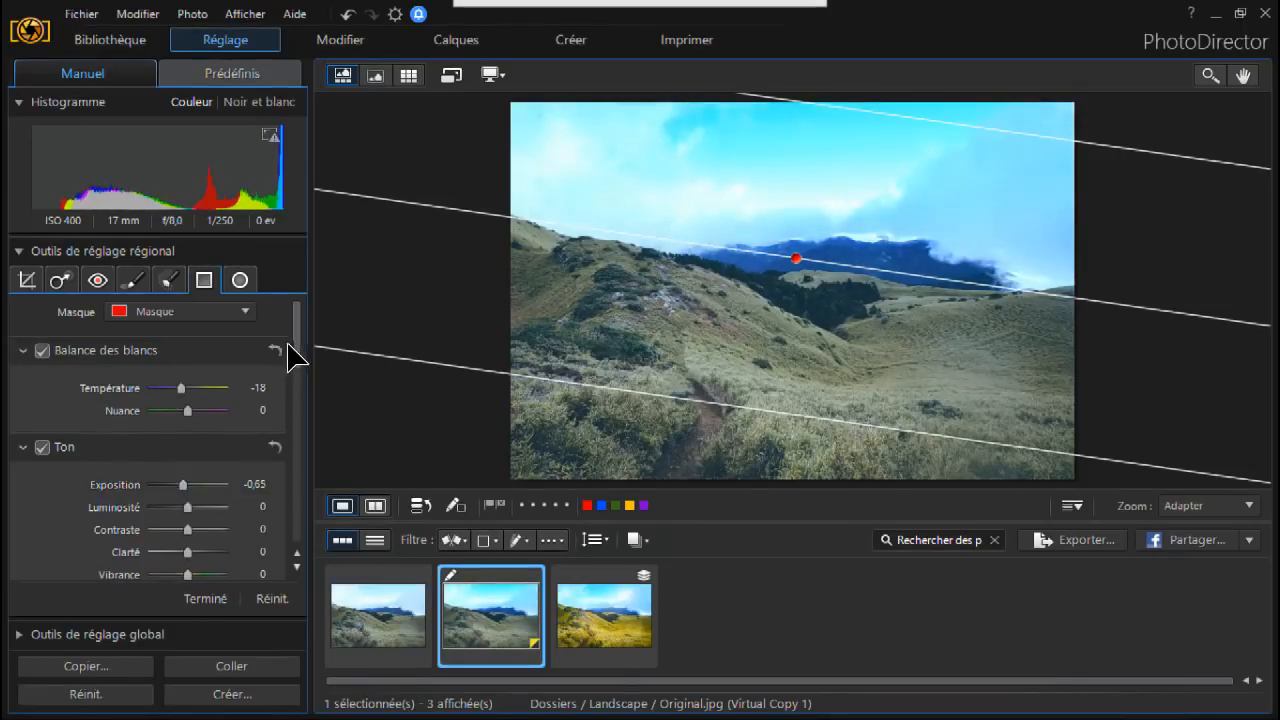
pyautogui.scroll(-3, 296, 355)
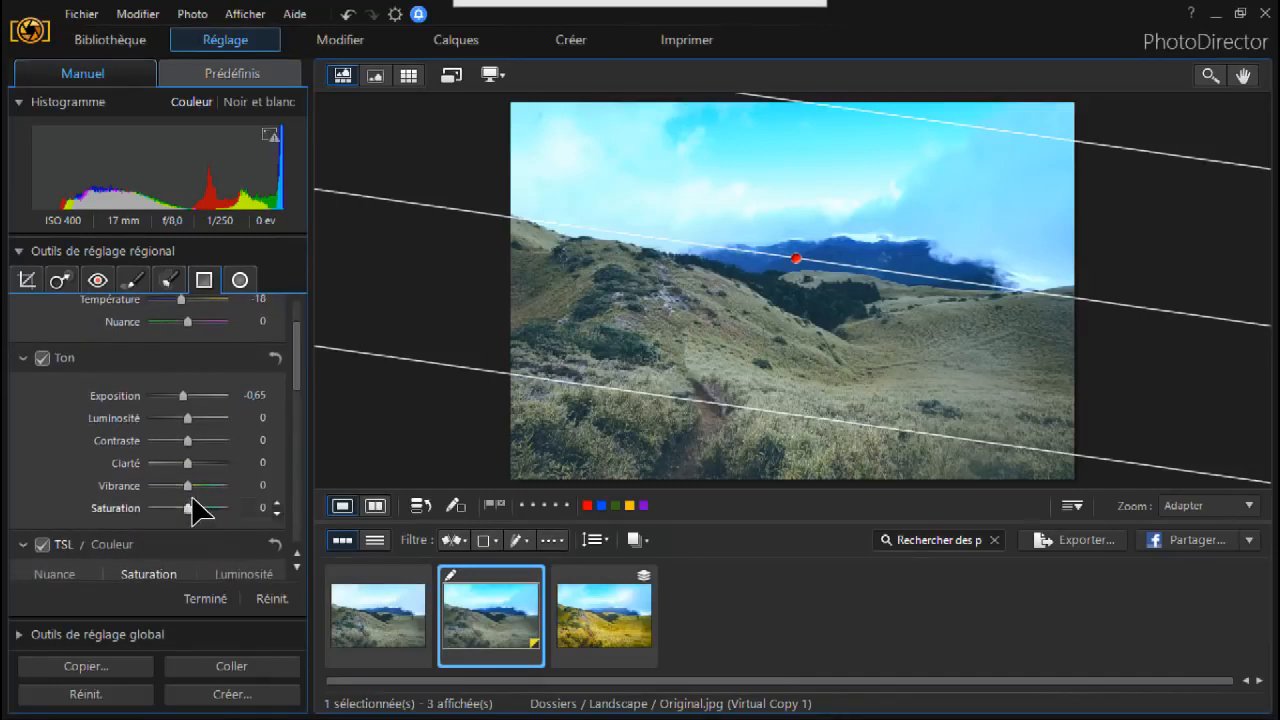
pyautogui.moveTo(186, 503); pyautogui.dragTo(193, 503)
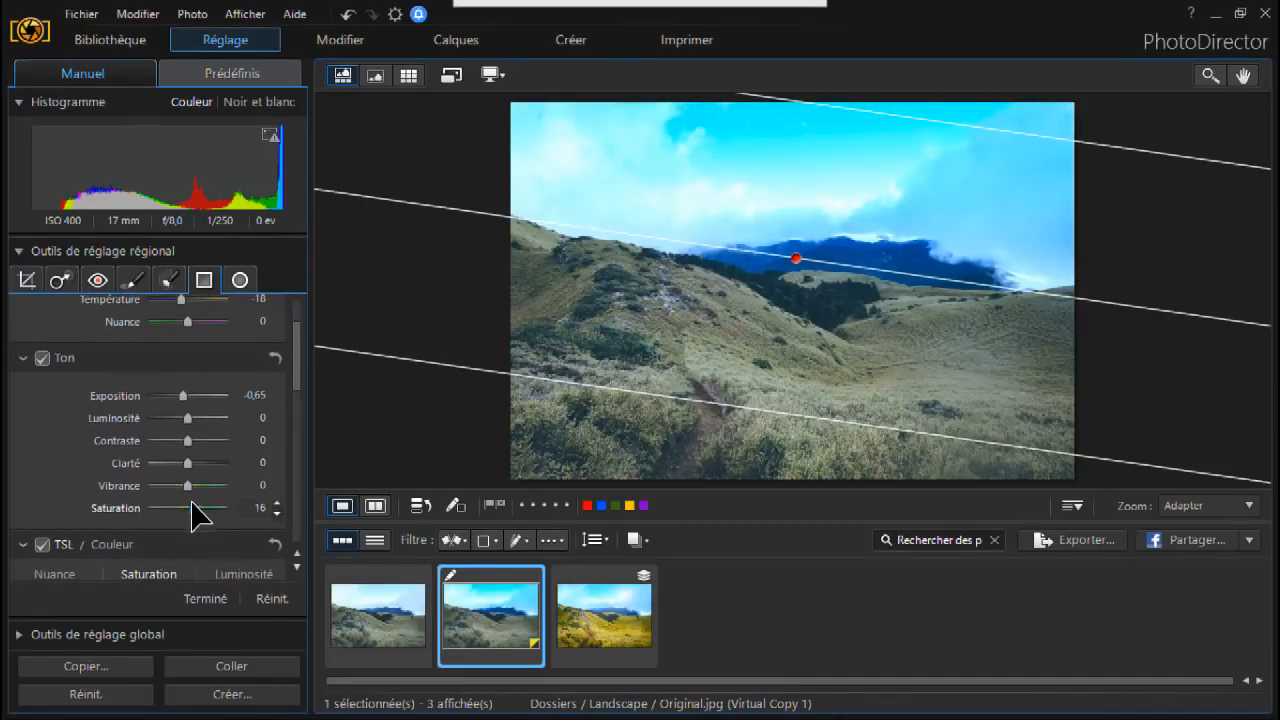
pyautogui.moveTo(192, 503); pyautogui.dragTo(192, 504)
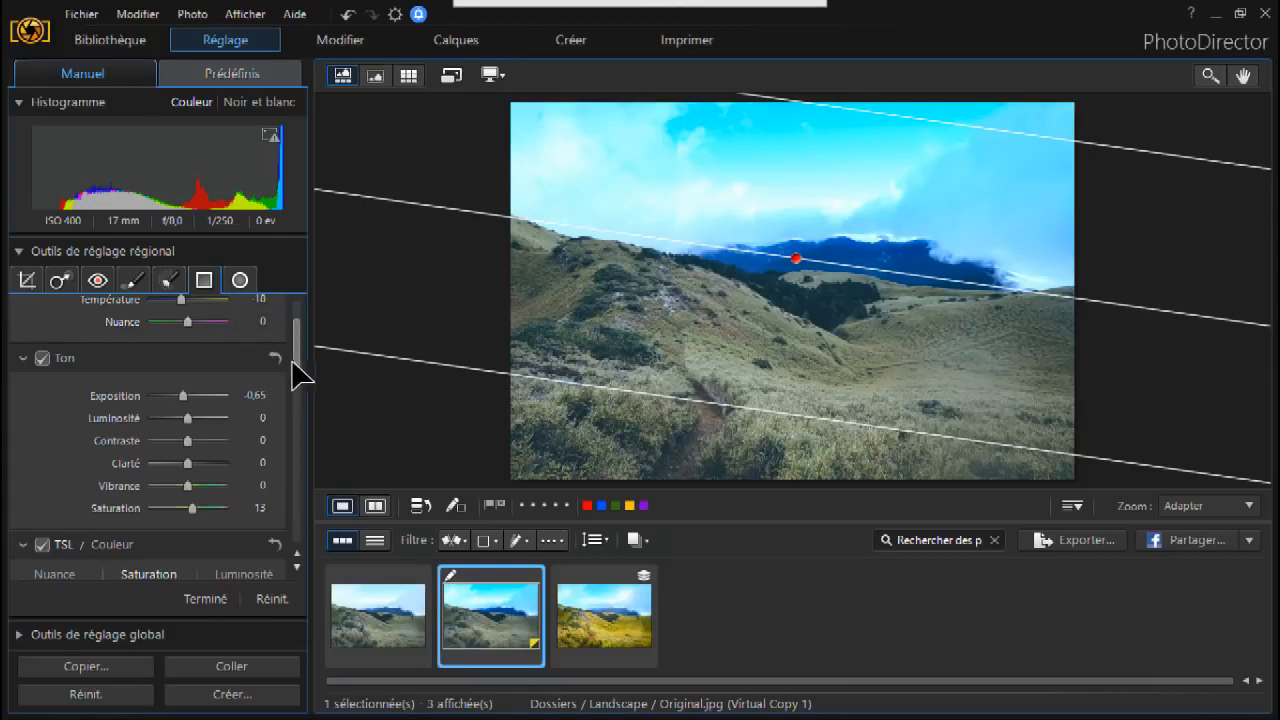
# Step: Create a second gradient mask running from the photo's lower edge up into the sky
pyautogui.moveTo(300, 375); pyautogui.dragTo(306, 309)
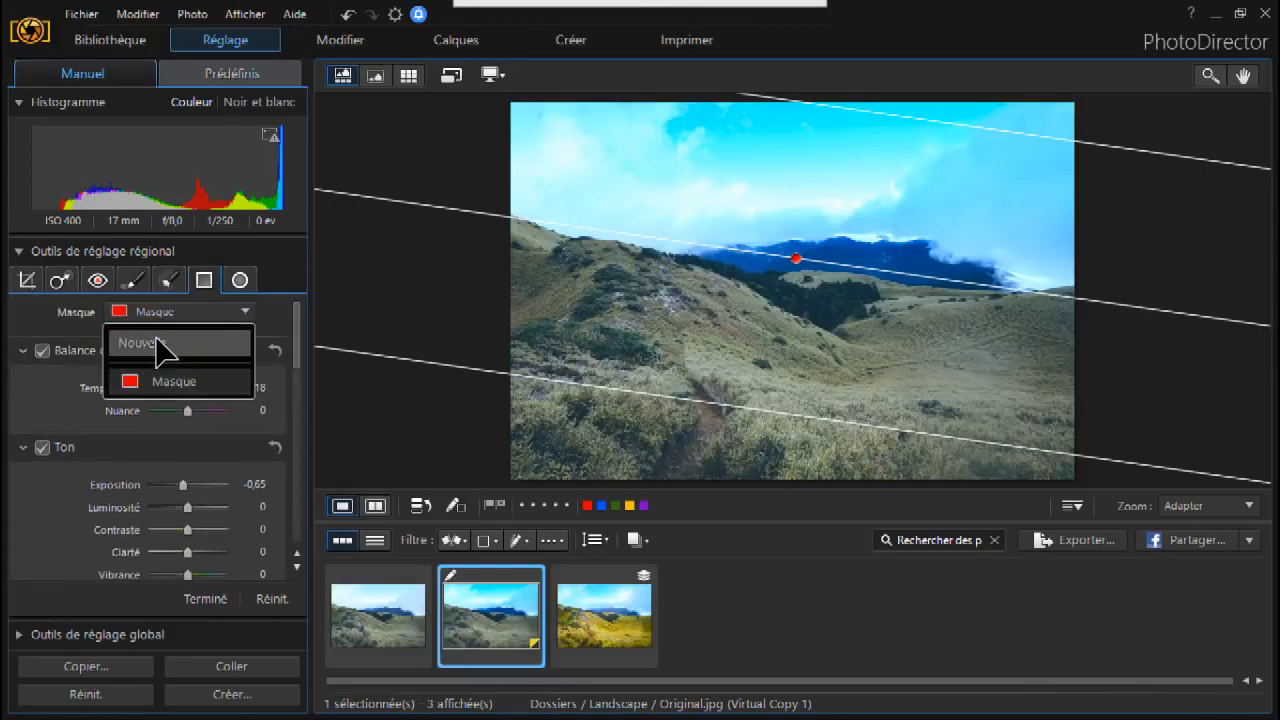
pyautogui.click(166, 345)
pyautogui.moveTo(757, 480); pyautogui.dragTo(763, 137)
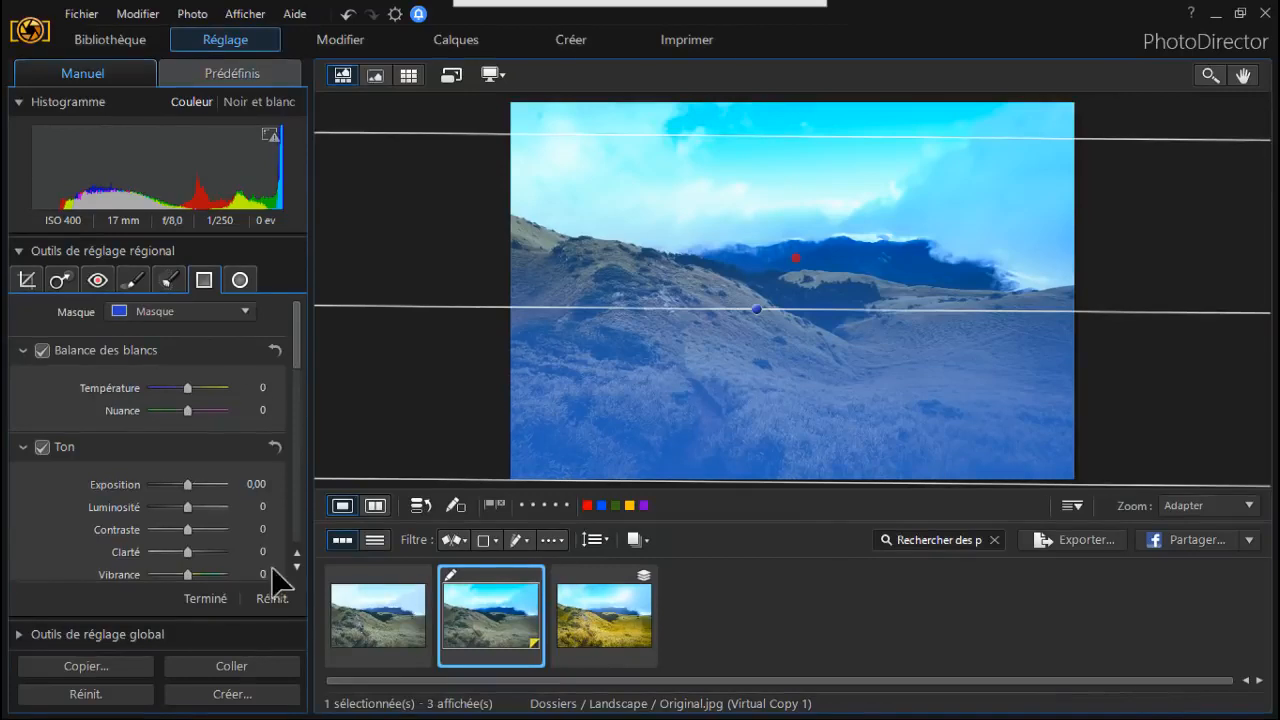
# Step: Set the foreground gradient mask's temperature to 93 and saturation to 13
pyautogui.moveTo(188, 388); pyautogui.dragTo(221, 395)
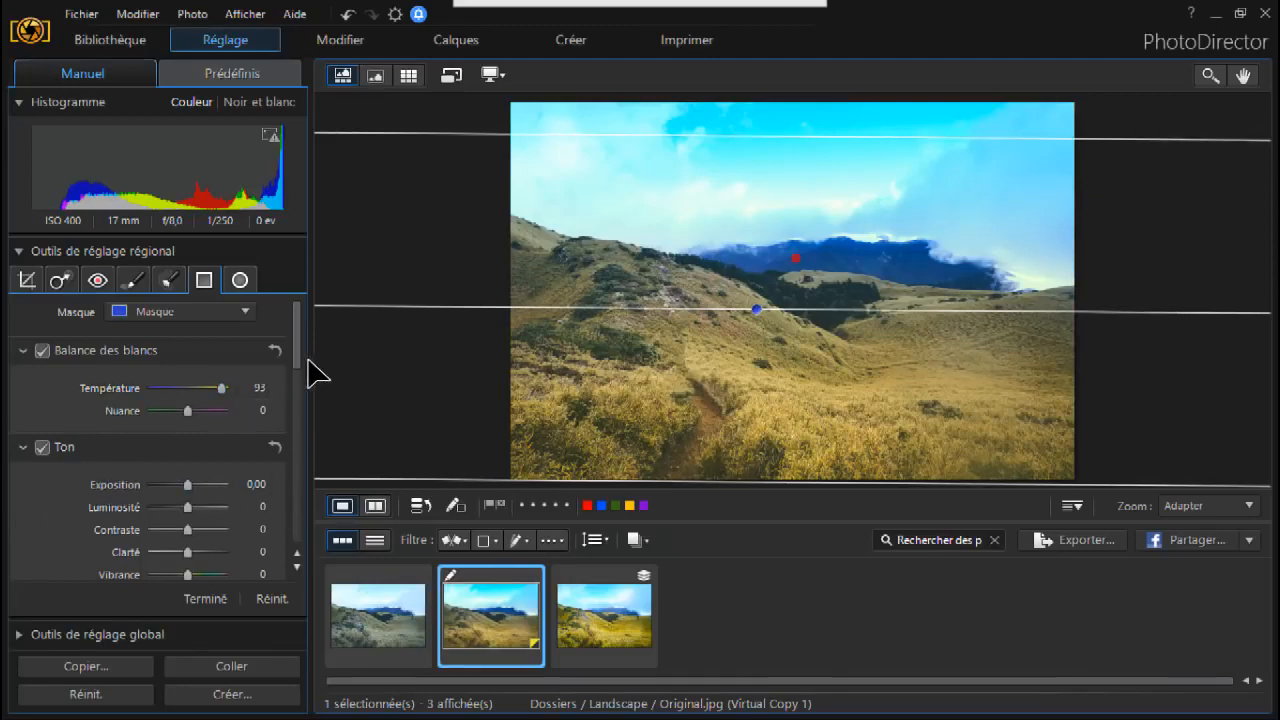
pyautogui.scroll(-3, 300, 362)
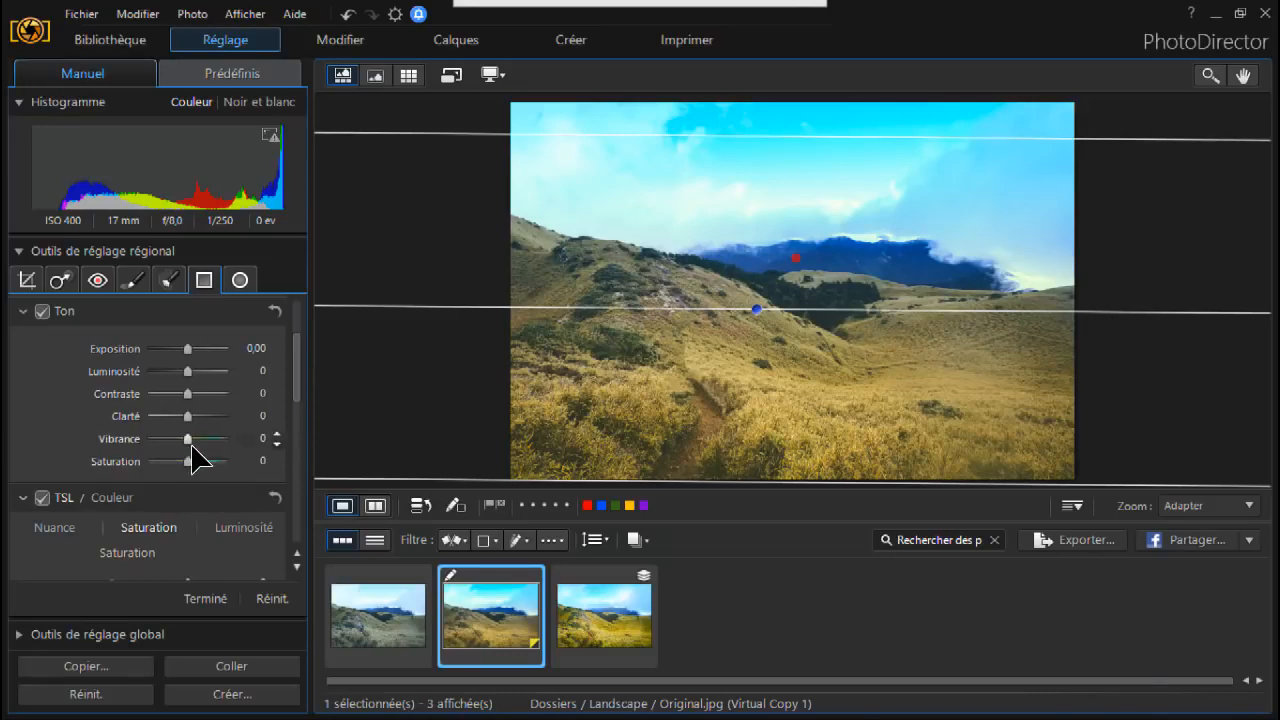
pyautogui.moveTo(190, 461); pyautogui.dragTo(201, 458)
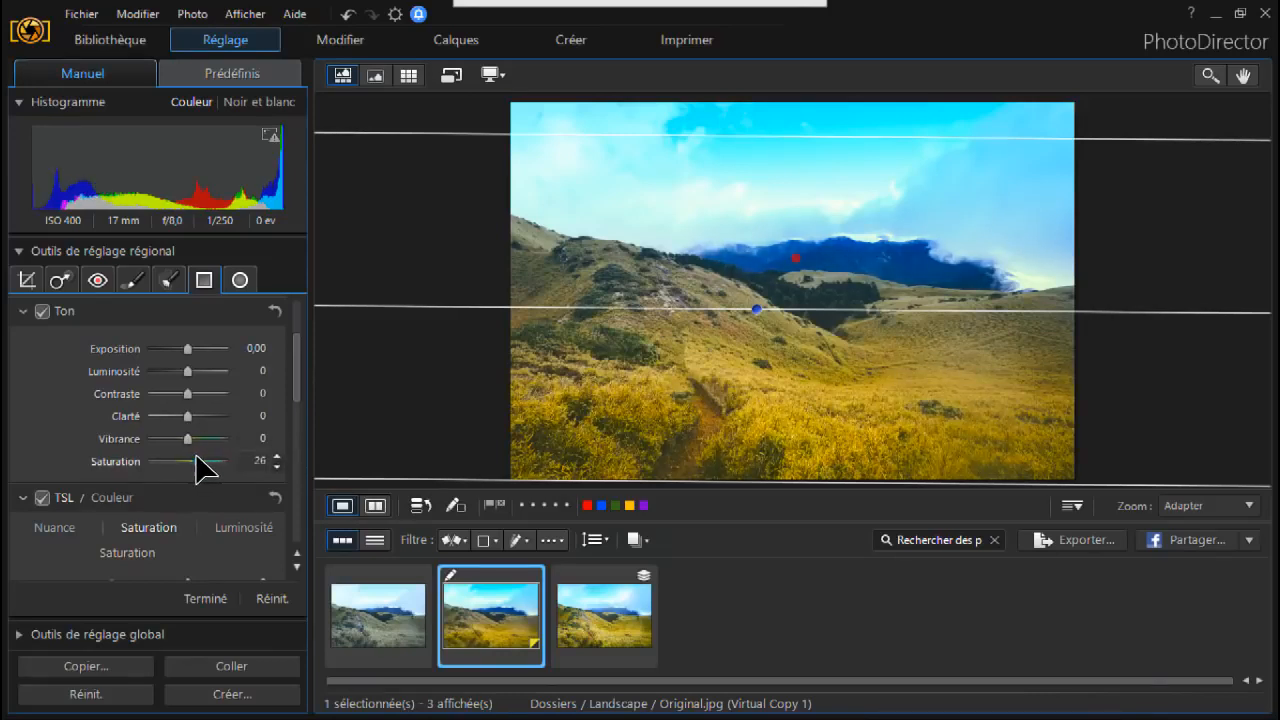
pyautogui.moveTo(194, 456); pyautogui.dragTo(192, 457)
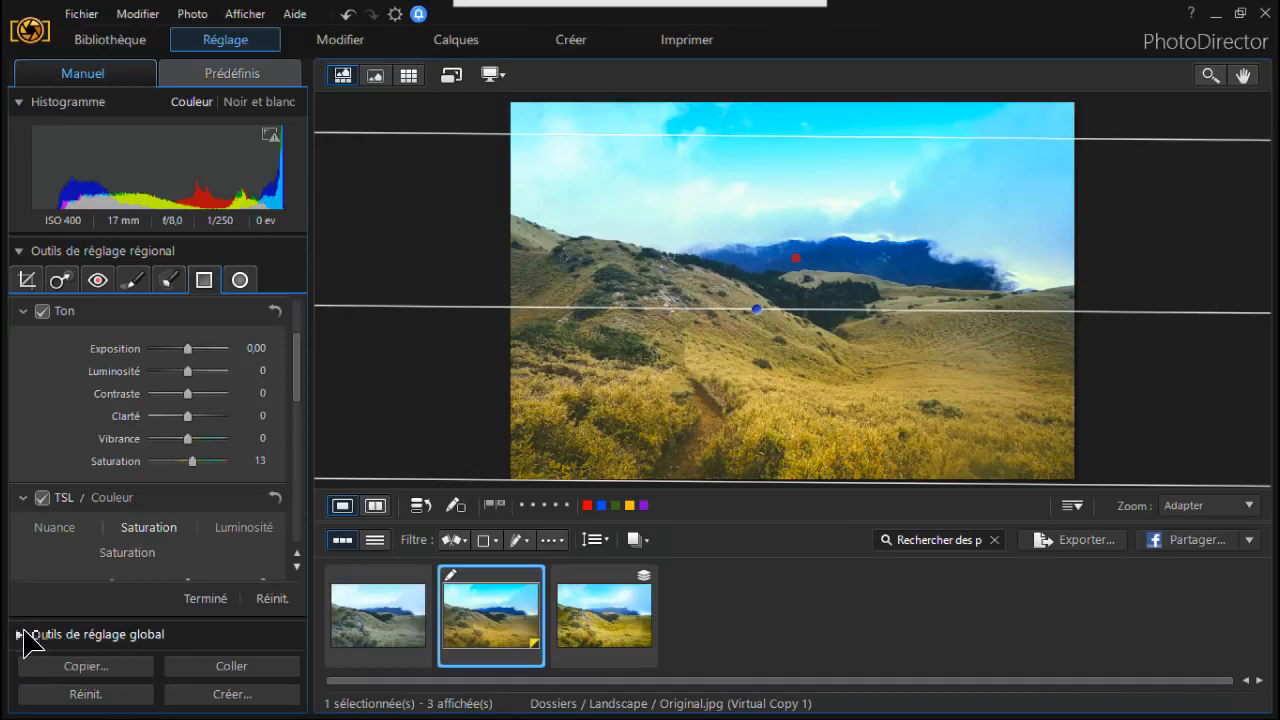
# Step: Apply the global HDR effect with an Éclat strength of 8 and a Contour strength of 4
pyautogui.click(31, 634)
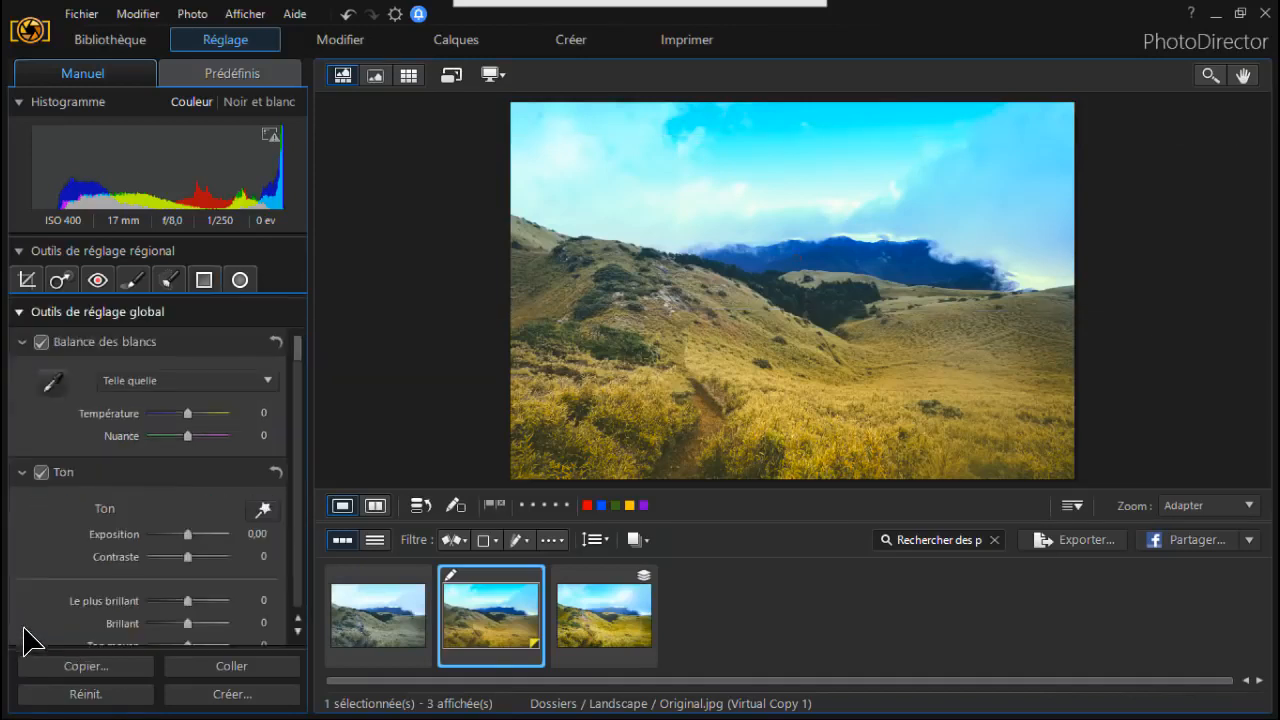
pyautogui.moveTo(300, 348); pyautogui.dragTo(297, 390)
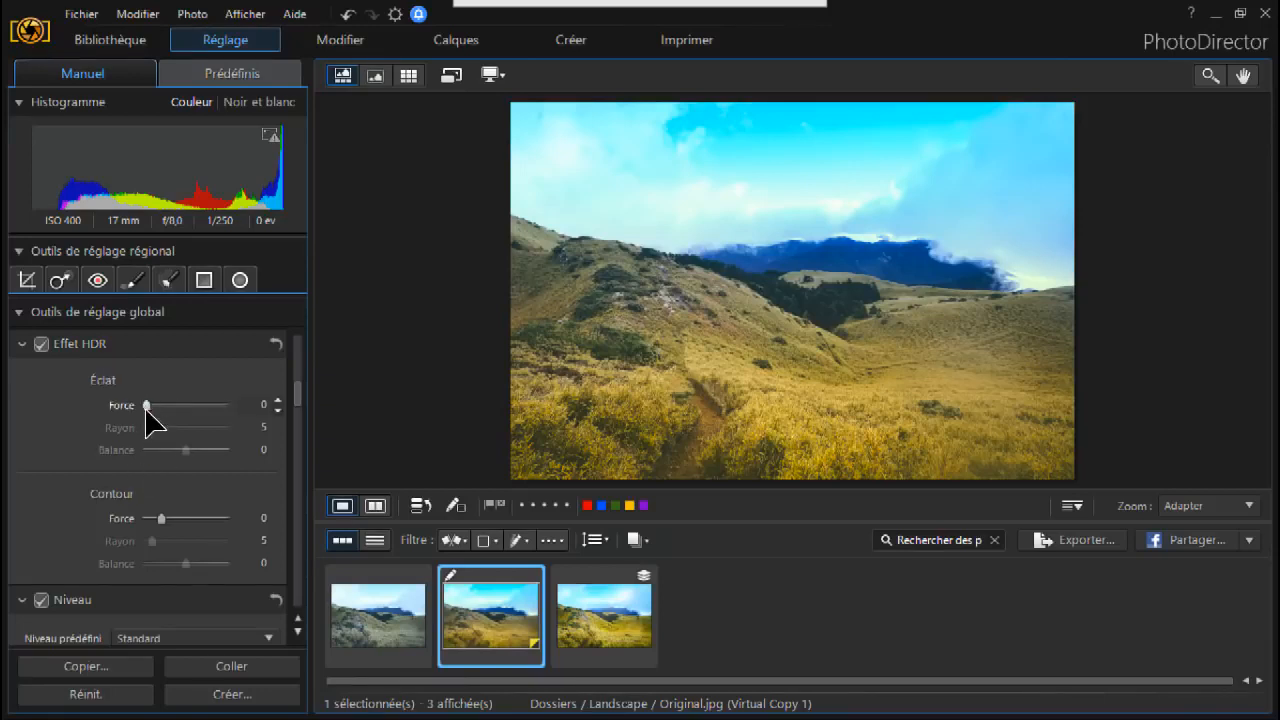
pyautogui.moveTo(146, 402)
pyautogui.mouseDown()
pyautogui.moveTo(167, 402)
pyautogui.moveTo(151, 405)
pyautogui.mouseUp()
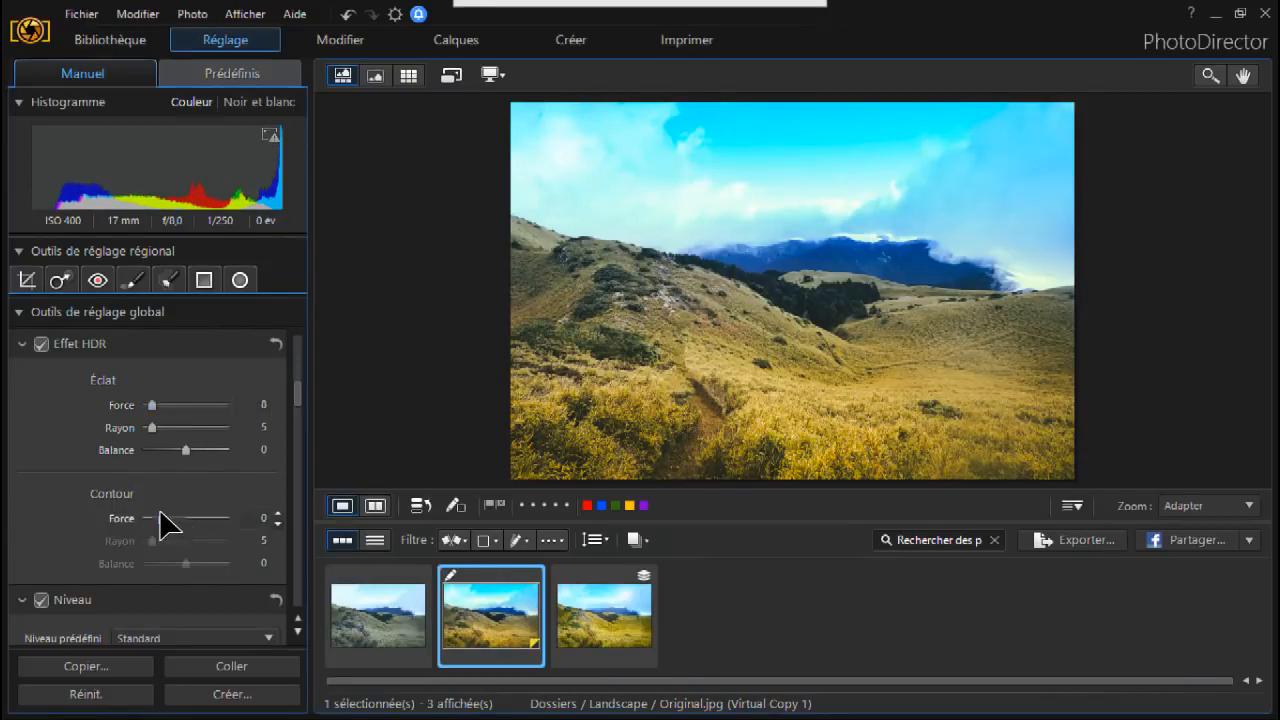
pyautogui.moveTo(160, 518); pyautogui.dragTo(170, 523)
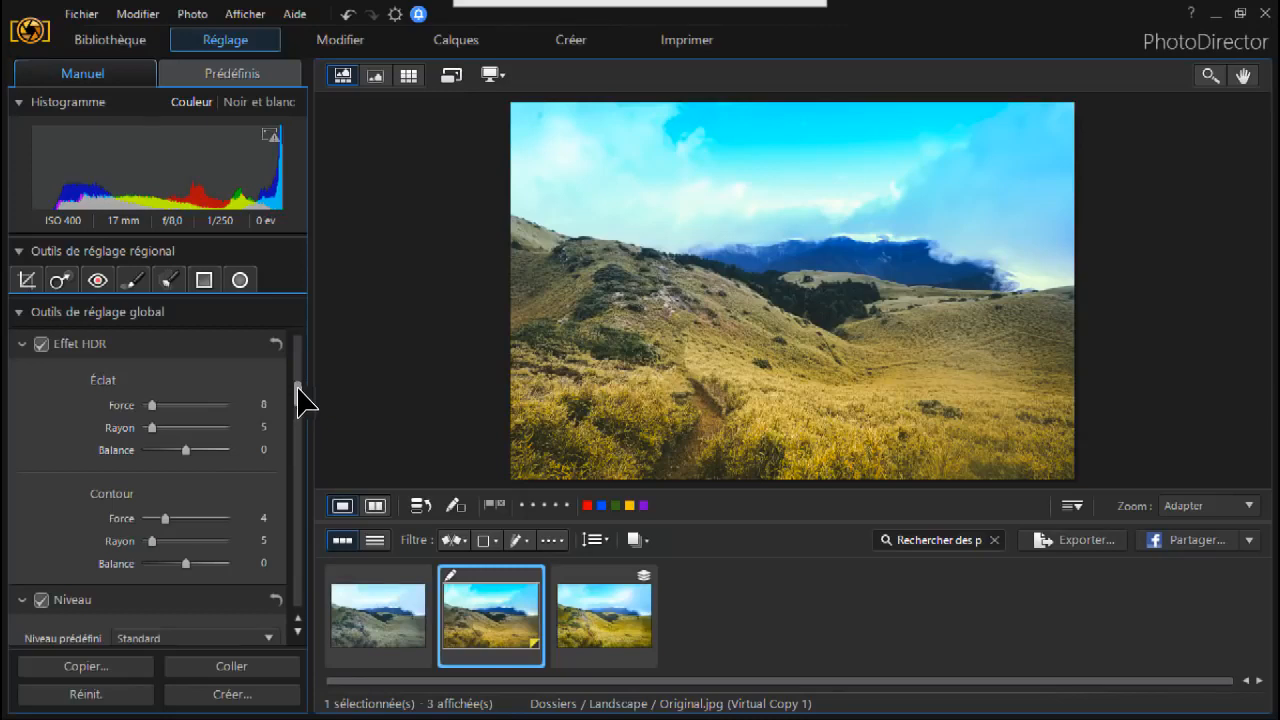
# Step: Set the global tone's Contraste to 13, Le plus brillant to -15, Teinte sombre to 20 and Le plus sombre to -13
pyautogui.moveTo(298, 386); pyautogui.dragTo(303, 358)
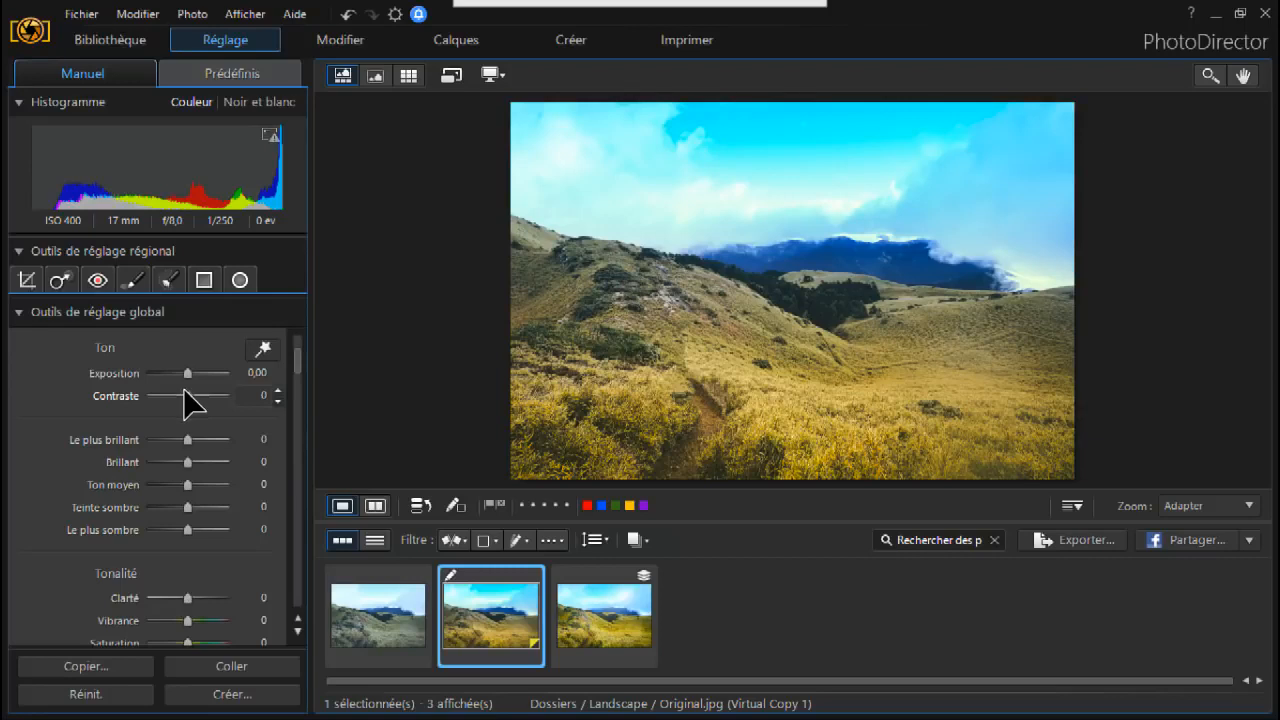
pyautogui.moveTo(184, 390); pyautogui.dragTo(190, 392)
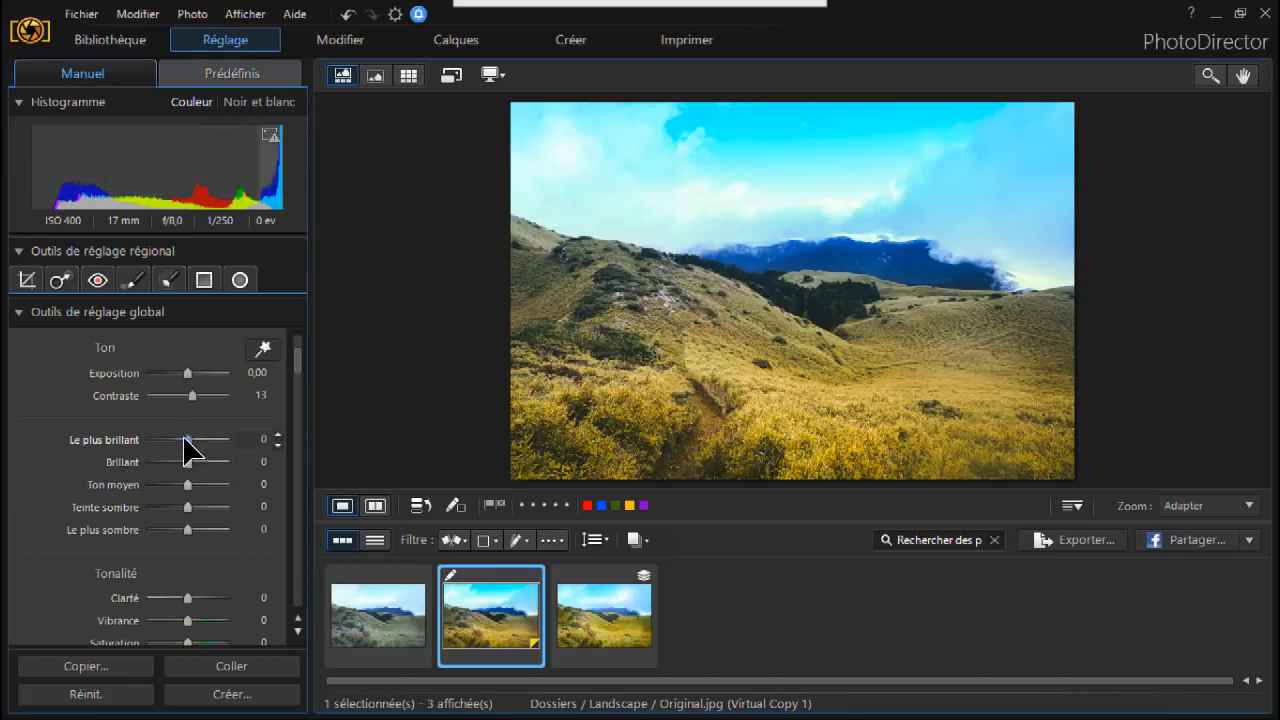
pyautogui.moveTo(183, 438); pyautogui.dragTo(175, 438)
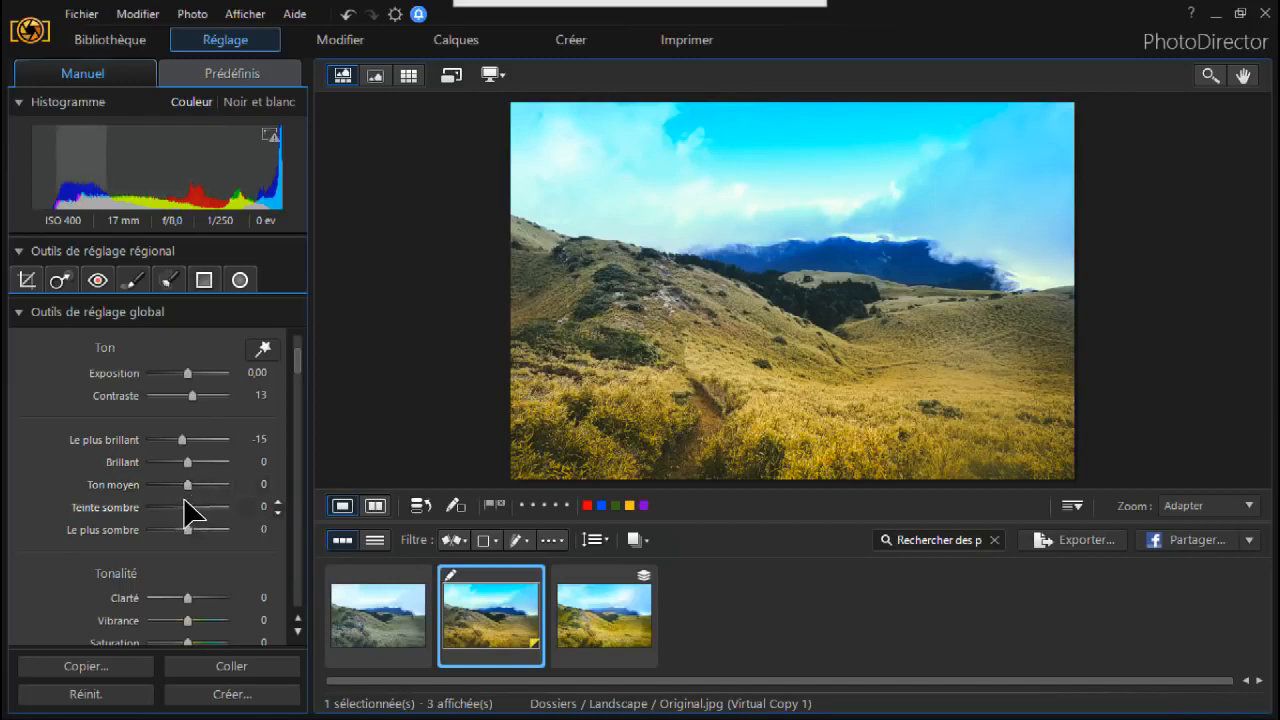
pyautogui.moveTo(184, 500); pyautogui.dragTo(192, 500)
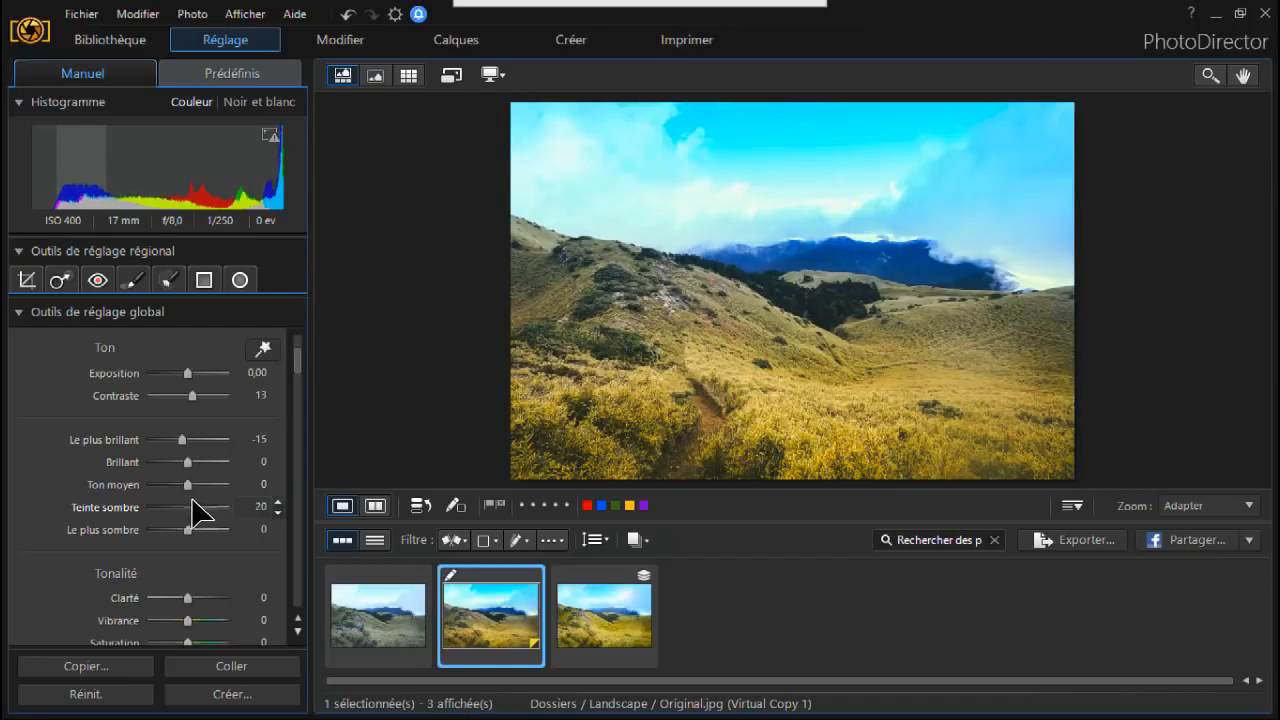
pyautogui.moveTo(185, 528); pyautogui.dragTo(183, 529)
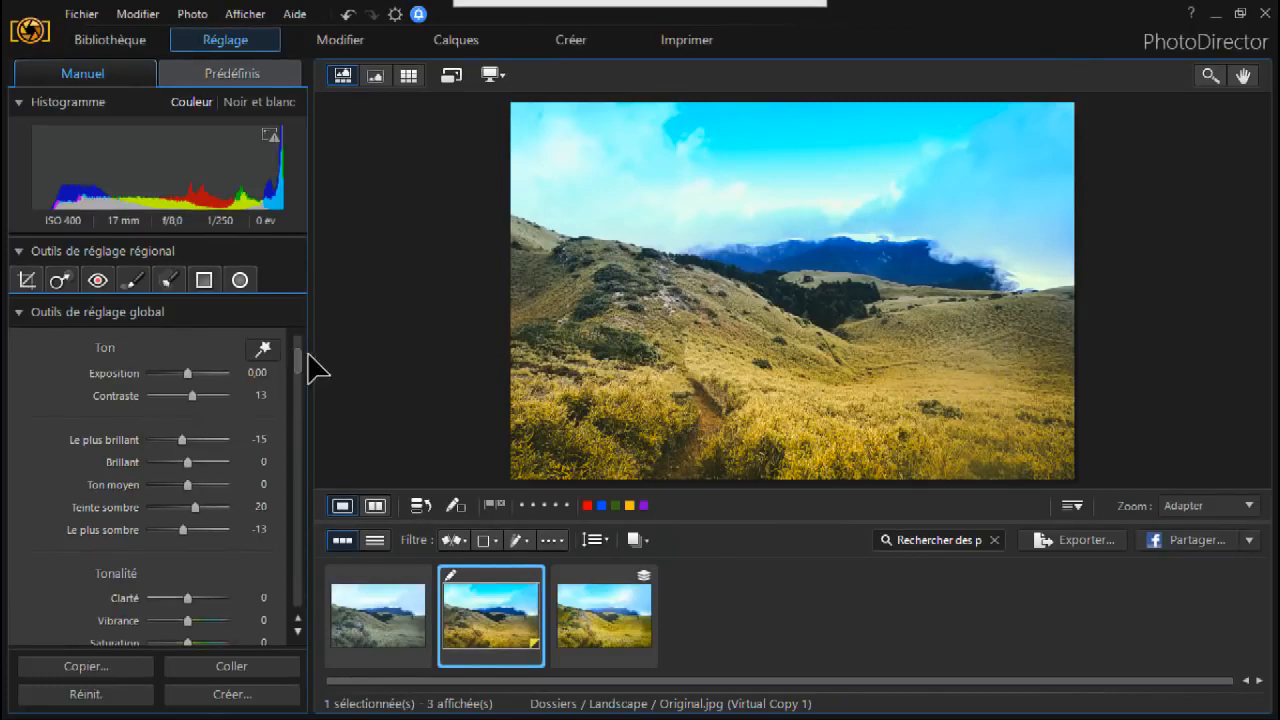
# Step: Raise saturation by sampling the hills and sky: Jaune 100, Vert 54, Bleu vert 13, Bleu 40, Orange 4 and Pourpre 2
pyautogui.moveTo(297, 364); pyautogui.dragTo(287, 486)
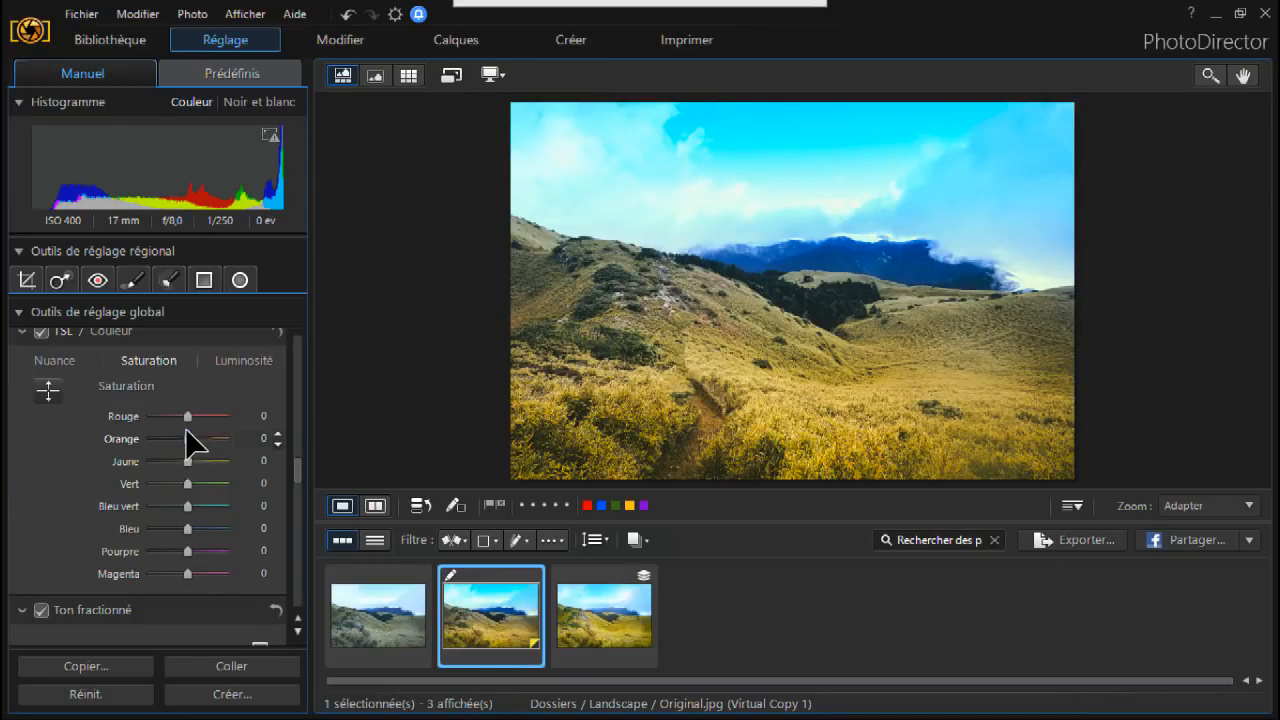
pyautogui.click(47, 391)
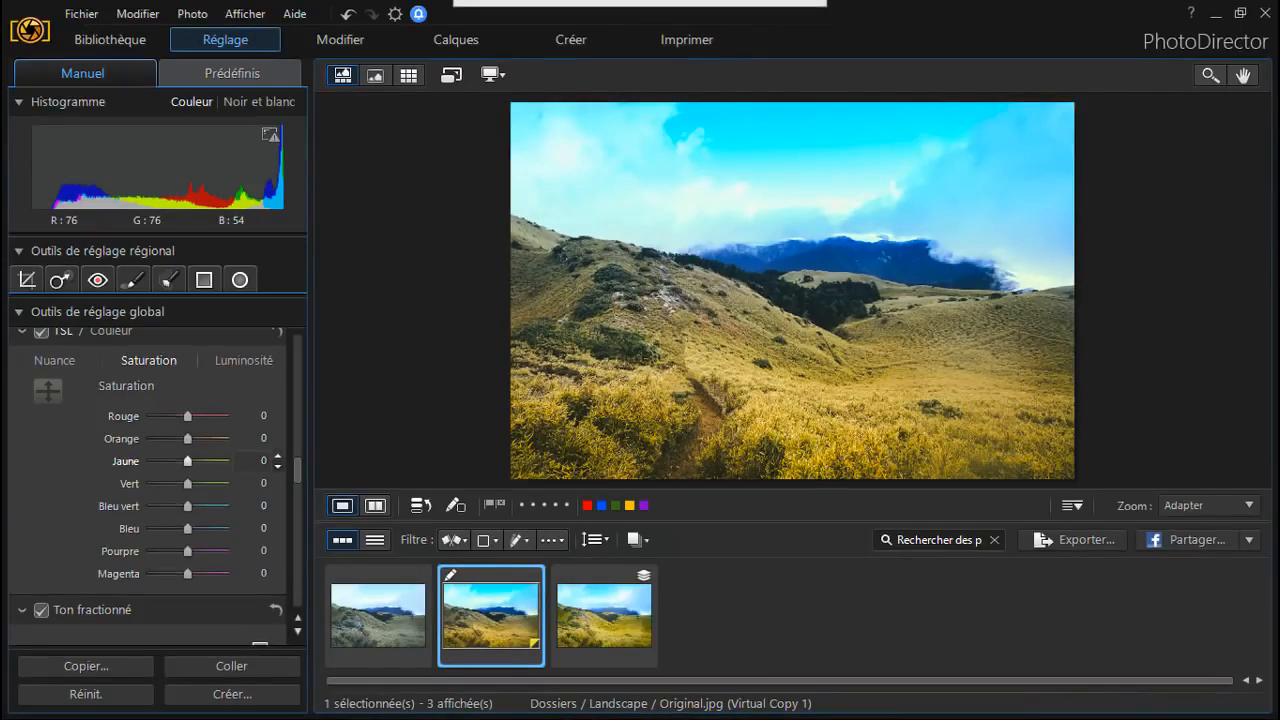
pyautogui.moveTo(700, 355)
pyautogui.mouseDown()
pyautogui.moveTo(700, 280)
pyautogui.moveTo(700, 416)
pyautogui.moveTo(700, 374)
pyautogui.mouseUp()
pyautogui.moveTo(700, 312)
pyautogui.mouseDown()
pyautogui.moveTo(700, 401)
pyautogui.moveTo(700, 315)
pyautogui.mouseUp()
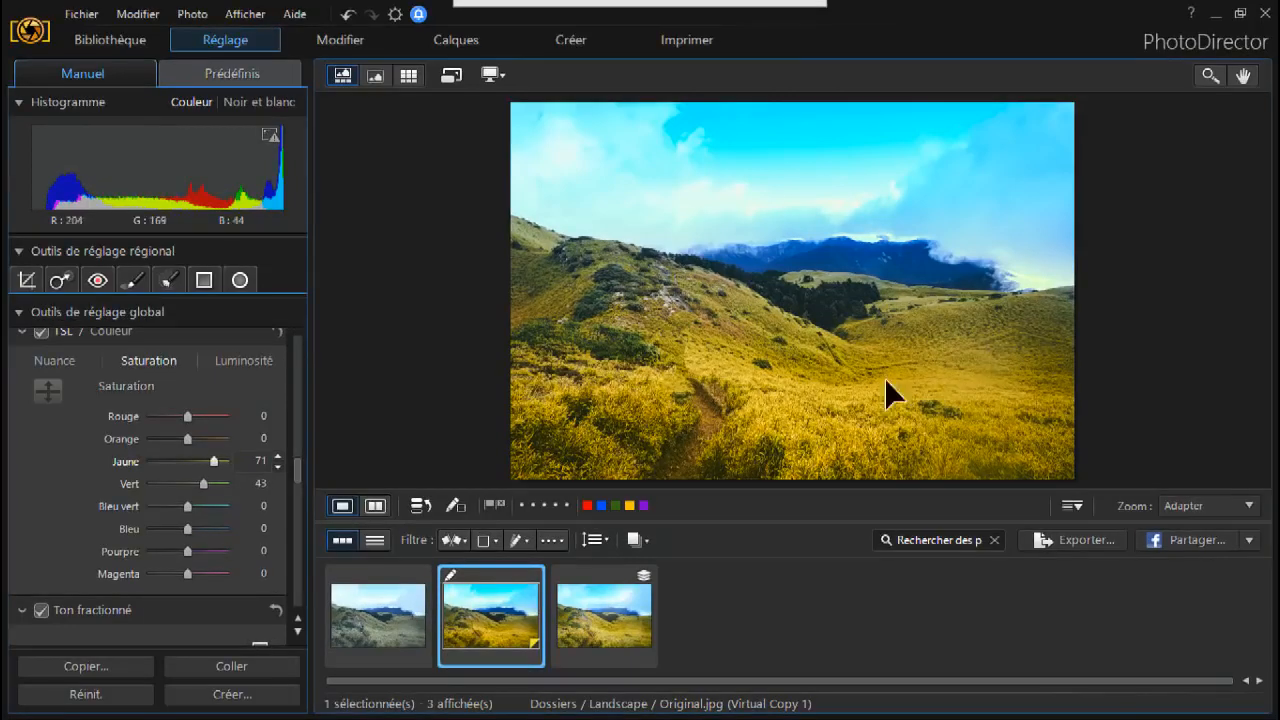
pyautogui.moveTo(563, 294); pyautogui.dragTo(563, 282)
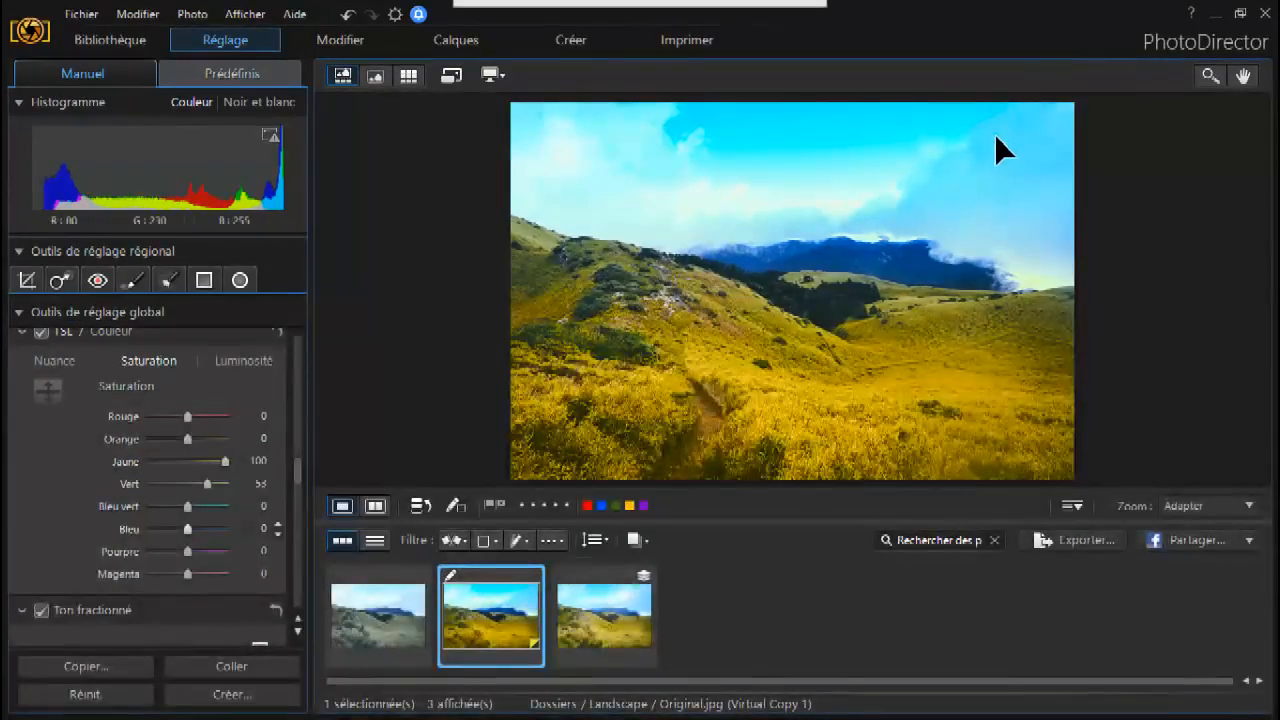
pyautogui.moveTo(1019, 206); pyautogui.dragTo(1019, 190)
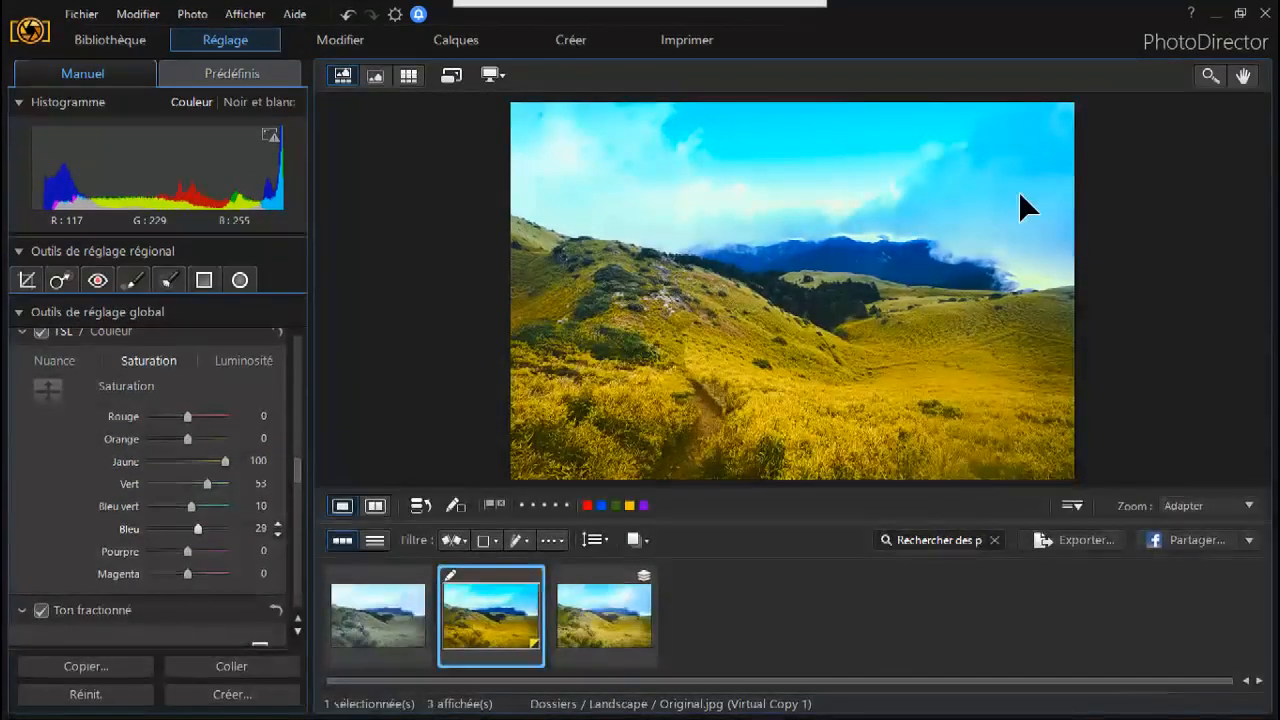
pyautogui.moveTo(842, 272); pyautogui.dragTo(840, 265)
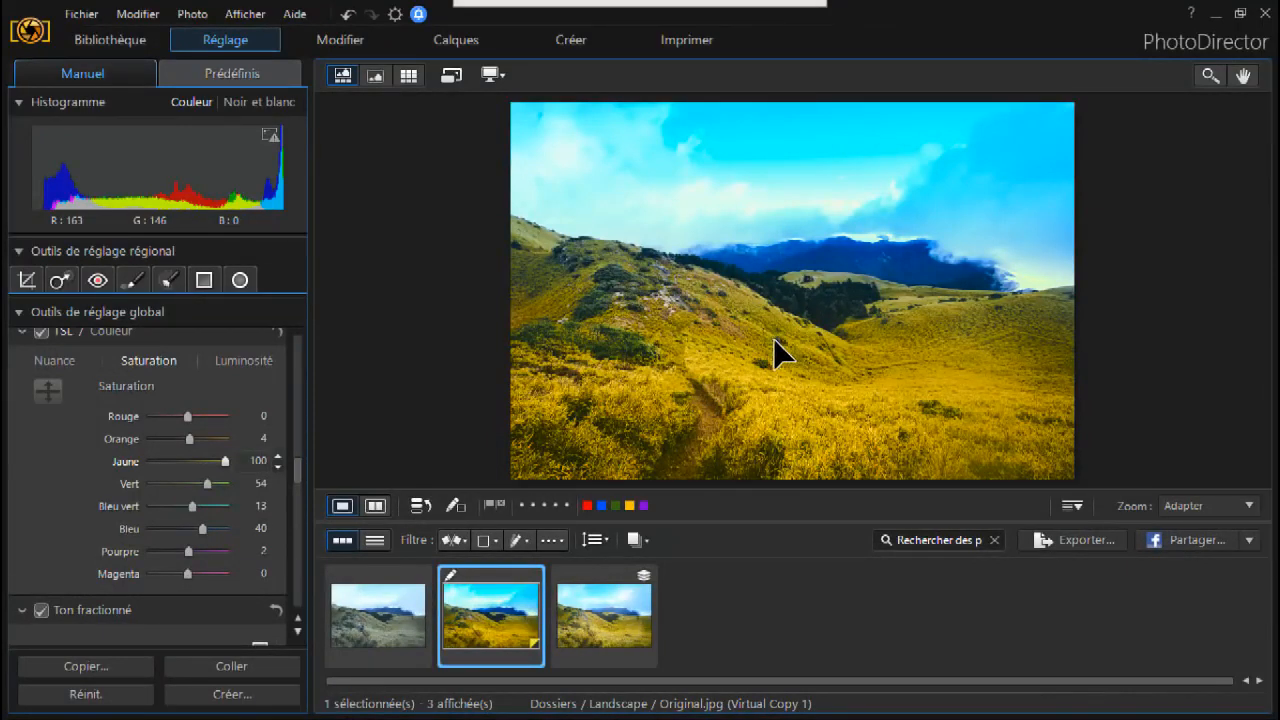
# Step: Apply the first lens flare template from the Superposition effects to the landscape photo
pyautogui.click(352, 44)
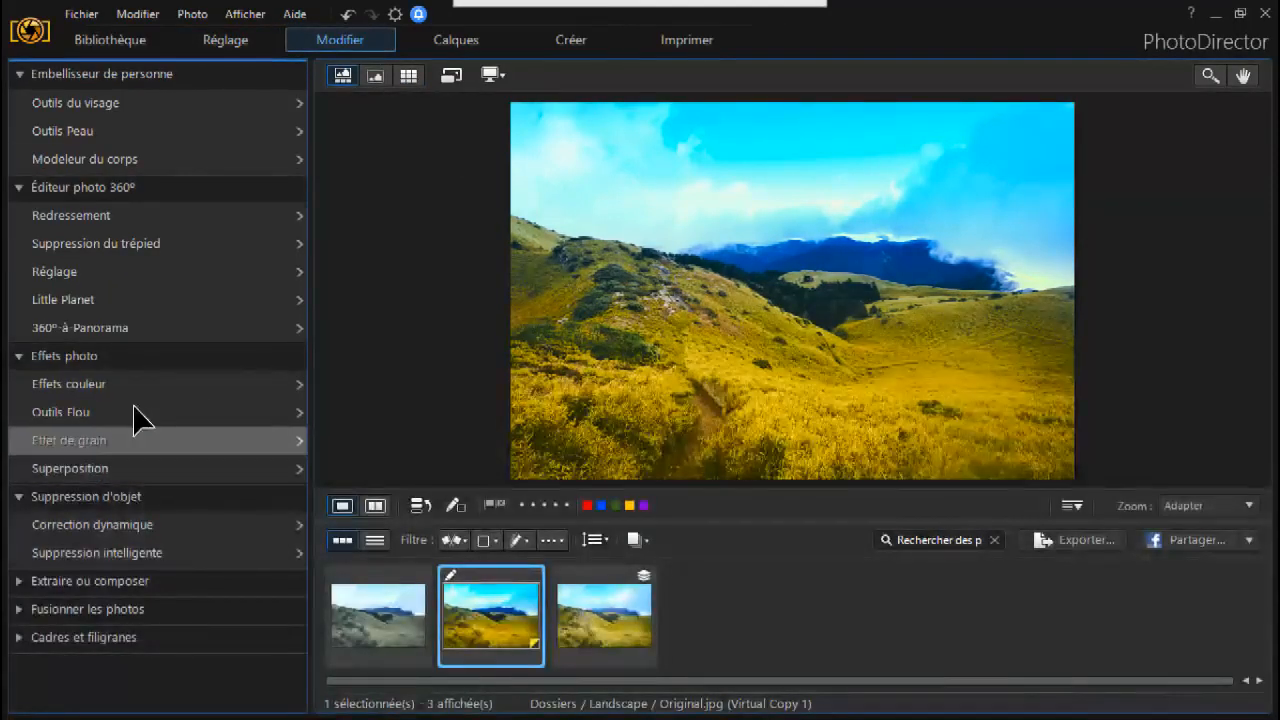
pyautogui.click(130, 468)
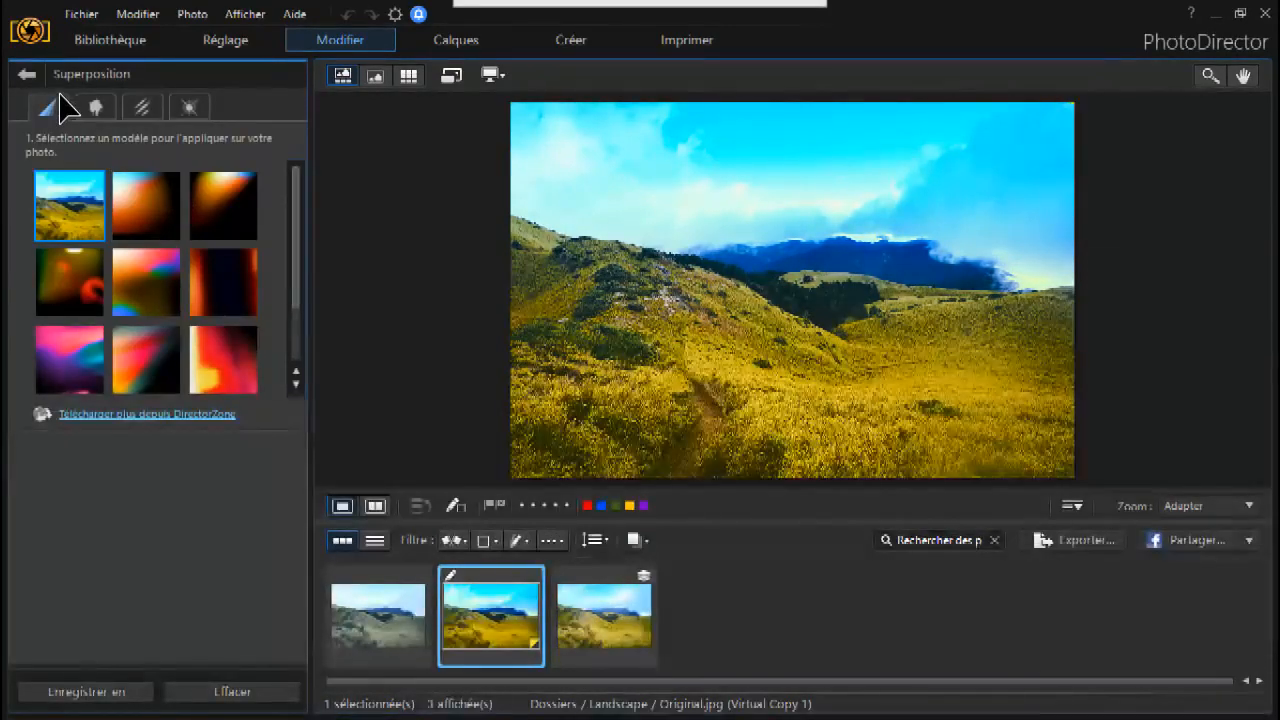
pyautogui.click(195, 107)
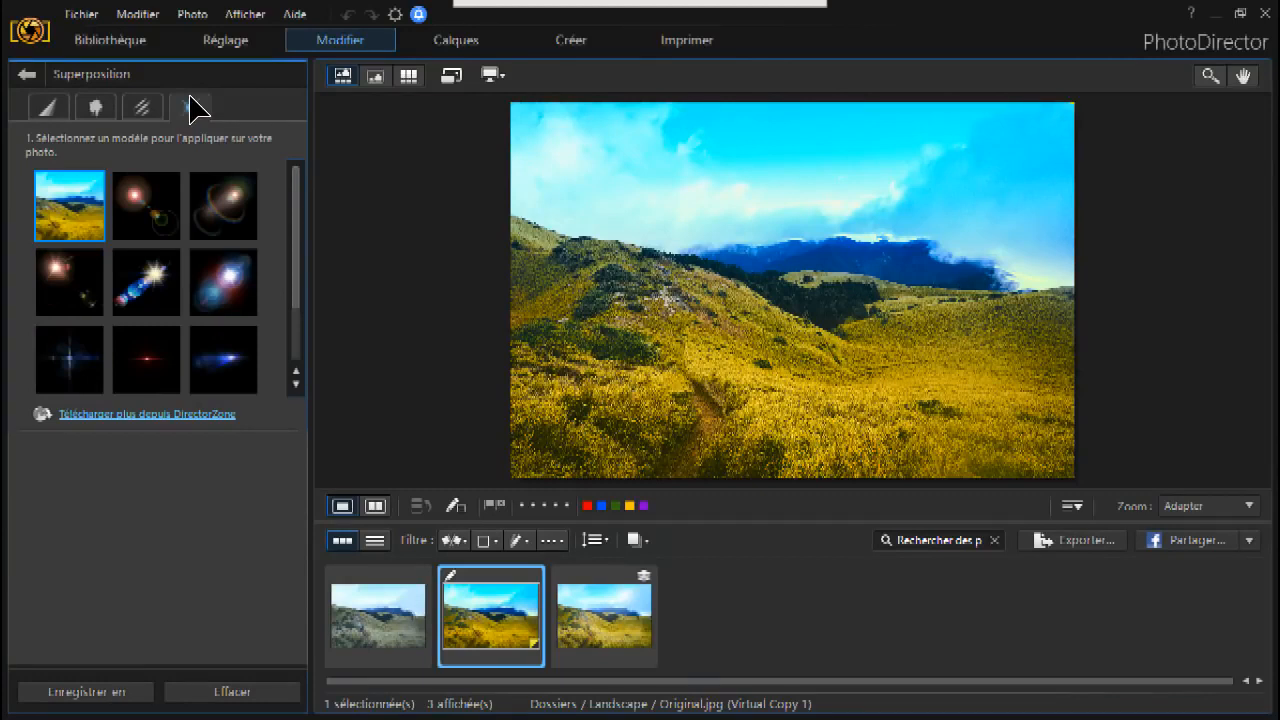
pyautogui.click(138, 214)
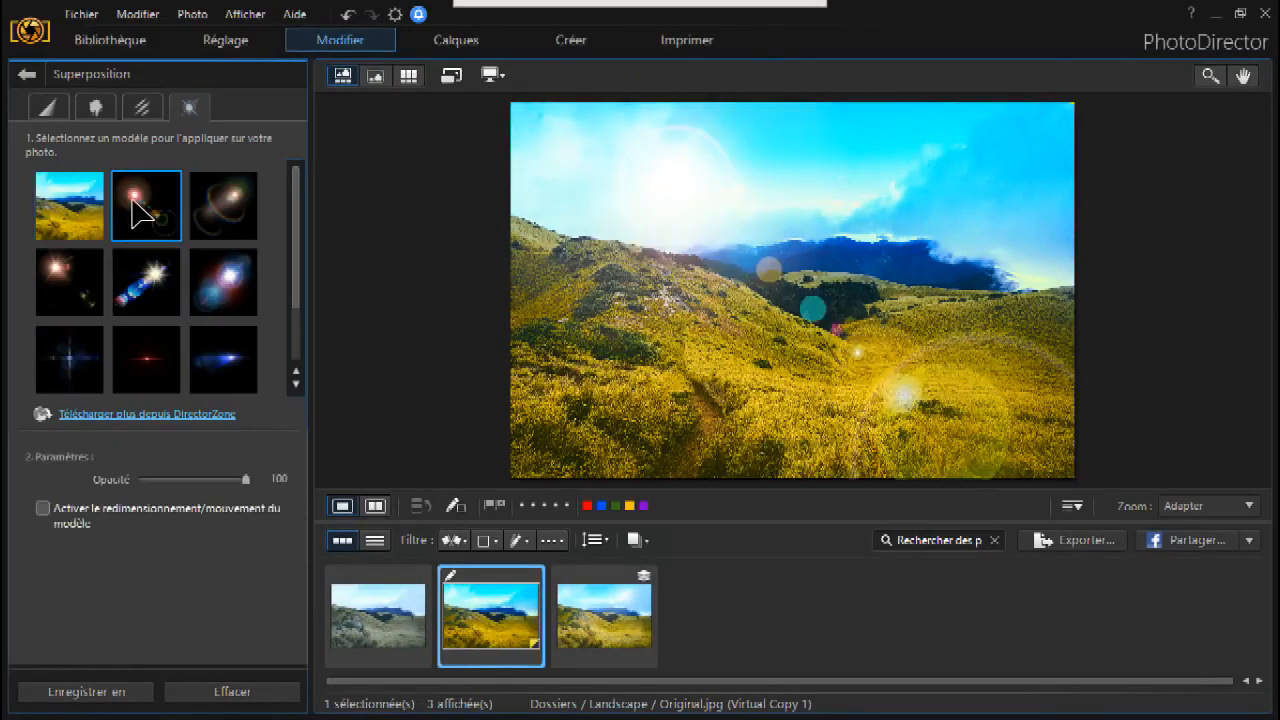
# Step: Move the lens flare to the photo's upper-left corner, enlarge and rotate it, and save the edit as a virtual copy
pyautogui.click(44, 510)
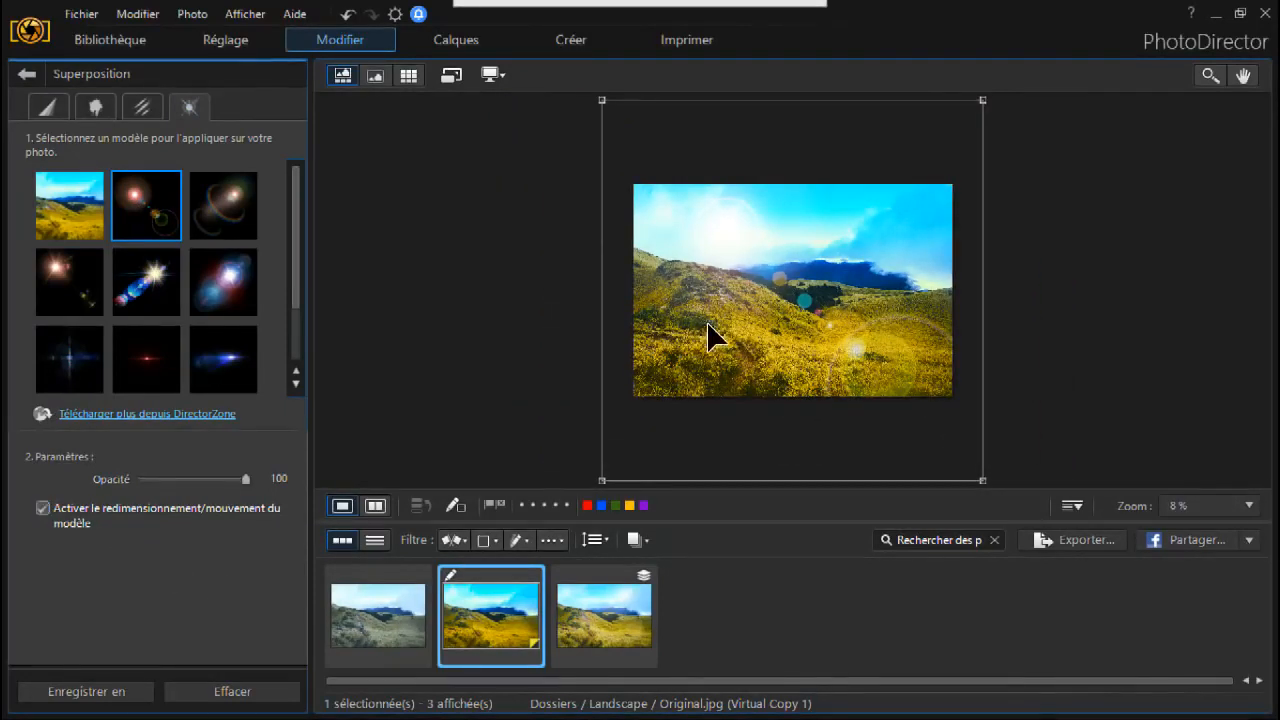
pyautogui.moveTo(823, 352); pyautogui.dragTo(768, 345)
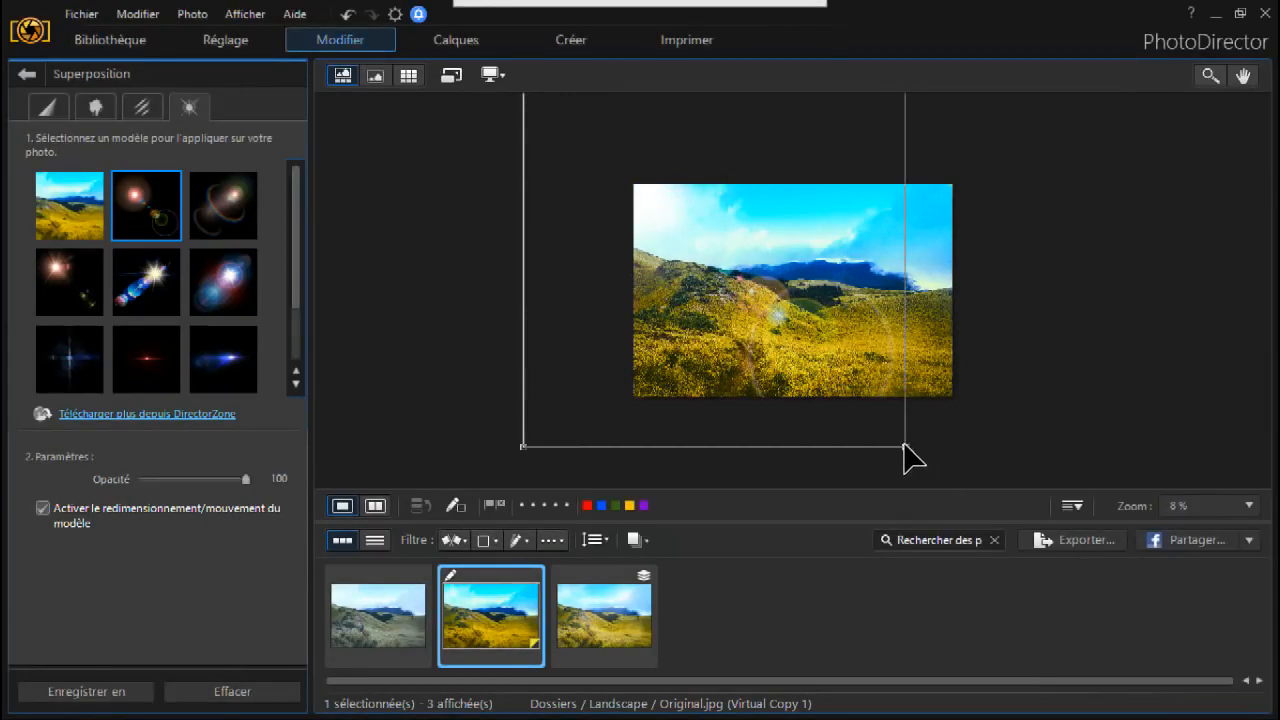
pyautogui.moveTo(907, 447); pyautogui.dragTo(966, 420)
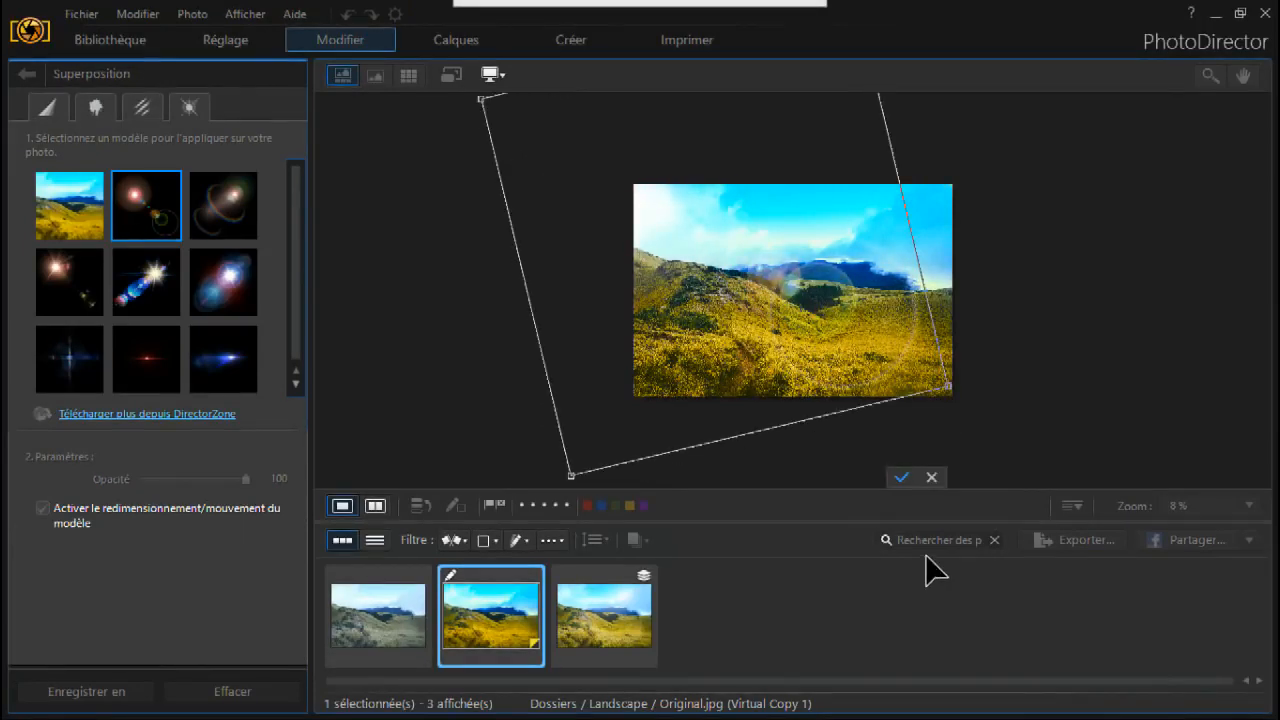
pyautogui.click(903, 478)
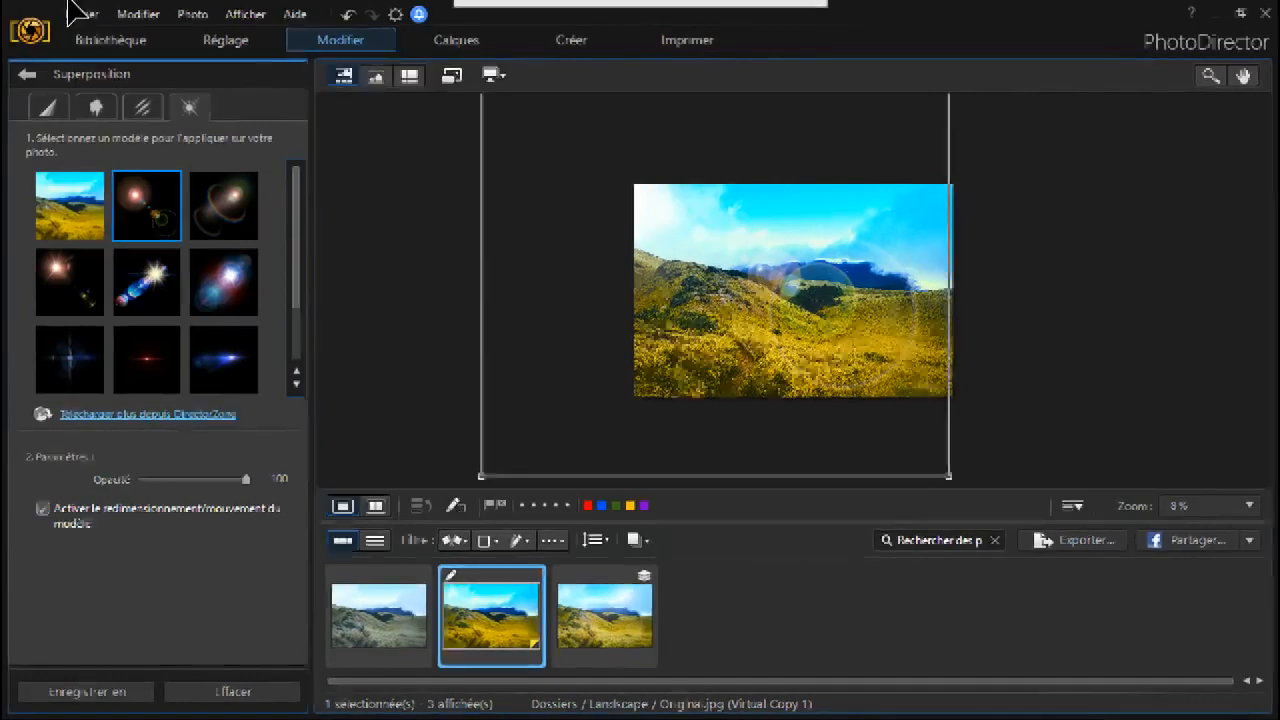
pyautogui.click(112, 41)
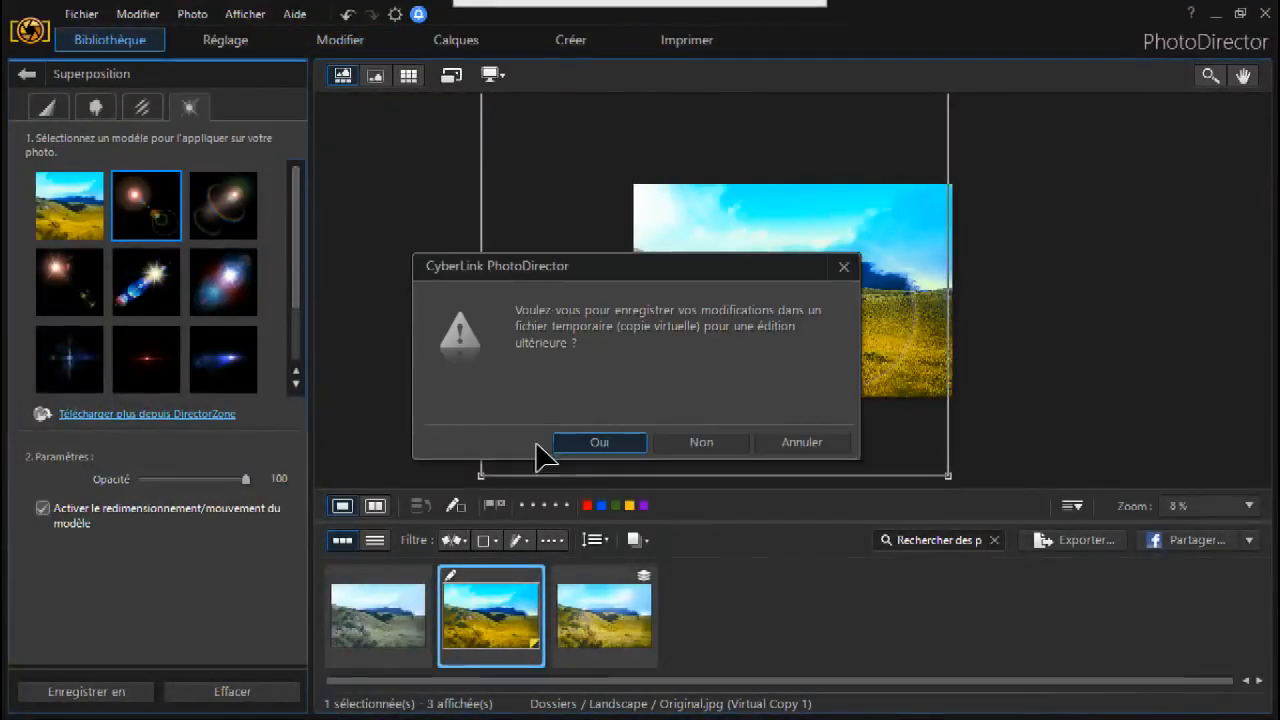
pyautogui.click(597, 445)
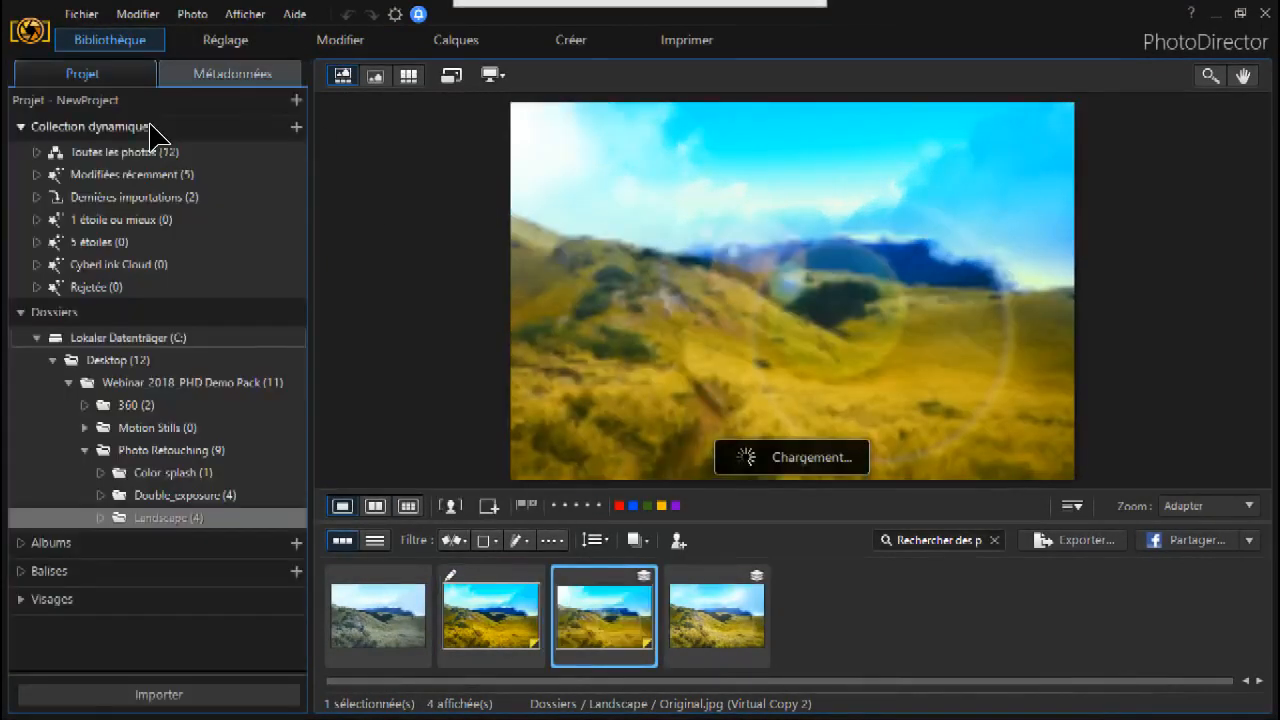
# Step: Open Double_exposure.jpg, the portrait of the woman in the Double_exposure folder, for layer editing
pyautogui.click(193, 498)
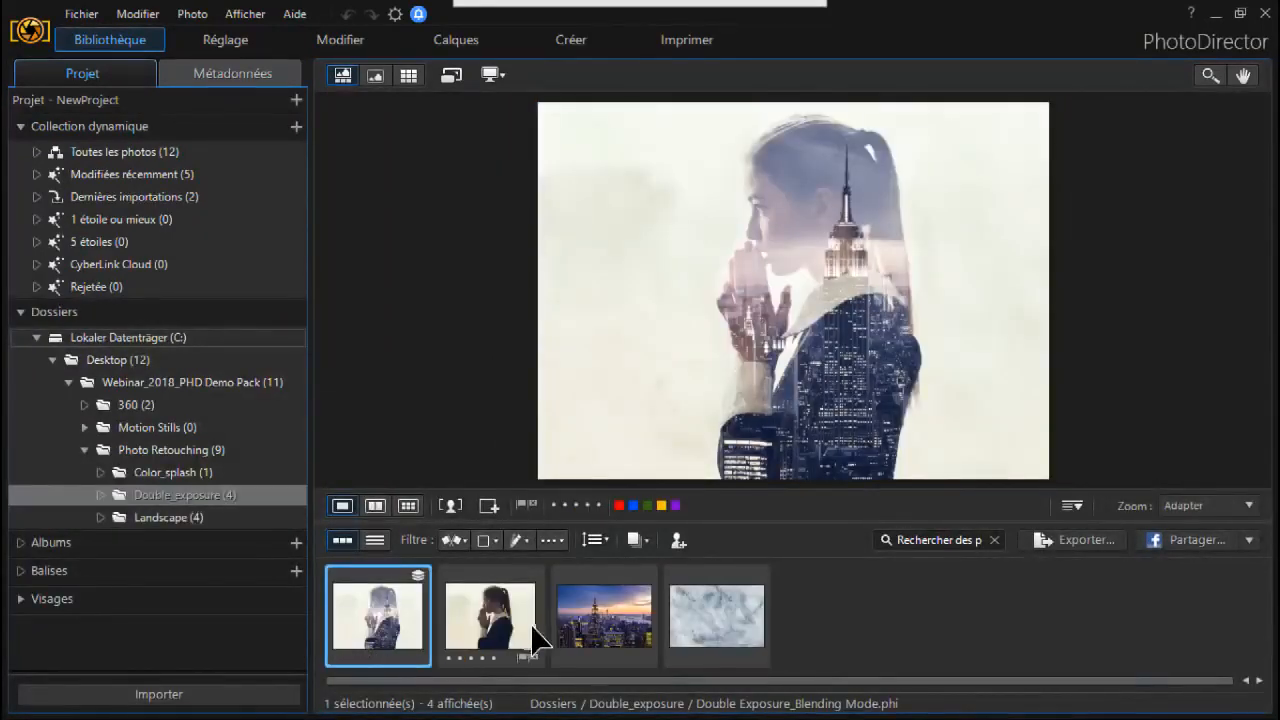
pyautogui.click(495, 620)
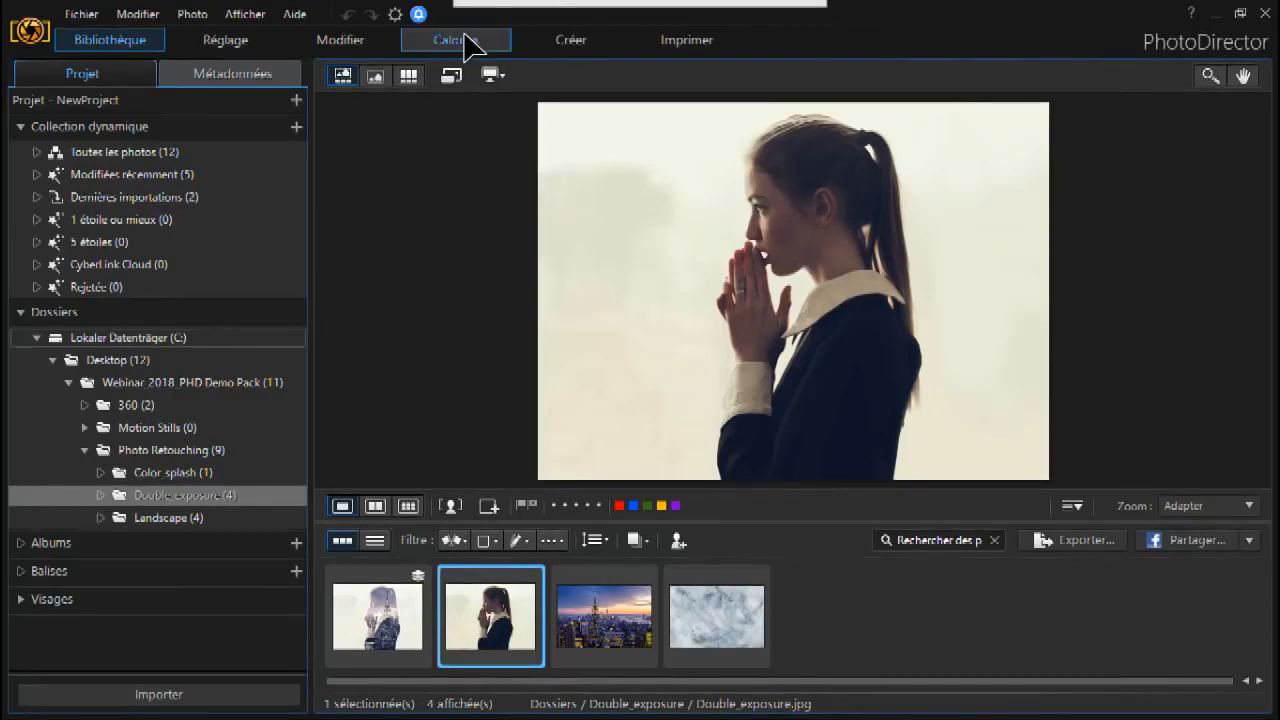
pyautogui.click(464, 38)
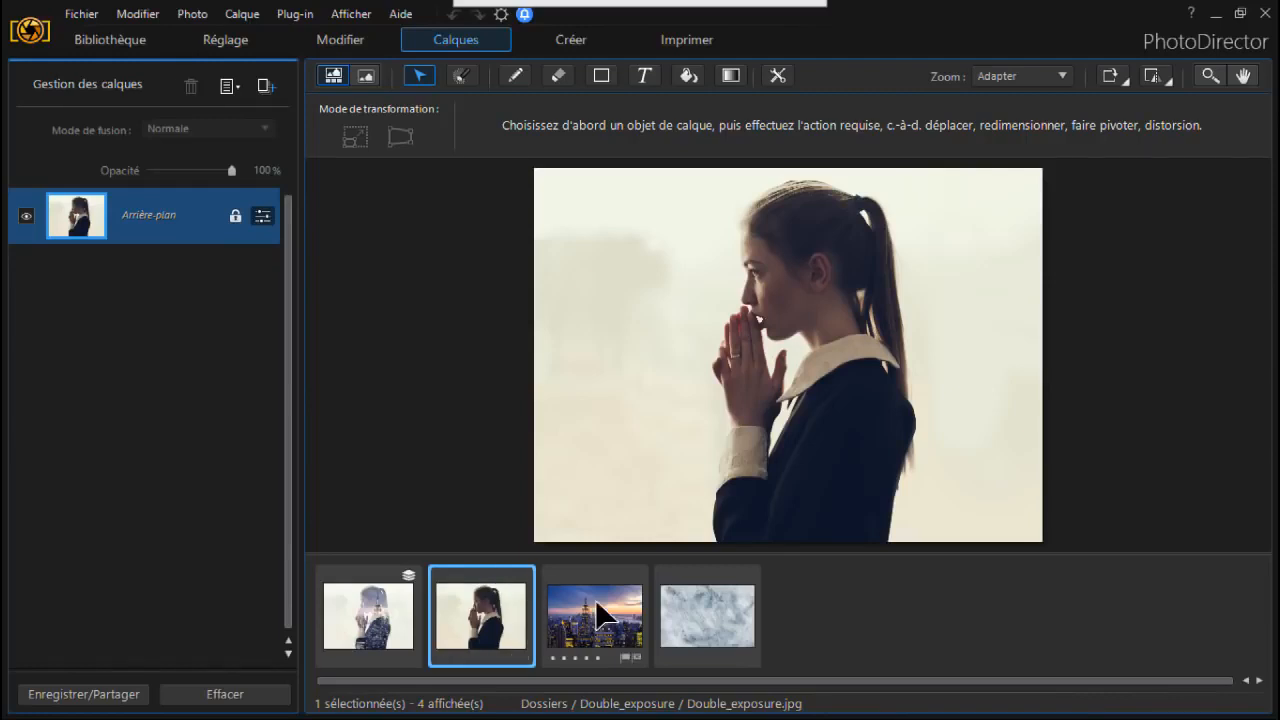
# Step: Add the city skyline photo as a layer above the portrait, enlarge it and shift it over the woman
pyautogui.moveTo(597, 612); pyautogui.dragTo(163, 208)
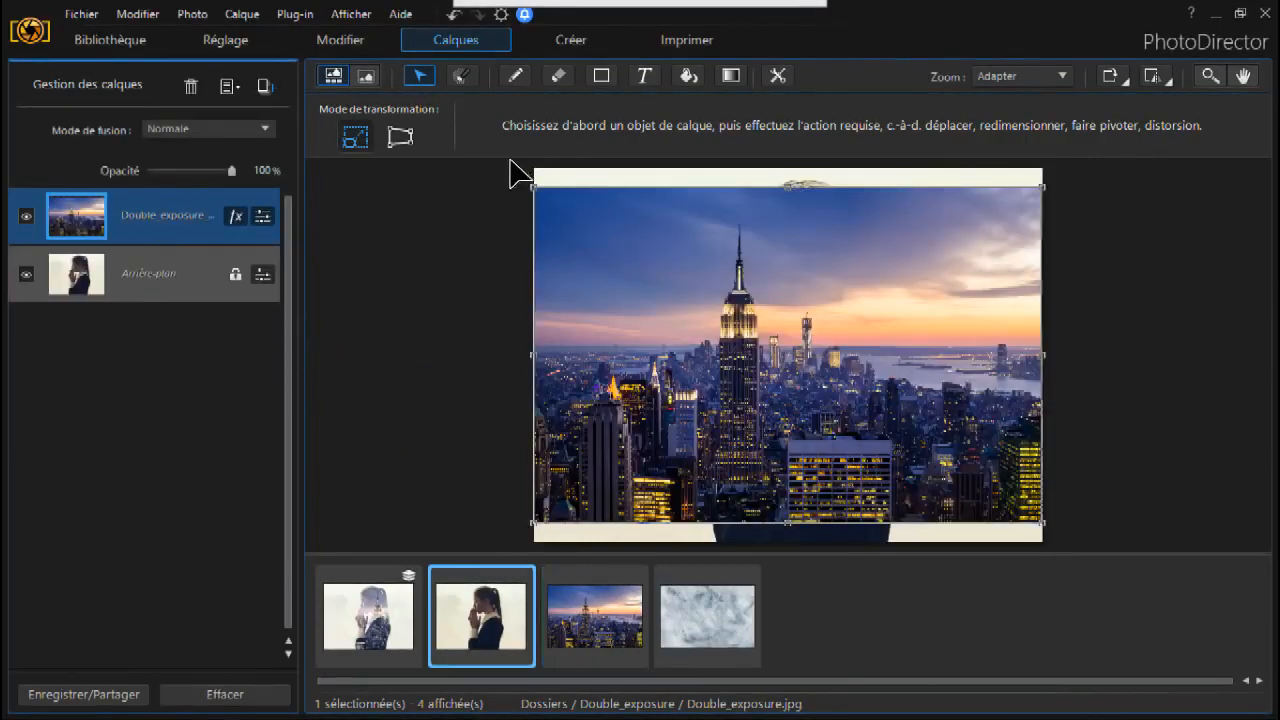
pyautogui.moveTo(530, 193); pyautogui.dragTo(466, 157)
pyautogui.moveTo(766, 362); pyautogui.dragTo(893, 380)
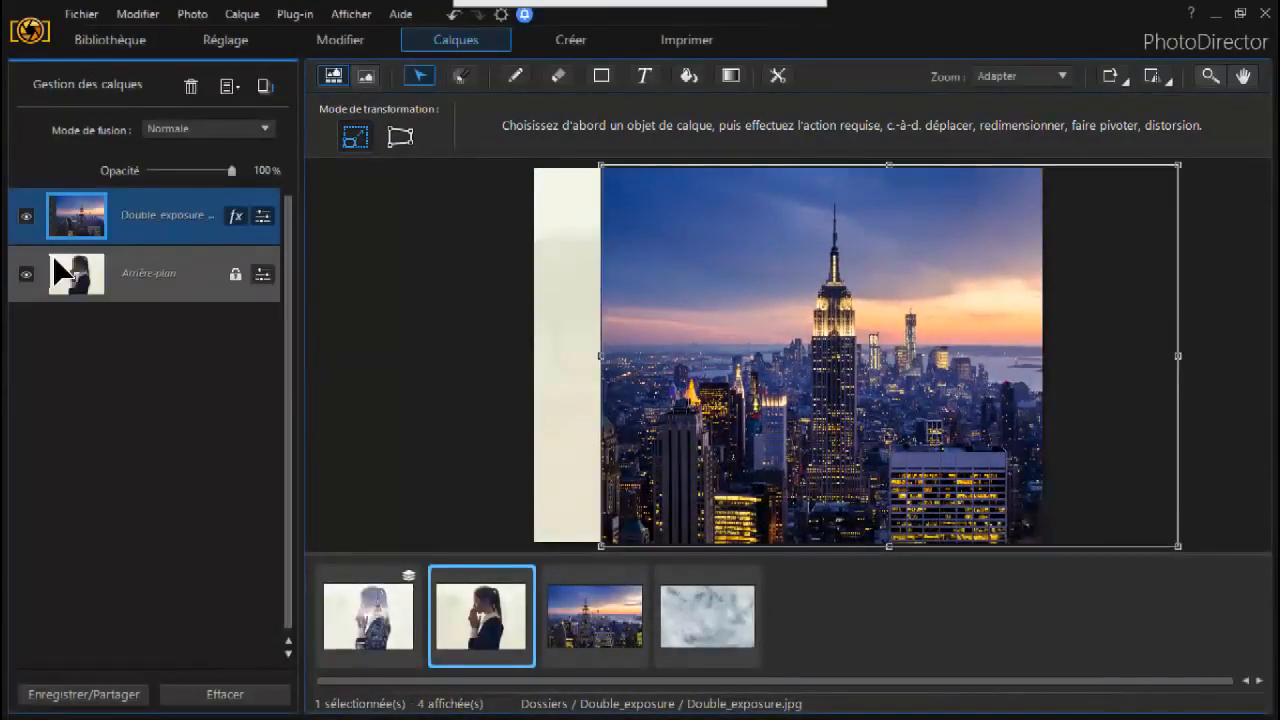
# Step: Blend the city layer using the Superposition mode listed below Eclaircir, and move it slightly right and down over the woman
pyautogui.click(118, 135)
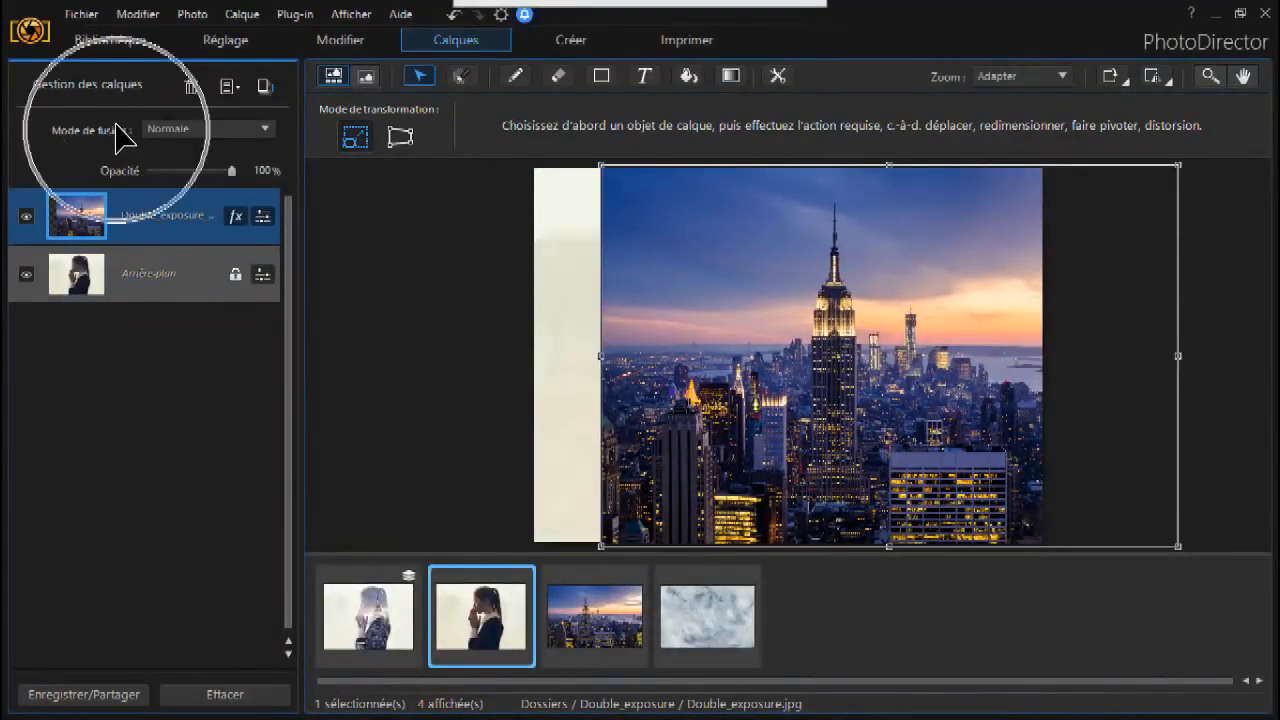
pyautogui.click(196, 133)
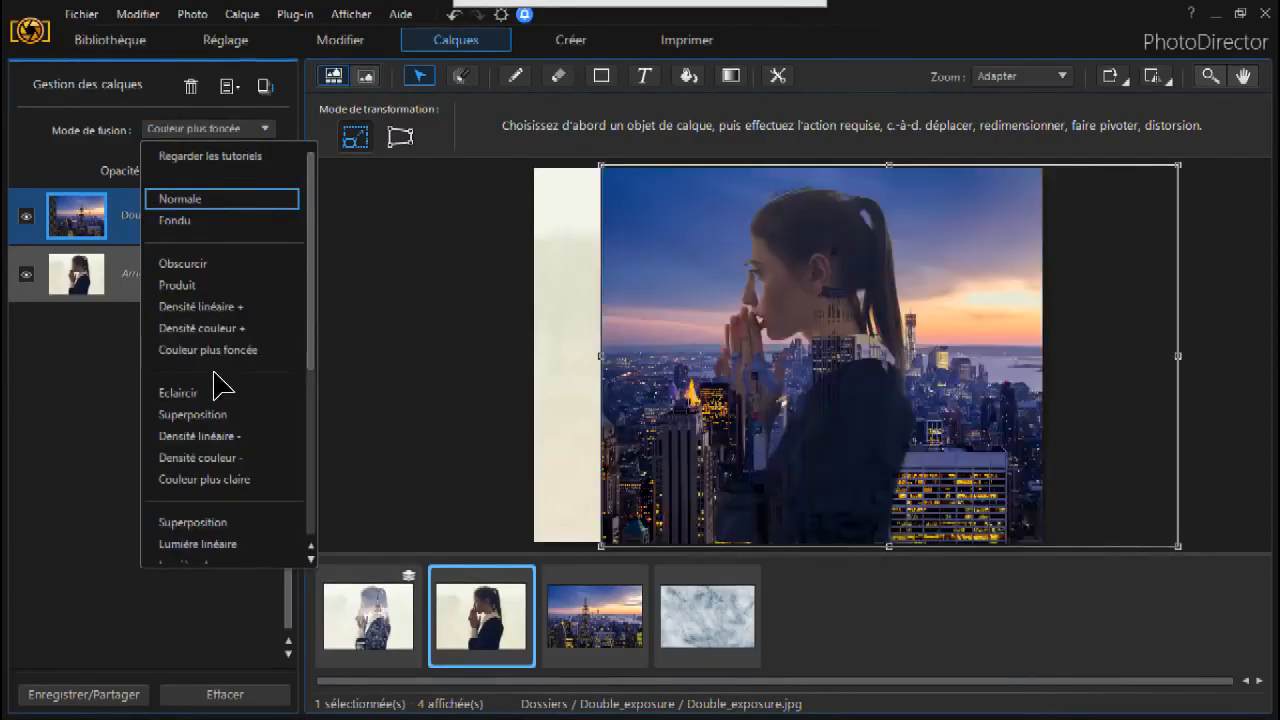
pyautogui.click(204, 416)
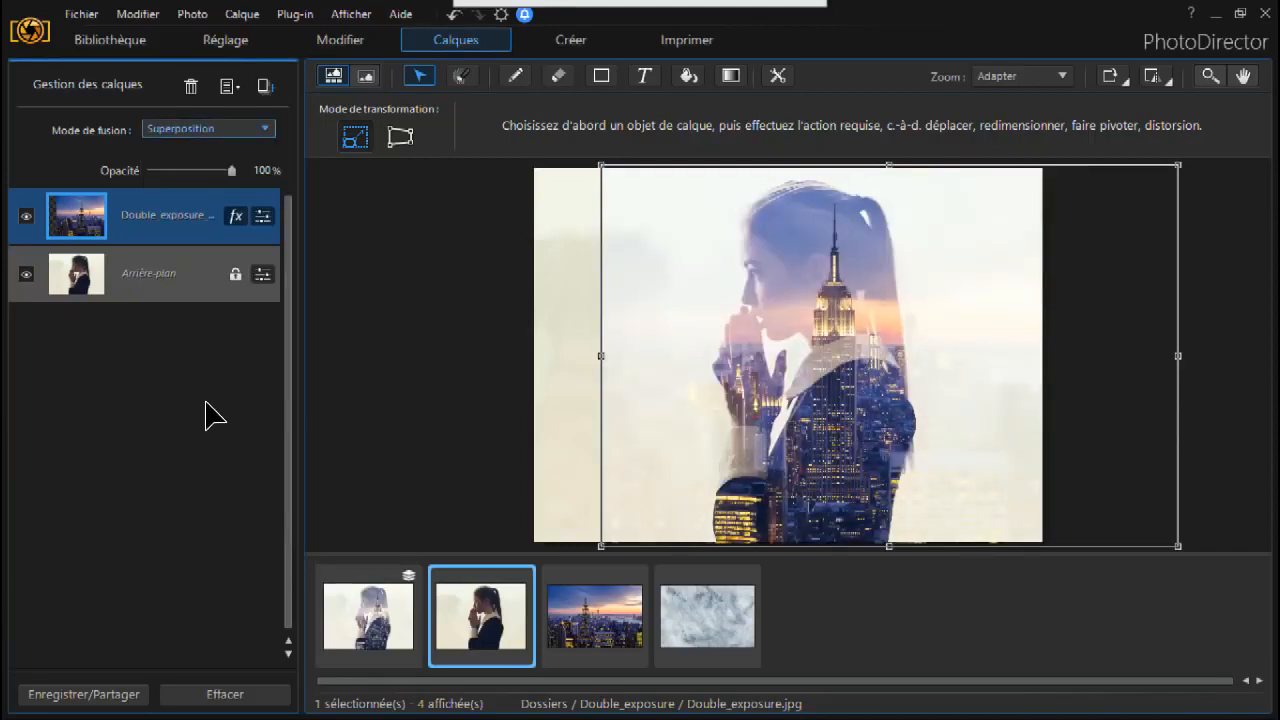
pyautogui.moveTo(829, 357); pyautogui.dragTo(862, 366)
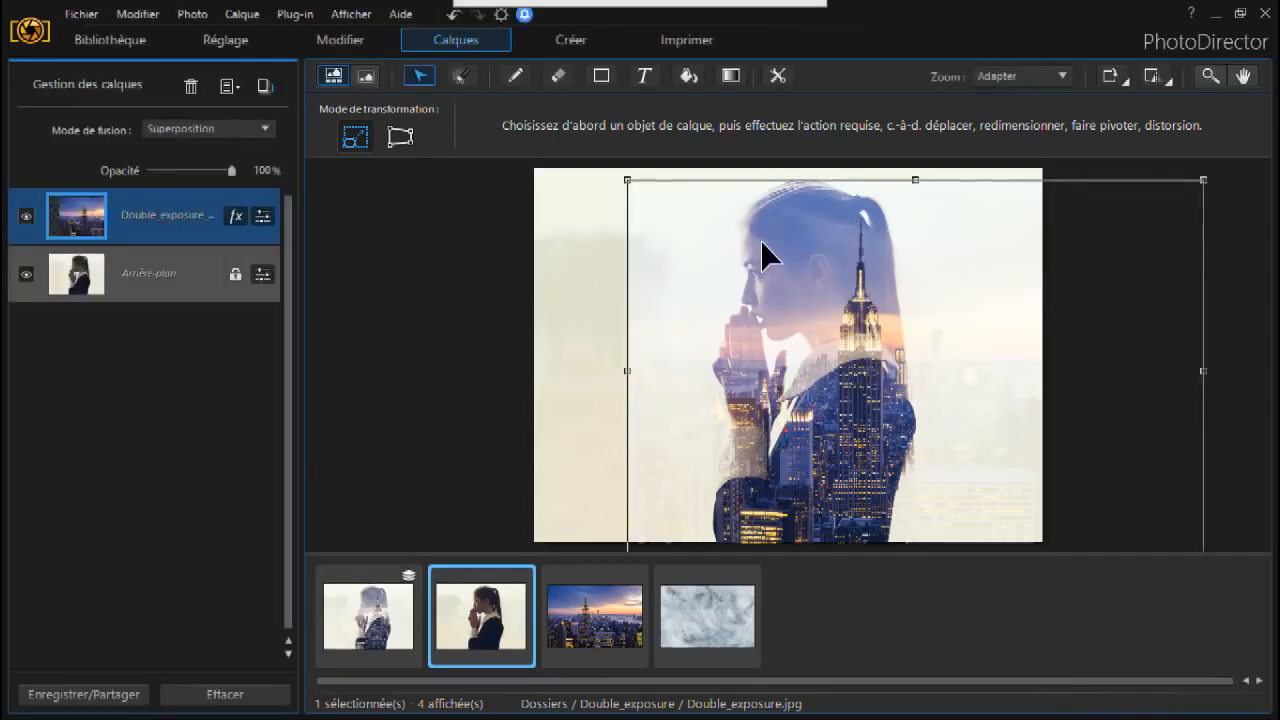
pyautogui.click(440, 304)
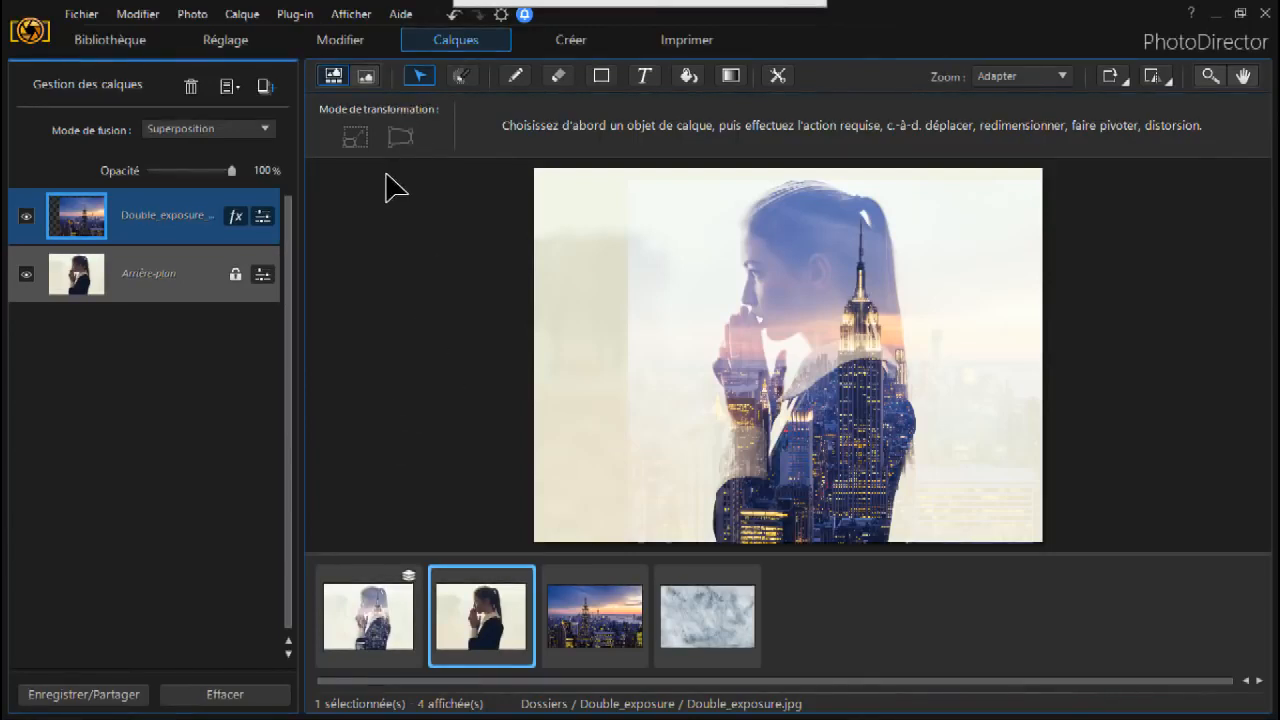
# Step: Erase the city layer around the woman with Gomme (Pinceau), using 163 px along her outline and 1000 px for the remaining background
pyautogui.click(558, 78)
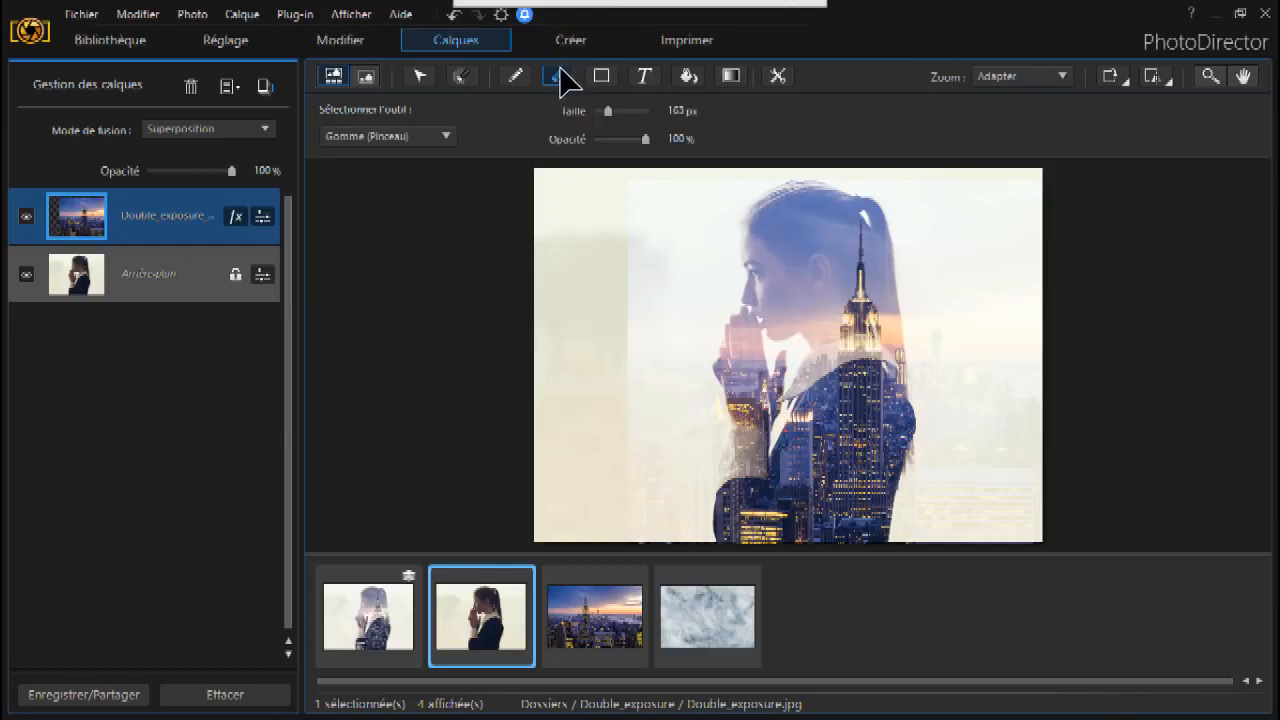
pyautogui.click(430, 133)
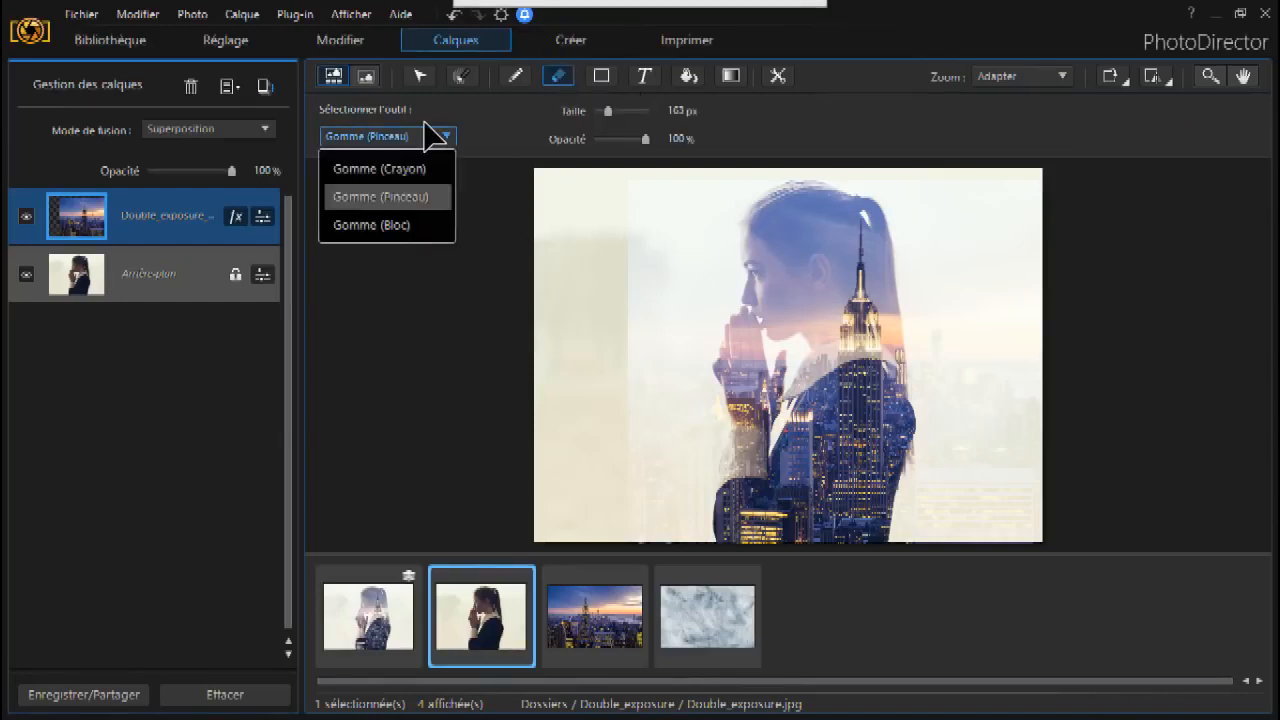
pyautogui.click(410, 198)
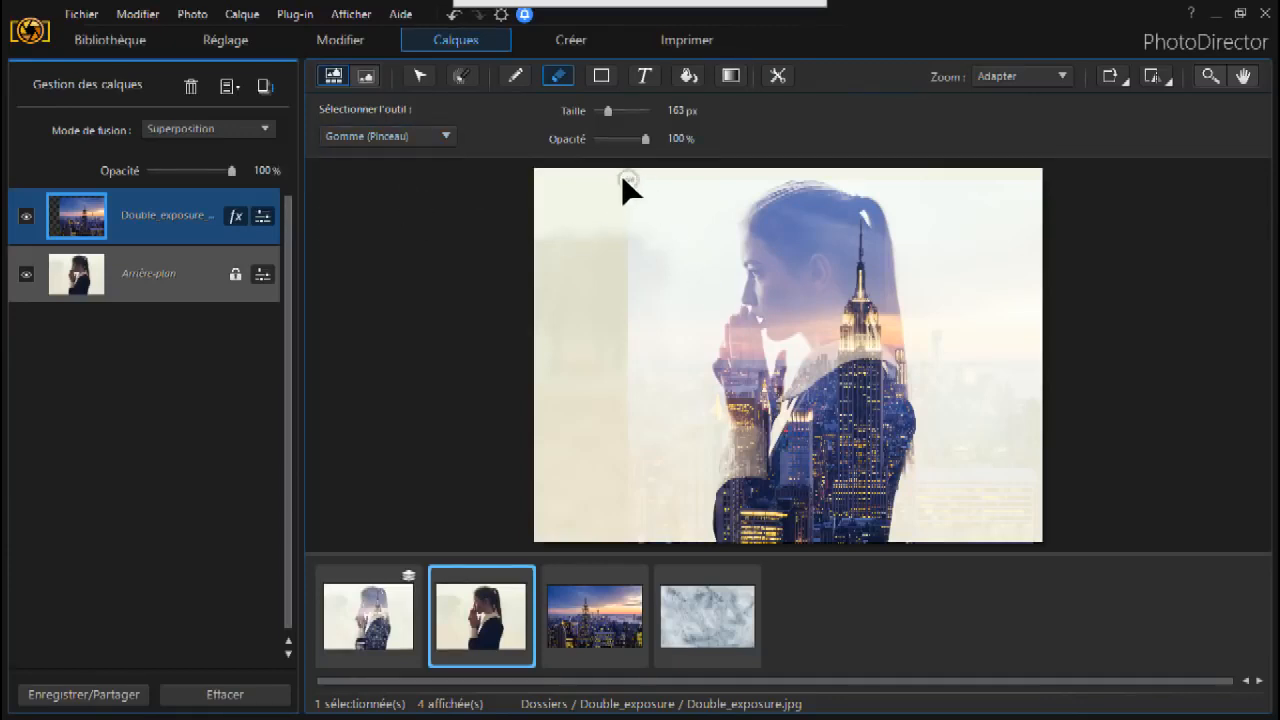
pyautogui.moveTo(630, 227)
pyautogui.mouseDown()
pyautogui.moveTo(629, 290)
pyautogui.moveTo(641, 285)
pyautogui.moveTo(613, 452)
pyautogui.moveTo(624, 528)
pyautogui.moveTo(617, 200)
pyautogui.moveTo(627, 405)
pyautogui.moveTo(632, 226)
pyautogui.moveTo(631, 388)
pyautogui.moveTo(648, 248)
pyautogui.moveTo(640, 218)
pyautogui.moveTo(631, 441)
pyautogui.moveTo(648, 226)
pyautogui.mouseUp()
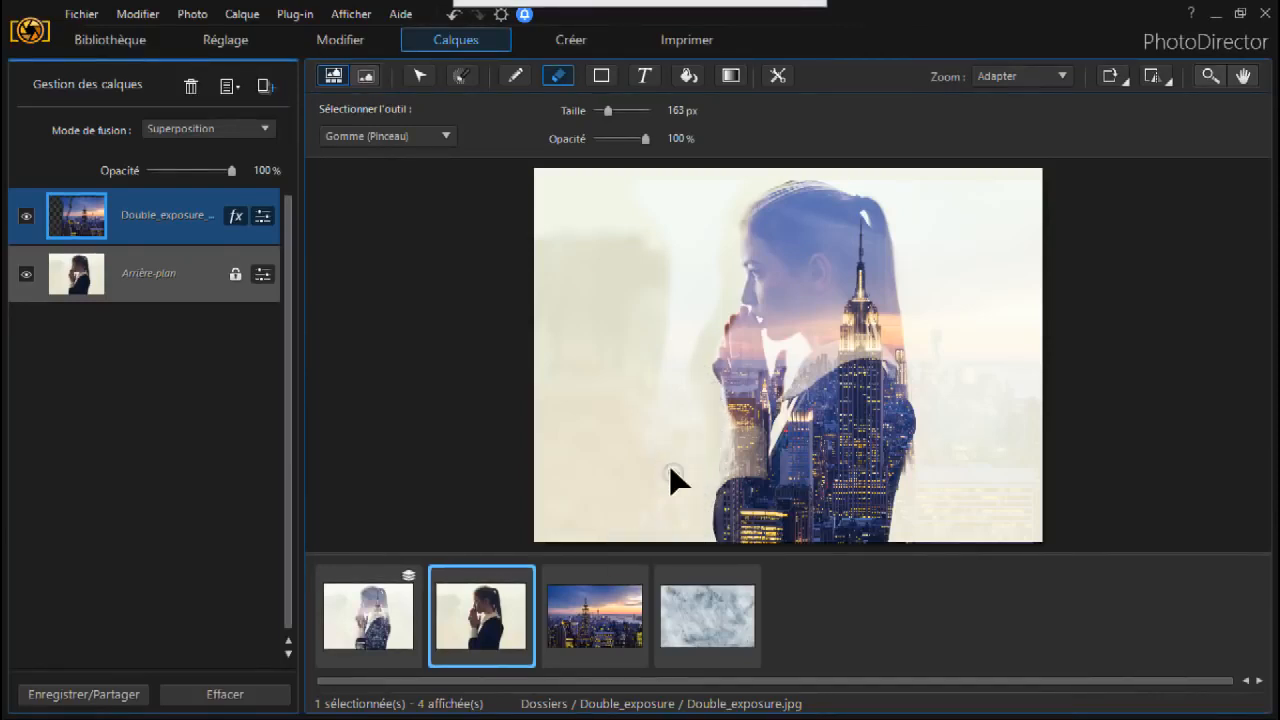
pyautogui.moveTo(827, 168)
pyautogui.mouseDown()
pyautogui.moveTo(899, 209)
pyautogui.moveTo(915, 385)
pyautogui.mouseUp()
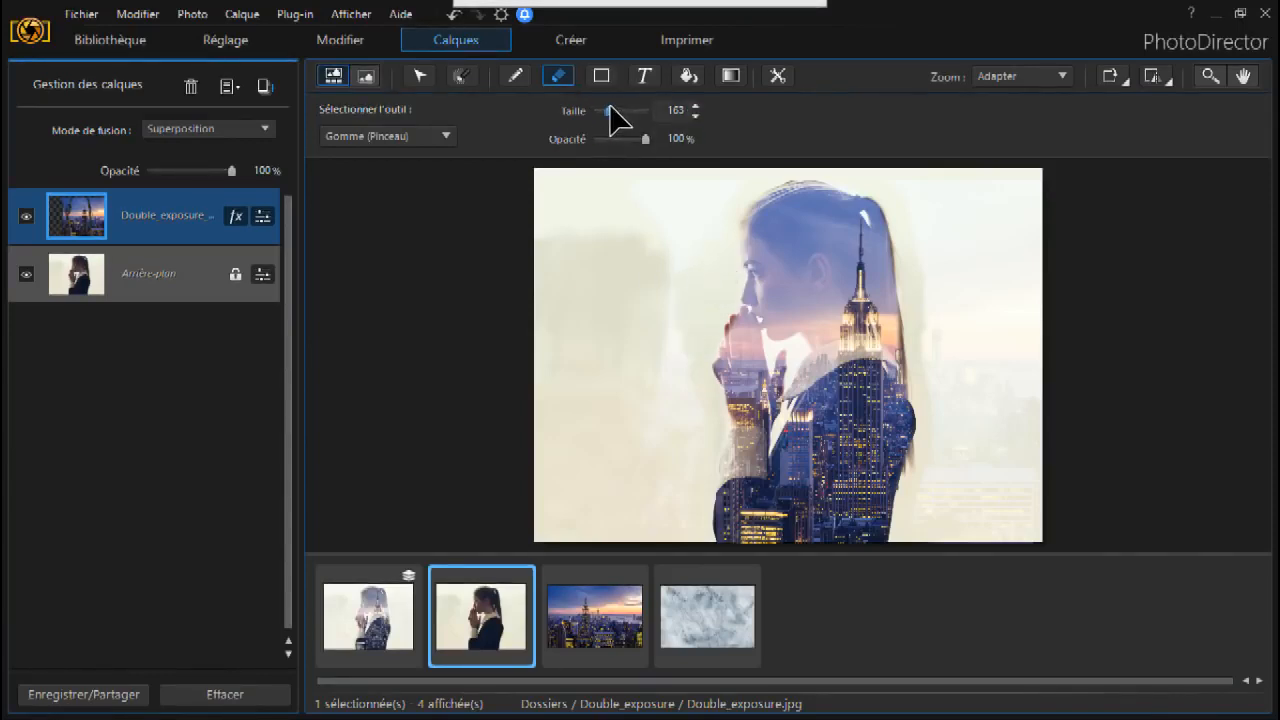
pyautogui.moveTo(606, 111); pyautogui.dragTo(648, 110)
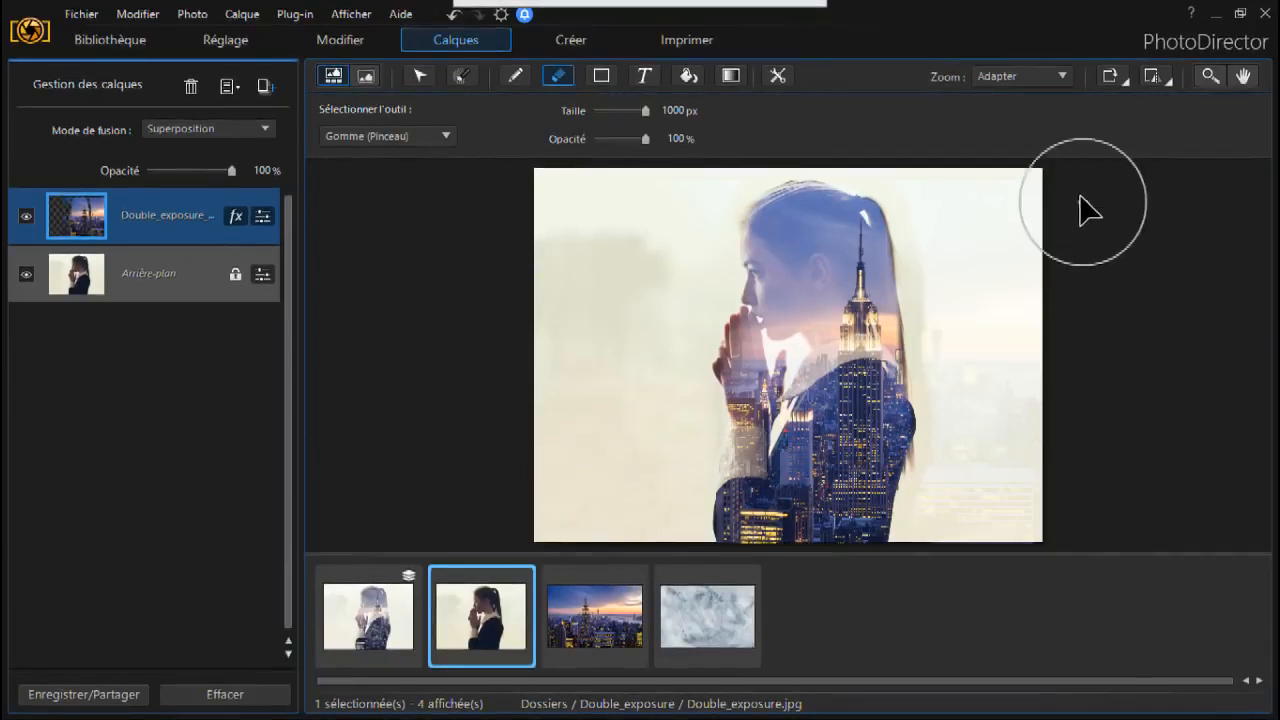
pyautogui.moveTo(1080, 206)
pyautogui.mouseDown()
pyautogui.moveTo(981, 234)
pyautogui.moveTo(1027, 290)
pyautogui.moveTo(970, 199)
pyautogui.moveTo(984, 513)
pyautogui.moveTo(929, 530)
pyautogui.moveTo(1020, 512)
pyautogui.moveTo(1012, 359)
pyautogui.moveTo(947, 185)
pyautogui.mouseUp()
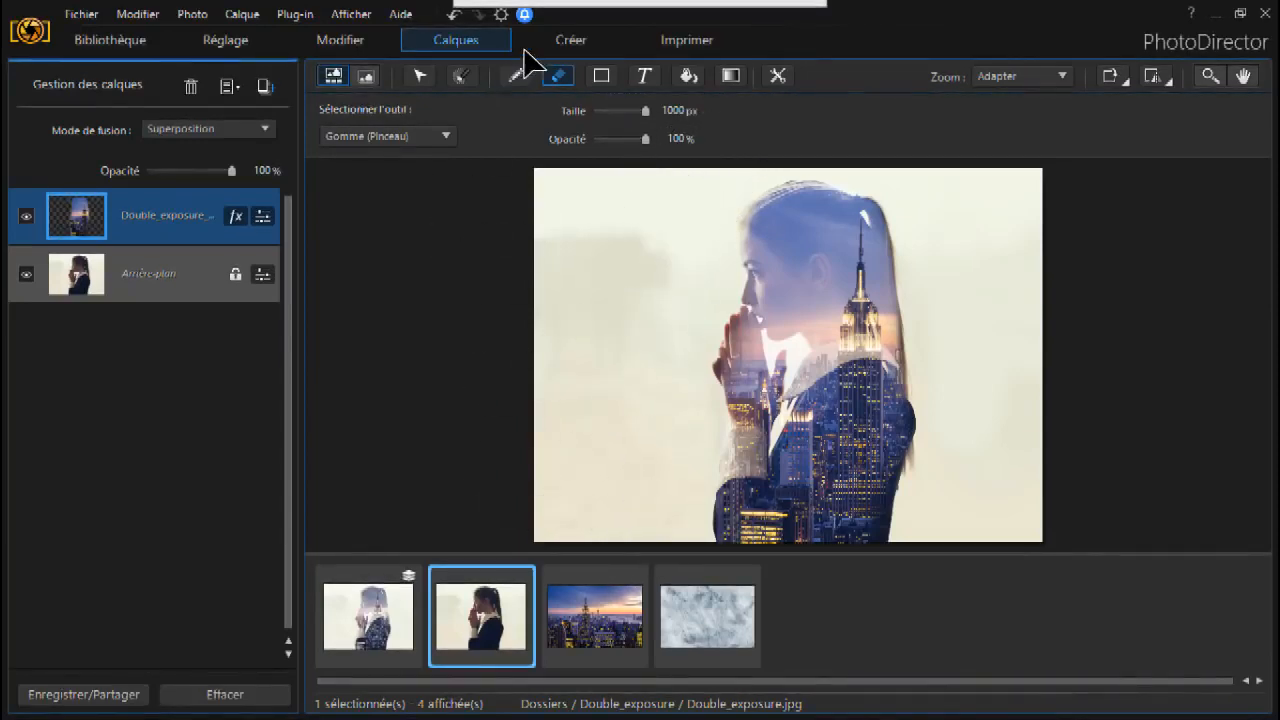
# Step: Add the marble texture photo as a layer between the city and the portrait, and enlarge it to cover the whole image
pyautogui.click(420, 75)
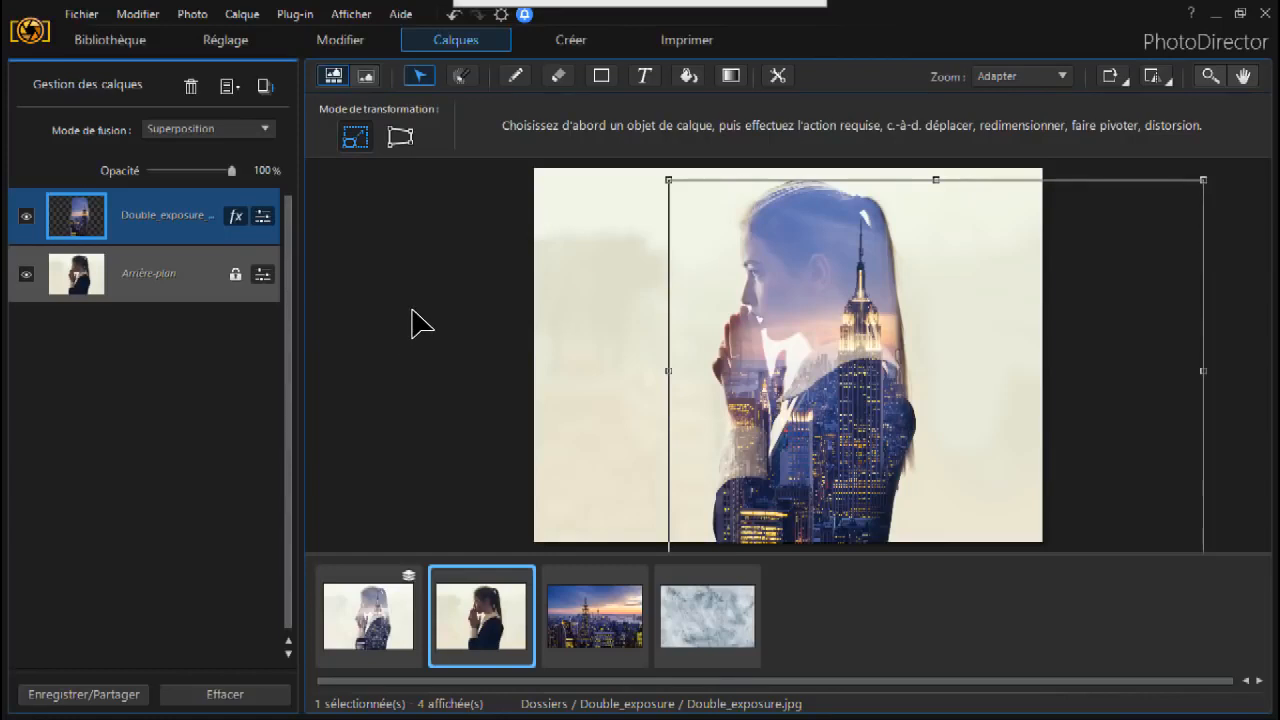
pyautogui.click(433, 285)
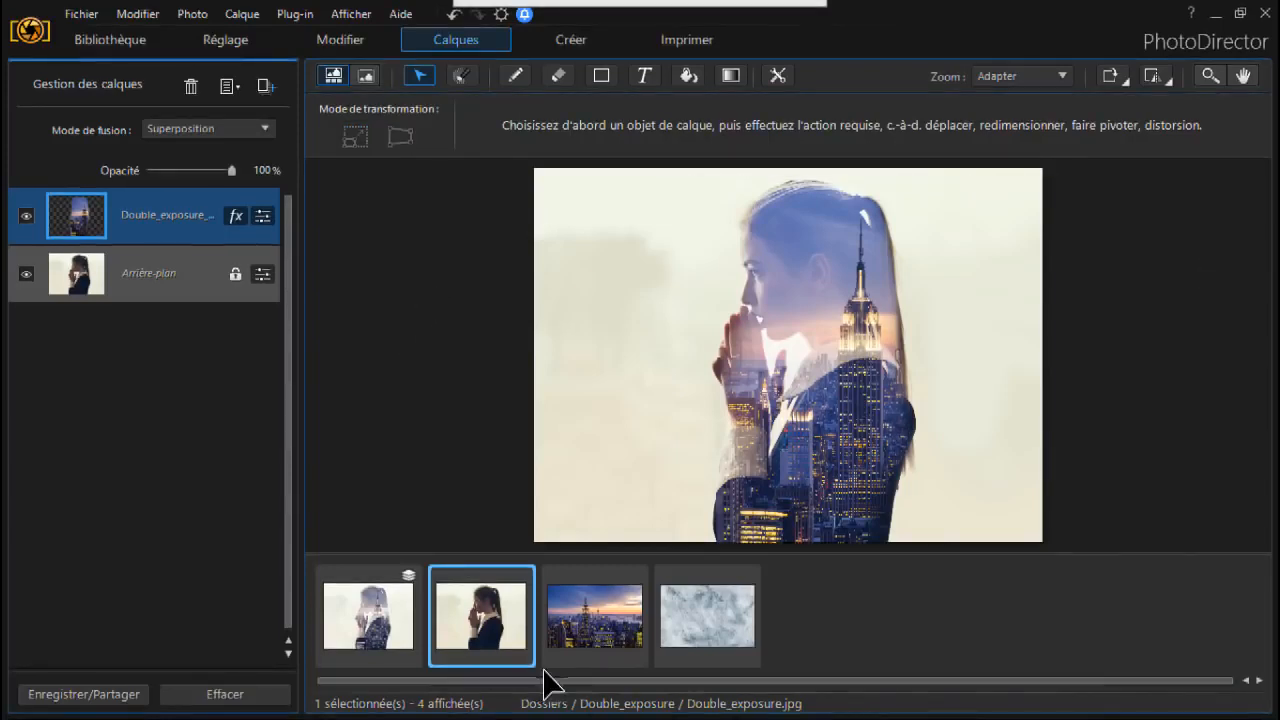
pyautogui.moveTo(697, 628); pyautogui.dragTo(159, 228)
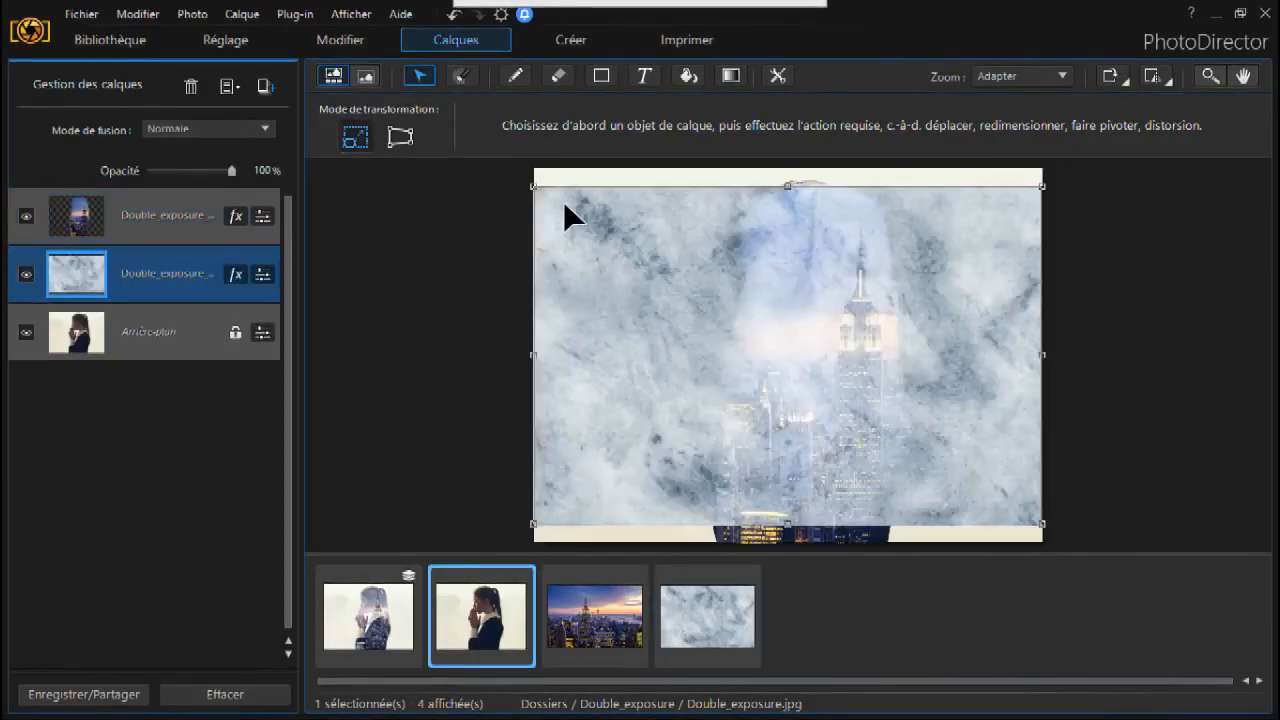
pyautogui.moveTo(536, 191); pyautogui.dragTo(428, 118)
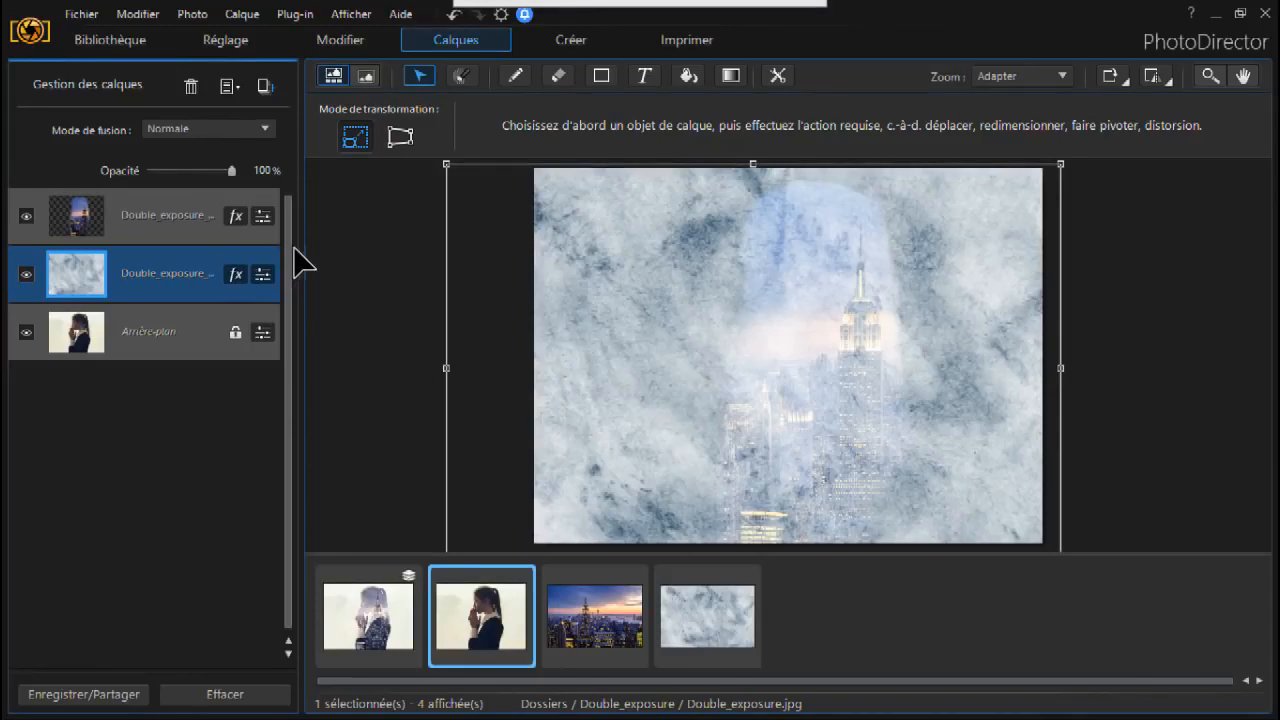
# Step: Blend the marble texture layer in Superposition mode and set its opacity to 72%
pyautogui.click(224, 128)
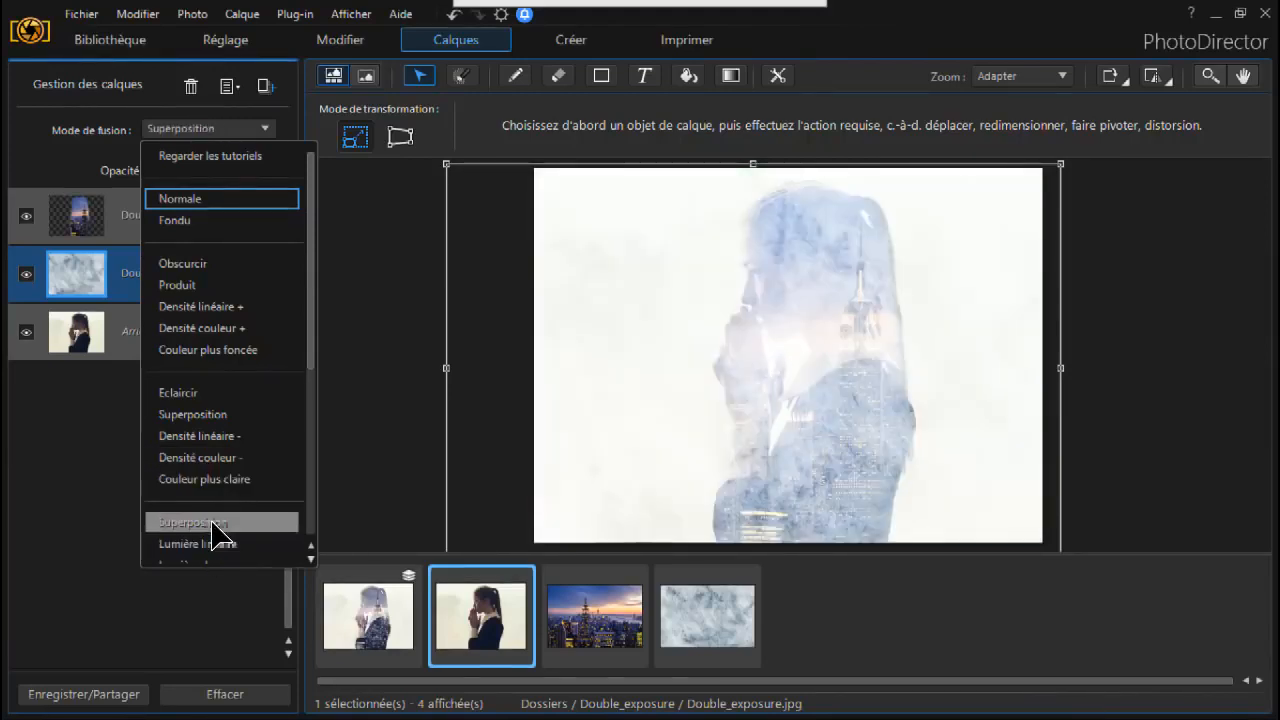
pyautogui.click(212, 526)
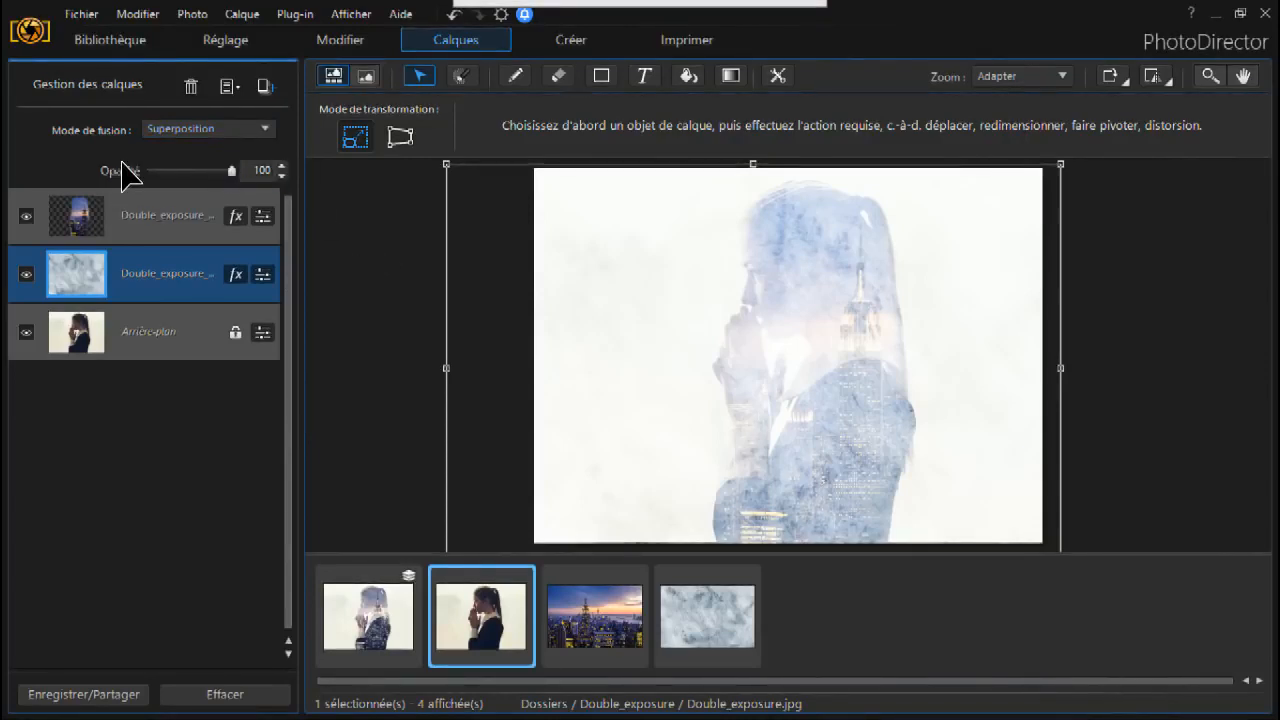
pyautogui.moveTo(233, 174); pyautogui.dragTo(216, 167)
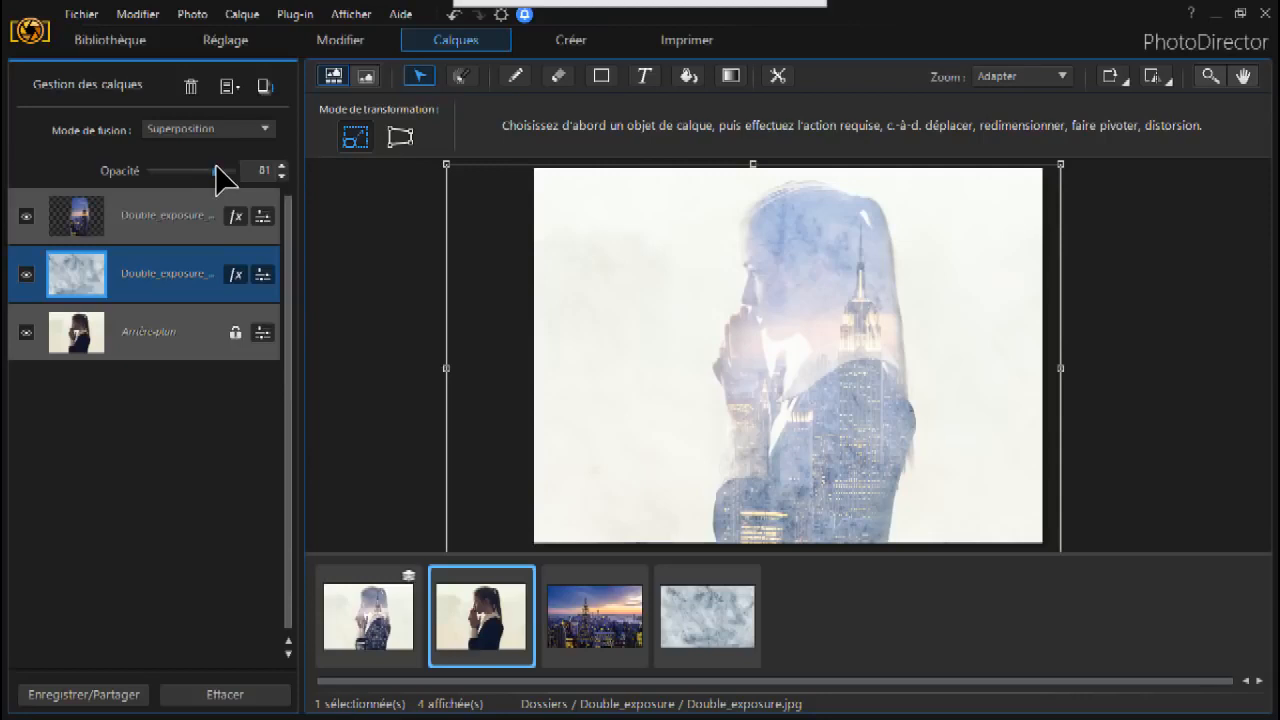
pyautogui.moveTo(216, 167); pyautogui.dragTo(209, 168)
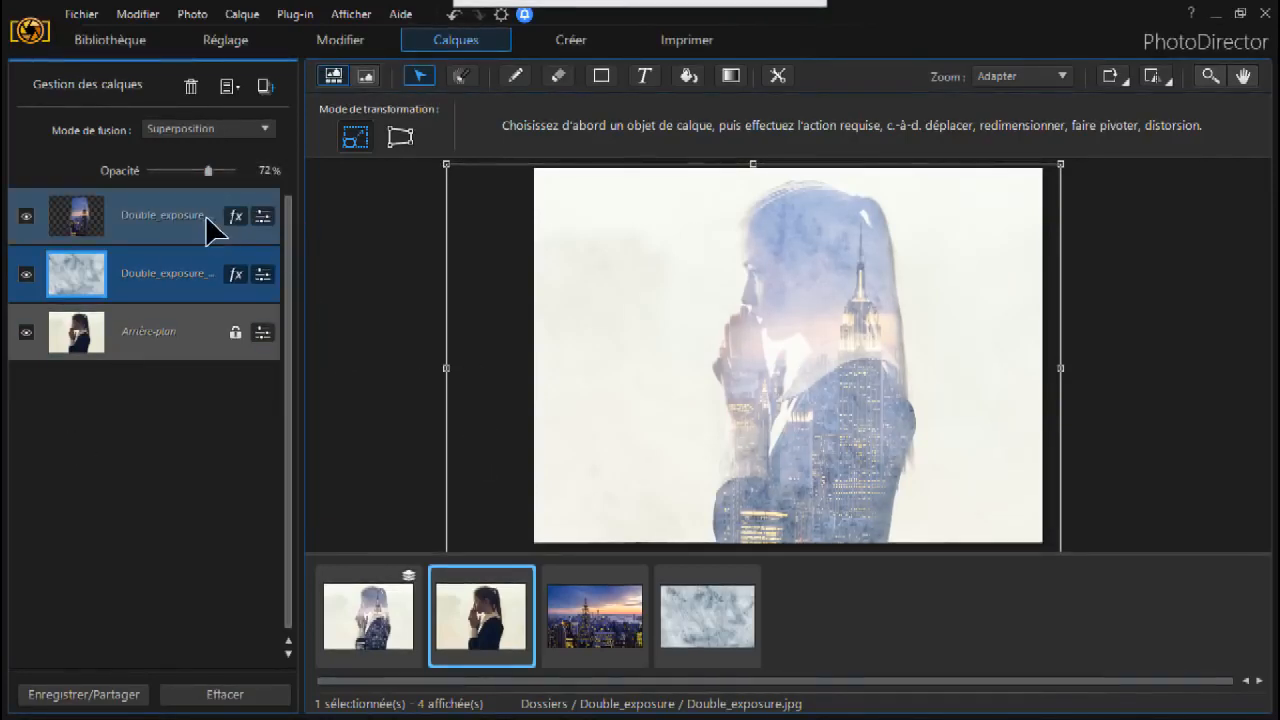
# Step: Adjust the tone of the city layer by setting Contraste to 100 and Saturation to -26
pyautogui.click(262, 217)
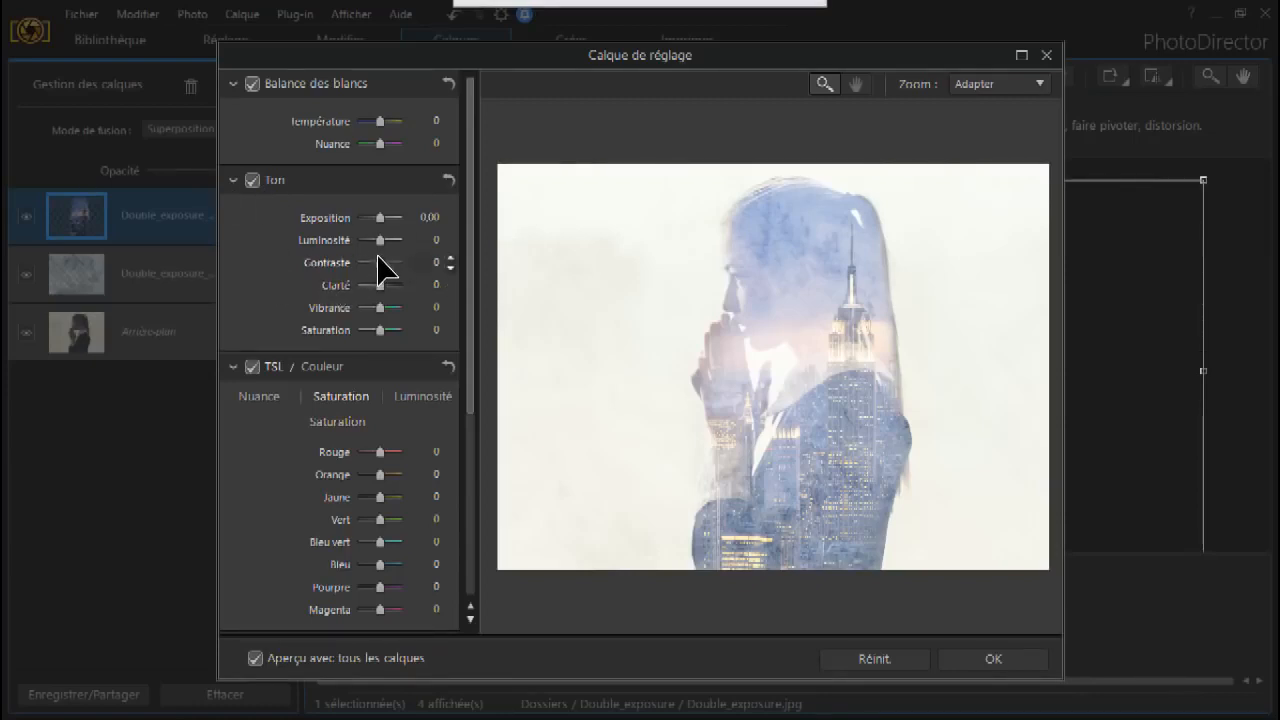
pyautogui.moveTo(377, 254); pyautogui.dragTo(397, 258)
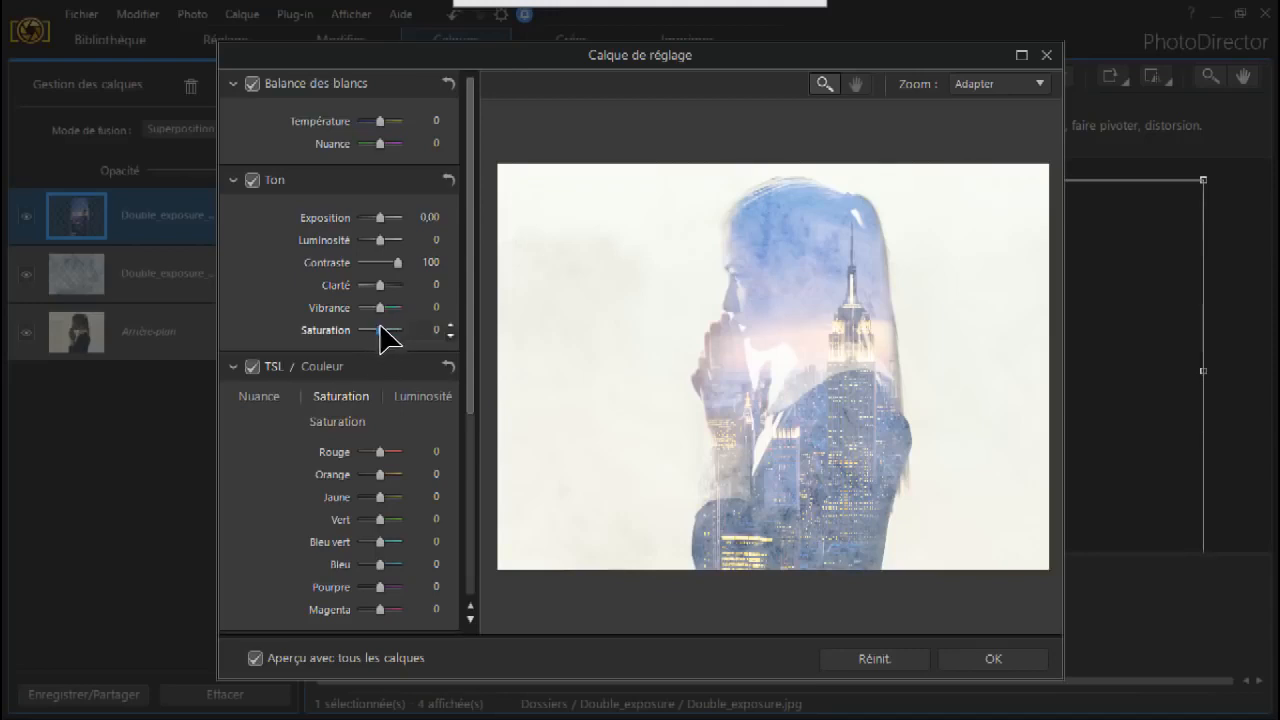
pyautogui.moveTo(375, 325)
pyautogui.mouseDown()
pyautogui.moveTo(364, 326)
pyautogui.moveTo(377, 331)
pyautogui.mouseUp()
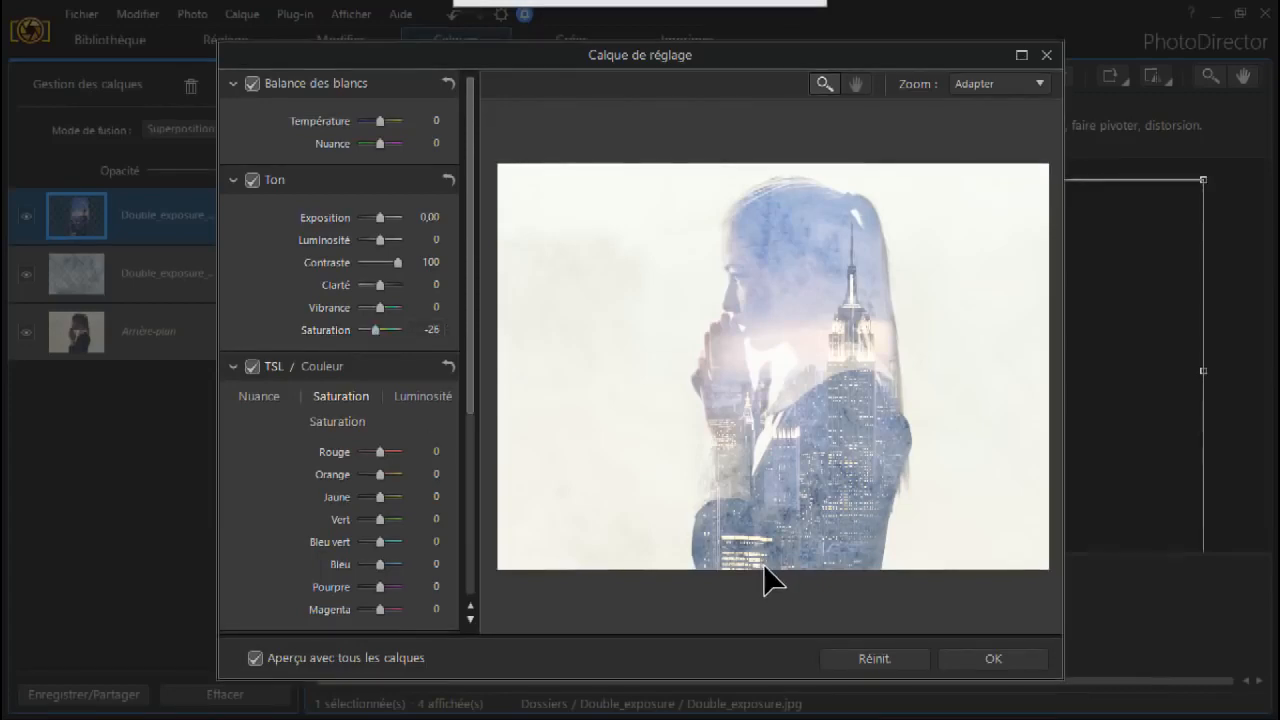
pyautogui.click(999, 658)
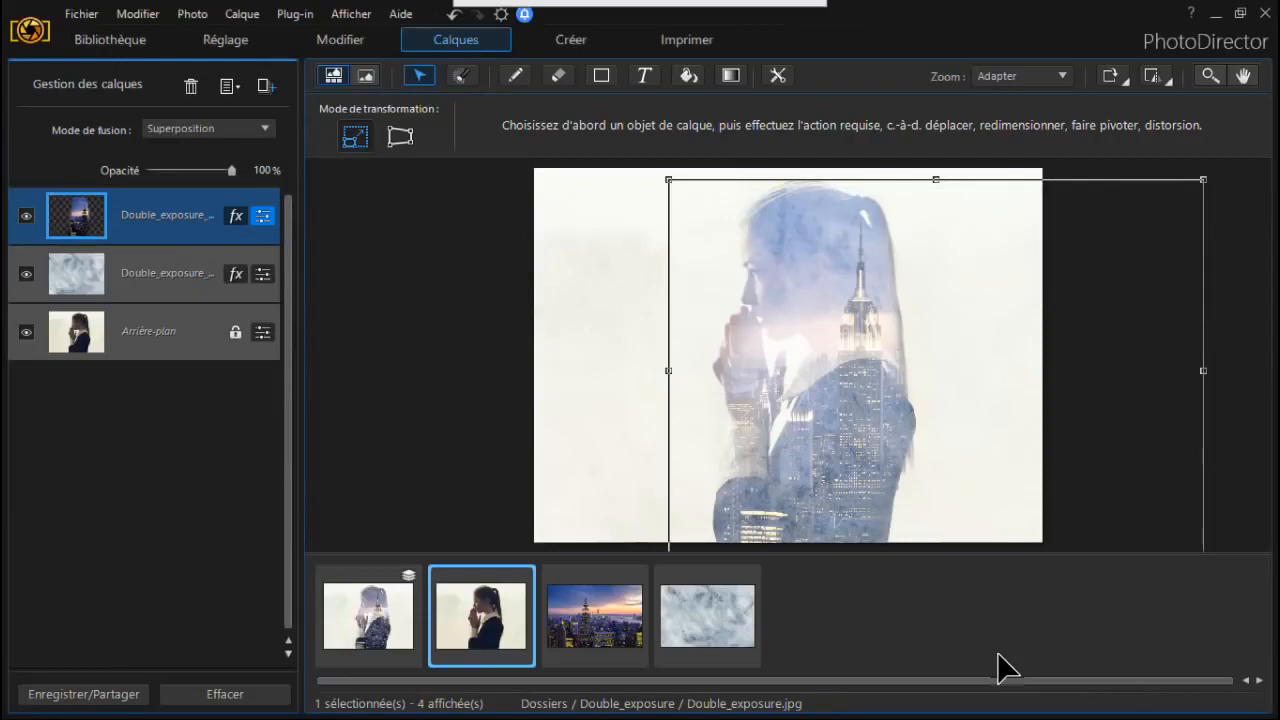
pyautogui.click(414, 362)
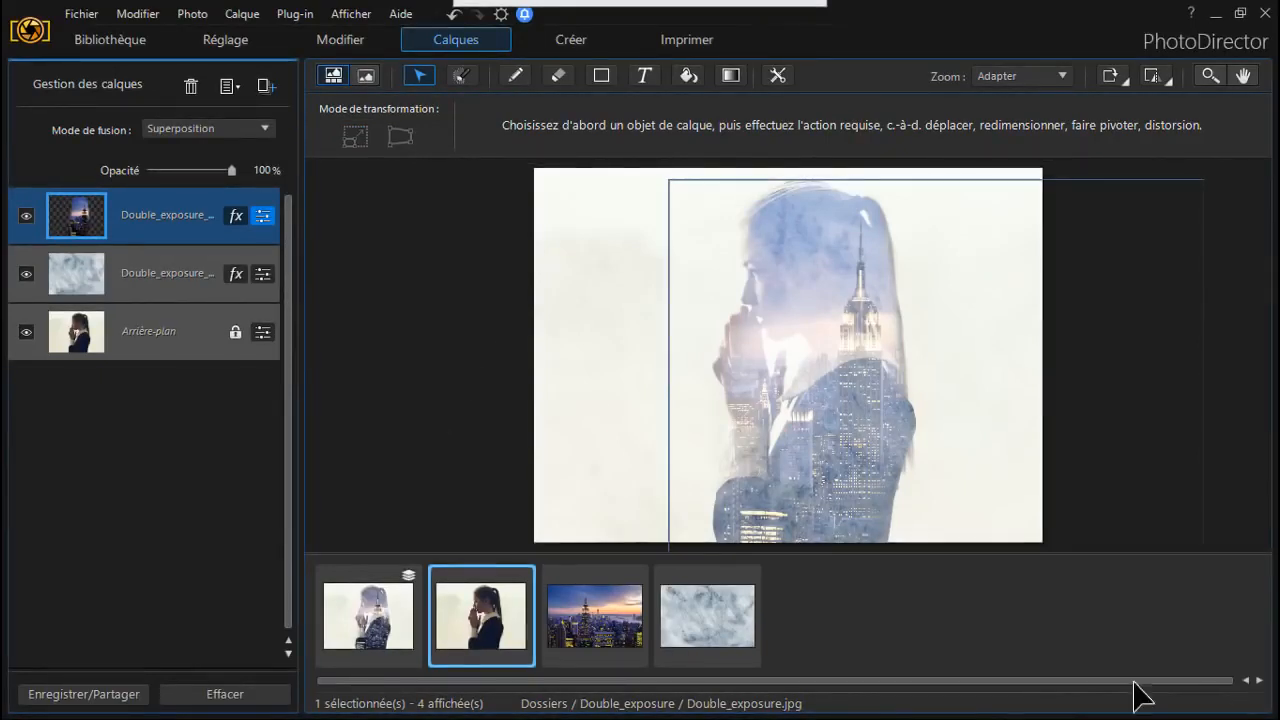
# Step: Save the layered double exposure and show the Color_splash photo from the Photo Retouching folder in the library
pyautogui.click(112, 39)
pyautogui.click(598, 443)
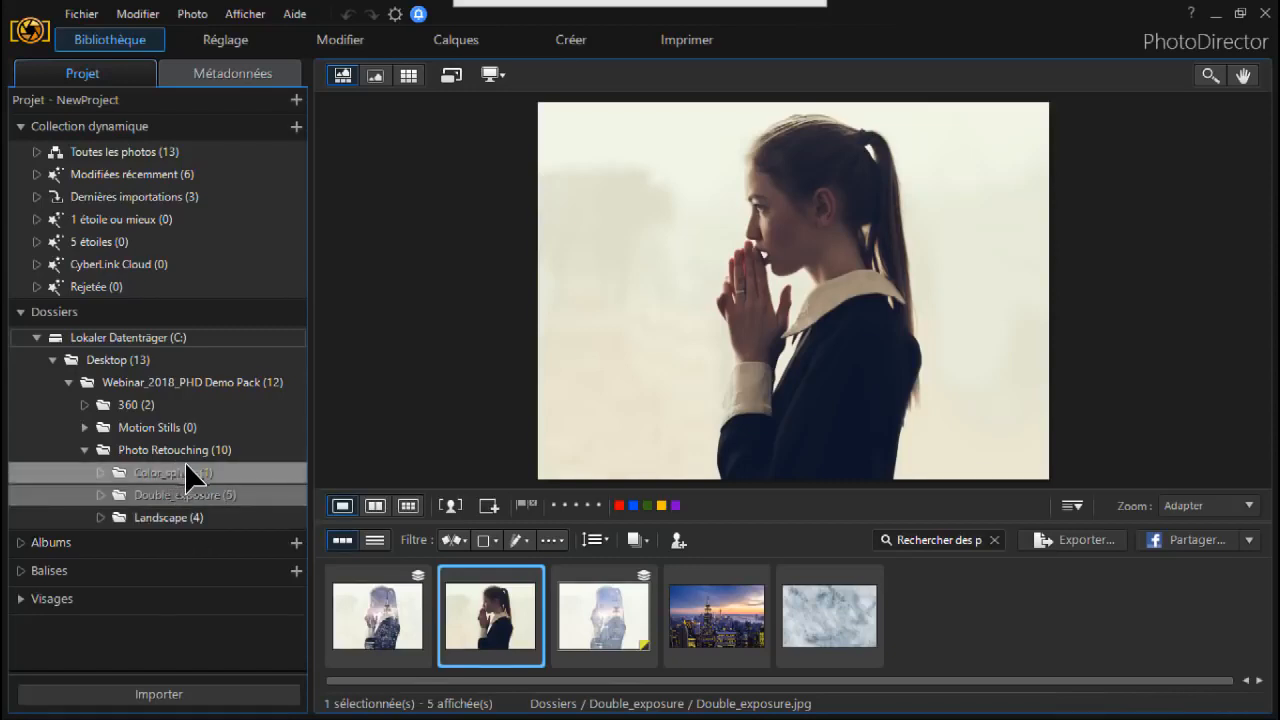
pyautogui.click(160, 472)
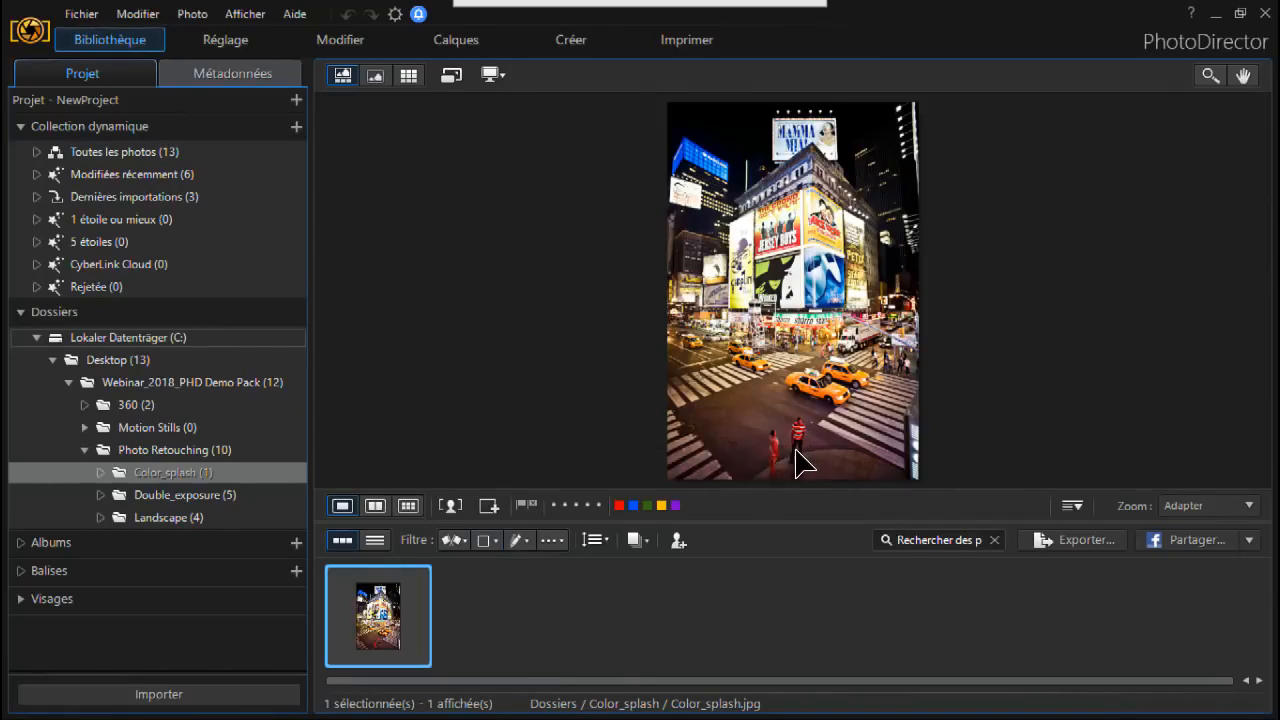
# Step: Crop the Times Square photo at its original aspect ratio to frame the billboards and yellow taxis, leaving out the two pedestrians
pyautogui.click(240, 43)
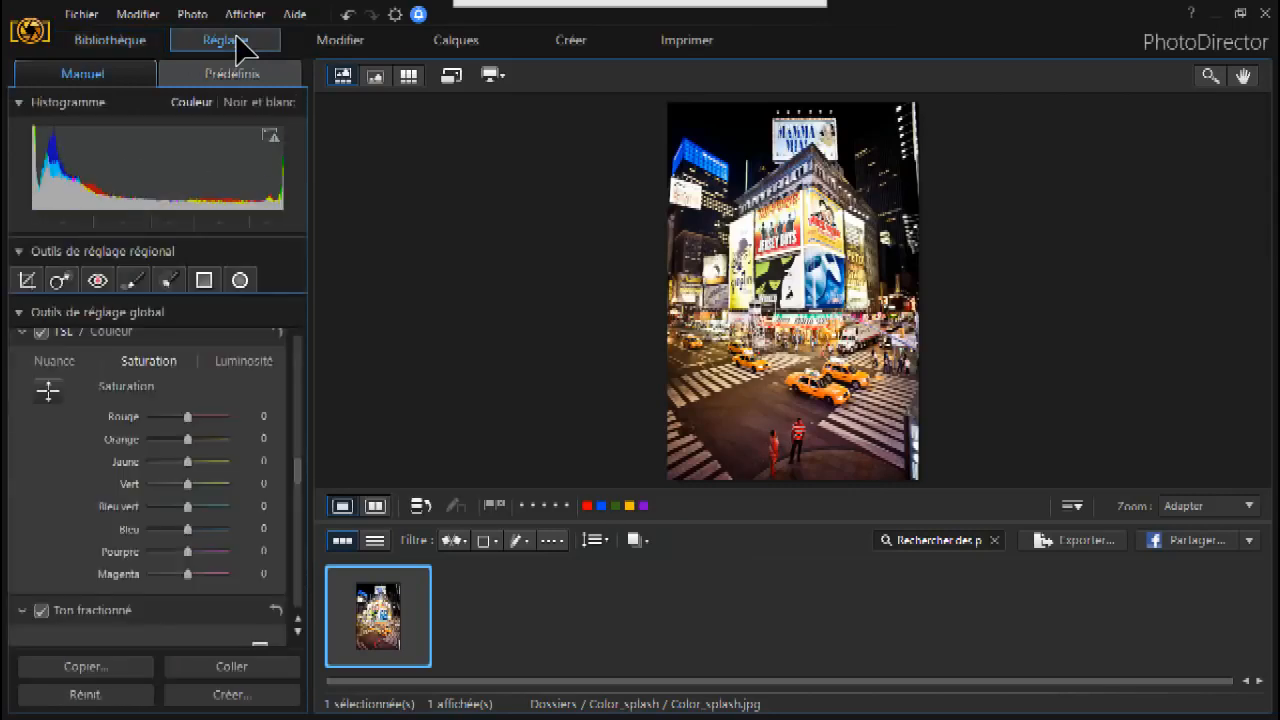
pyautogui.click(27, 280)
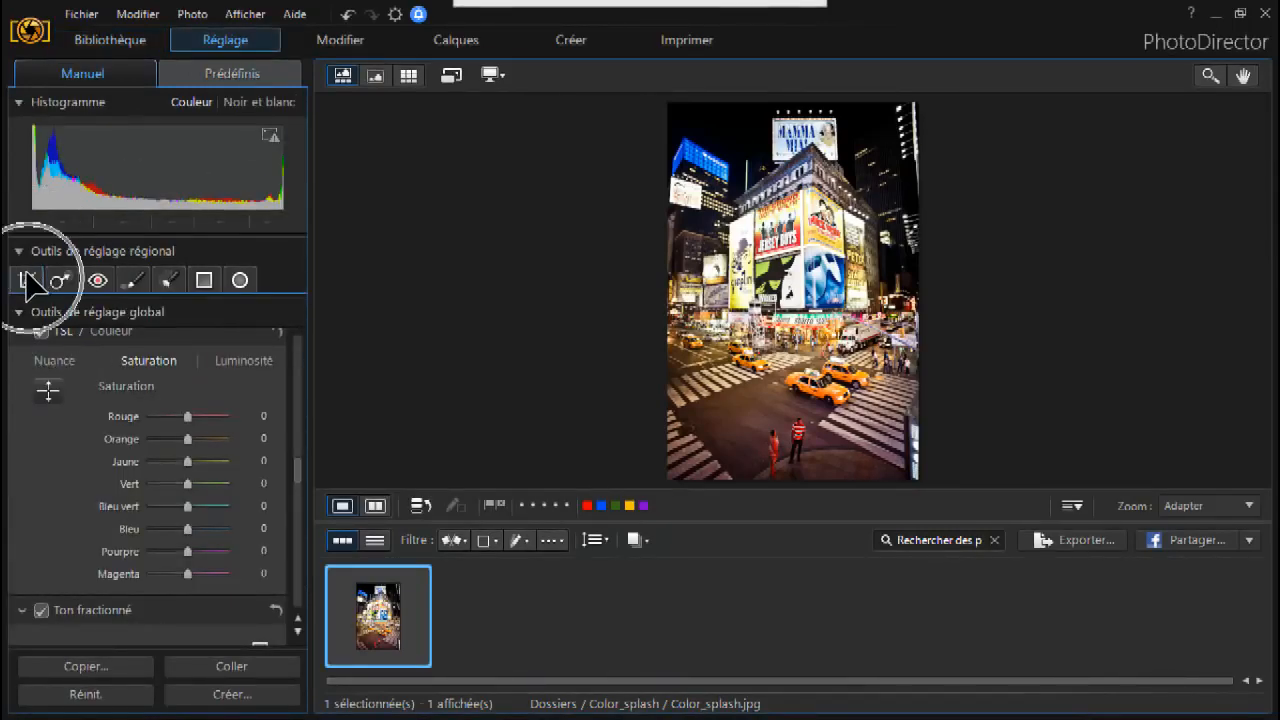
pyautogui.click(27, 281)
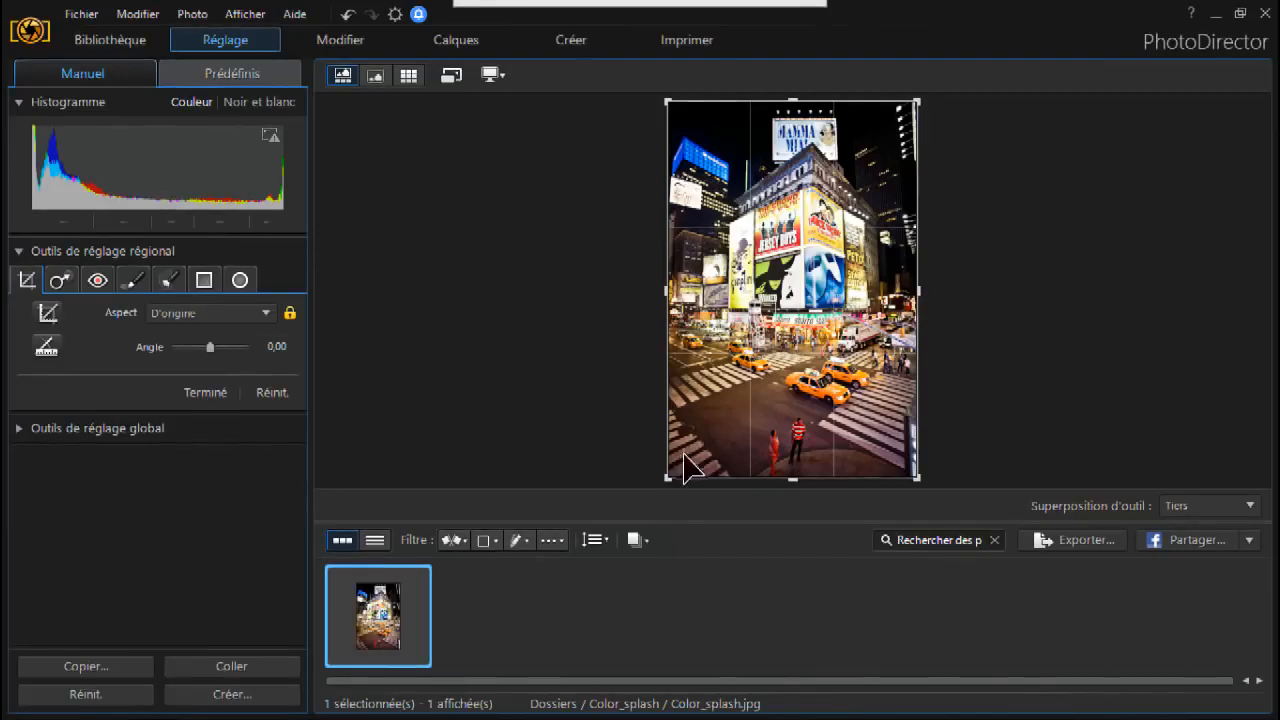
pyautogui.moveTo(670, 467); pyautogui.dragTo(751, 356)
pyautogui.moveTo(842, 265); pyautogui.dragTo(800, 322)
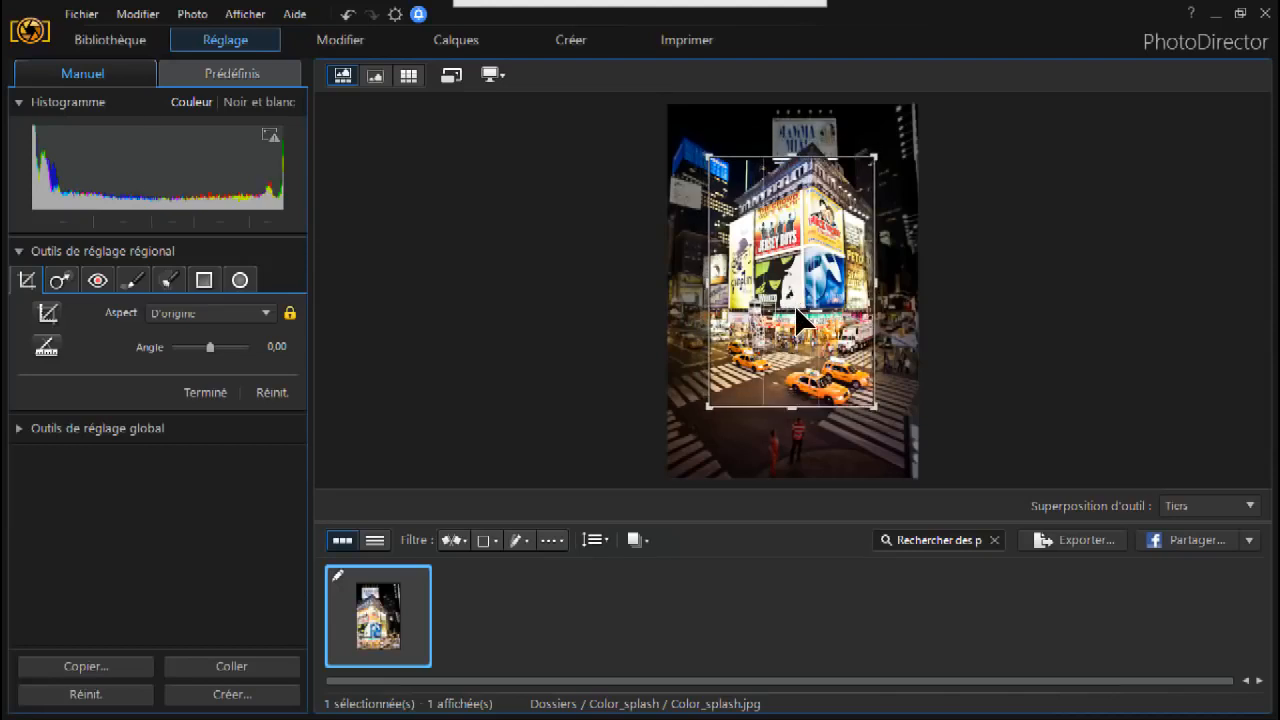
pyautogui.click(205, 392)
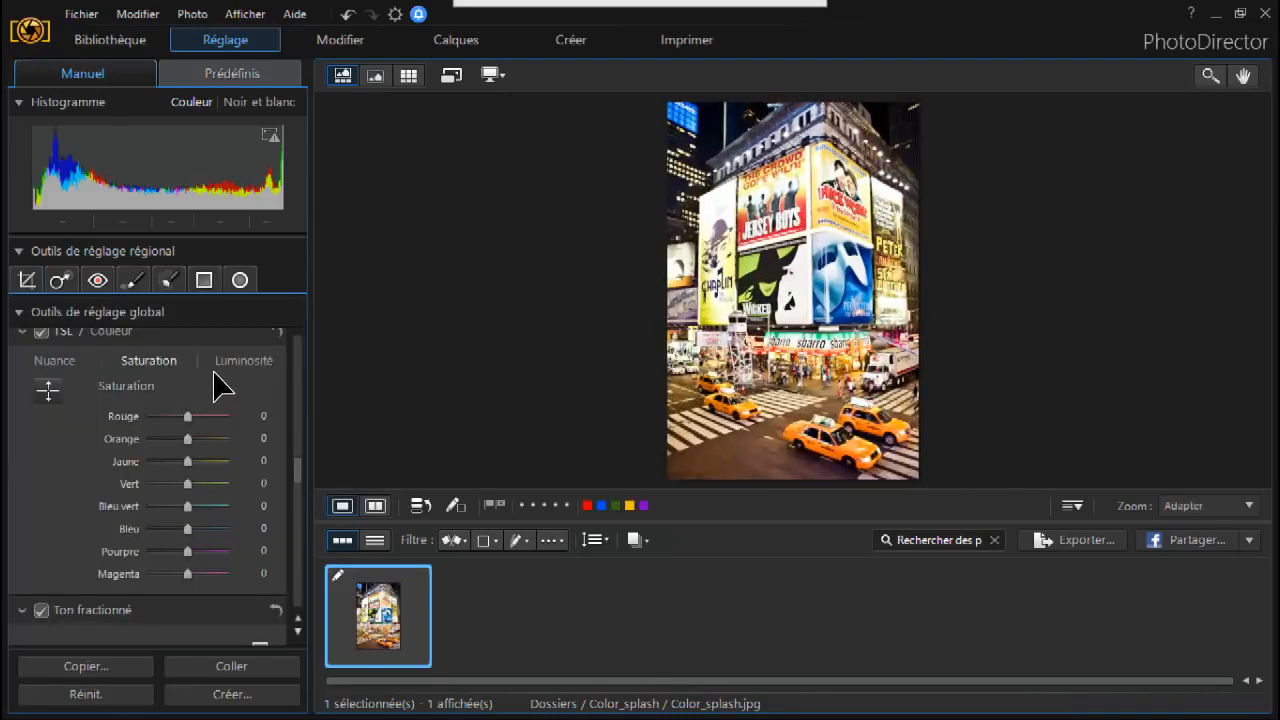
# Step: Apply the Splash couleur effect to the cropped photo and sample the taxi's orange as the colour to keep
pyautogui.click(345, 40)
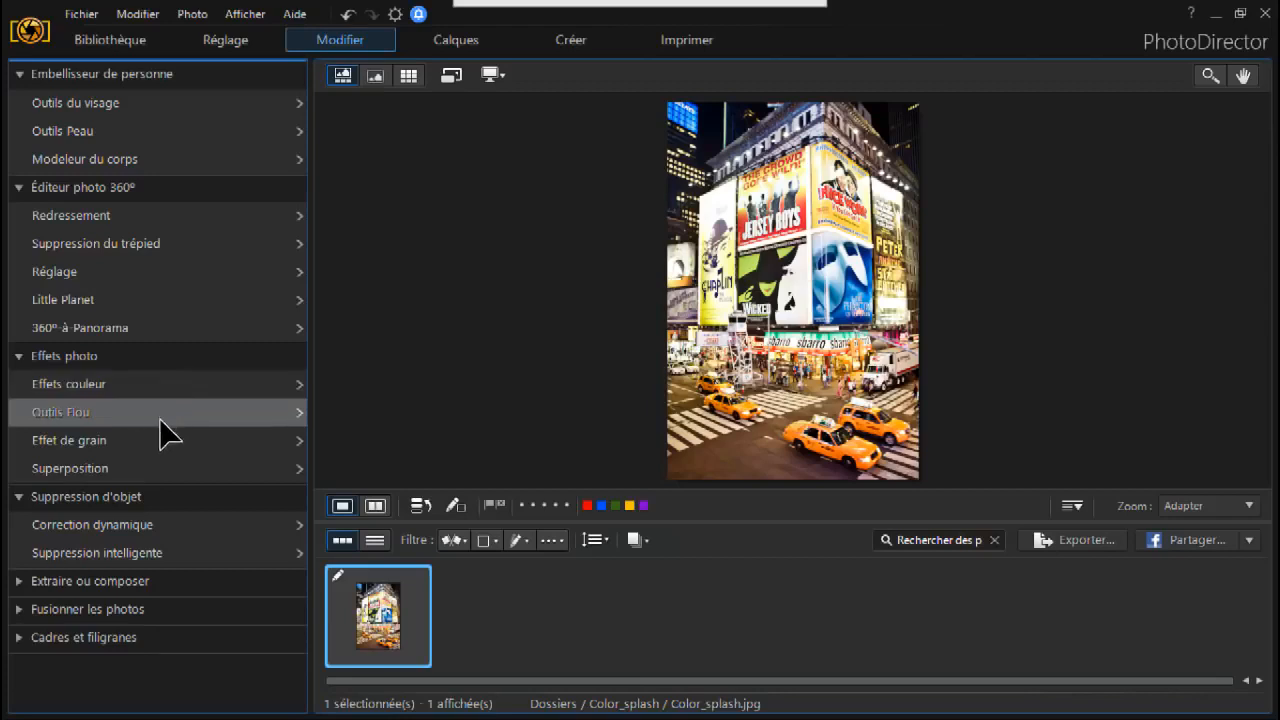
pyautogui.click(104, 384)
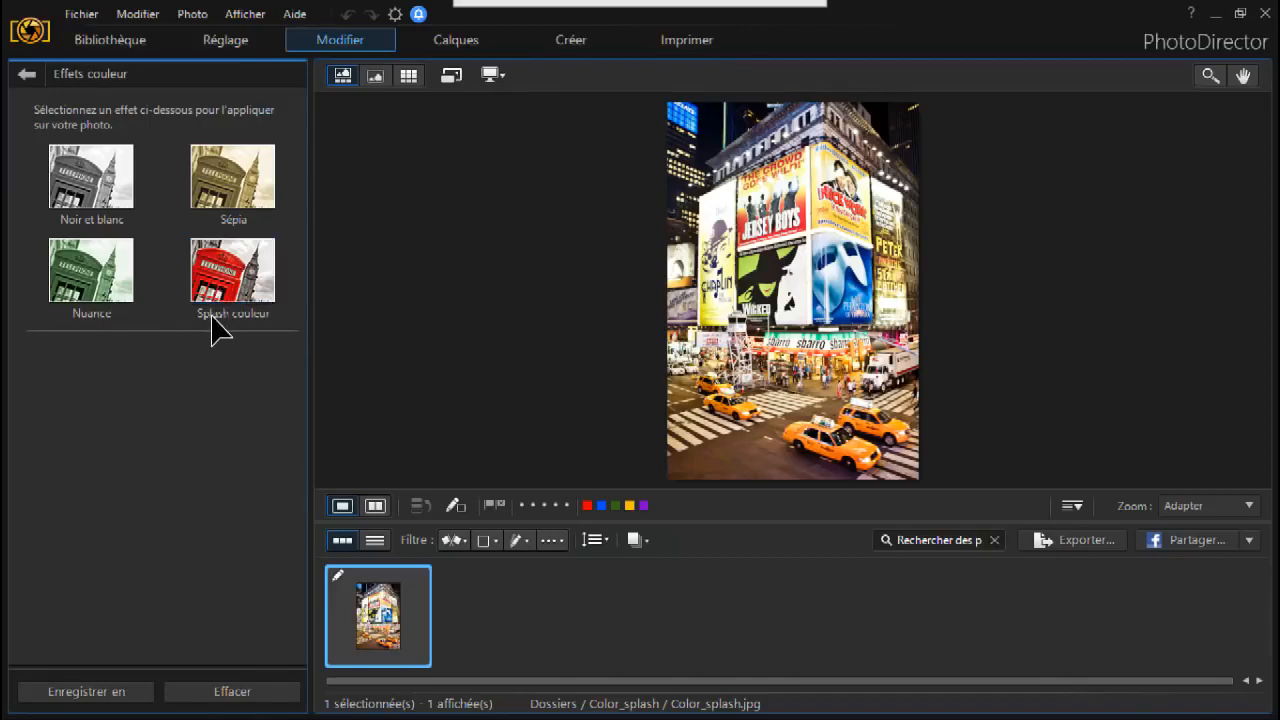
pyautogui.click(238, 268)
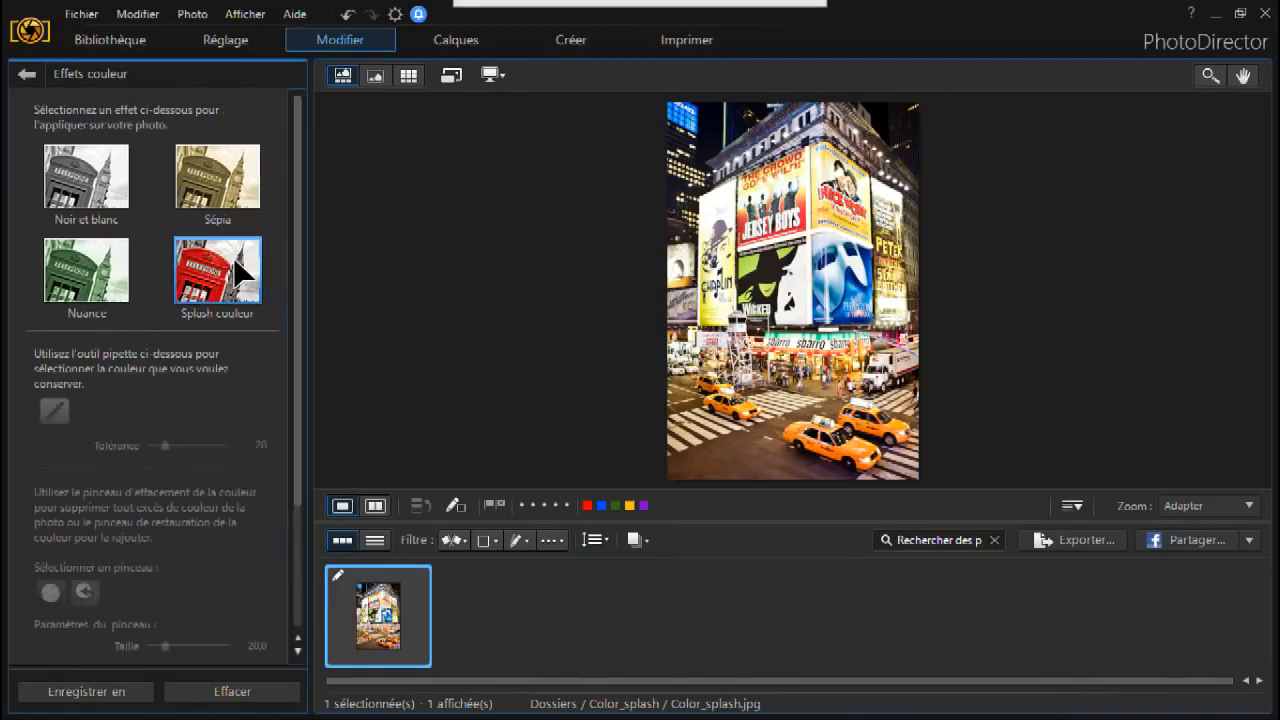
pyautogui.click(62, 411)
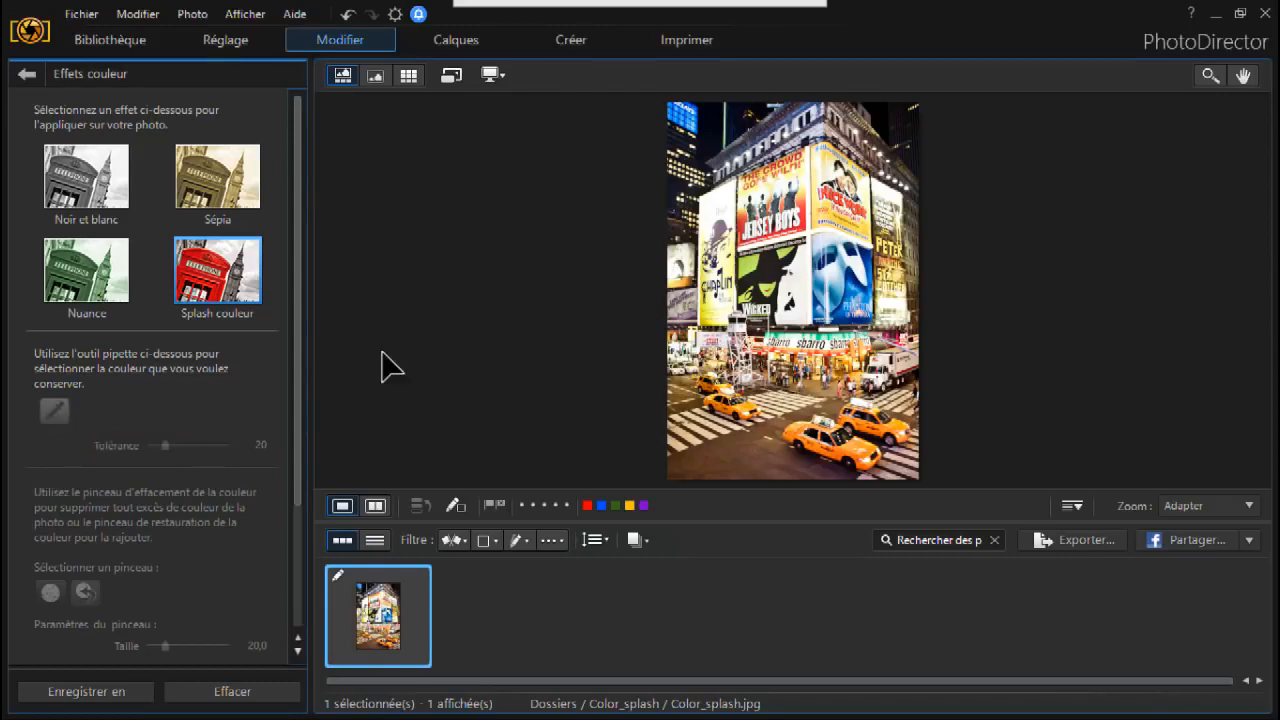
pyautogui.click(905, 432)
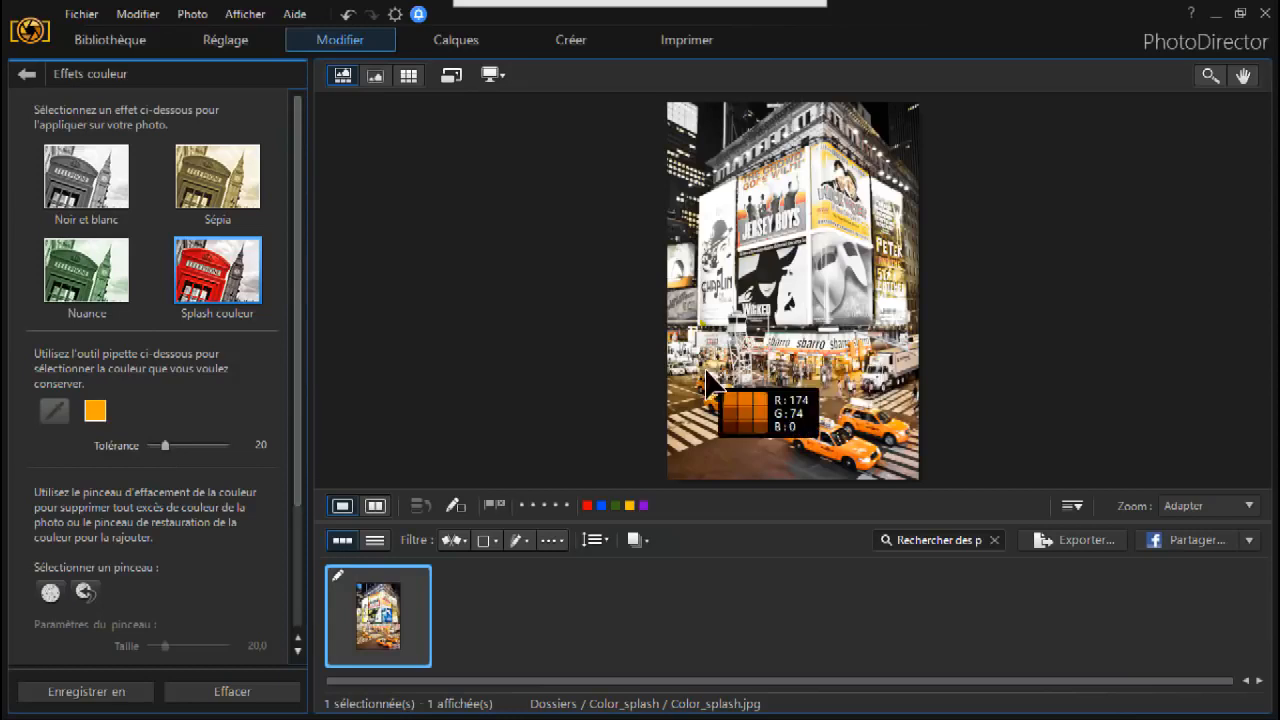
# Step: Remove the leftover orange from the street and buildings around the taxis with the colour eraser brush, reducing its size to 8.0
pyautogui.click(46, 595)
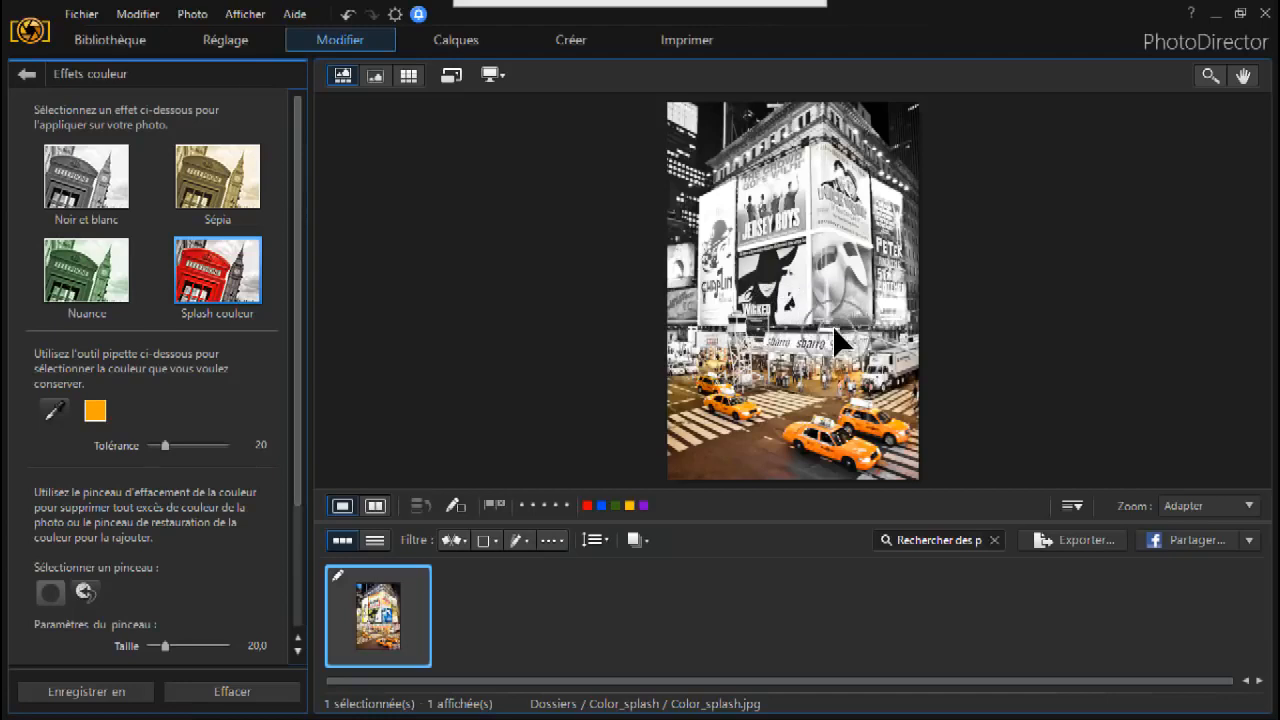
pyautogui.scroll(-1, 750, 254)
pyautogui.scroll(-2, 756, 264)
pyautogui.scroll(1, 826, 330)
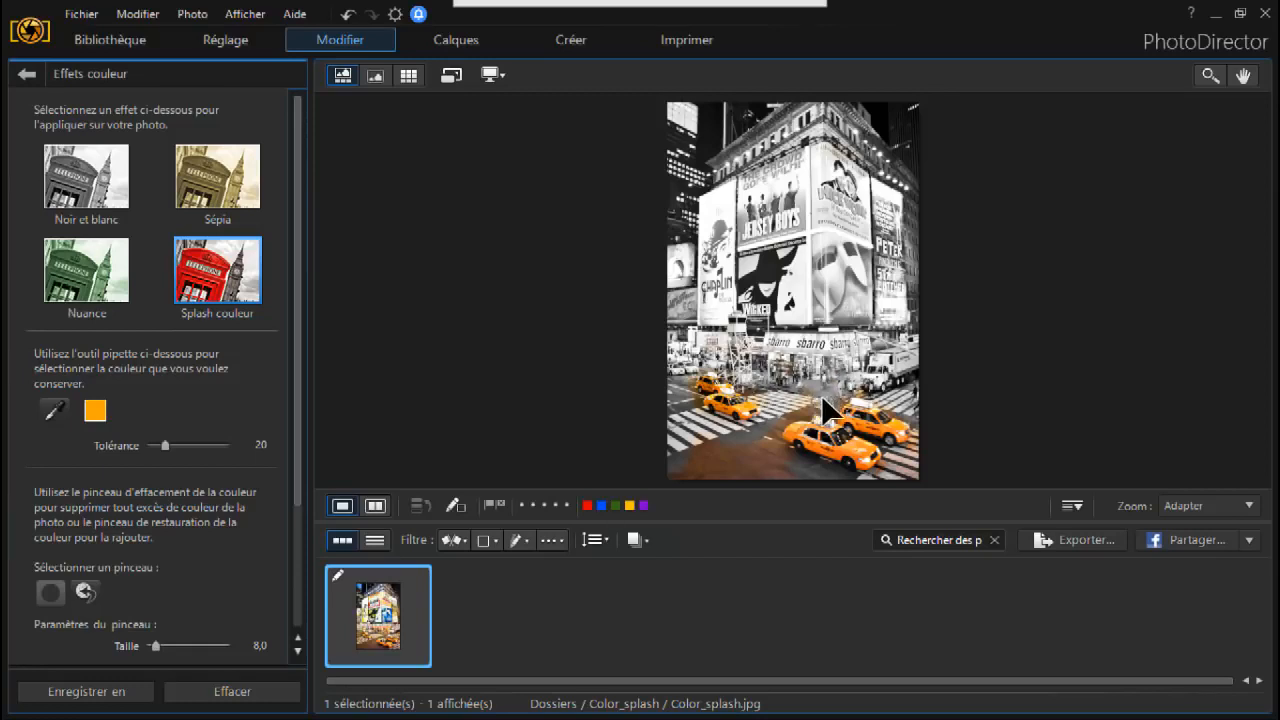
pyautogui.moveTo(753, 437)
pyautogui.mouseDown()
pyautogui.moveTo(814, 460)
pyautogui.moveTo(698, 433)
pyautogui.moveTo(718, 464)
pyautogui.moveTo(810, 469)
pyautogui.moveTo(704, 452)
pyautogui.moveTo(680, 476)
pyautogui.moveTo(826, 487)
pyautogui.mouseUp()
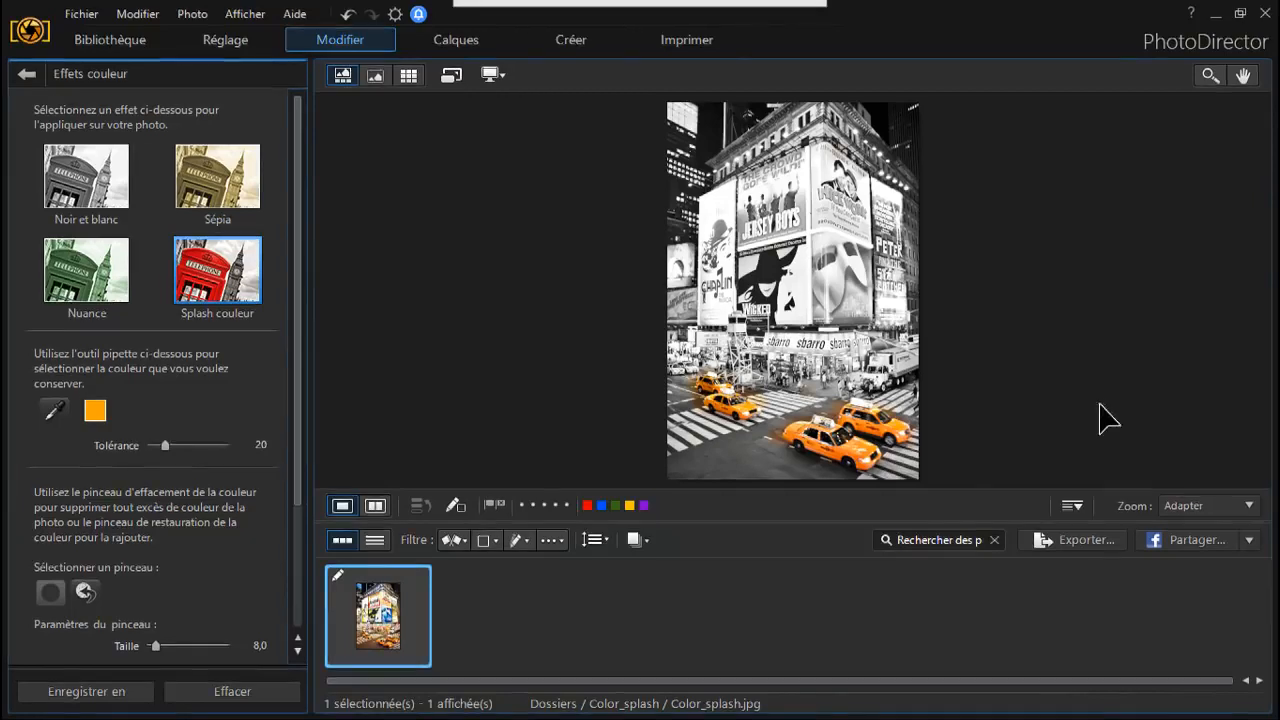
# Step: Save the colour splash edits as a virtual copy and show the copy's adjustment tools
pyautogui.click(224, 50)
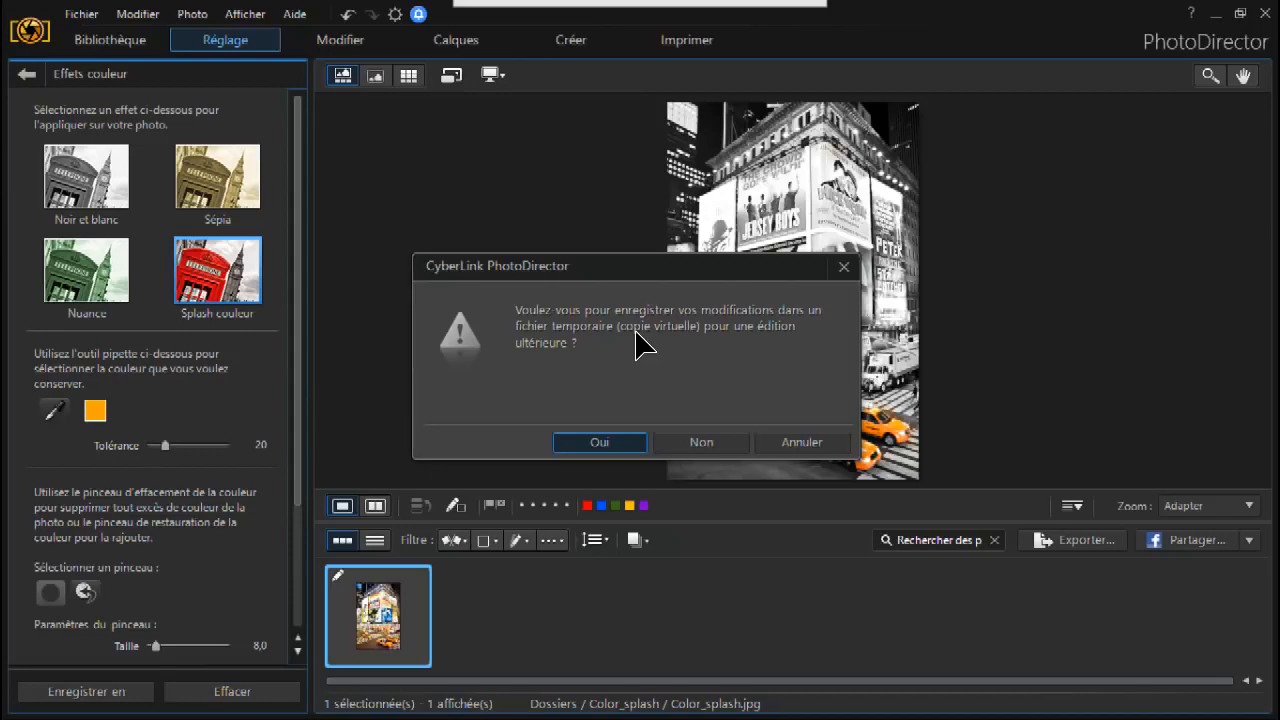
pyautogui.click(590, 444)
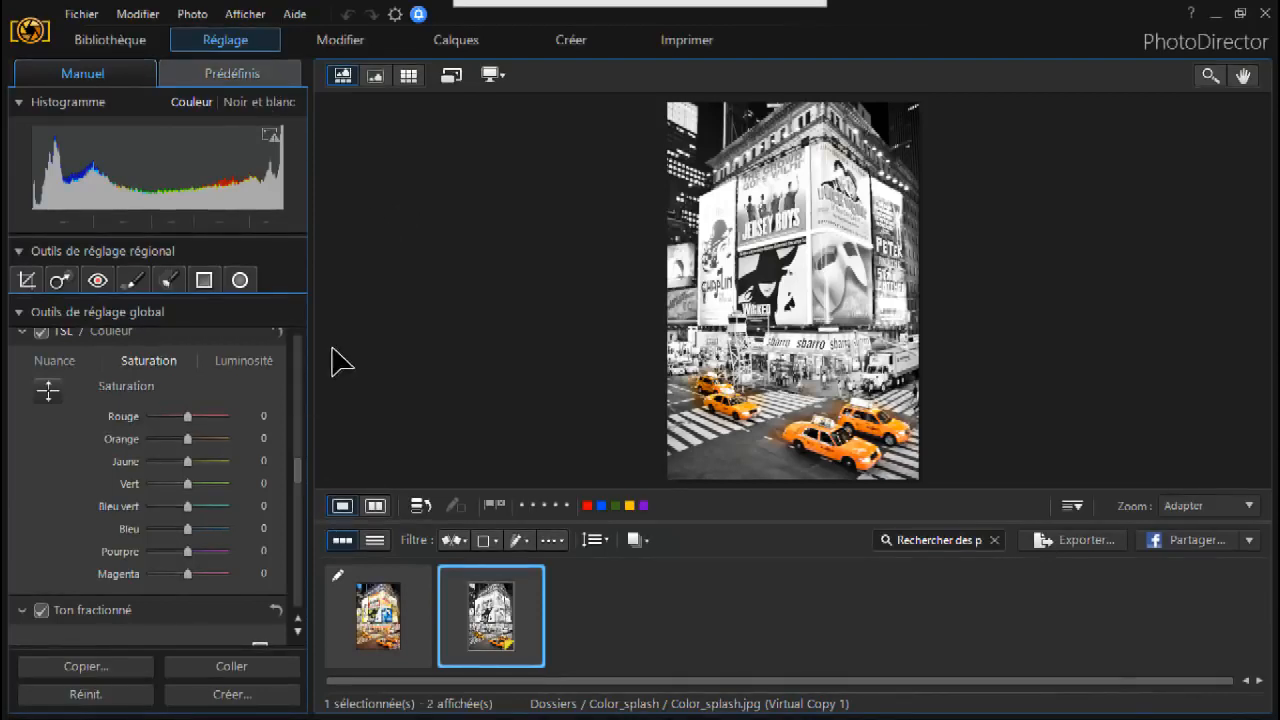
pyautogui.moveTo(297, 474); pyautogui.dragTo(305, 325)
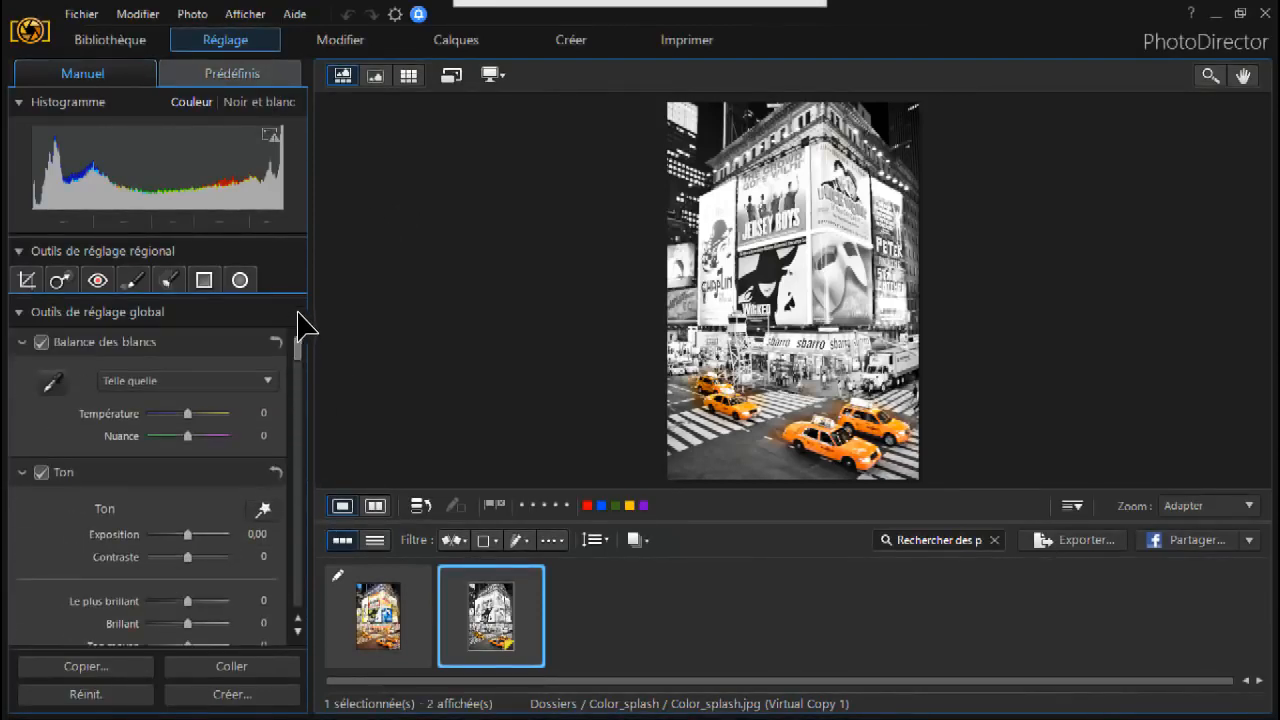
# Step: Mask the orange taxis with the smart adjustment selection brush at size 5, erase the spill onto the street and invert the mask
pyautogui.click(167, 278)
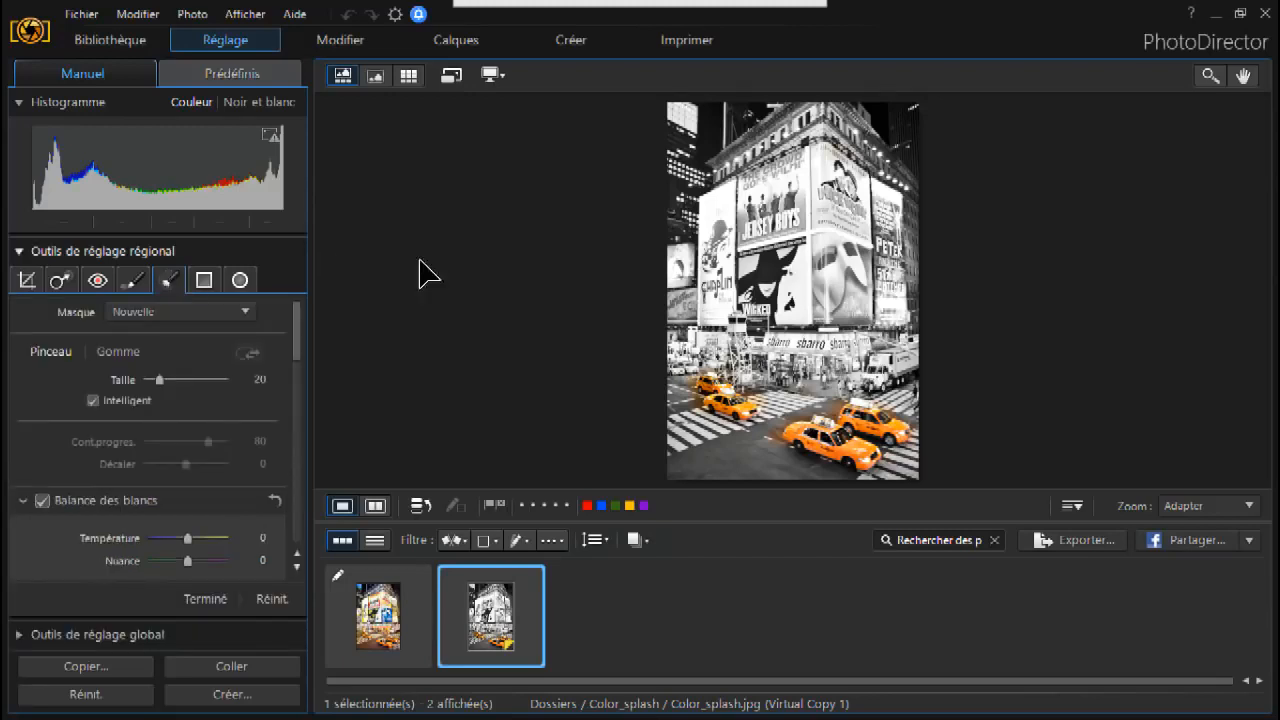
pyautogui.scroll(-4, 738, 394)
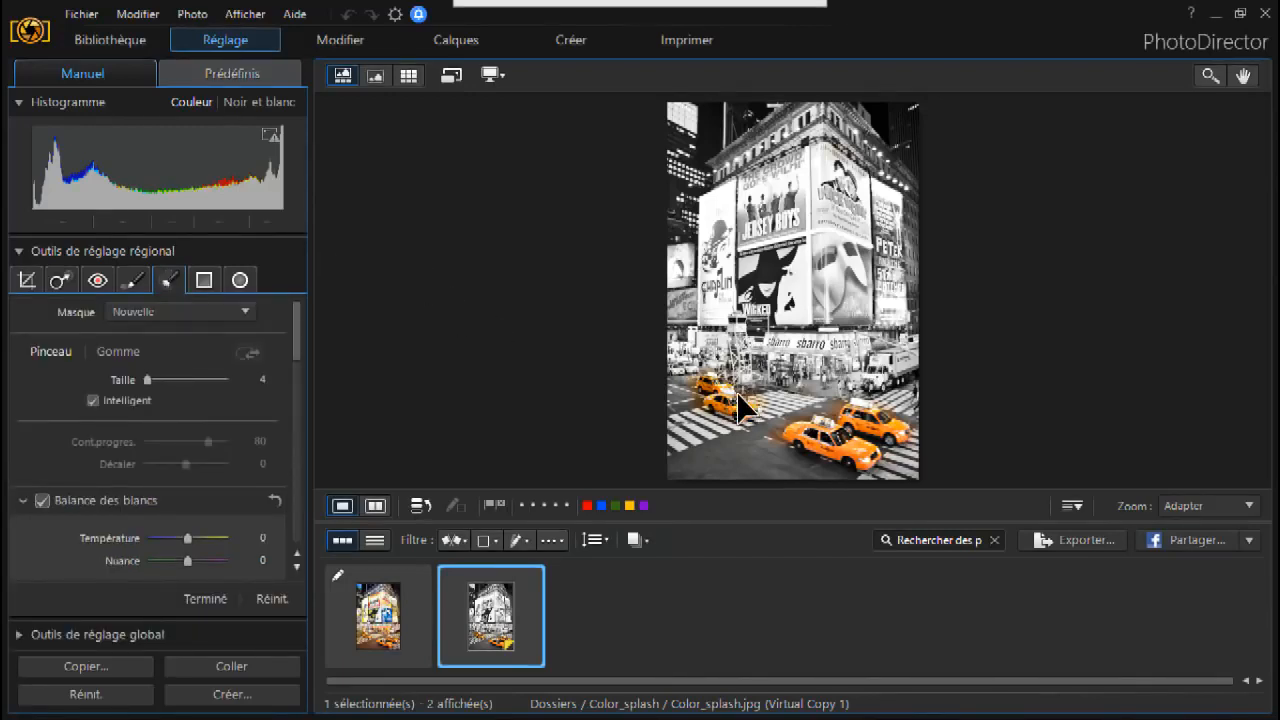
pyautogui.moveTo(732, 405); pyautogui.dragTo(740, 412)
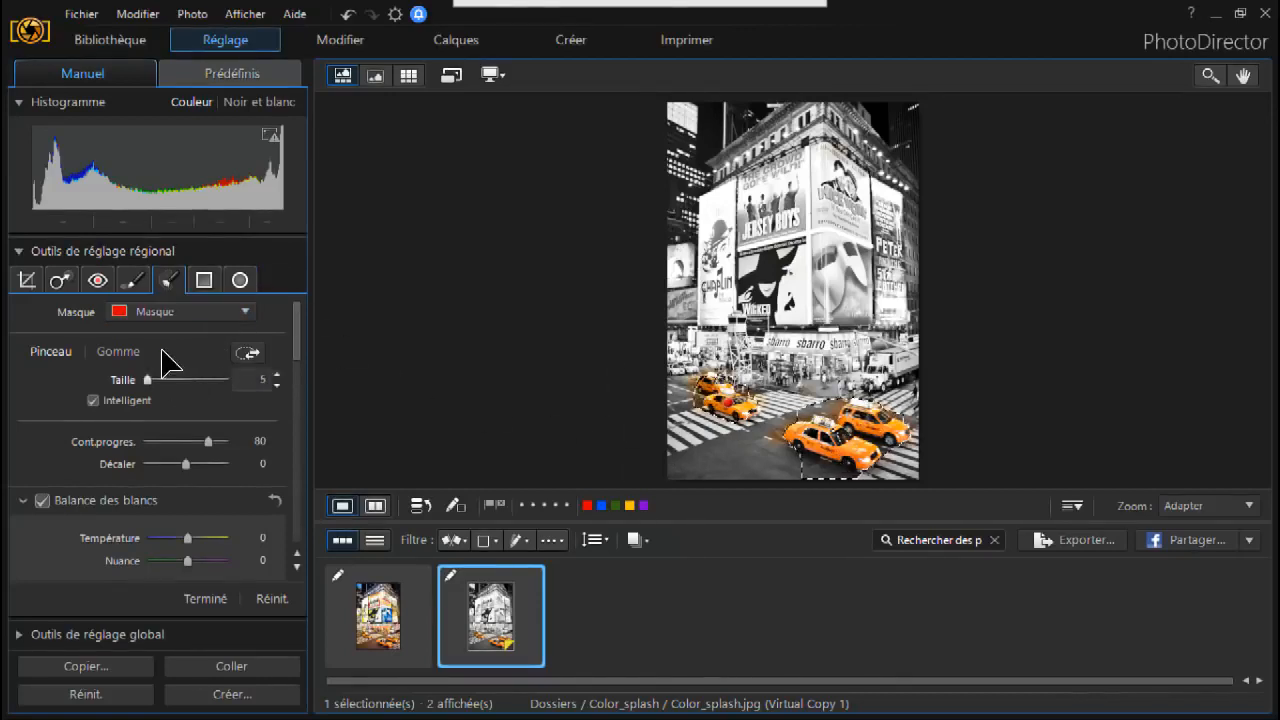
pyautogui.click(124, 351)
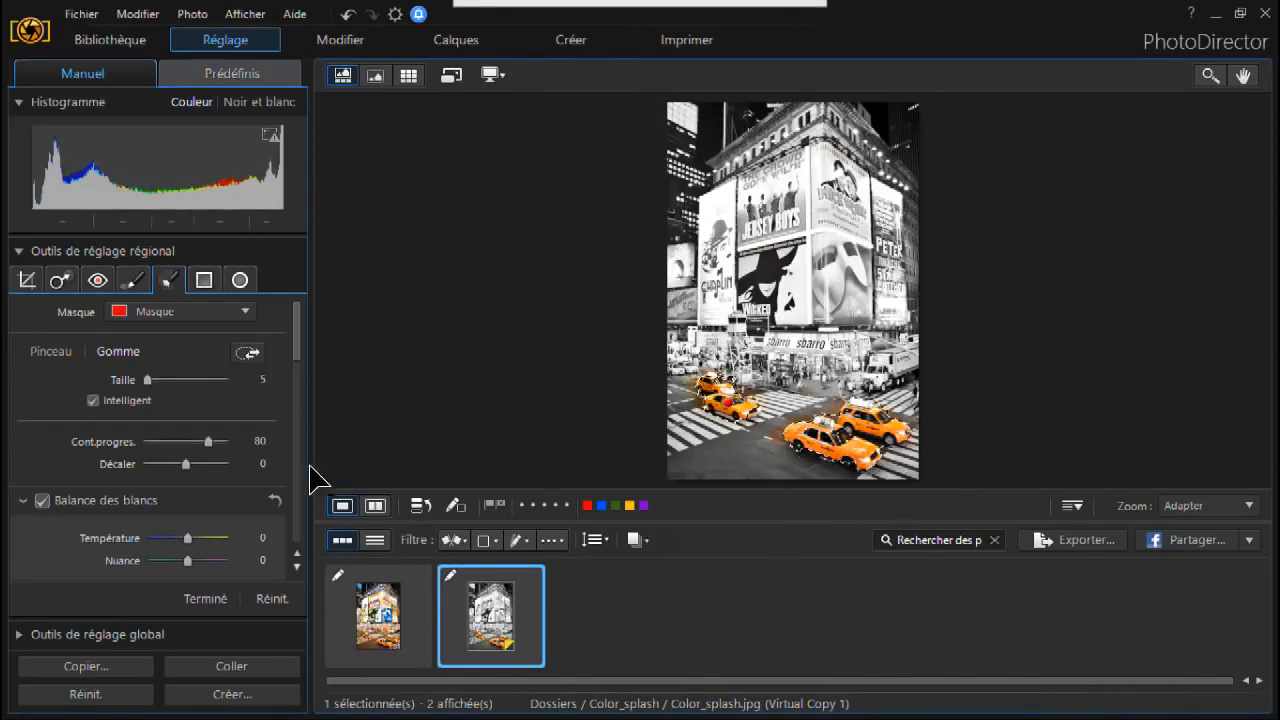
pyautogui.click(250, 350)
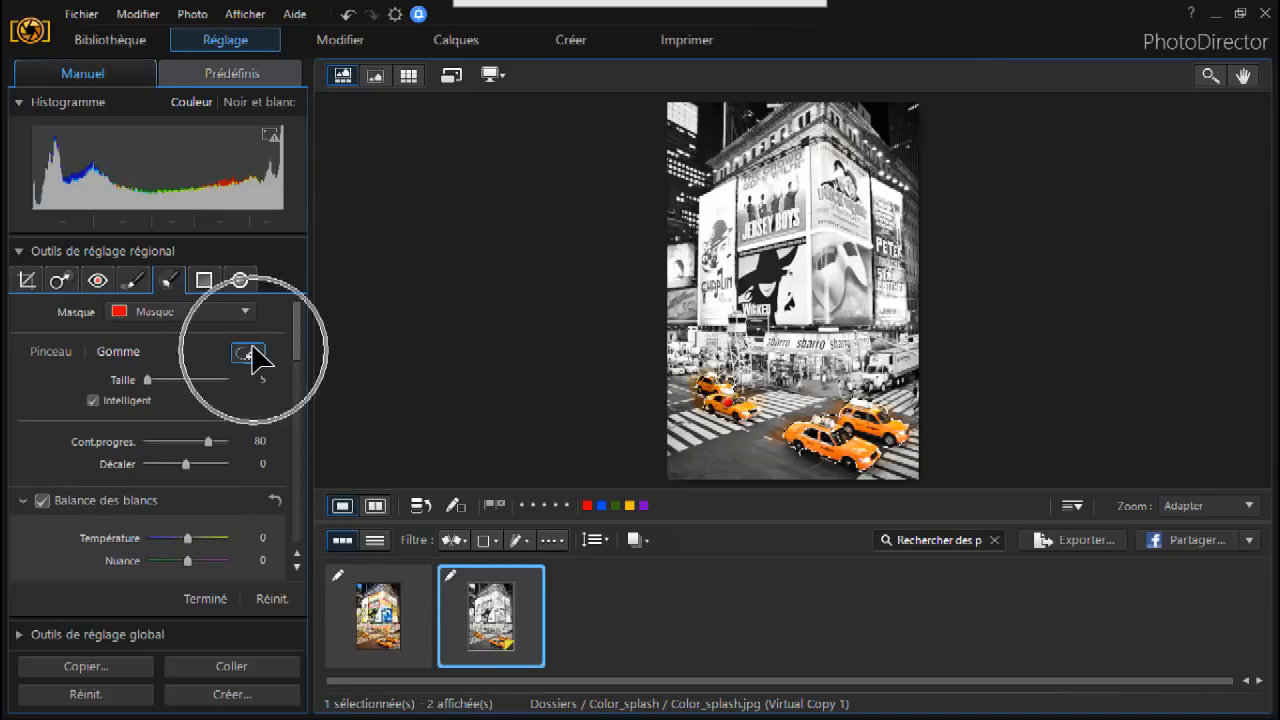
pyautogui.click(250, 353)
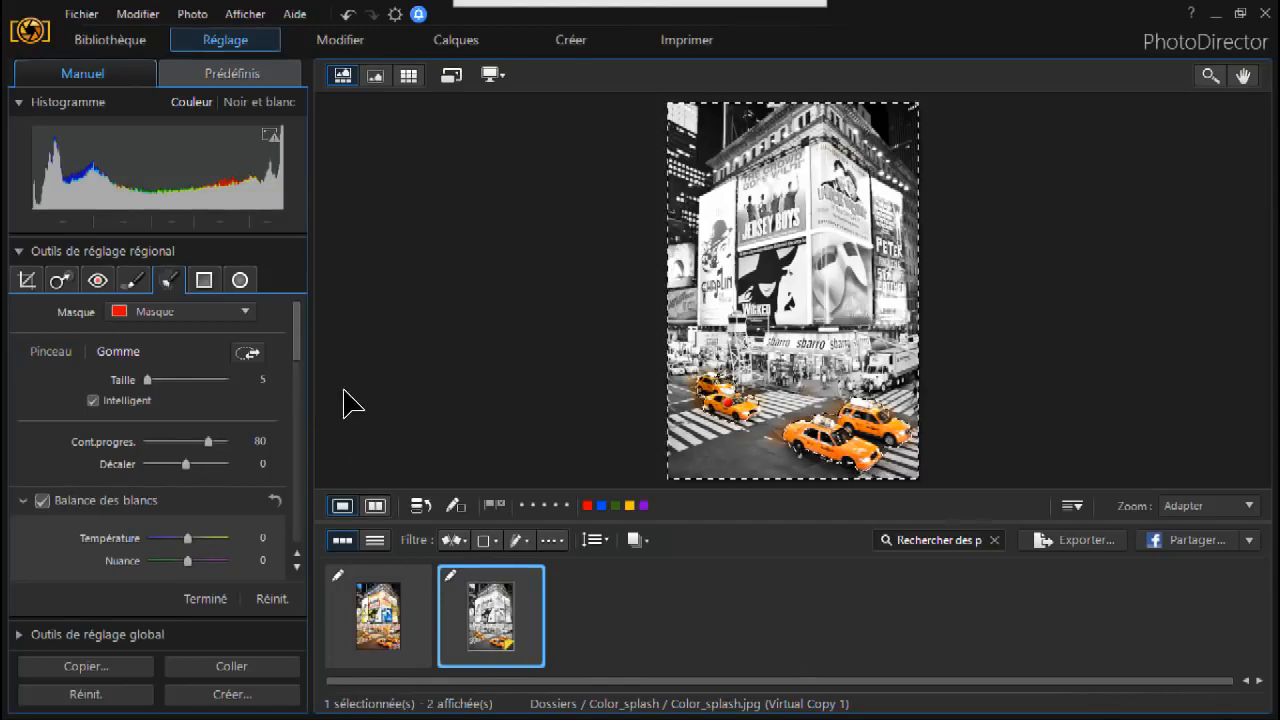
# Step: Set the masked surroundings' exposure to -1.30 and slightly raise their contrast
pyautogui.scroll(-5, 303, 357)
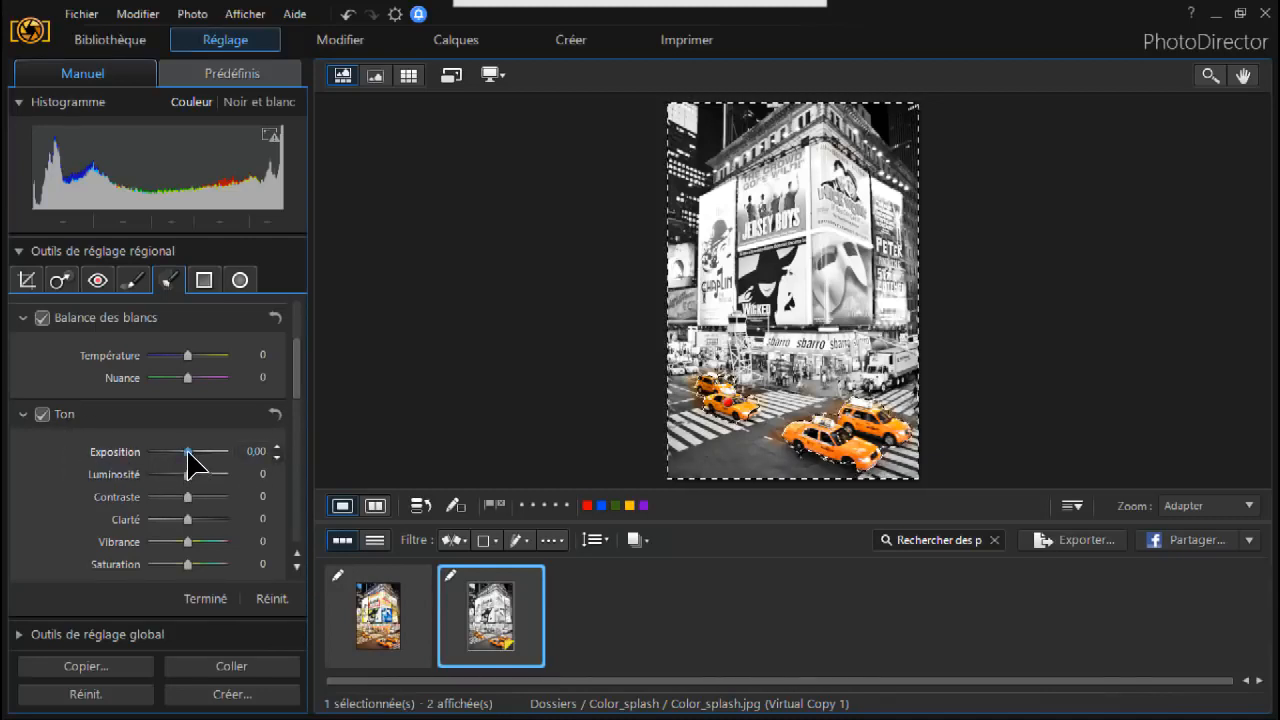
pyautogui.moveTo(186, 448); pyautogui.dragTo(181, 450)
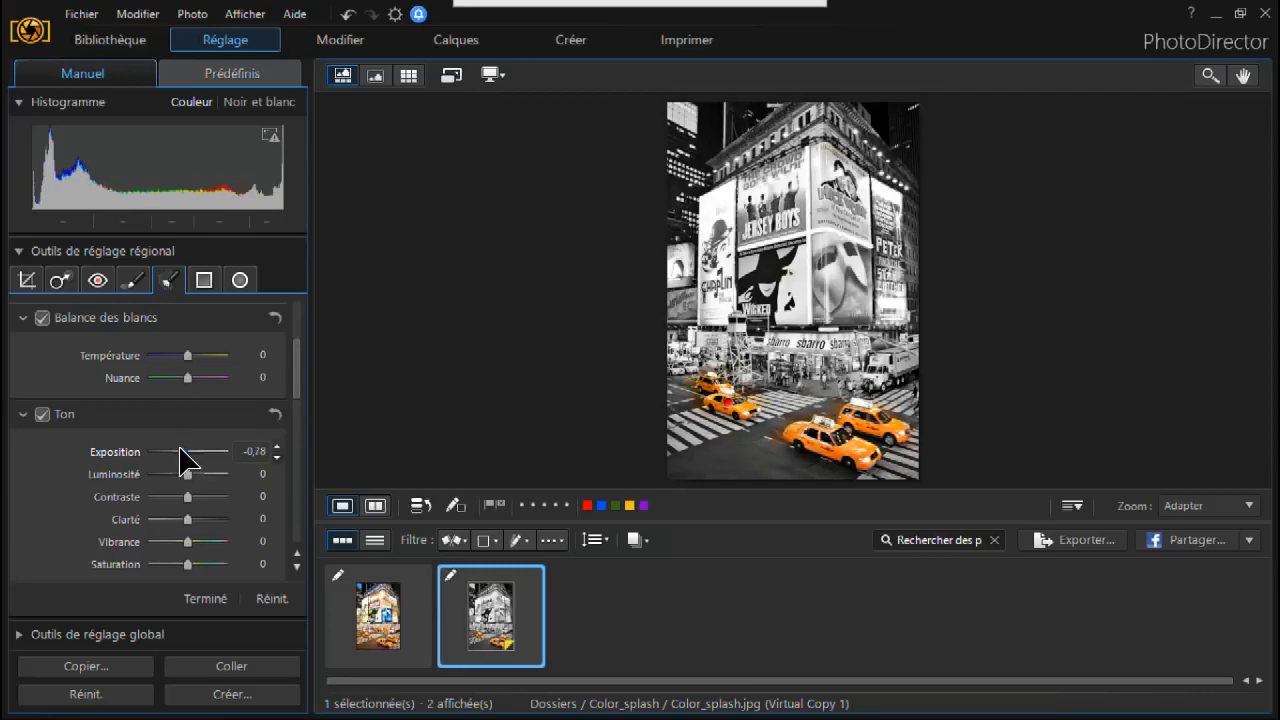
pyautogui.moveTo(180, 449); pyautogui.dragTo(178, 449)
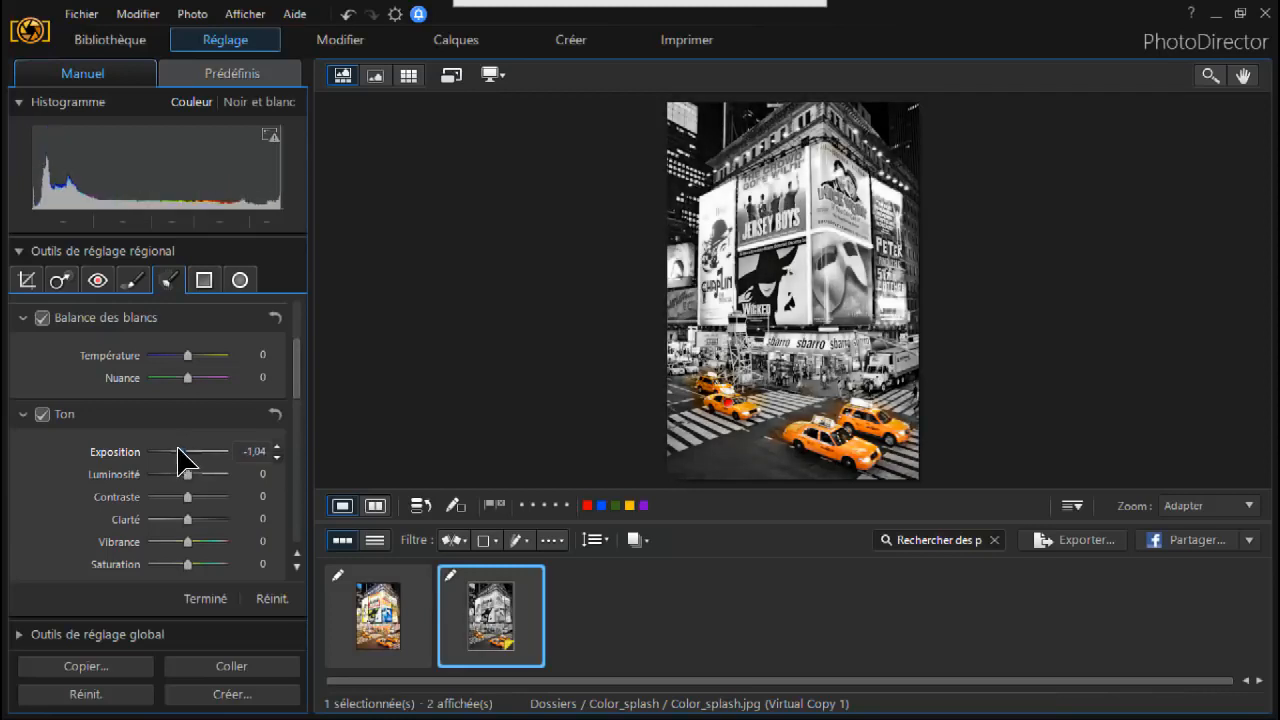
pyautogui.moveTo(177, 449); pyautogui.dragTo(176, 449)
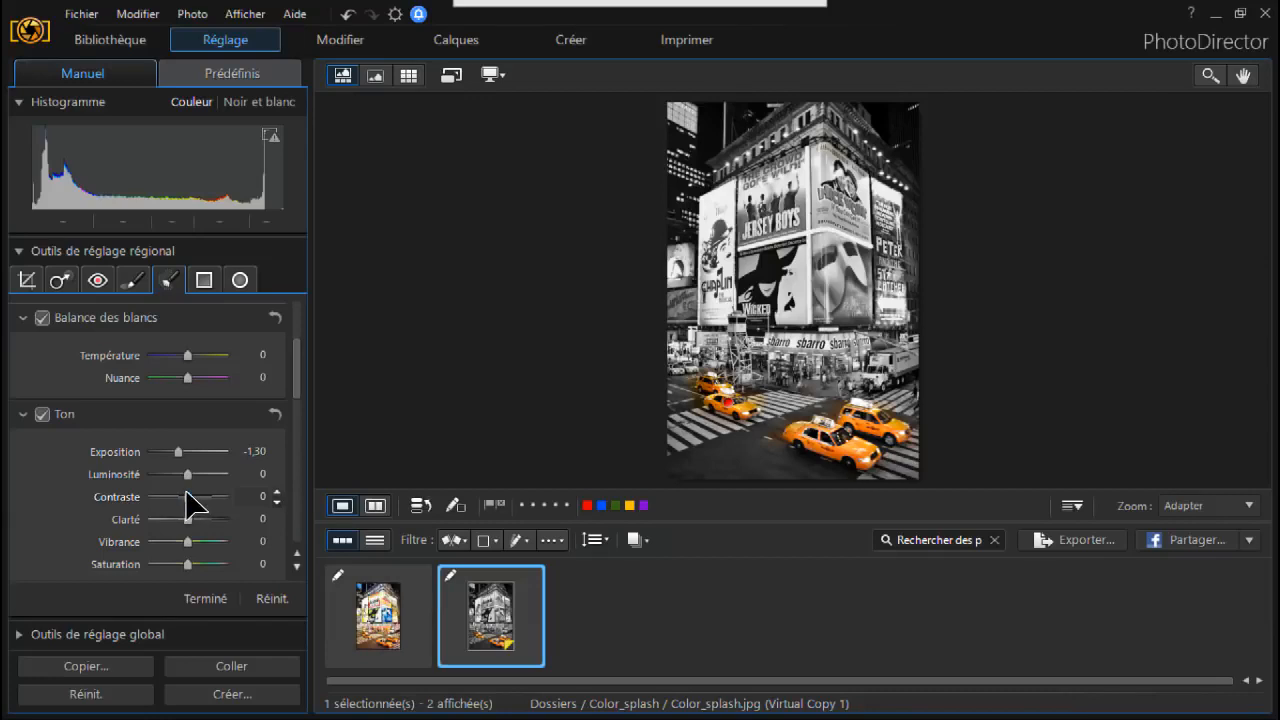
pyautogui.moveTo(190, 491); pyautogui.dragTo(195, 491)
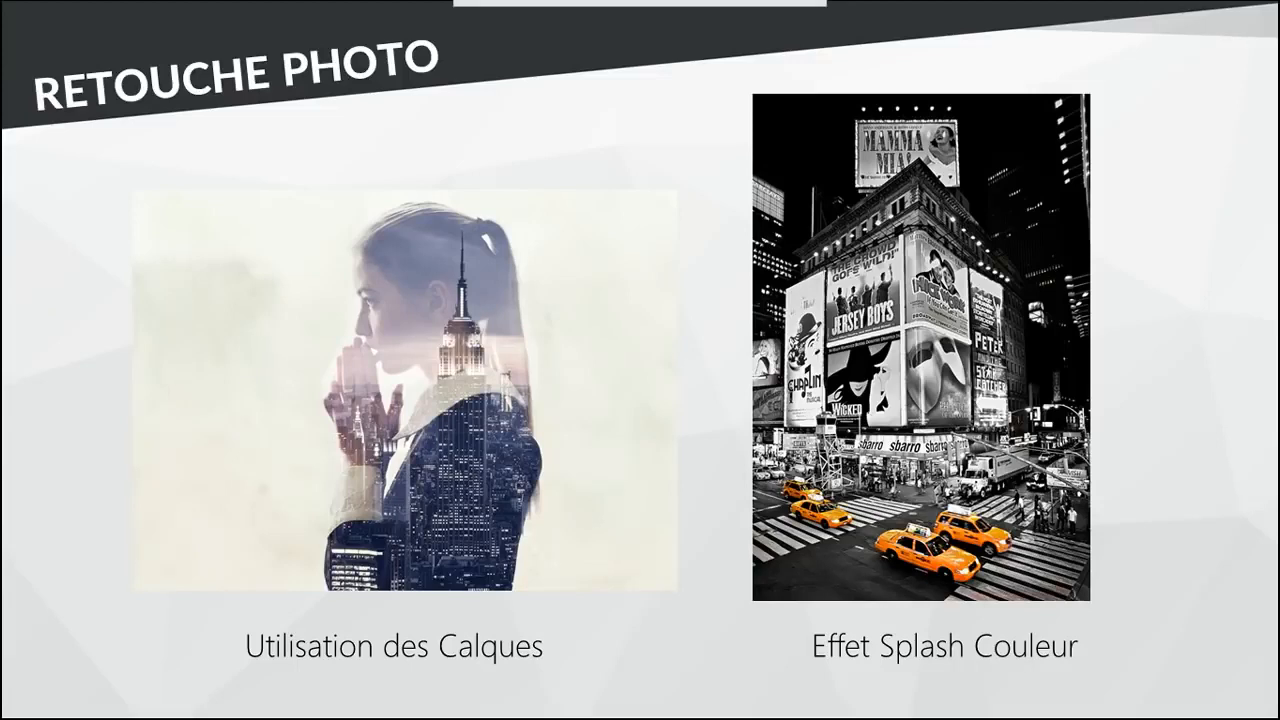
pyautogui.press('Right')
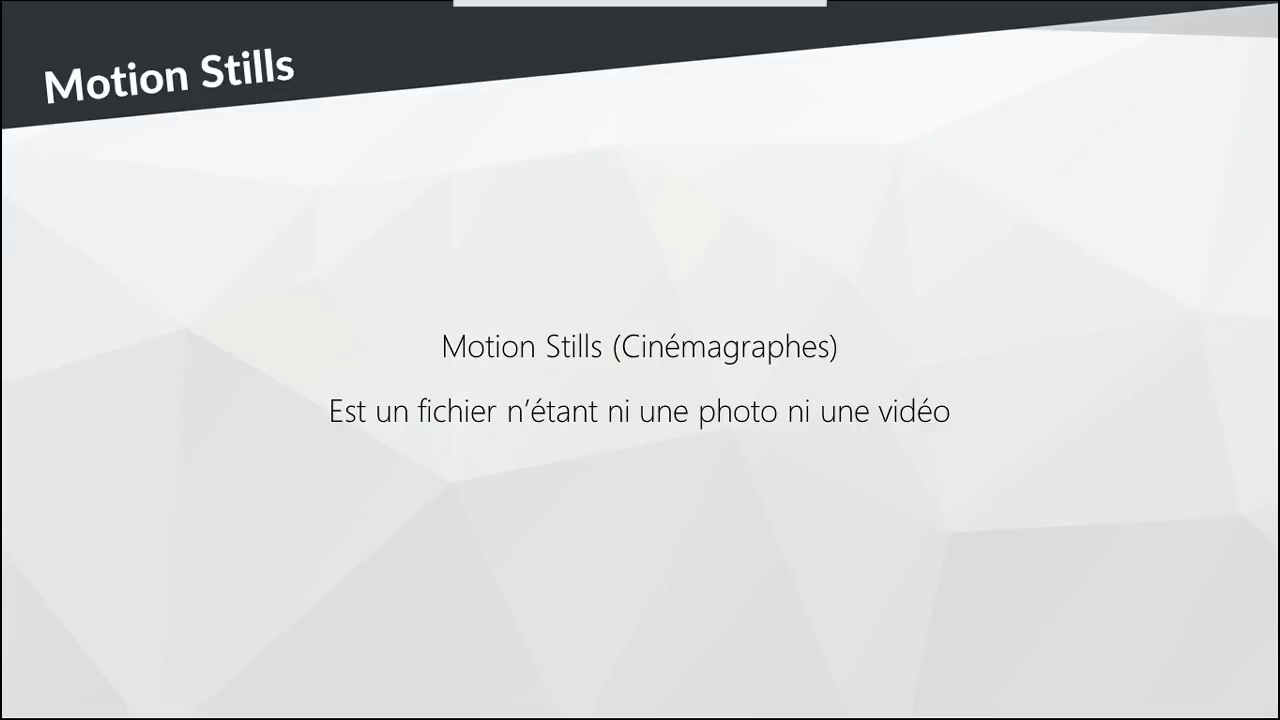
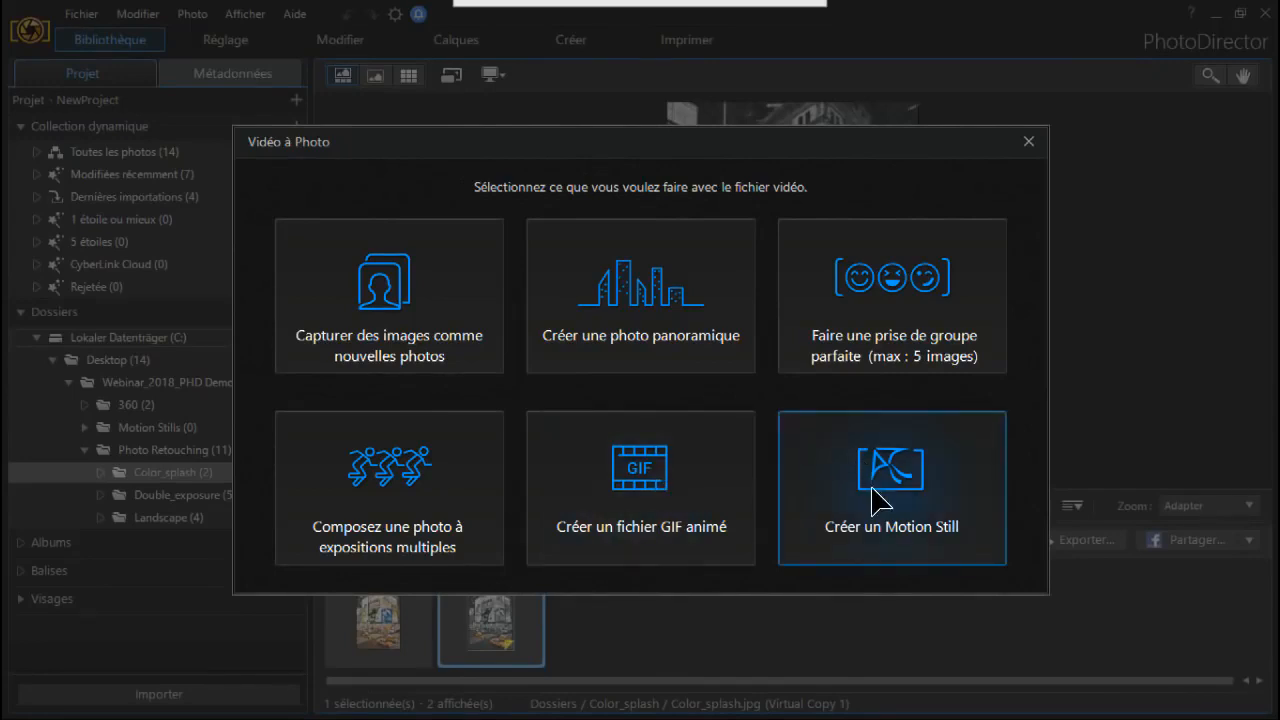
# Step: Start creating a Motion Still from the sunset video and play the clip to review it
pyautogui.click(872, 497)
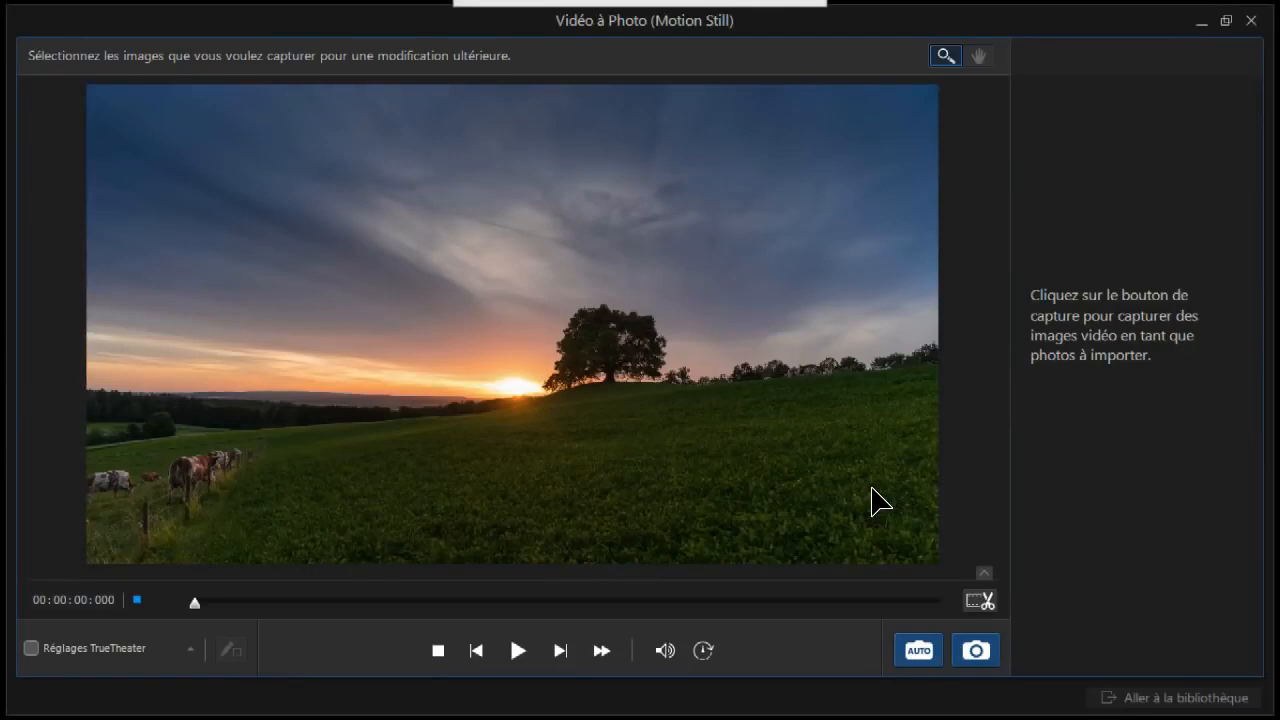
pyautogui.click(518, 651)
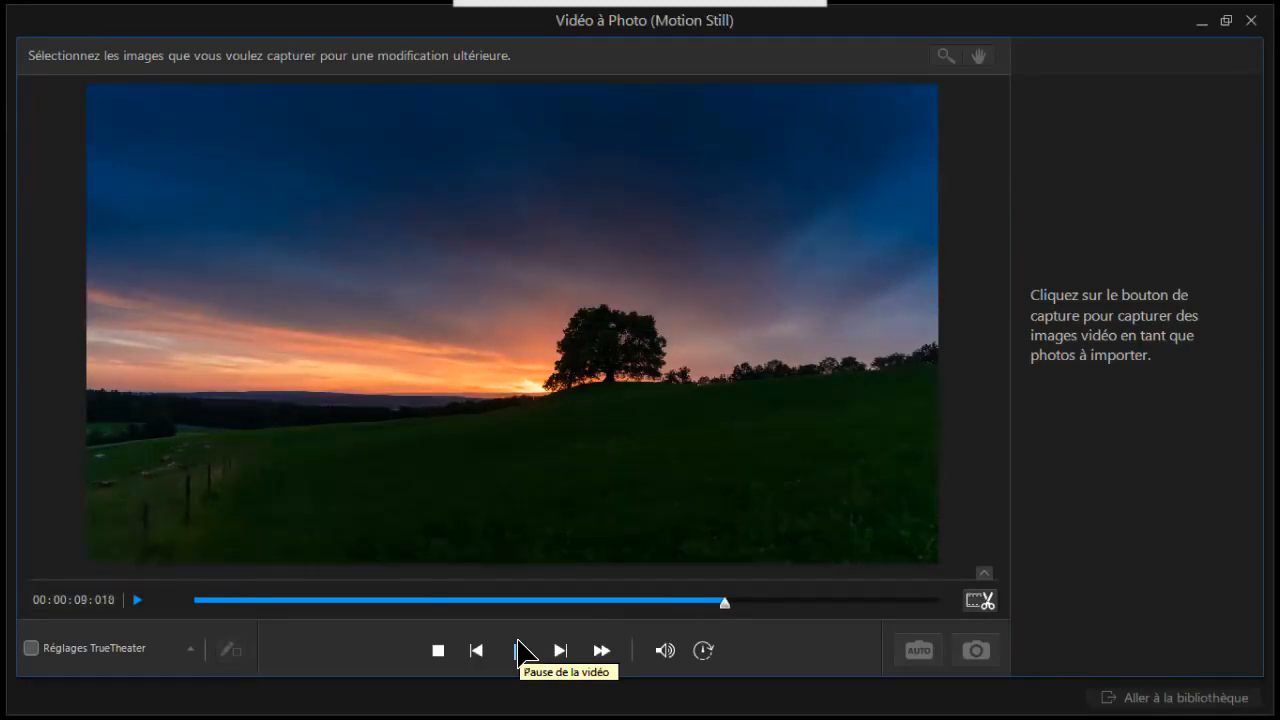
pyautogui.click(519, 651)
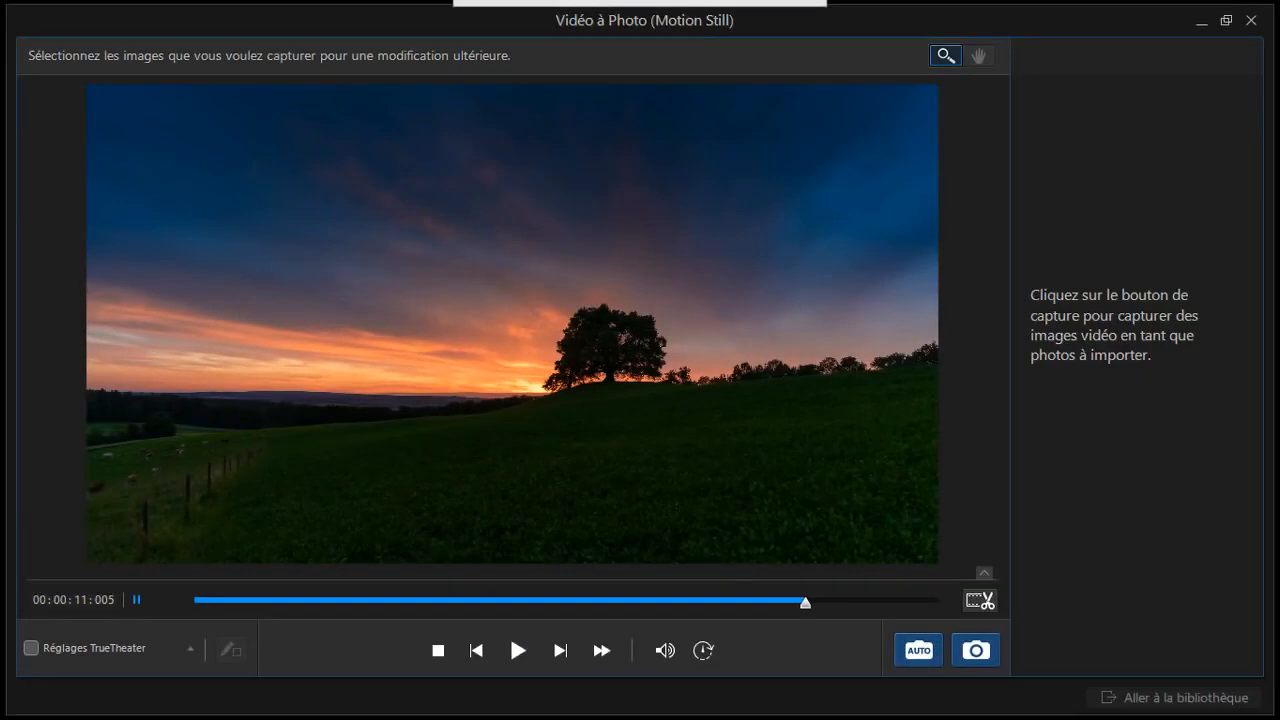
# Step: Trim the sunset video to start at 00:00:03:008 and end at 00:00:06:010
pyautogui.click(988, 598)
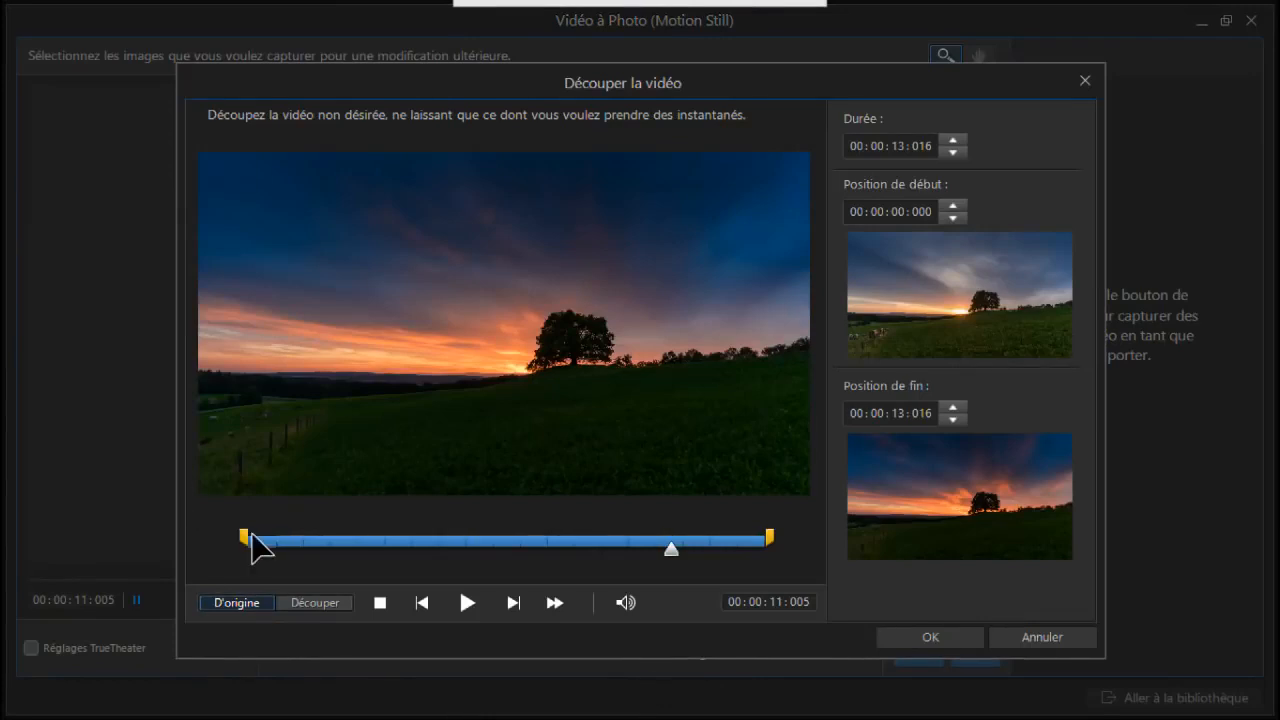
pyautogui.moveTo(245, 535)
pyautogui.mouseDown()
pyautogui.moveTo(417, 535)
pyautogui.moveTo(369, 537)
pyautogui.mouseUp()
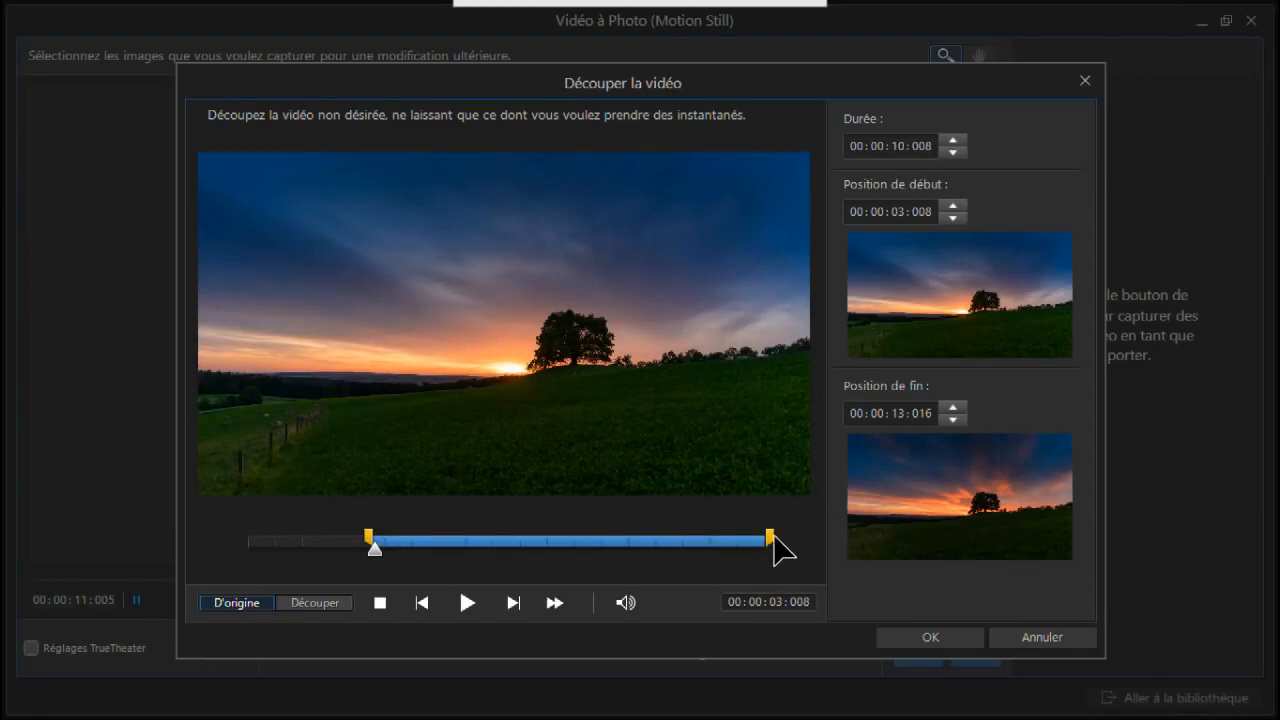
pyautogui.moveTo(770, 540); pyautogui.dragTo(498, 545)
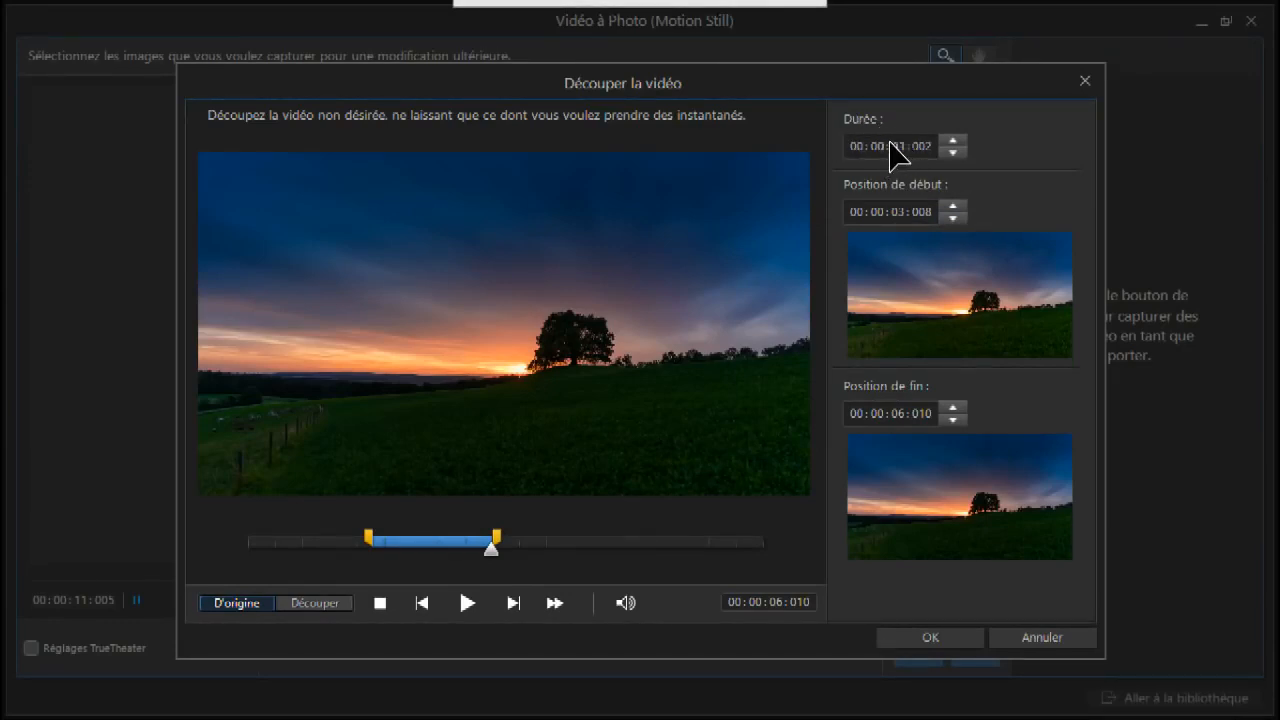
pyautogui.click(966, 630)
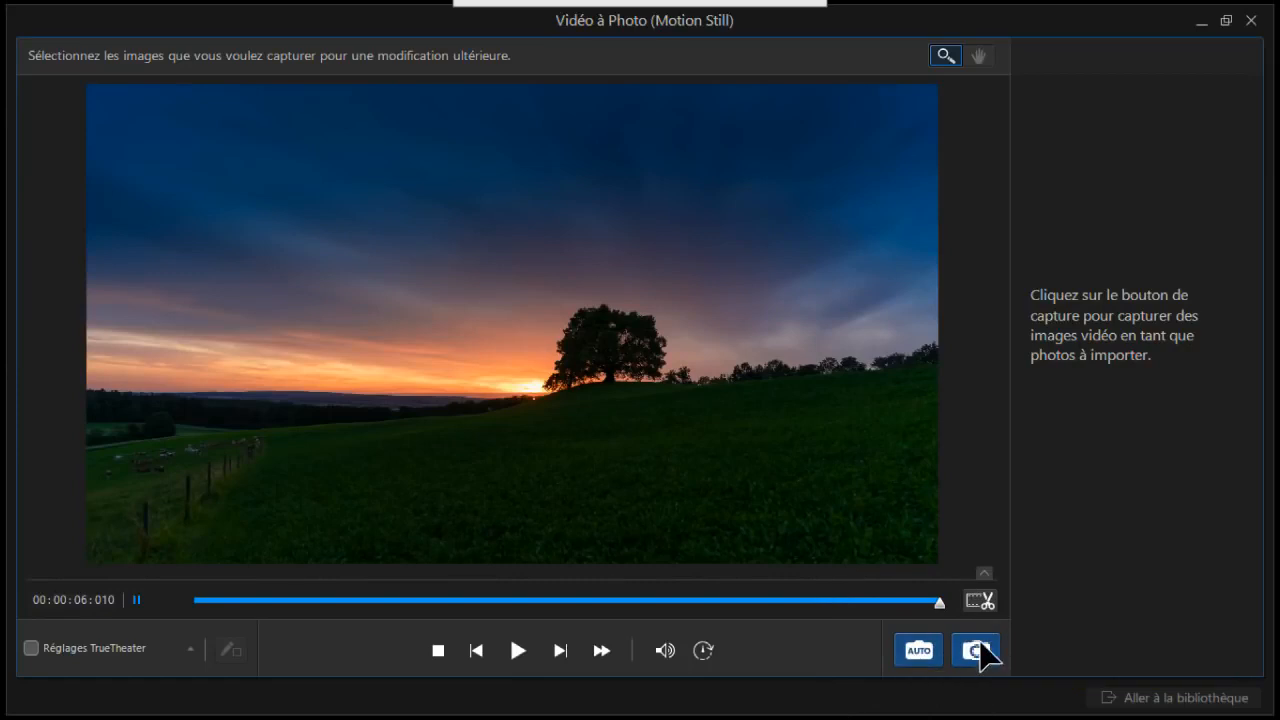
# Step: Automatically capture 10 frames from the trimmed video and import them into the Neu subfolder
pyautogui.click(918, 652)
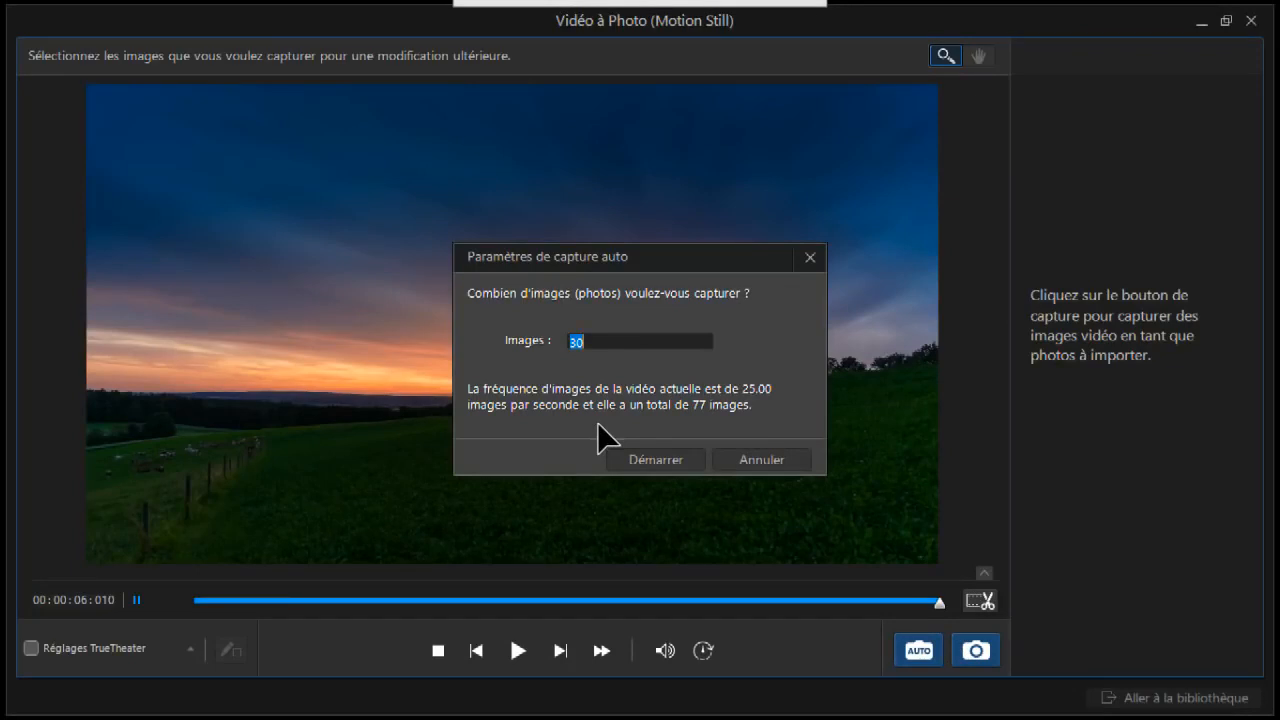
pyautogui.write('1')
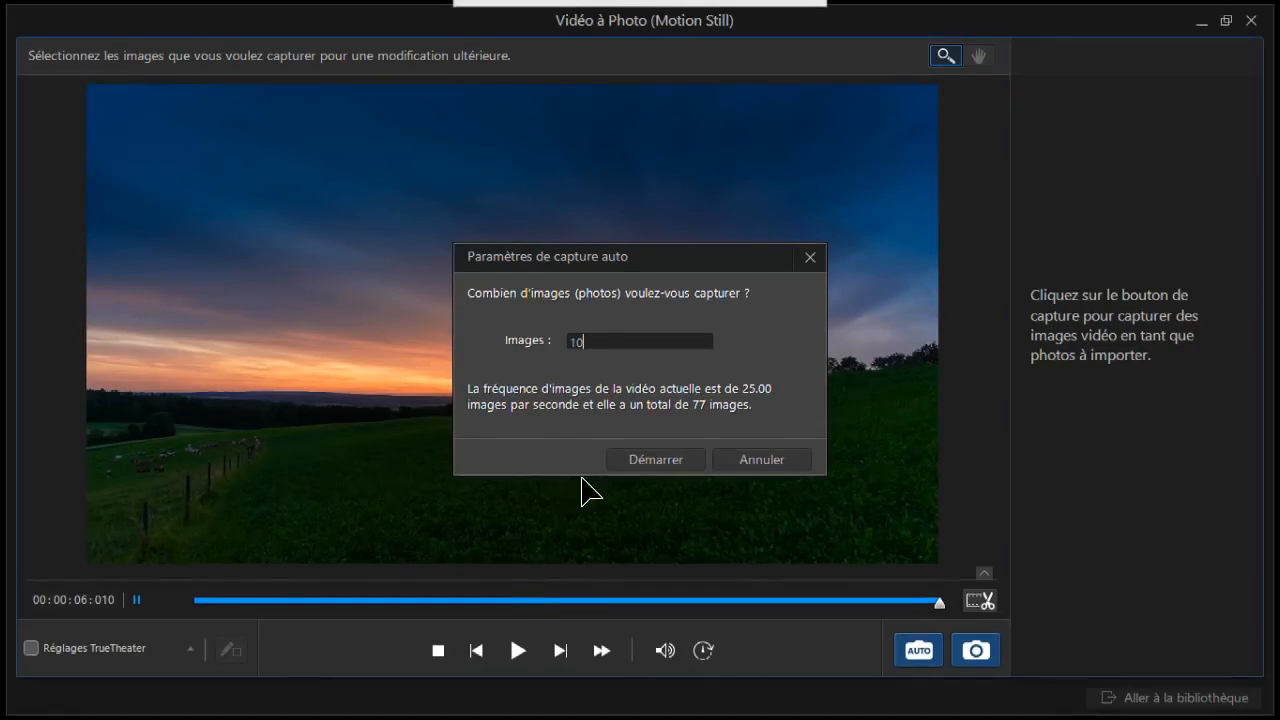
pyautogui.click(648, 460)
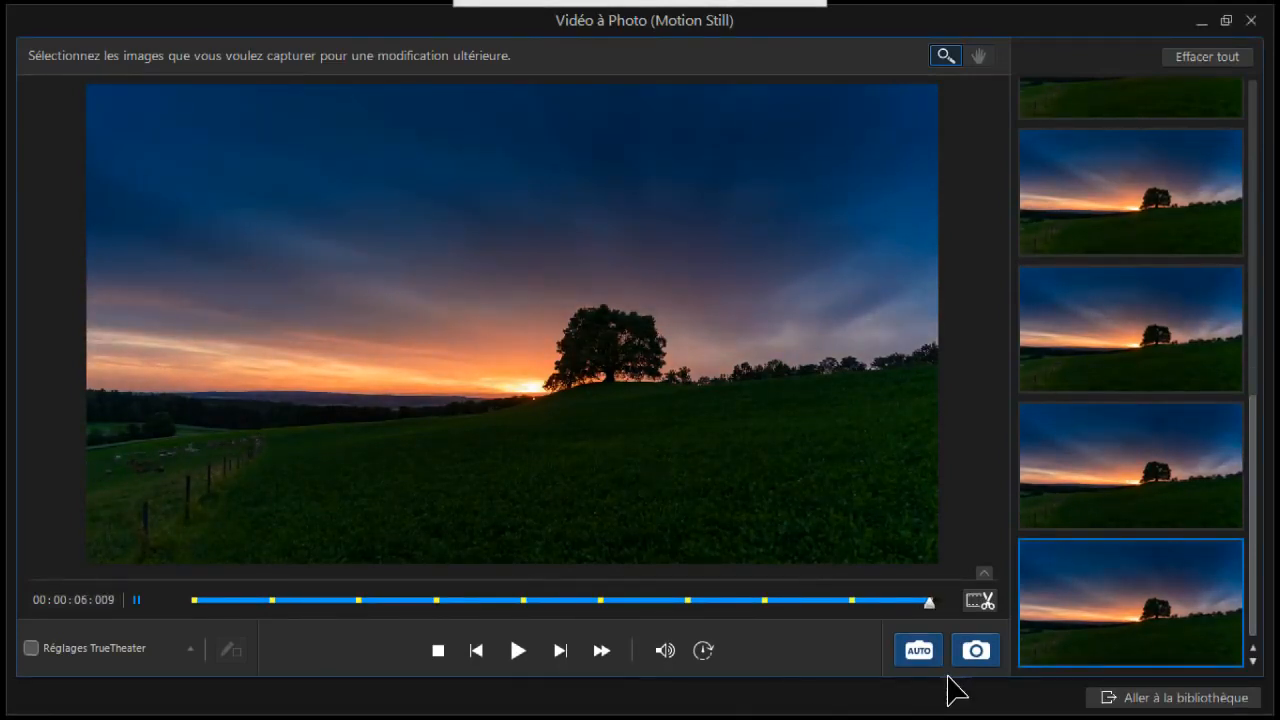
pyautogui.click(1193, 697)
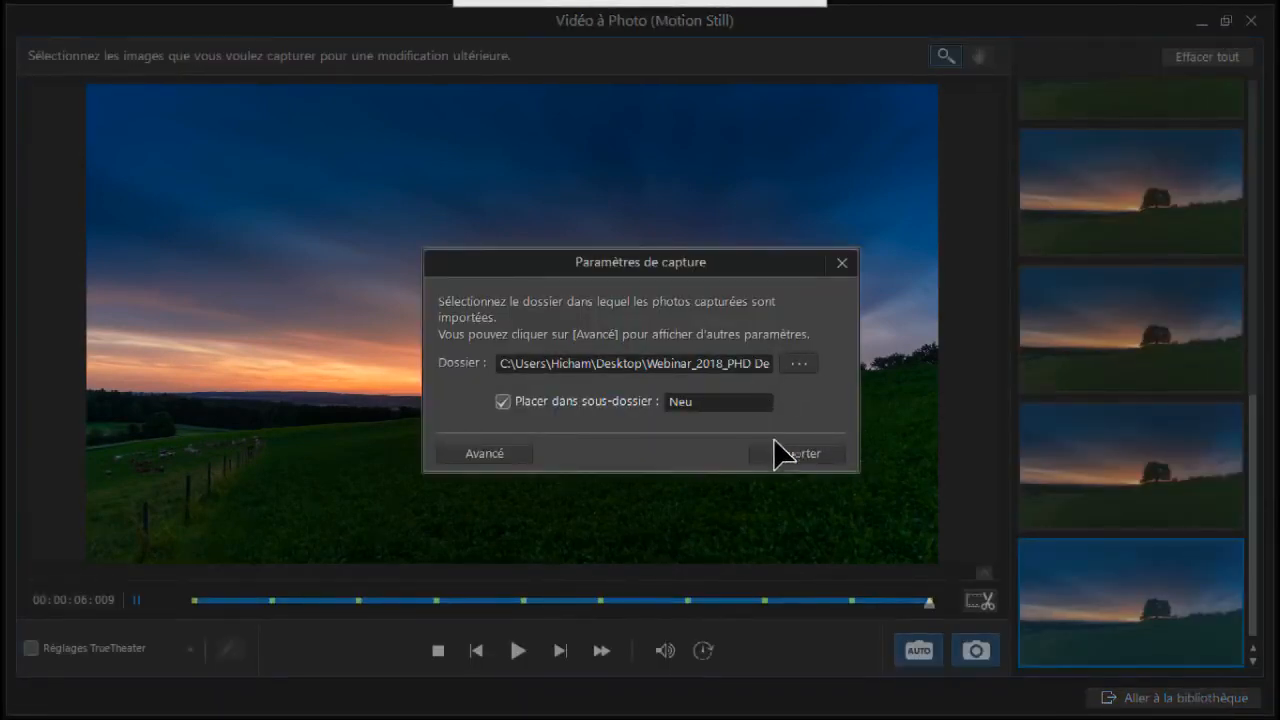
pyautogui.click(786, 455)
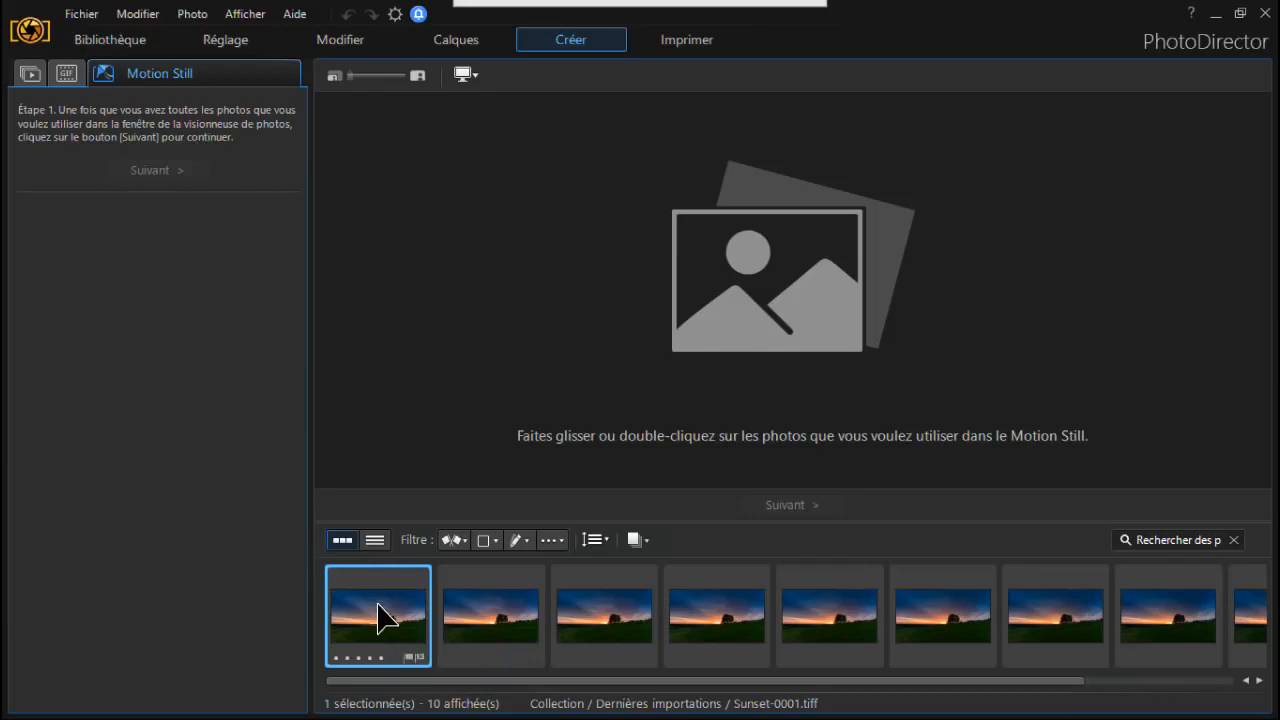
# Step: Add all ten captured sunset photos to the Motion Still and proceed to the background choice
pyautogui.hotkey('ctrl', 'a')
pyautogui.moveTo(378, 617); pyautogui.dragTo(486, 347)
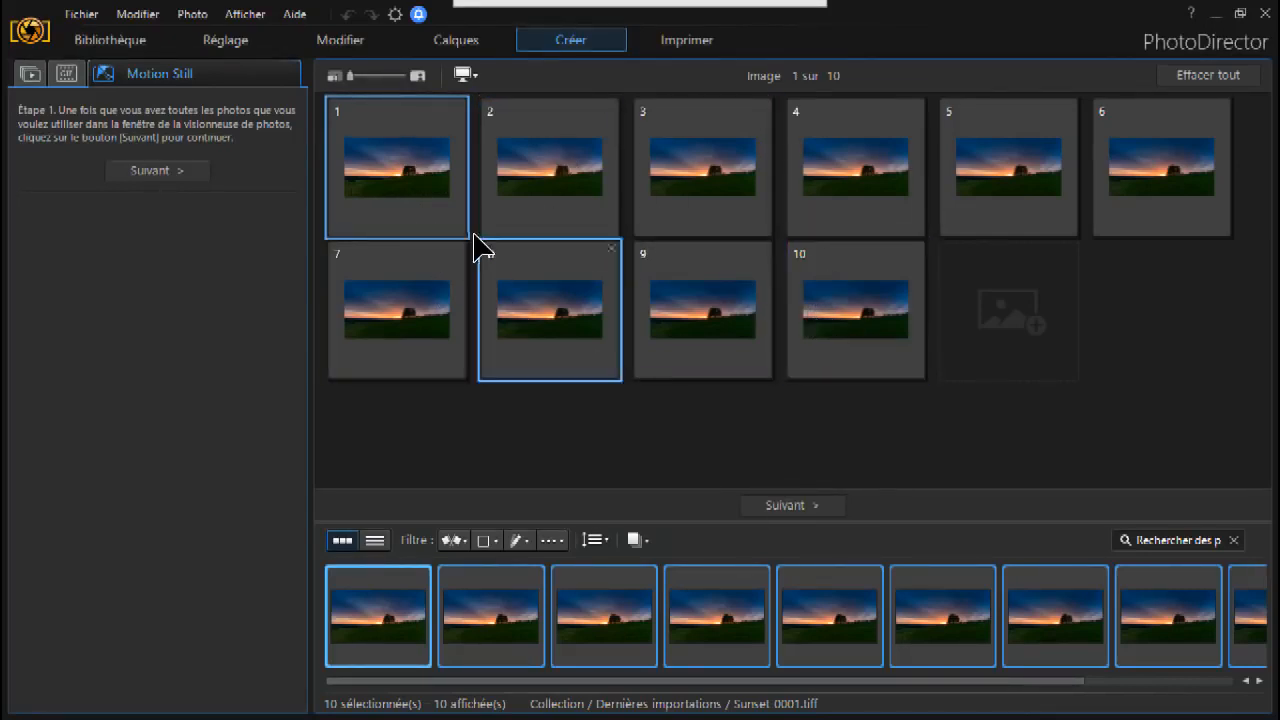
pyautogui.click(789, 507)
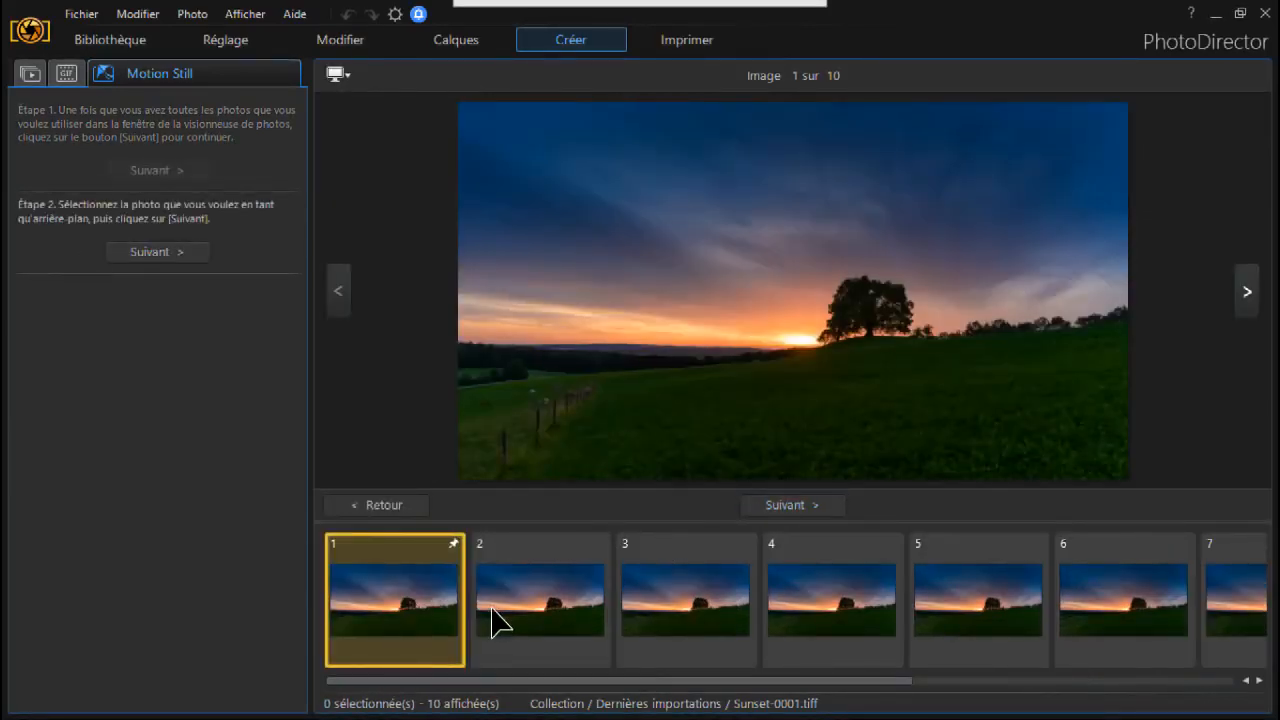
# Step: Compare the sunset frames, set image 1 as the Motion Still background and check it against image 2
pyautogui.click(572, 594)
pyautogui.click(680, 594)
pyautogui.click(820, 590)
pyautogui.click(1006, 586)
pyautogui.click(1071, 606)
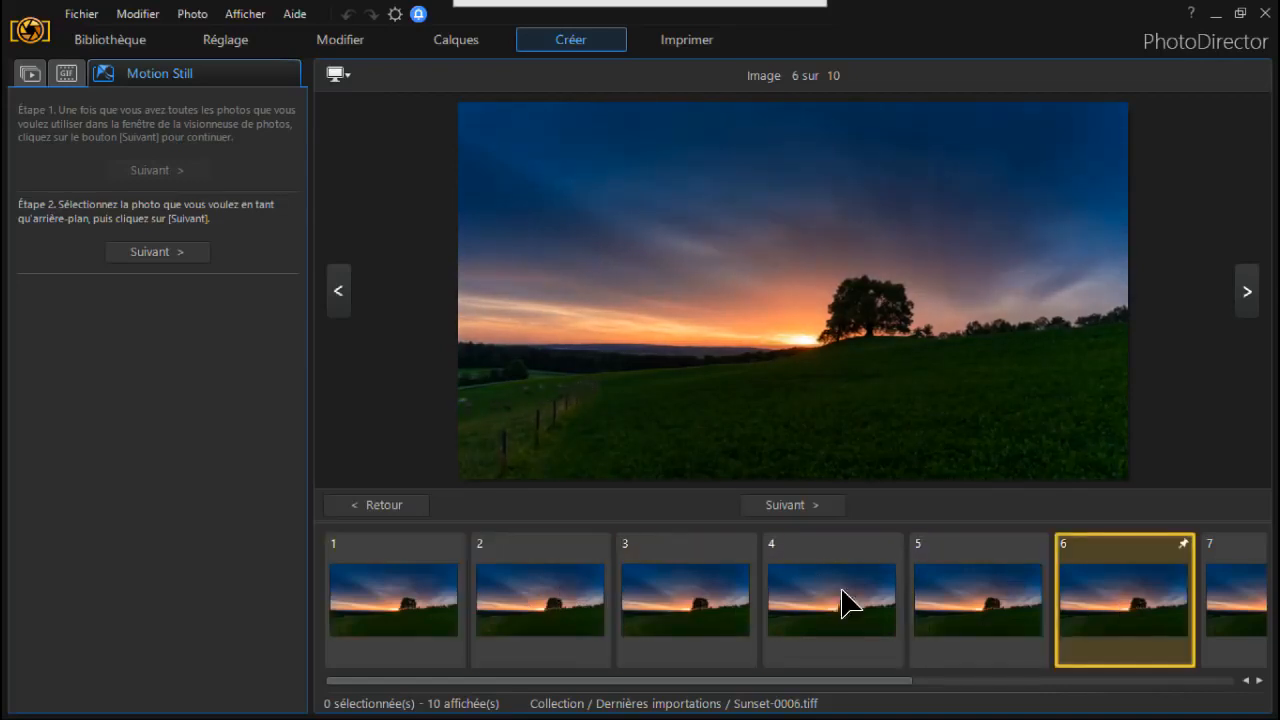
pyautogui.click(575, 610)
pyautogui.click(410, 590)
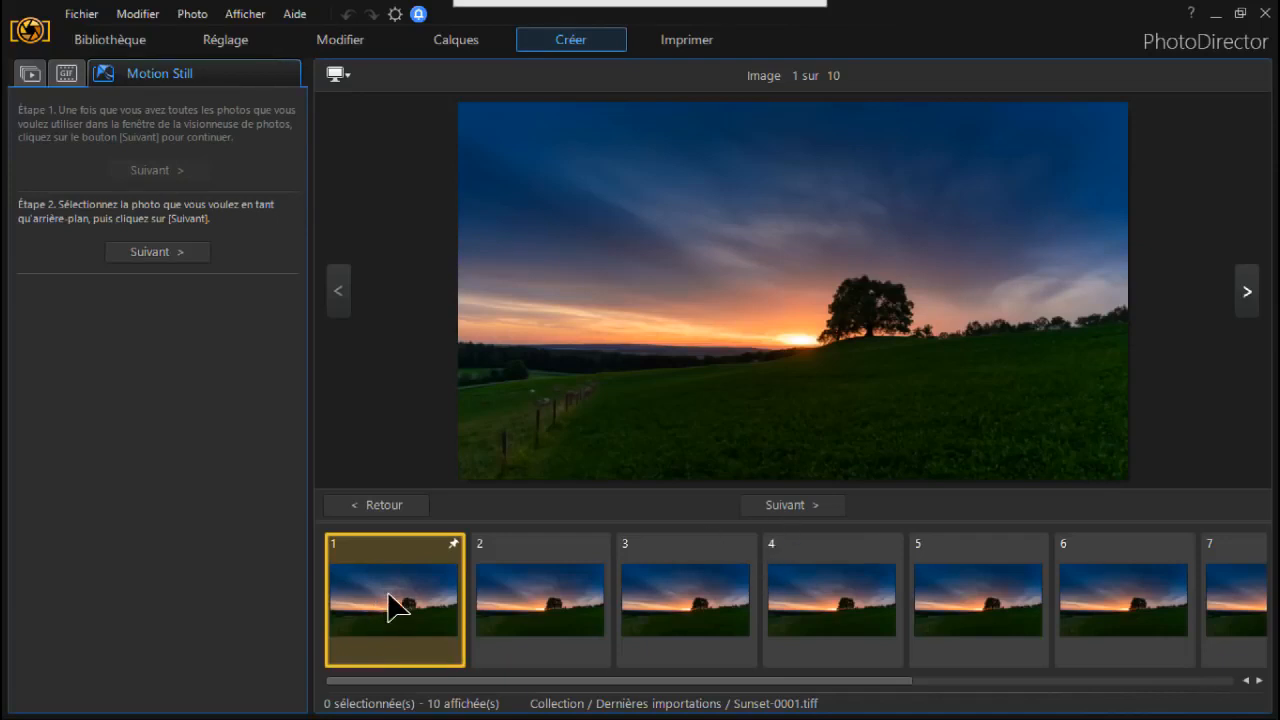
pyautogui.click(783, 507)
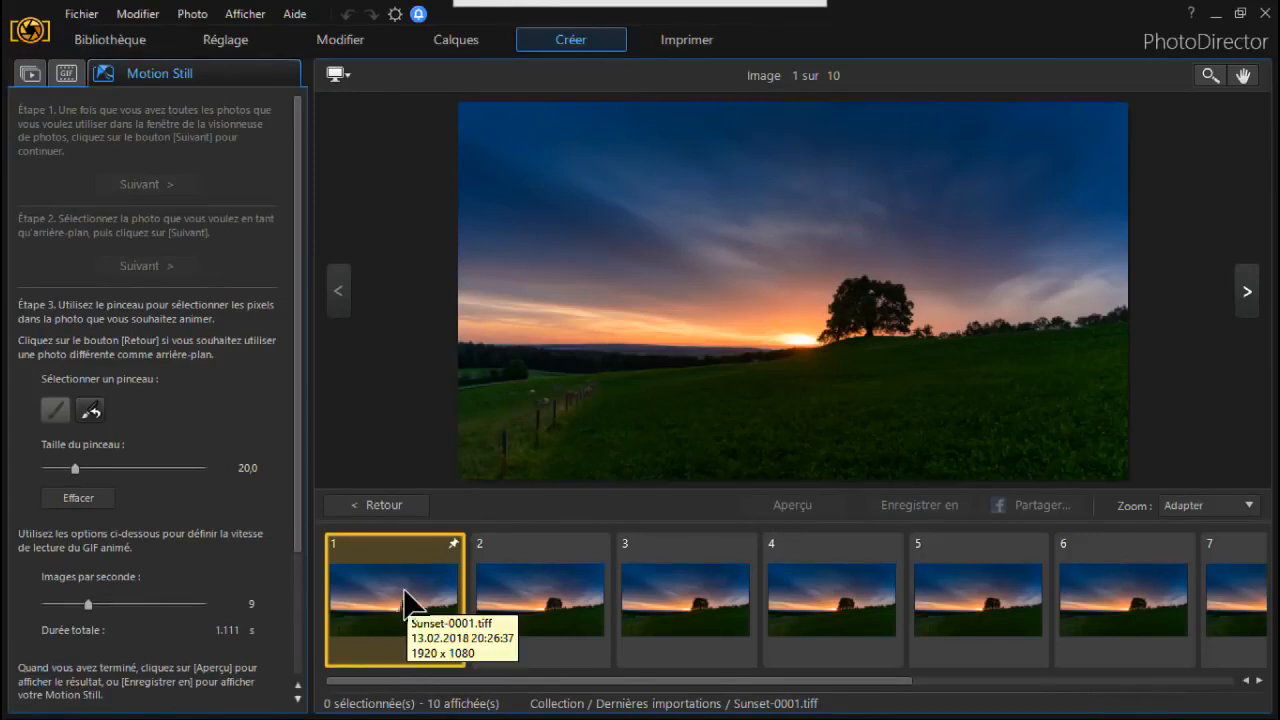
pyautogui.click(551, 608)
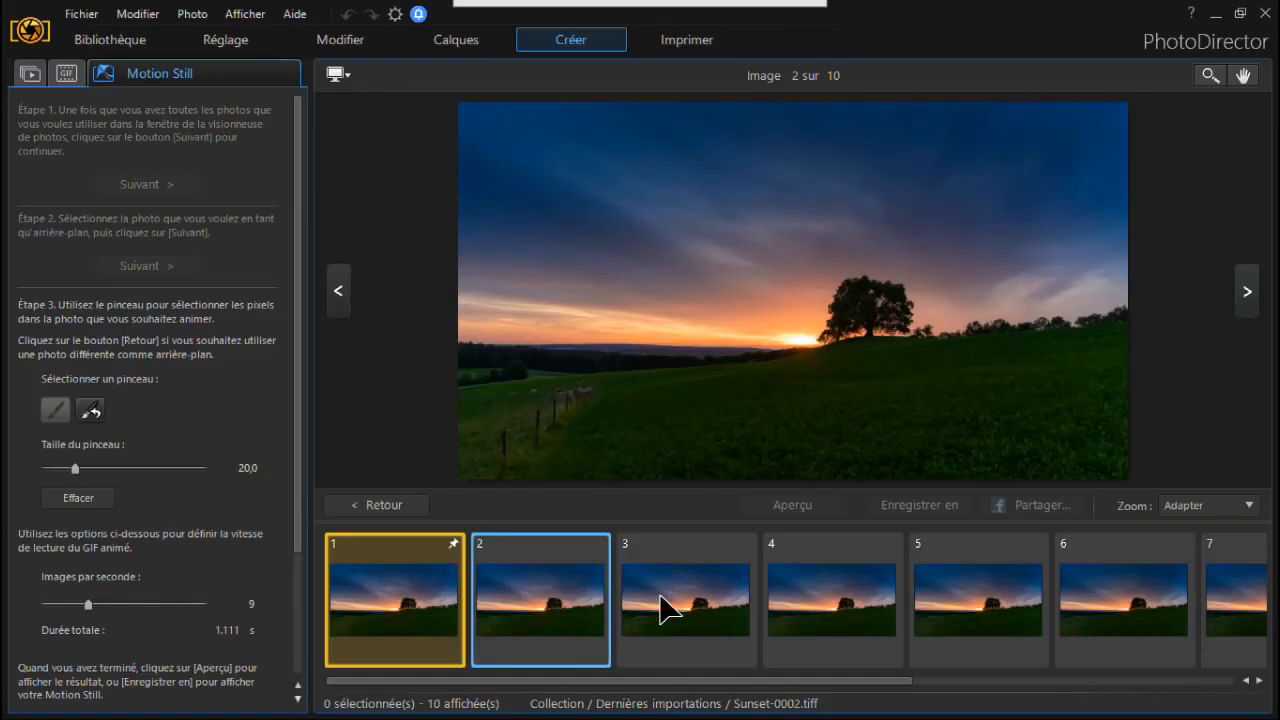
pyautogui.click(408, 610)
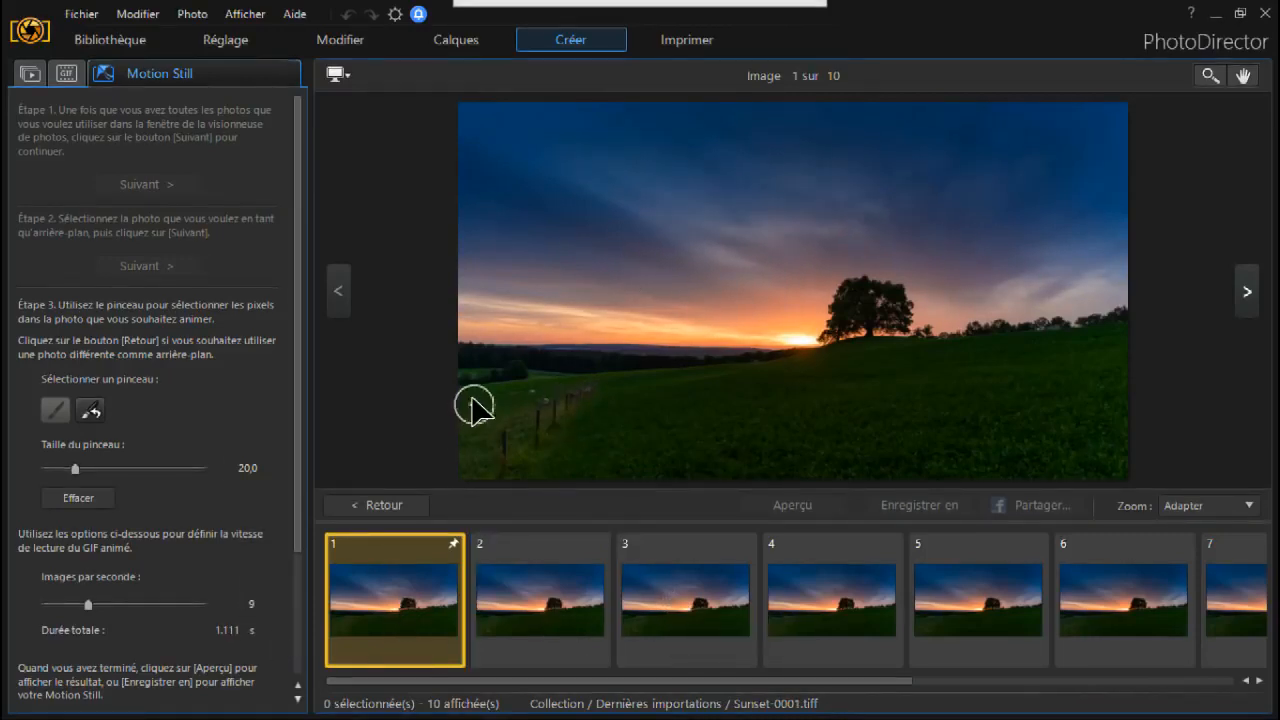
# Step: Mask the fenced grass area in the sunset photo's bottom-left corner for animation and preview the Motion Still
pyautogui.moveTo(463, 397)
pyautogui.mouseDown()
pyautogui.moveTo(463, 476)
pyautogui.moveTo(494, 431)
pyautogui.moveTo(562, 394)
pyautogui.moveTo(482, 470)
pyautogui.moveTo(585, 378)
pyautogui.moveTo(460, 405)
pyautogui.moveTo(467, 394)
pyautogui.moveTo(479, 428)
pyautogui.moveTo(488, 406)
pyautogui.moveTo(472, 384)
pyautogui.moveTo(587, 377)
pyautogui.moveTo(481, 466)
pyautogui.mouseUp()
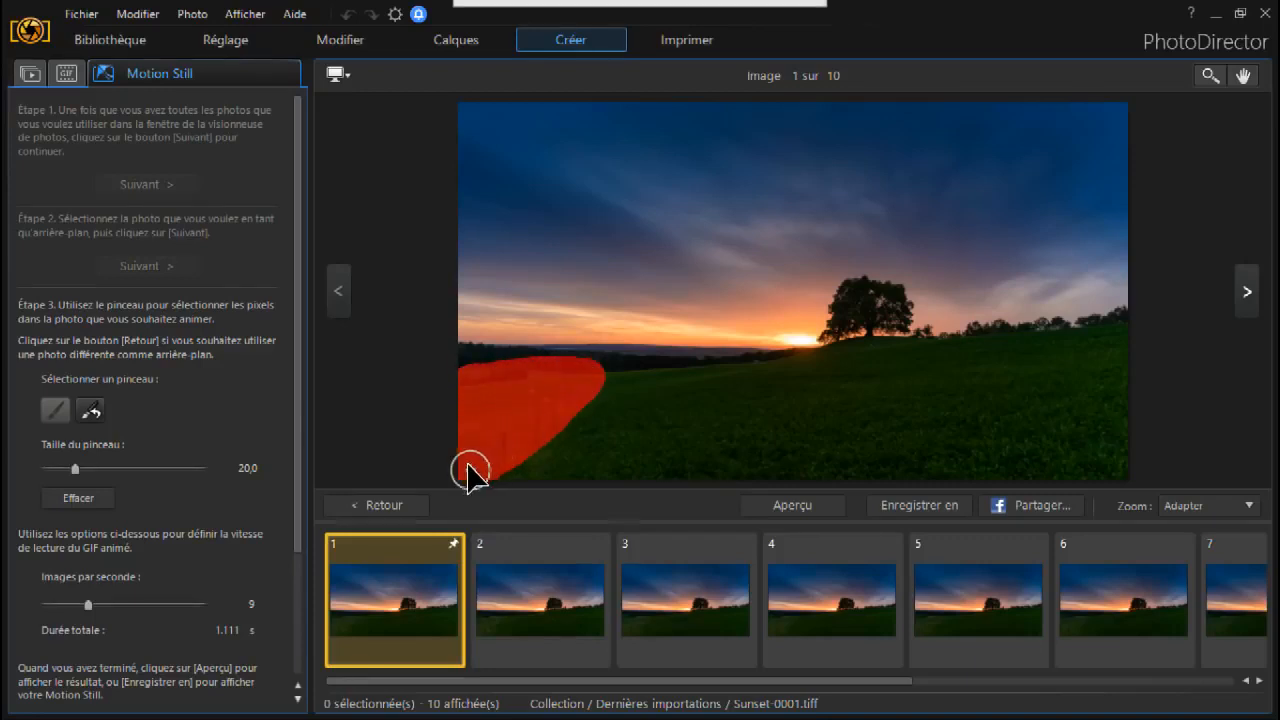
pyautogui.click(785, 508)
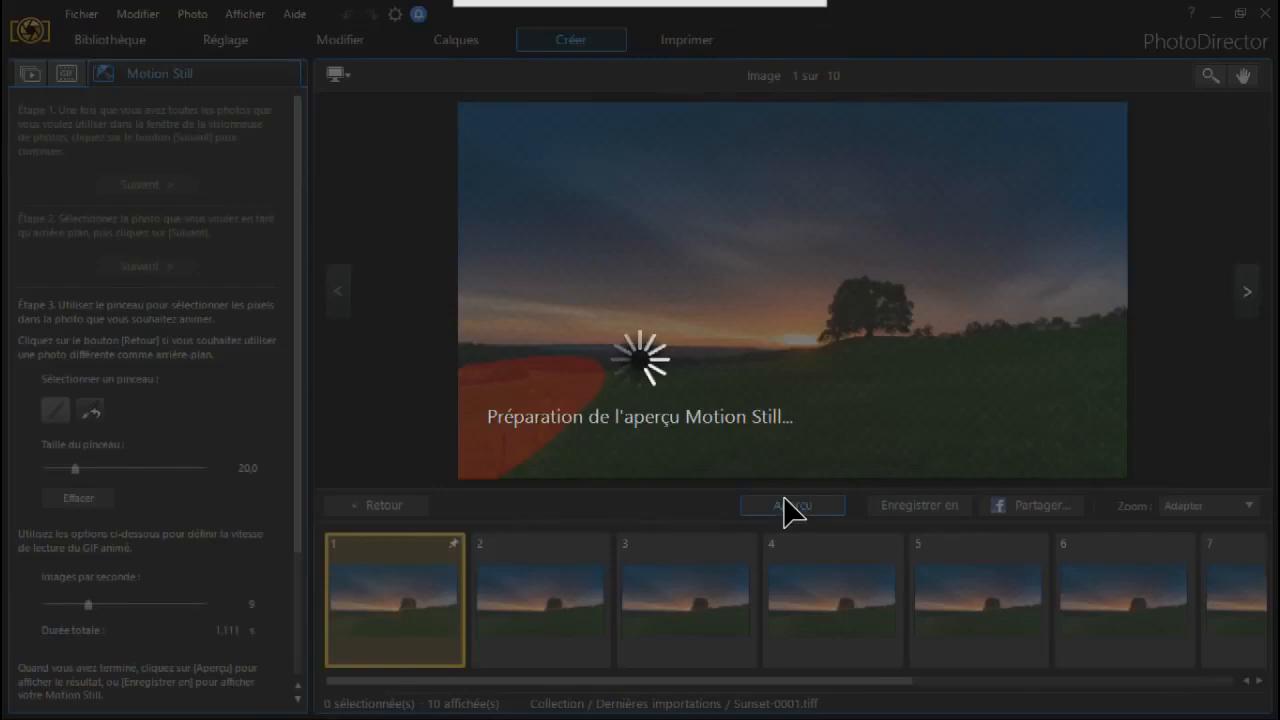
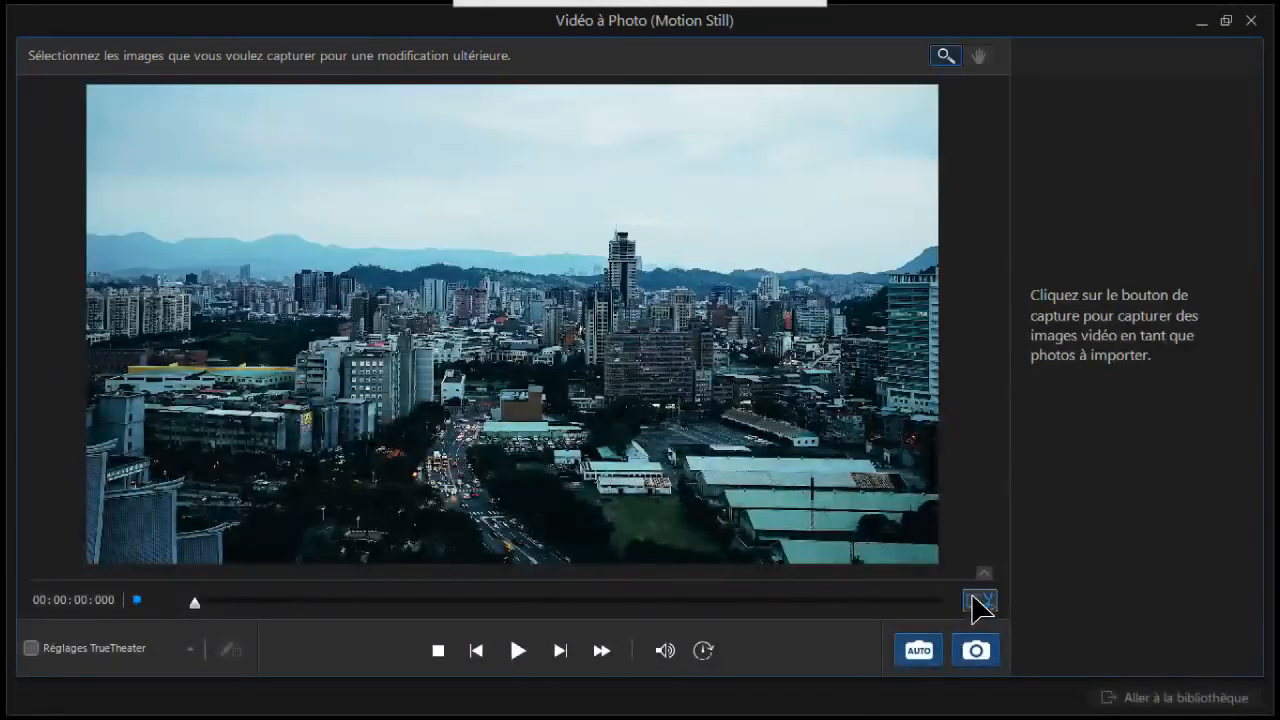
# Step: Trim the city timelapse video to start at 00:00:10:003, leaving its end at 00:00:12:010
pyautogui.click(979, 601)
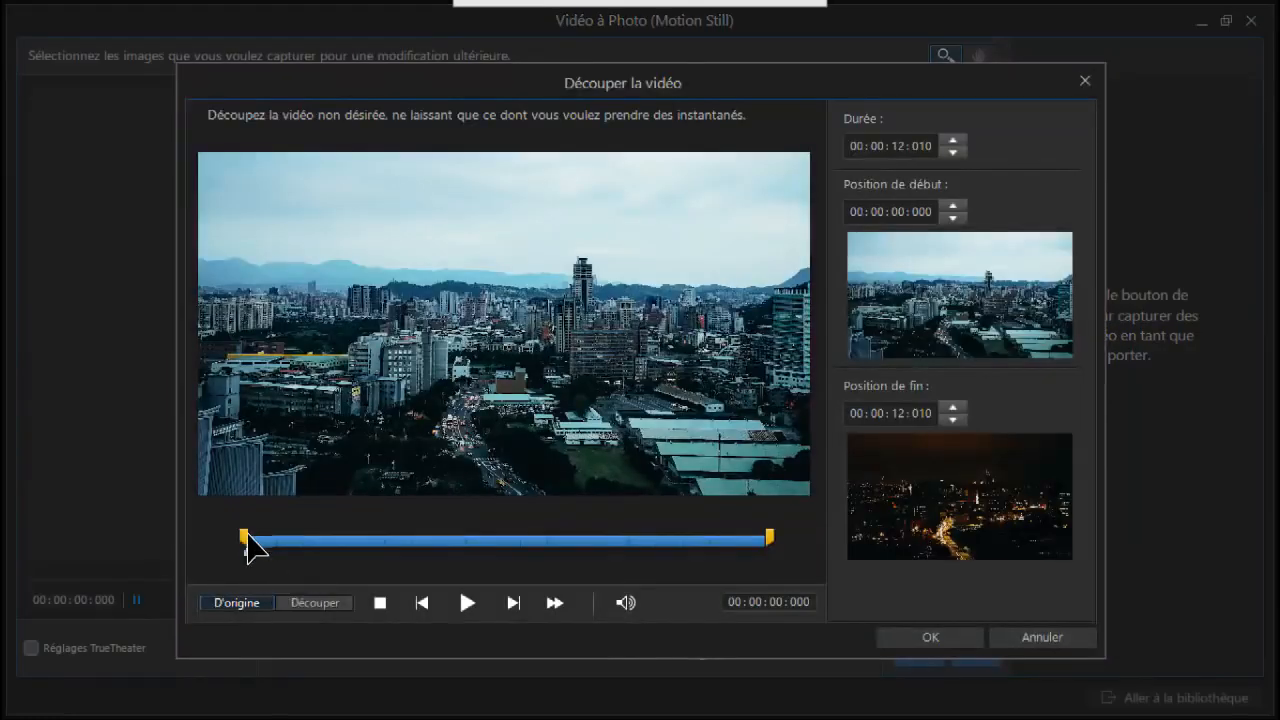
pyautogui.moveTo(246, 540); pyautogui.dragTo(638, 540)
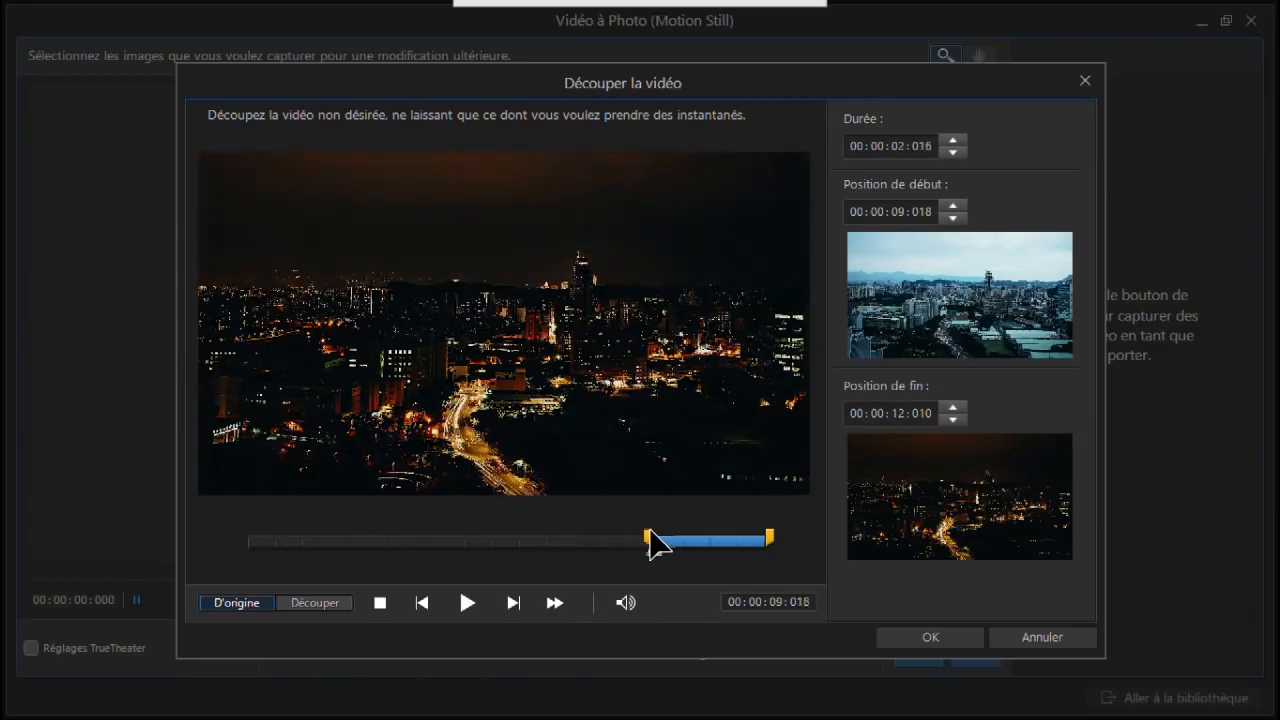
pyautogui.moveTo(651, 540); pyautogui.dragTo(652, 540)
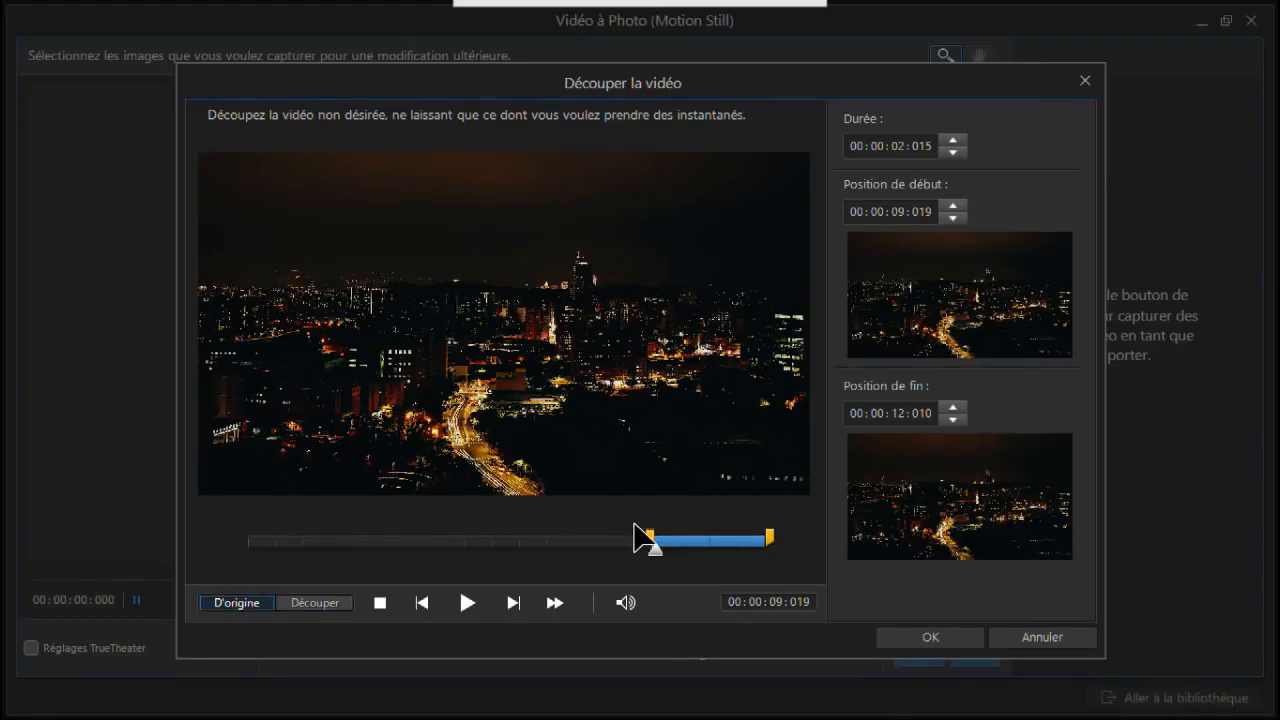
pyautogui.moveTo(651, 540); pyautogui.dragTo(665, 540)
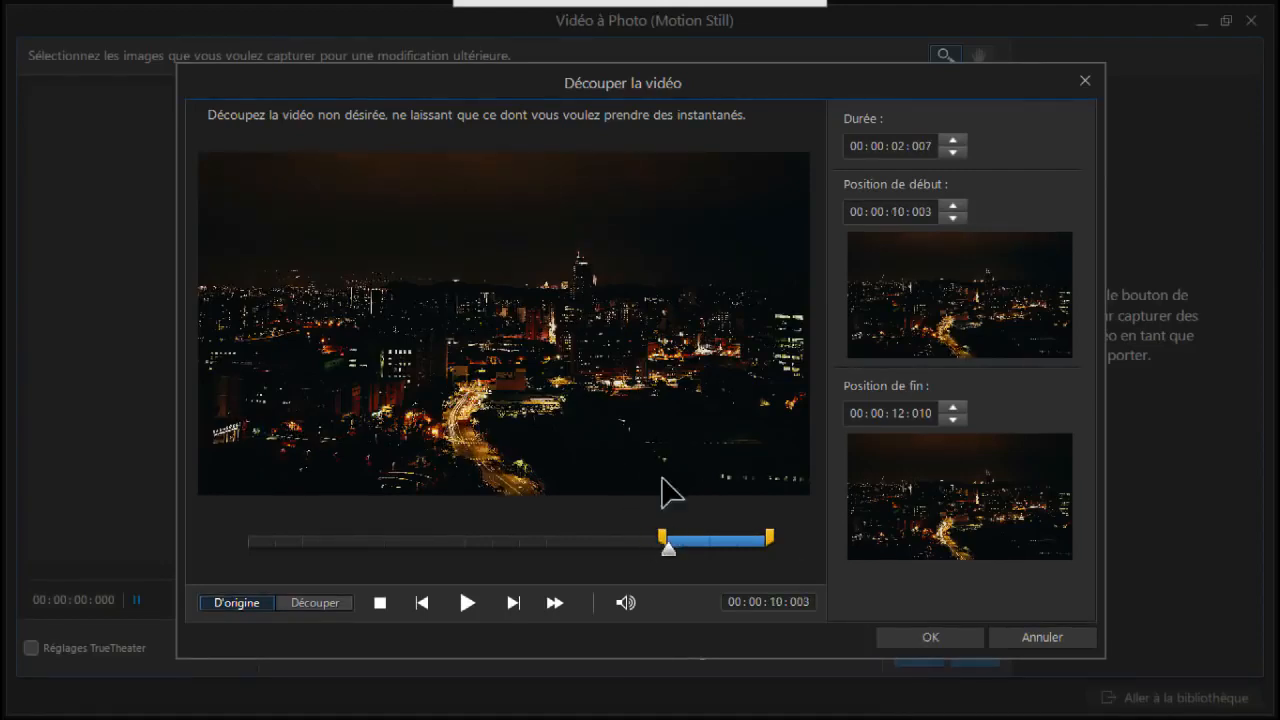
pyautogui.click(930, 637)
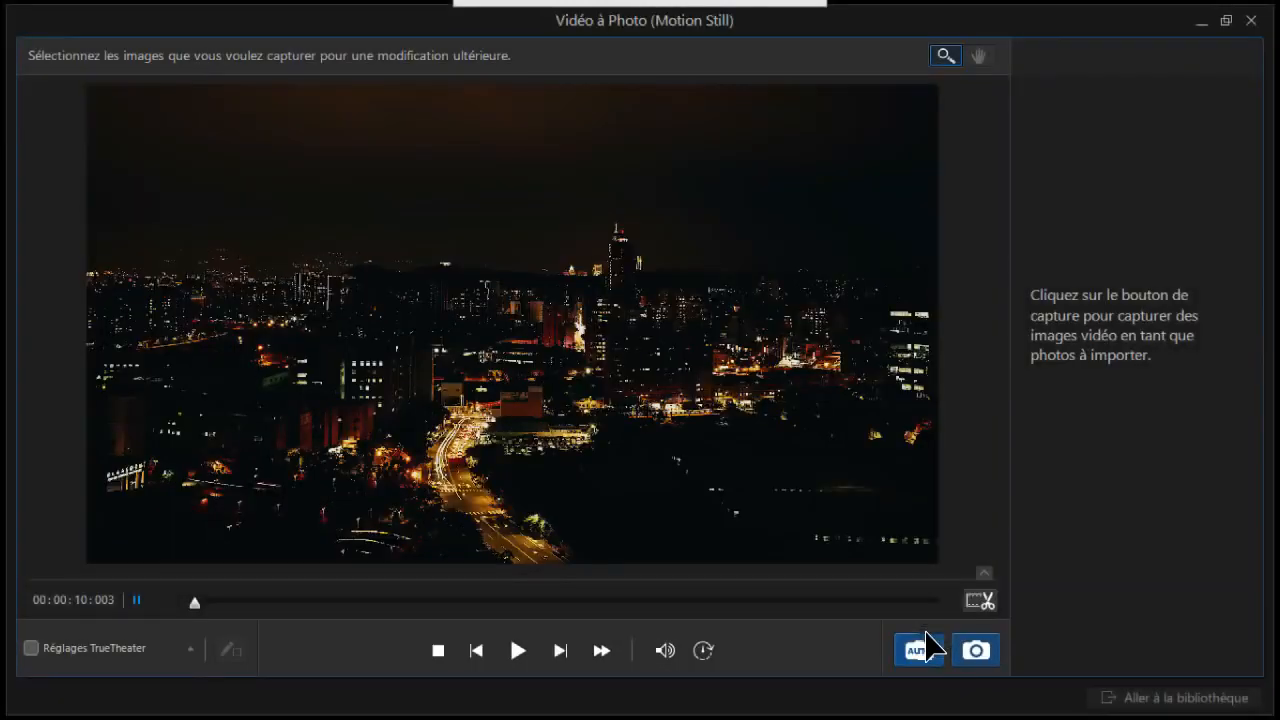
# Step: Automatically capture 10 frames from the trimmed timelapse and import them into the Neu subfolder
pyautogui.click(903, 642)
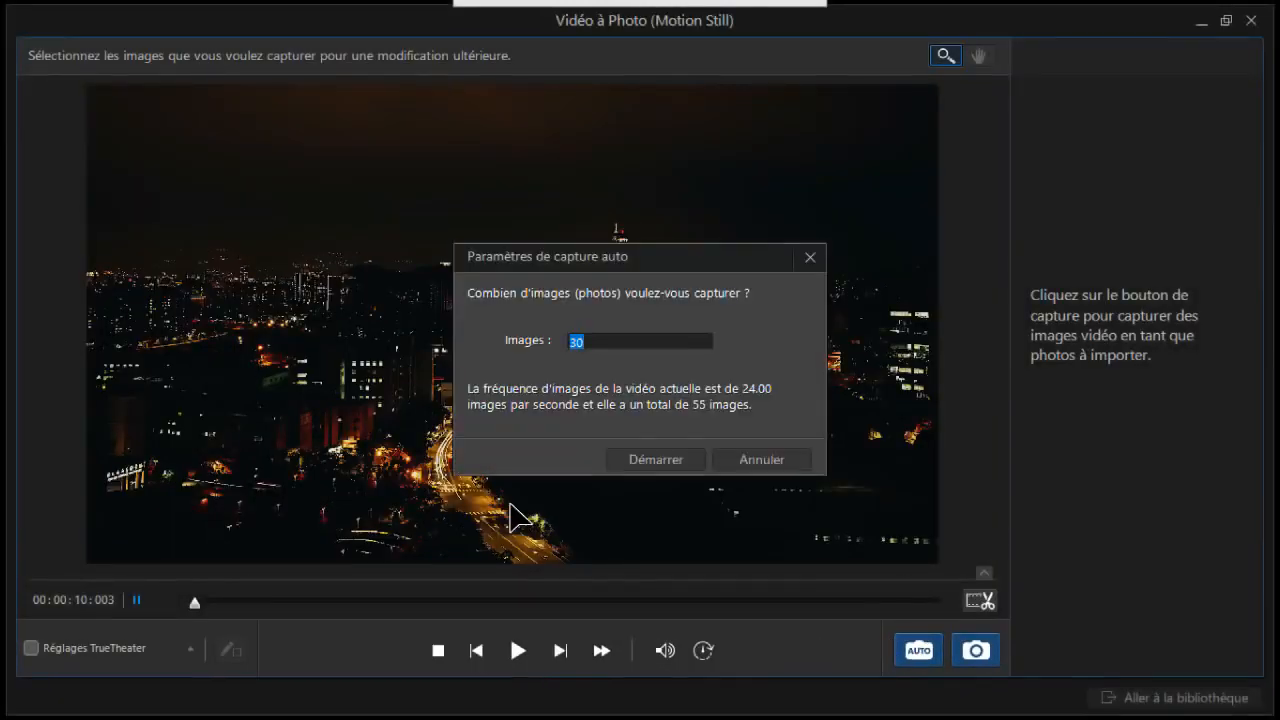
pyautogui.write('10')
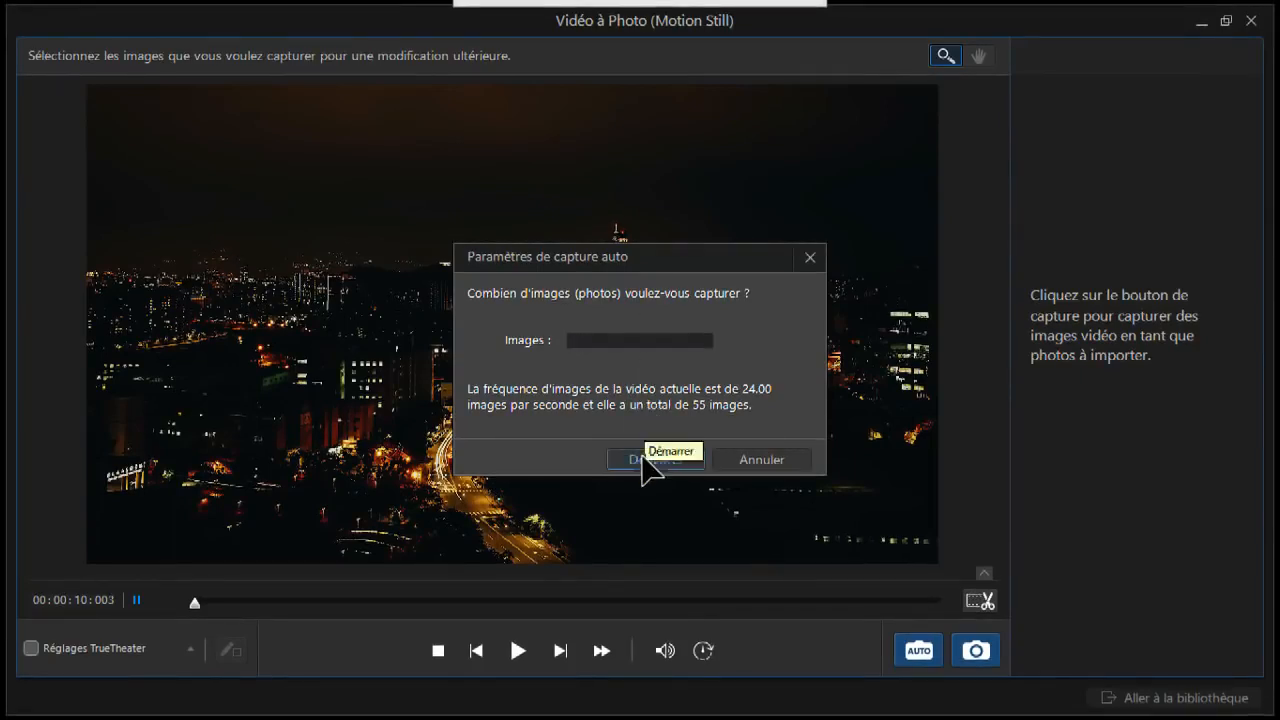
pyautogui.click(645, 461)
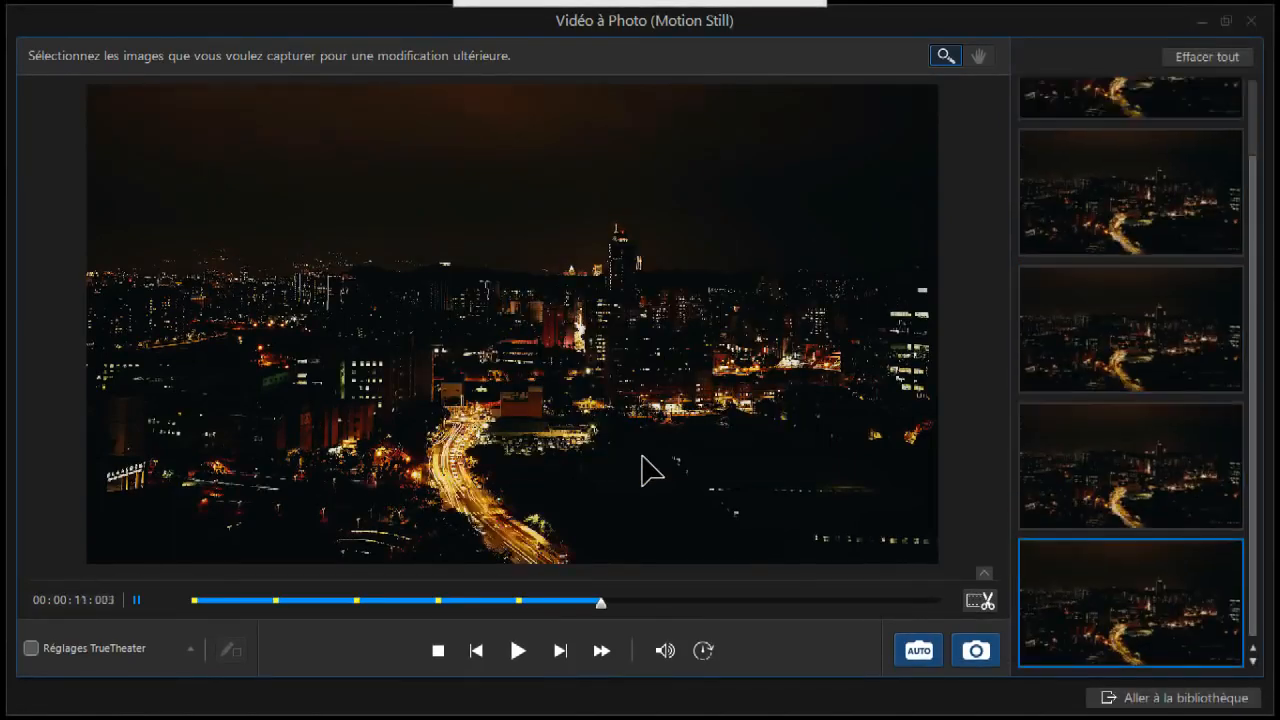
pyautogui.click(1162, 697)
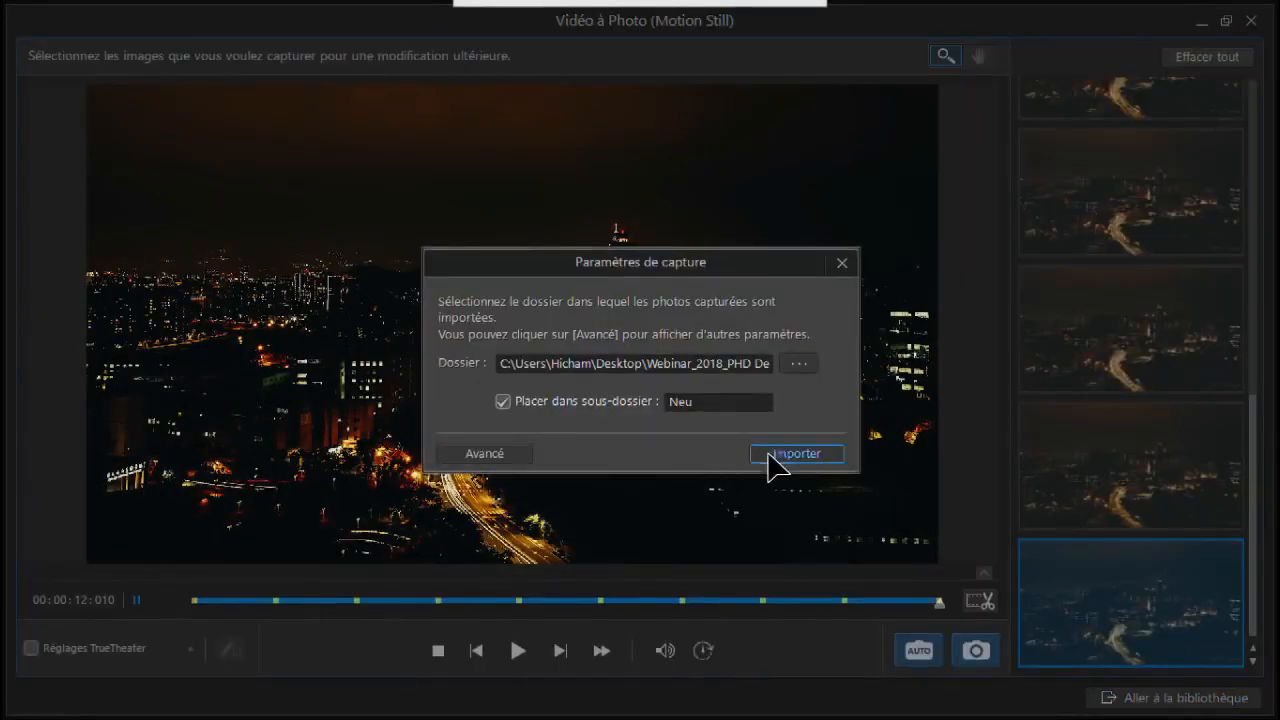
pyautogui.click(797, 455)
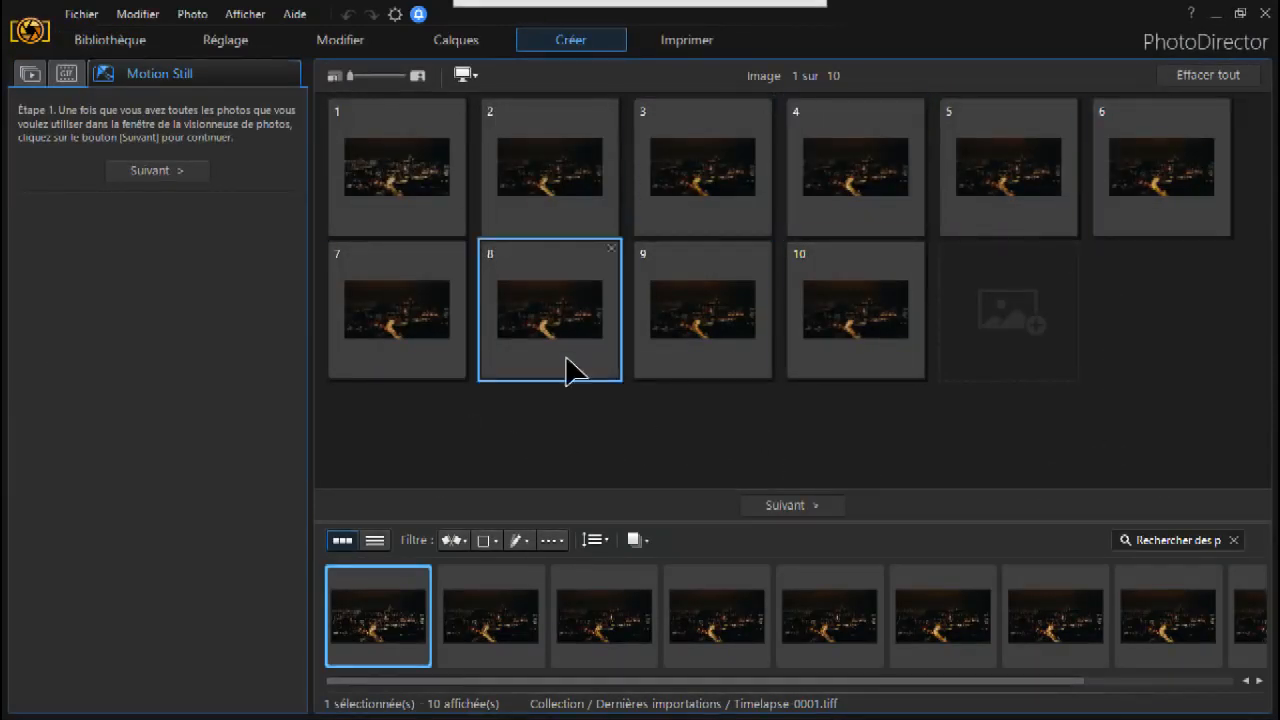
# Step: Accept the ten timelapse photos and keep image 1 as the Motion Still background
pyautogui.click(788, 507)
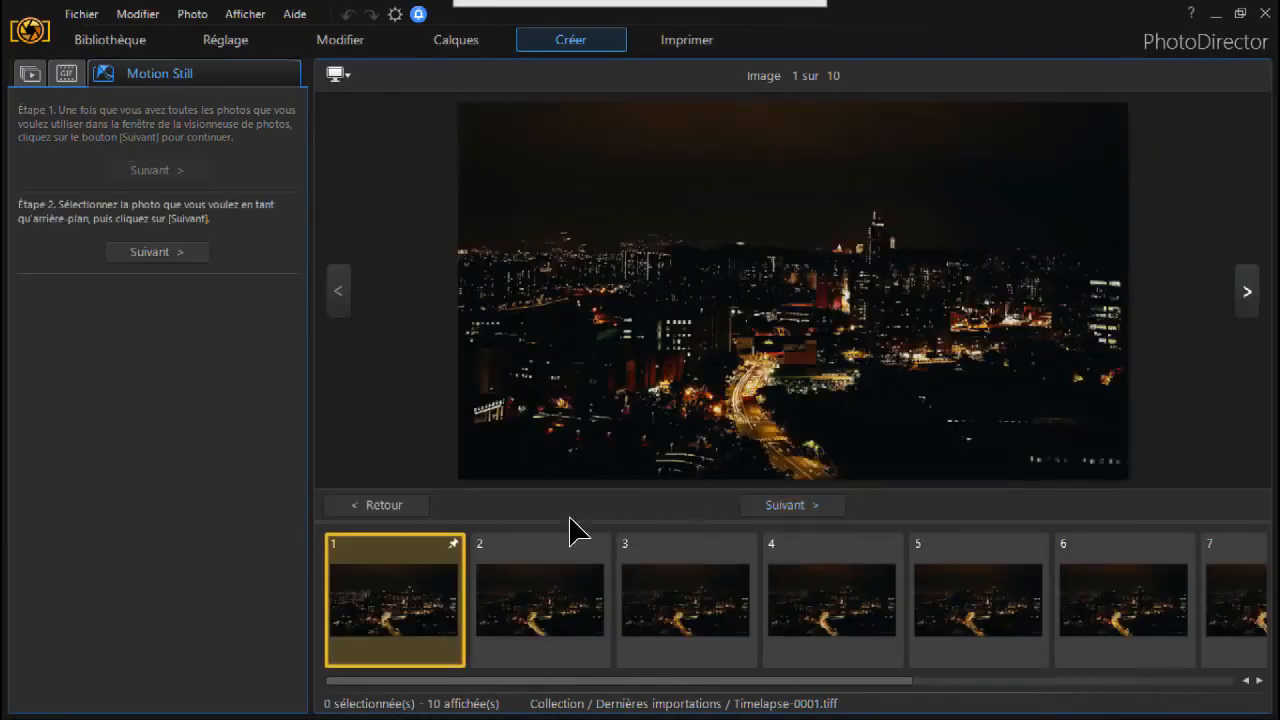
pyautogui.click(798, 504)
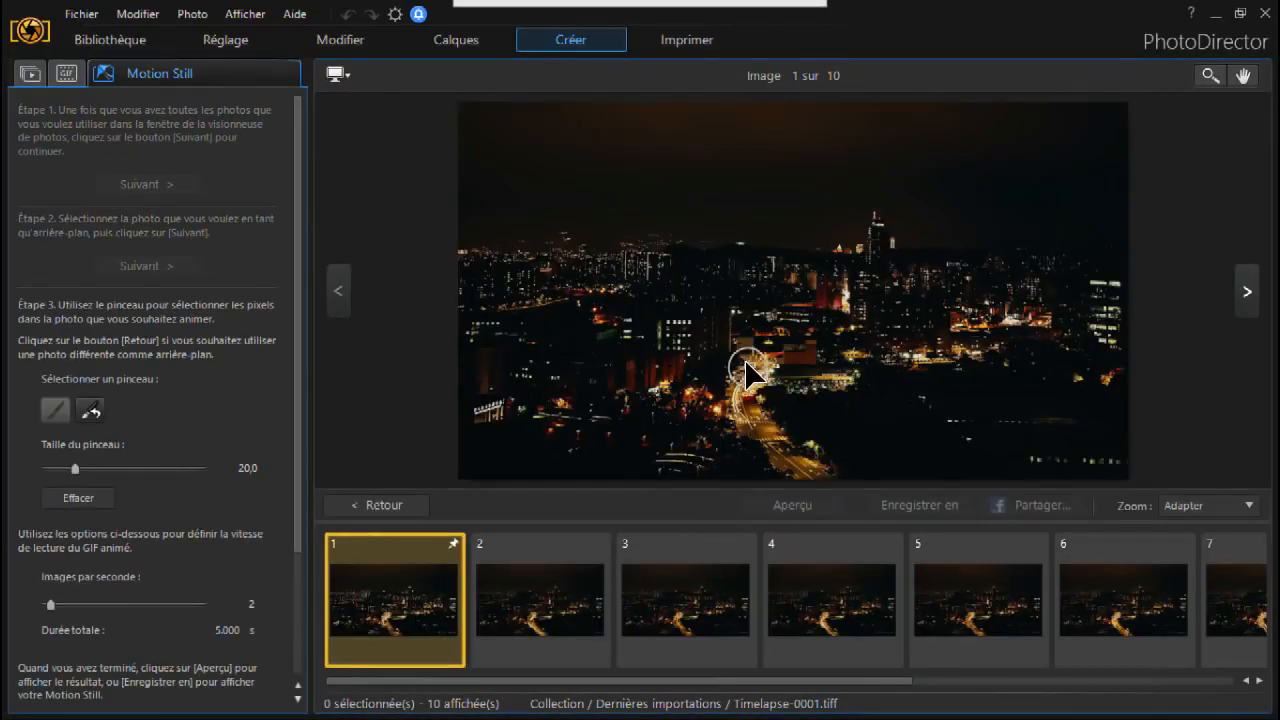
# Step: Mask the lit curving road for animation with the 20.0 brush and preview the traffic motion
pyautogui.moveTo(750, 368)
pyautogui.mouseDown()
pyautogui.moveTo(779, 444)
pyautogui.moveTo(823, 465)
pyautogui.moveTo(764, 393)
pyautogui.moveTo(764, 358)
pyautogui.moveTo(826, 478)
pyautogui.mouseUp()
pyautogui.click(812, 507)
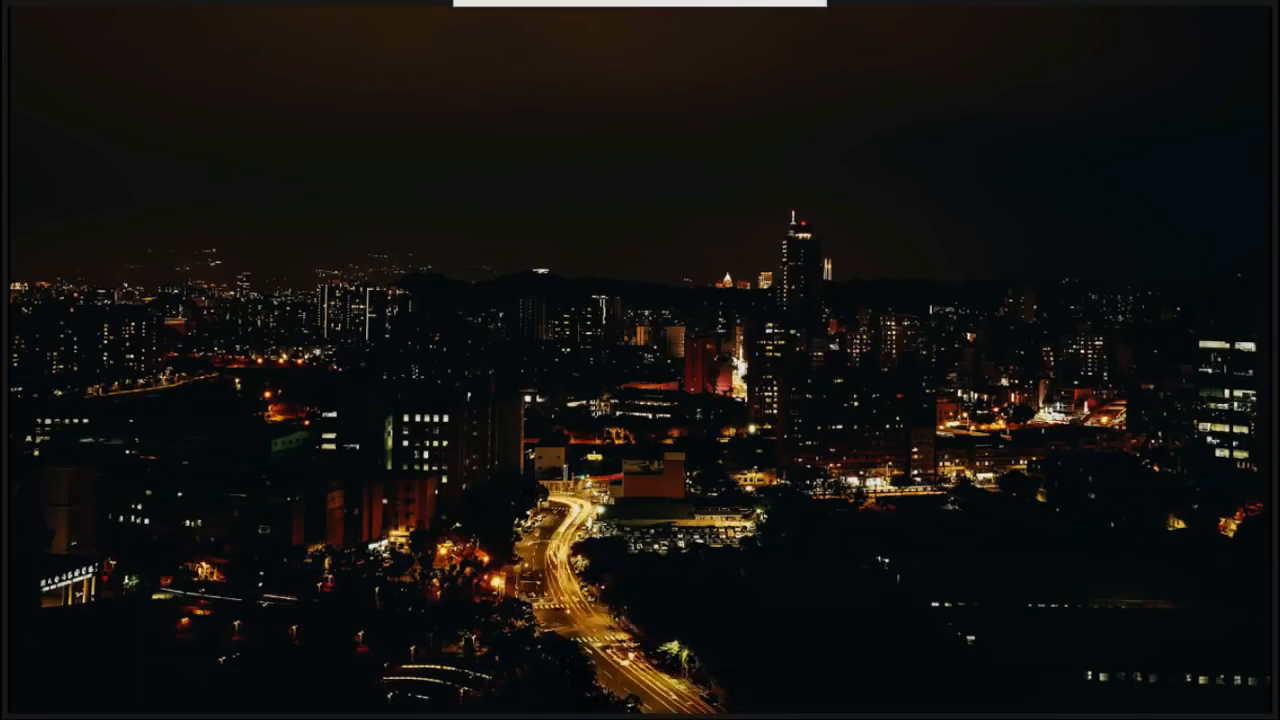
pyautogui.moveTo(728, 574)
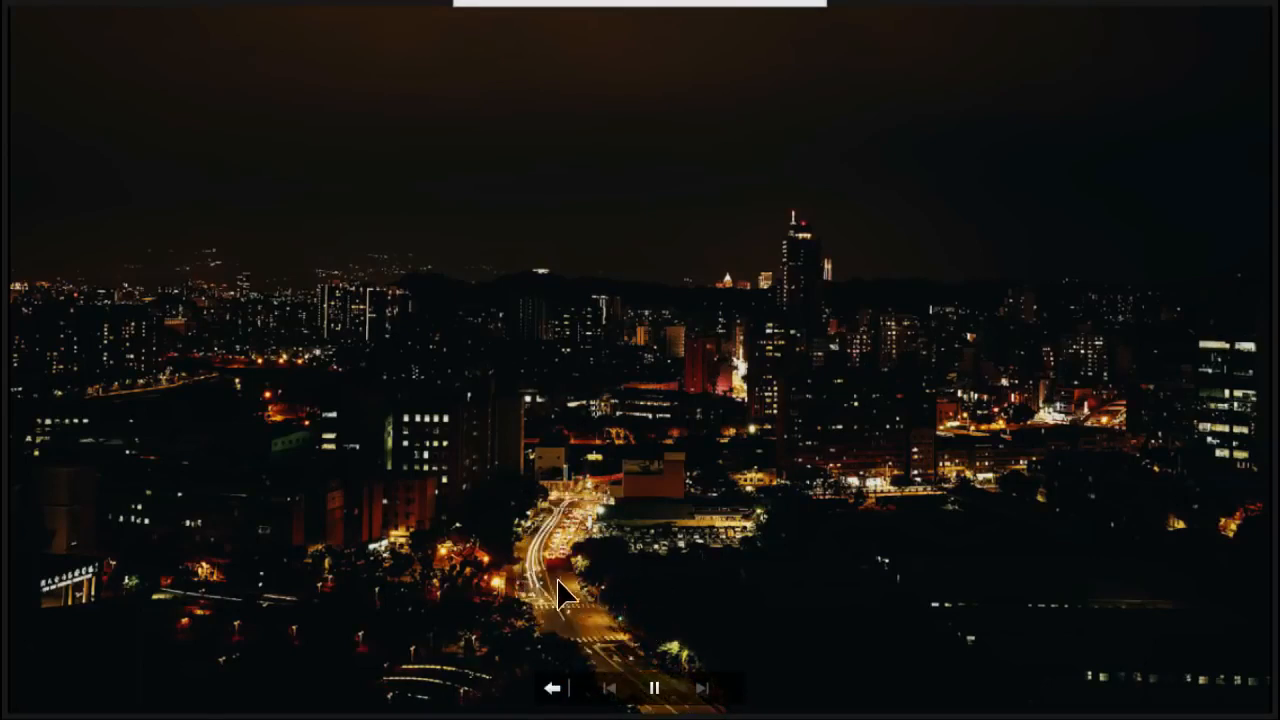
pyautogui.click(556, 688)
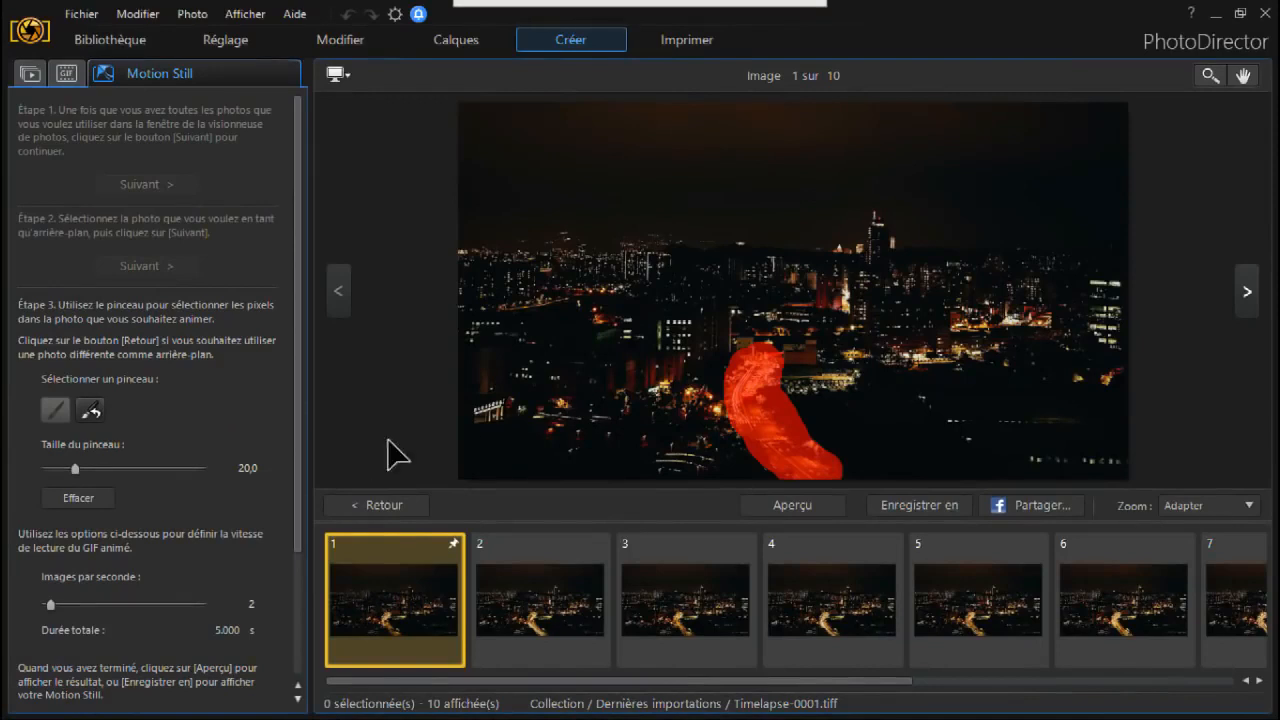
# Step: Erase the animation mask from the road with the eraser brush
pyautogui.click(89, 411)
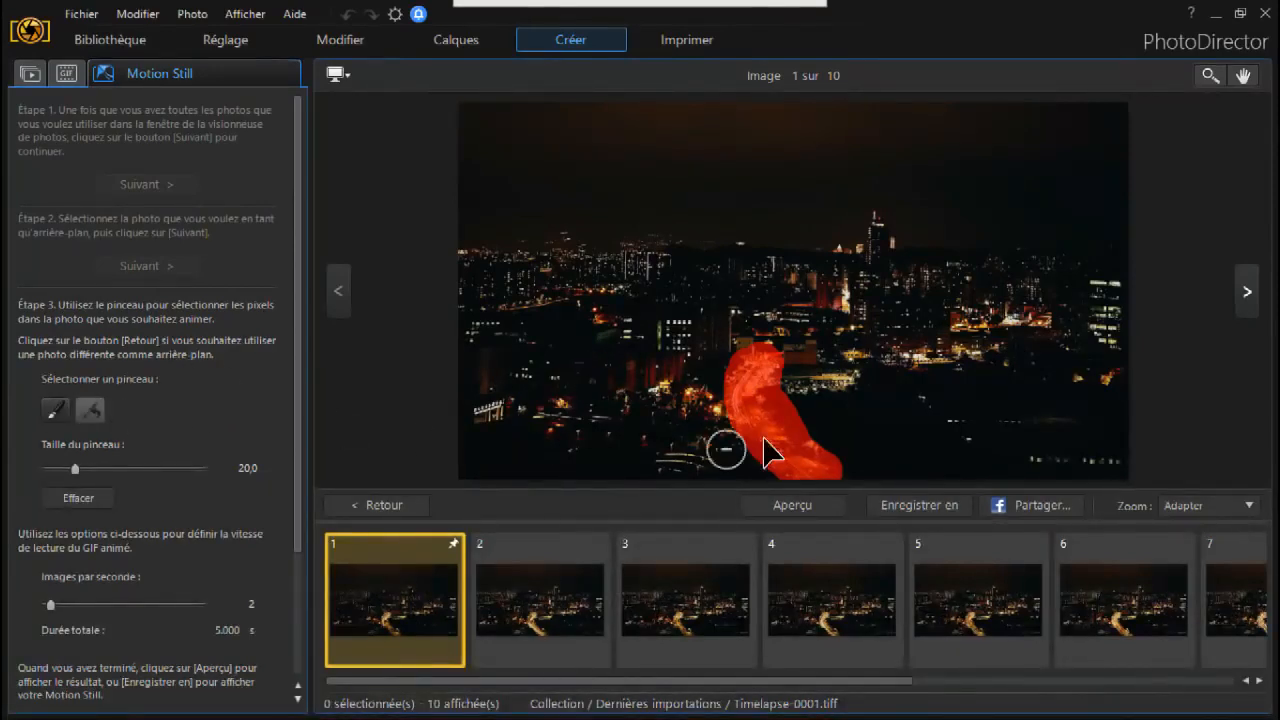
pyautogui.moveTo(757, 371)
pyautogui.mouseDown()
pyautogui.moveTo(742, 407)
pyautogui.moveTo(746, 351)
pyautogui.moveTo(799, 359)
pyautogui.moveTo(747, 377)
pyautogui.moveTo(748, 417)
pyautogui.moveTo(788, 399)
pyautogui.moveTo(824, 455)
pyautogui.moveTo(764, 424)
pyautogui.moveTo(783, 488)
pyautogui.mouseUp()
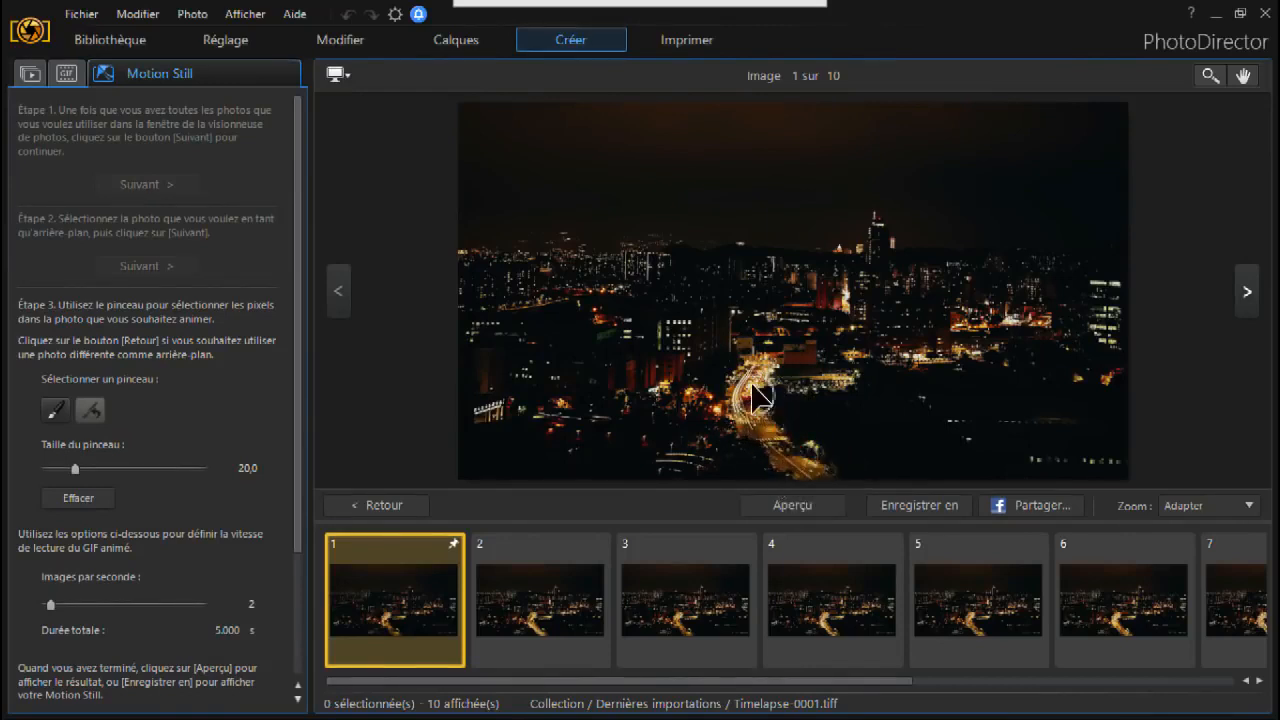
# Step: Mask the city skyline, its lit buildings and the dark lower-right area for animation, leaving out the road, and preview the Motion Still
pyautogui.click(56, 410)
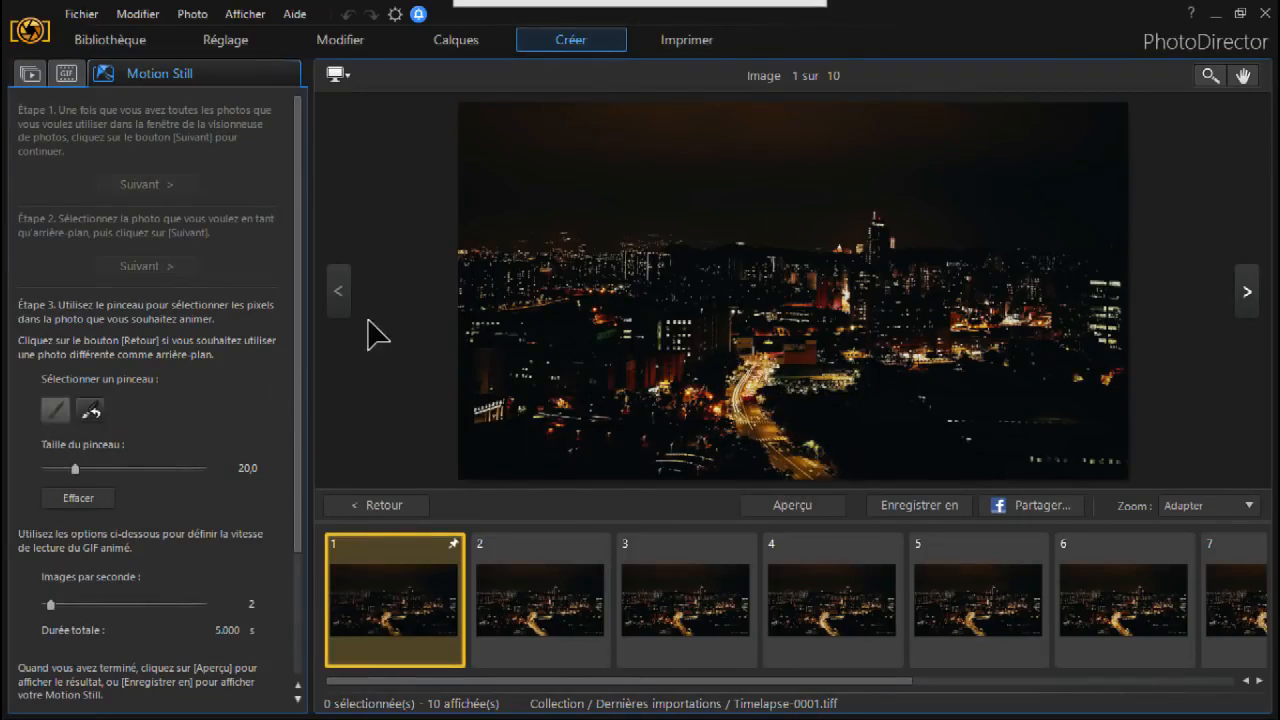
pyautogui.moveTo(468, 264)
pyautogui.mouseDown()
pyautogui.moveTo(594, 242)
pyautogui.moveTo(665, 252)
pyautogui.moveTo(613, 268)
pyautogui.moveTo(519, 267)
pyautogui.moveTo(473, 289)
pyautogui.moveTo(565, 297)
pyautogui.moveTo(691, 255)
pyautogui.moveTo(667, 281)
pyautogui.moveTo(687, 322)
pyautogui.moveTo(471, 309)
pyautogui.moveTo(483, 340)
pyautogui.moveTo(690, 307)
pyautogui.moveTo(694, 263)
pyautogui.moveTo(858, 268)
pyautogui.moveTo(873, 224)
pyautogui.moveTo(845, 257)
pyautogui.moveTo(716, 262)
pyautogui.moveTo(824, 268)
pyautogui.moveTo(734, 294)
pyautogui.mouseUp()
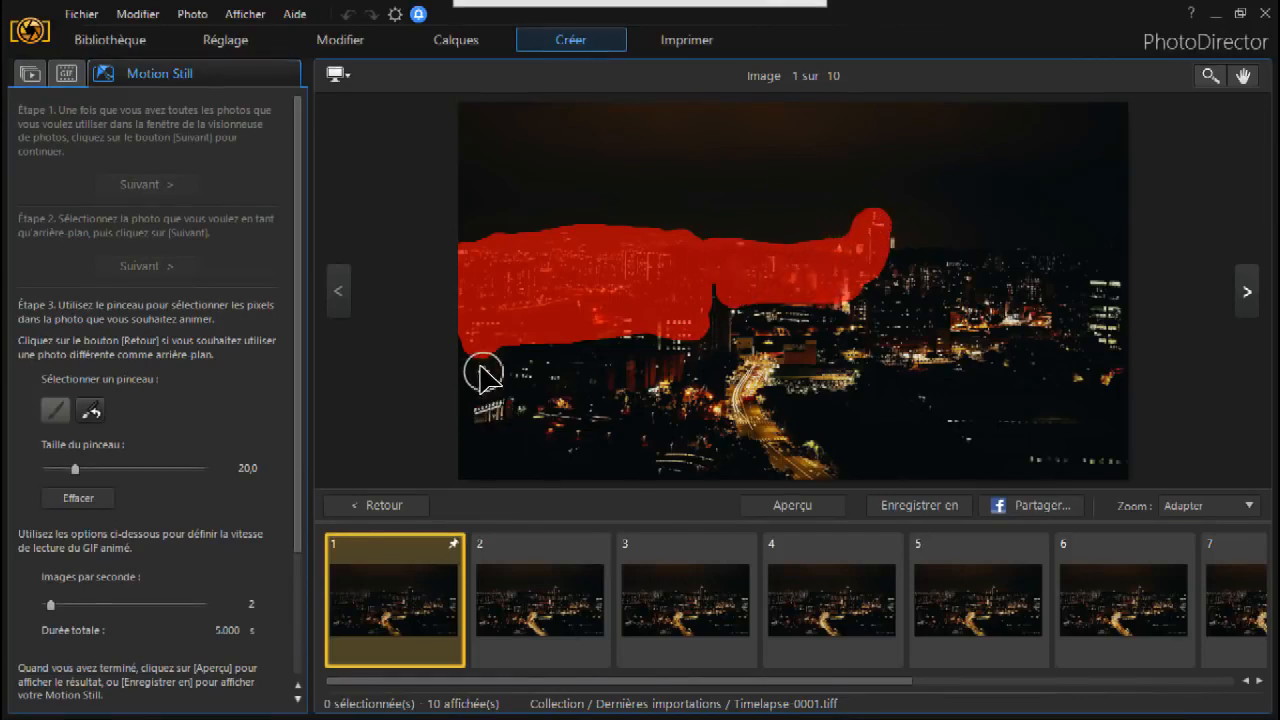
pyautogui.moveTo(486, 406); pyautogui.dragTo(491, 406)
pyautogui.moveTo(517, 354)
pyautogui.mouseDown()
pyautogui.moveTo(521, 388)
pyautogui.moveTo(530, 362)
pyautogui.moveTo(673, 330)
pyautogui.moveTo(682, 356)
pyautogui.moveTo(554, 372)
pyautogui.moveTo(664, 350)
pyautogui.moveTo(717, 301)
pyautogui.moveTo(709, 359)
pyautogui.moveTo(680, 360)
pyautogui.moveTo(754, 273)
pyautogui.moveTo(740, 339)
pyautogui.moveTo(790, 299)
pyautogui.moveTo(810, 318)
pyautogui.moveTo(758, 327)
pyautogui.moveTo(859, 307)
pyautogui.moveTo(881, 249)
pyautogui.moveTo(881, 326)
pyautogui.moveTo(844, 329)
pyautogui.moveTo(913, 309)
pyautogui.moveTo(908, 274)
pyautogui.moveTo(1066, 260)
pyautogui.moveTo(1099, 300)
pyautogui.moveTo(1099, 332)
pyautogui.moveTo(1111, 286)
pyautogui.moveTo(1106, 342)
pyautogui.moveTo(1053, 295)
pyautogui.moveTo(937, 296)
pyautogui.moveTo(999, 290)
pyautogui.moveTo(1072, 294)
pyautogui.moveTo(1103, 318)
pyautogui.moveTo(821, 346)
pyautogui.moveTo(1110, 330)
pyautogui.moveTo(1111, 391)
pyautogui.moveTo(1089, 363)
pyautogui.moveTo(1083, 374)
pyautogui.moveTo(1006, 374)
pyautogui.mouseUp()
pyautogui.moveTo(925, 410); pyautogui.dragTo(1140, 427)
pyautogui.moveTo(962, 456)
pyautogui.mouseDown()
pyautogui.moveTo(1123, 457)
pyautogui.moveTo(971, 449)
pyautogui.moveTo(1086, 443)
pyautogui.mouseUp()
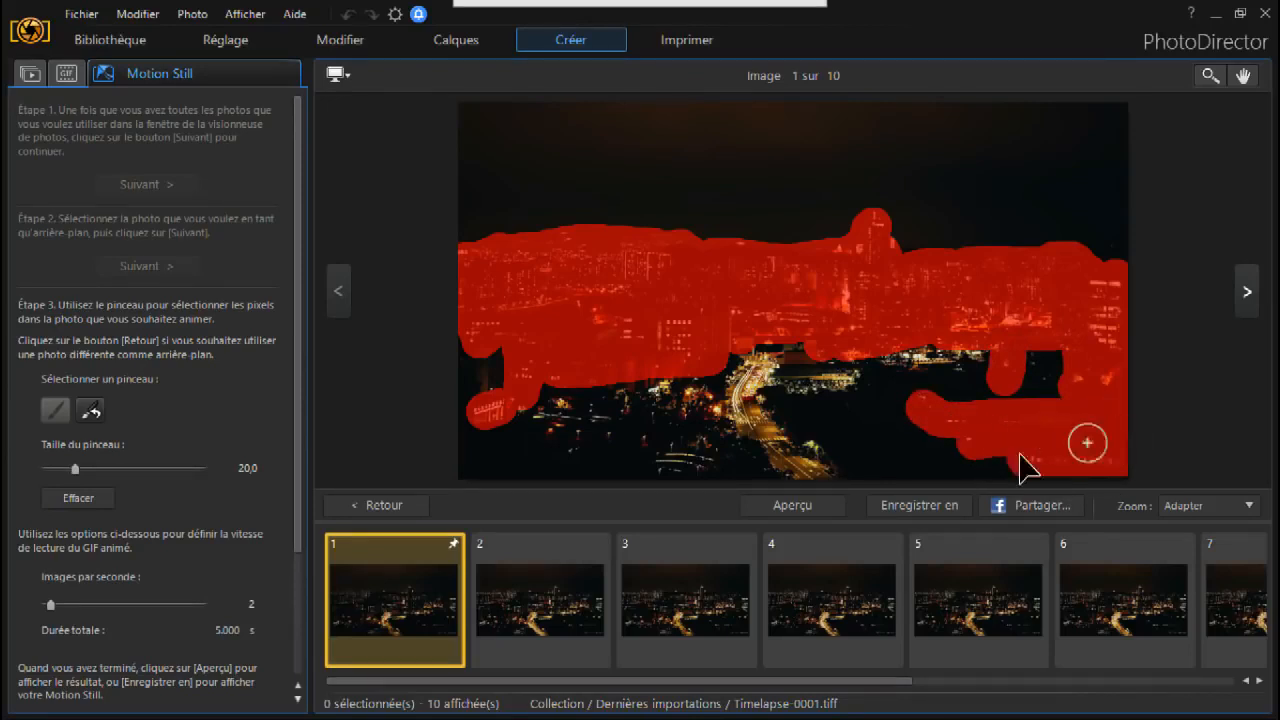
pyautogui.click(790, 505)
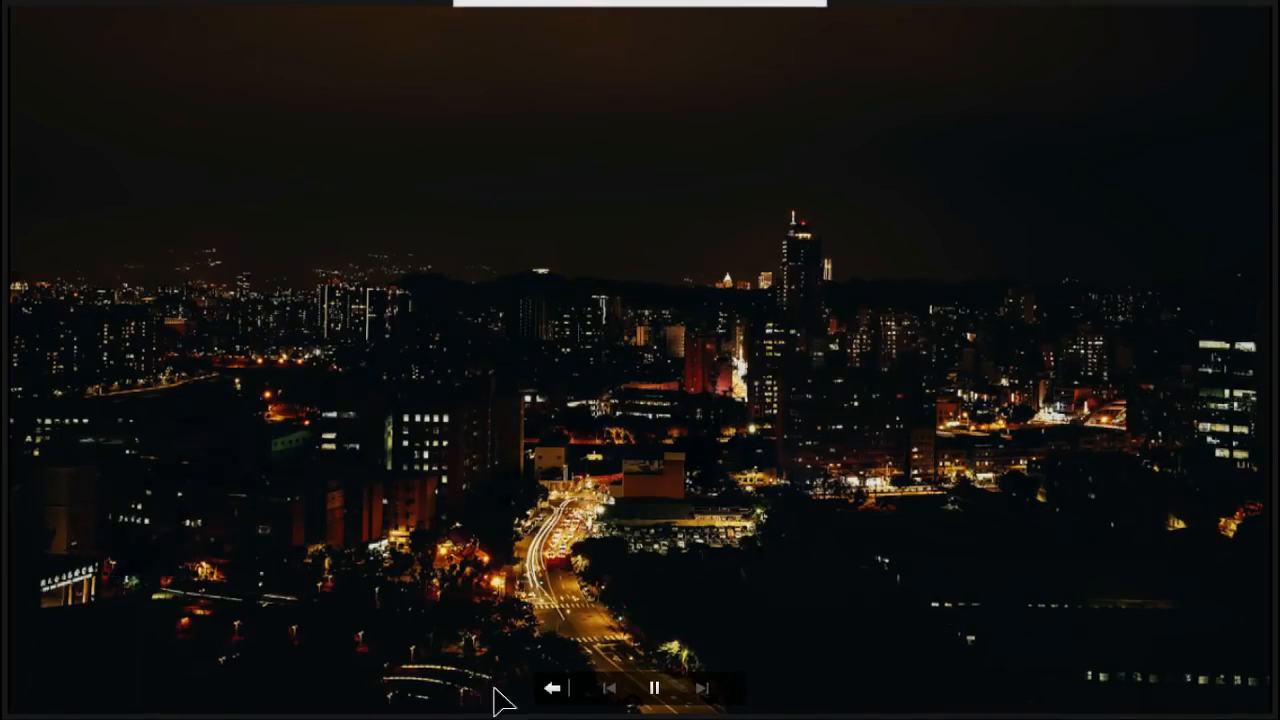
pyautogui.click(553, 690)
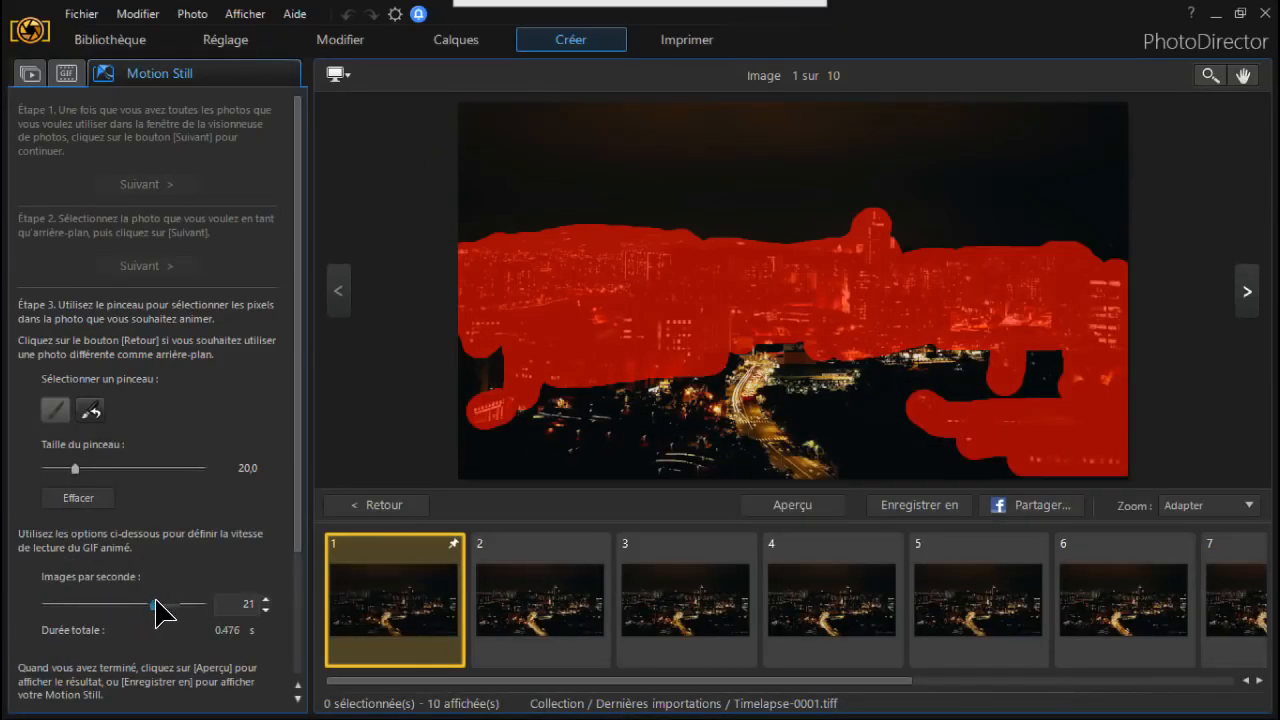
# Step: Set the playback speed to 21 images per second and preview the city Motion Still again
pyautogui.click(820, 503)
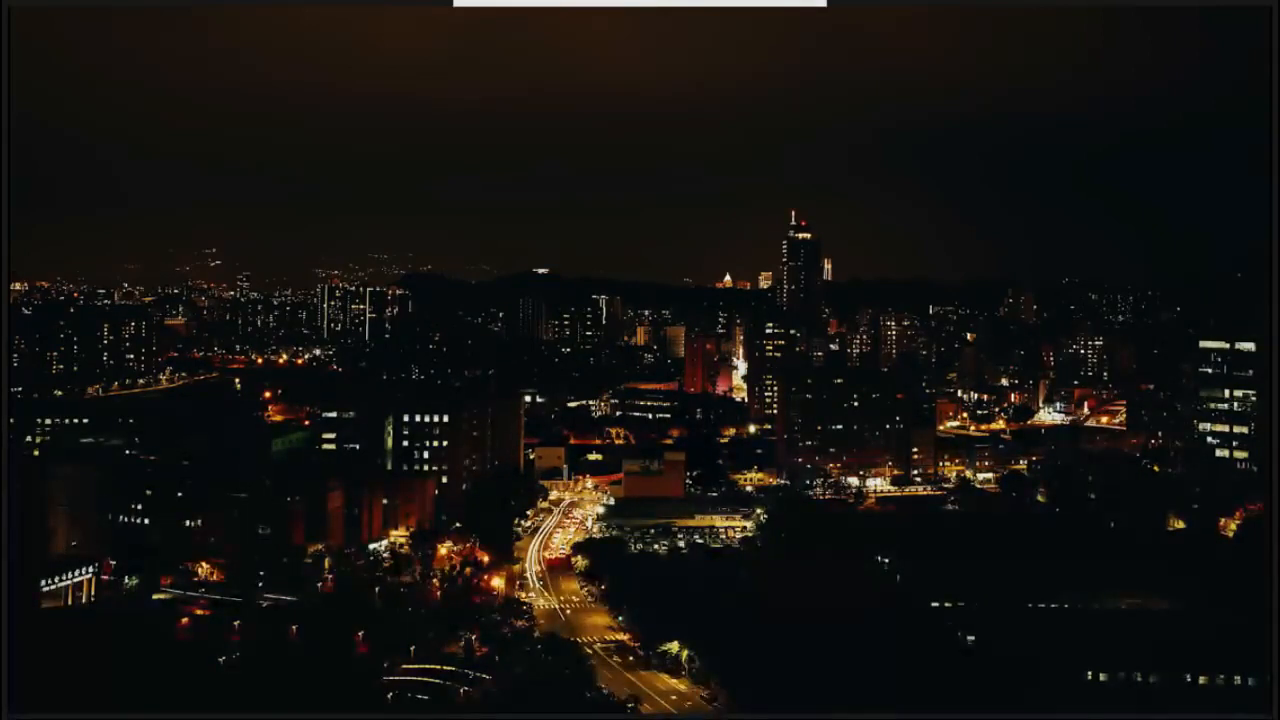
pyautogui.moveTo(557, 269)
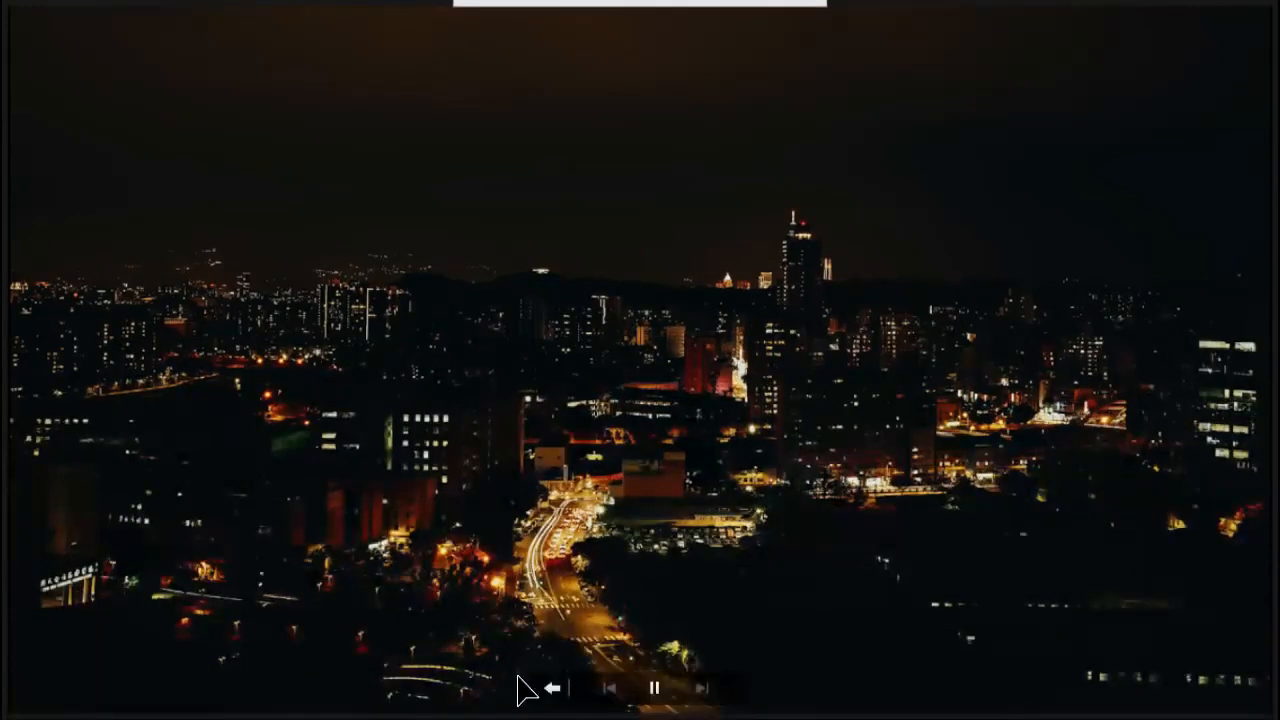
pyautogui.click(555, 689)
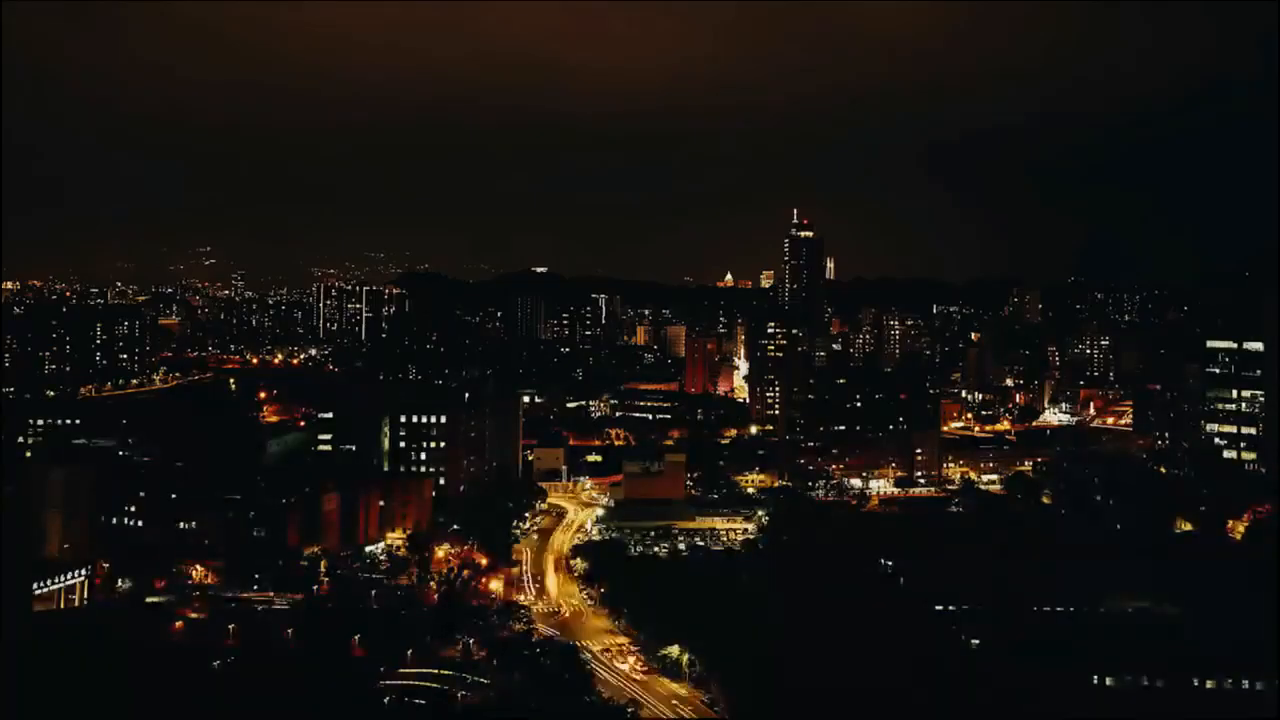
pyautogui.press('Right')
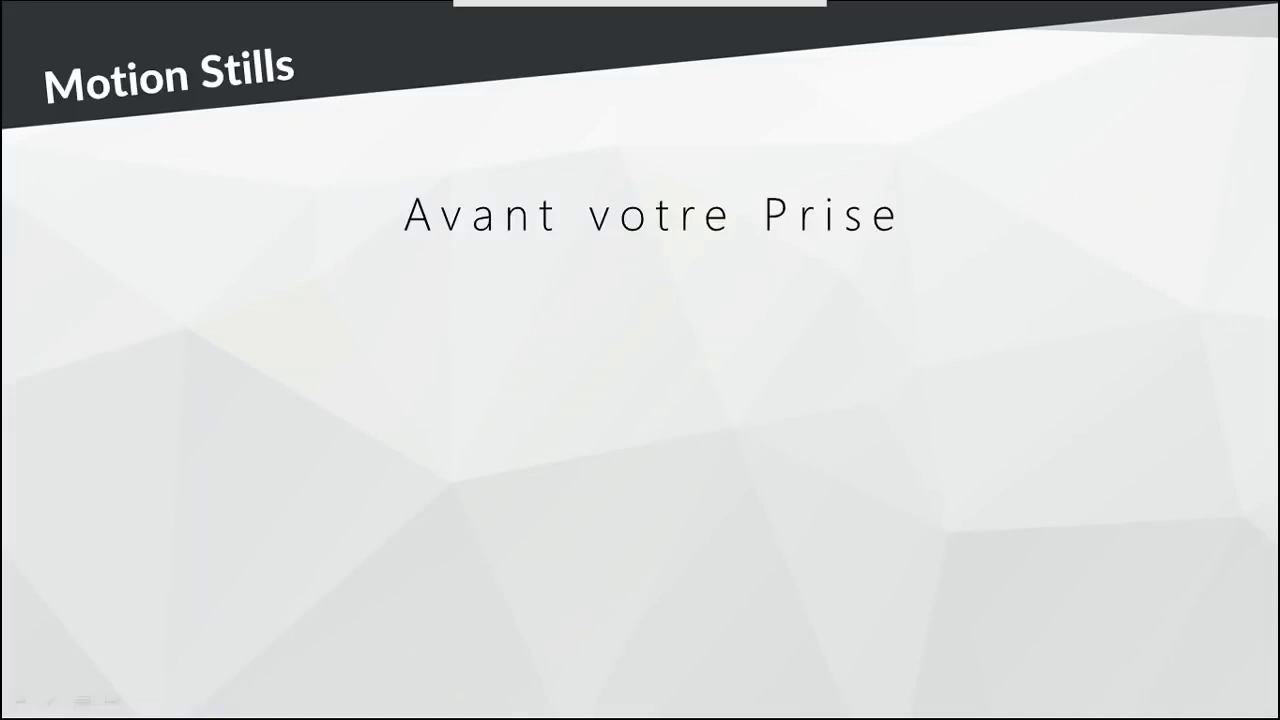
pyautogui.press('Right')
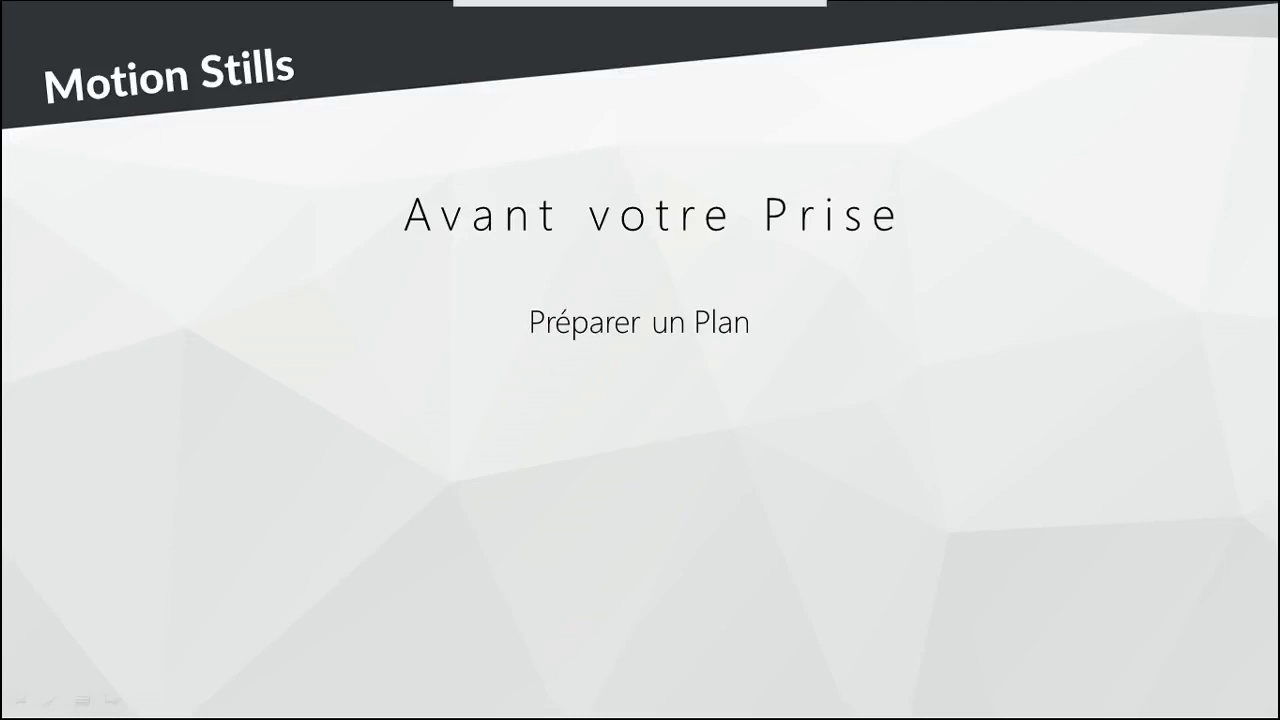
pyautogui.press('Right')
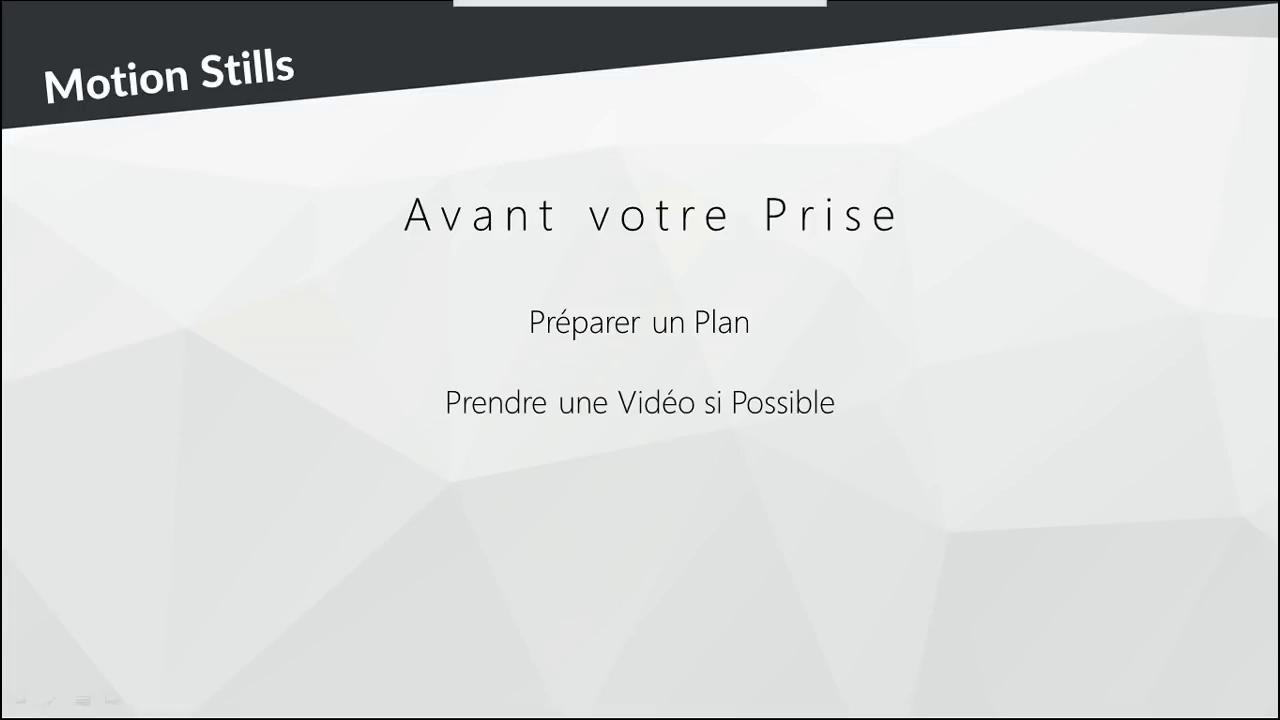
pyautogui.press('Right')
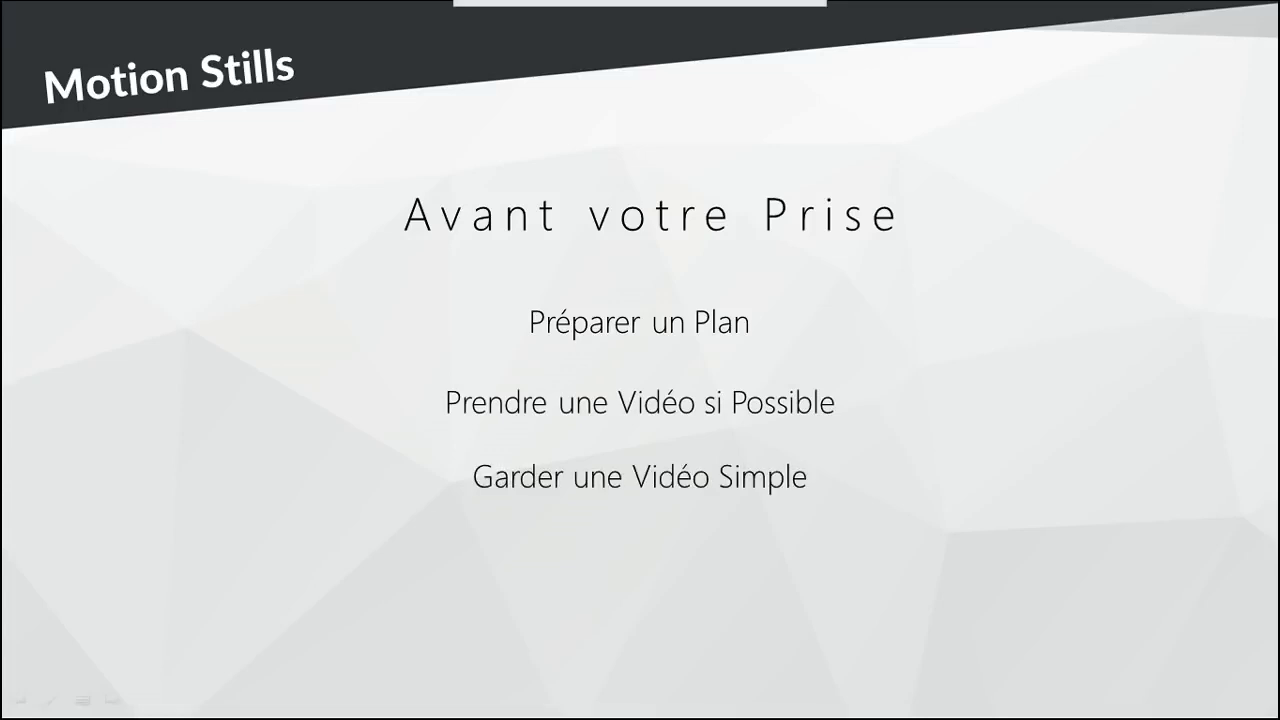
pyautogui.press('Right')
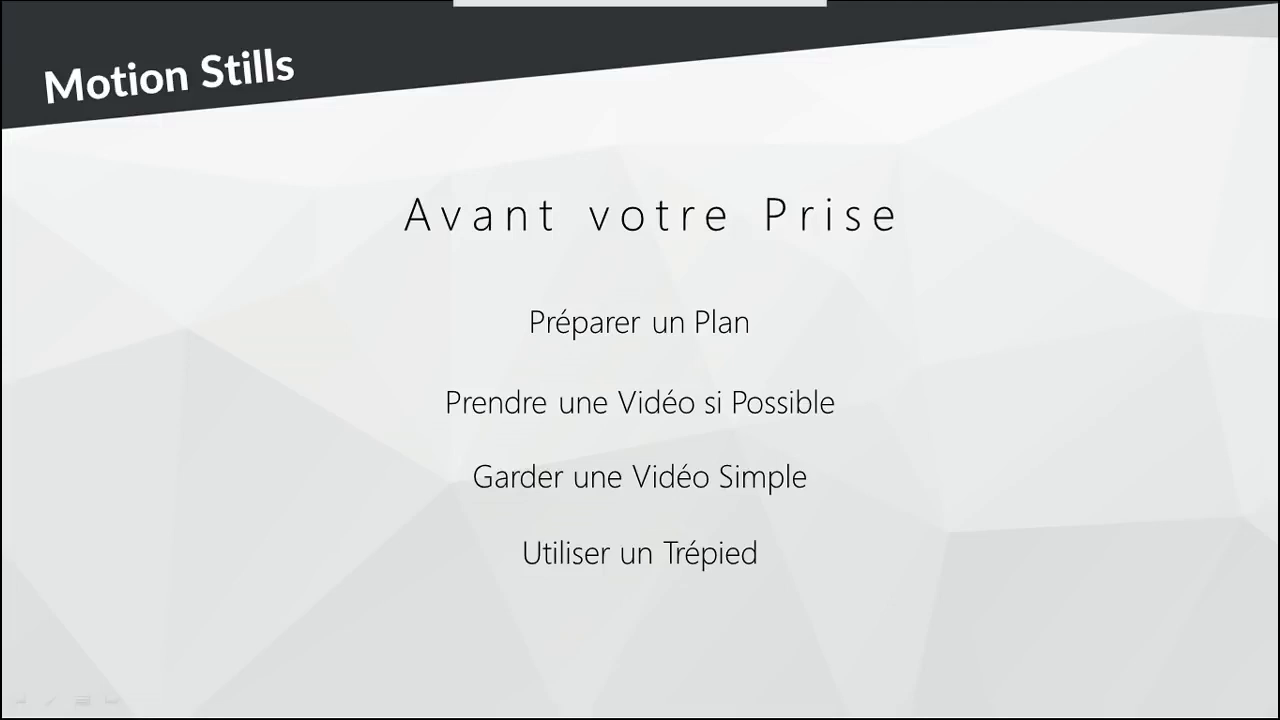
pyautogui.press('Right')
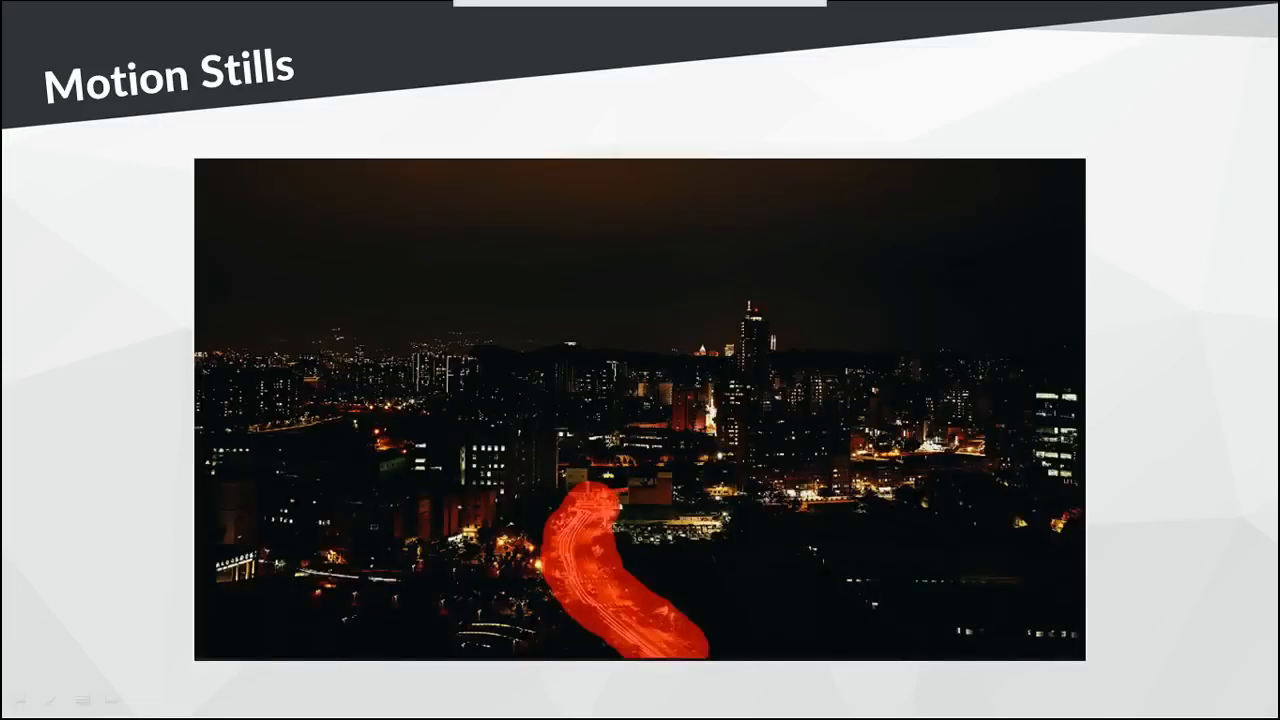
pyautogui.press('Right')
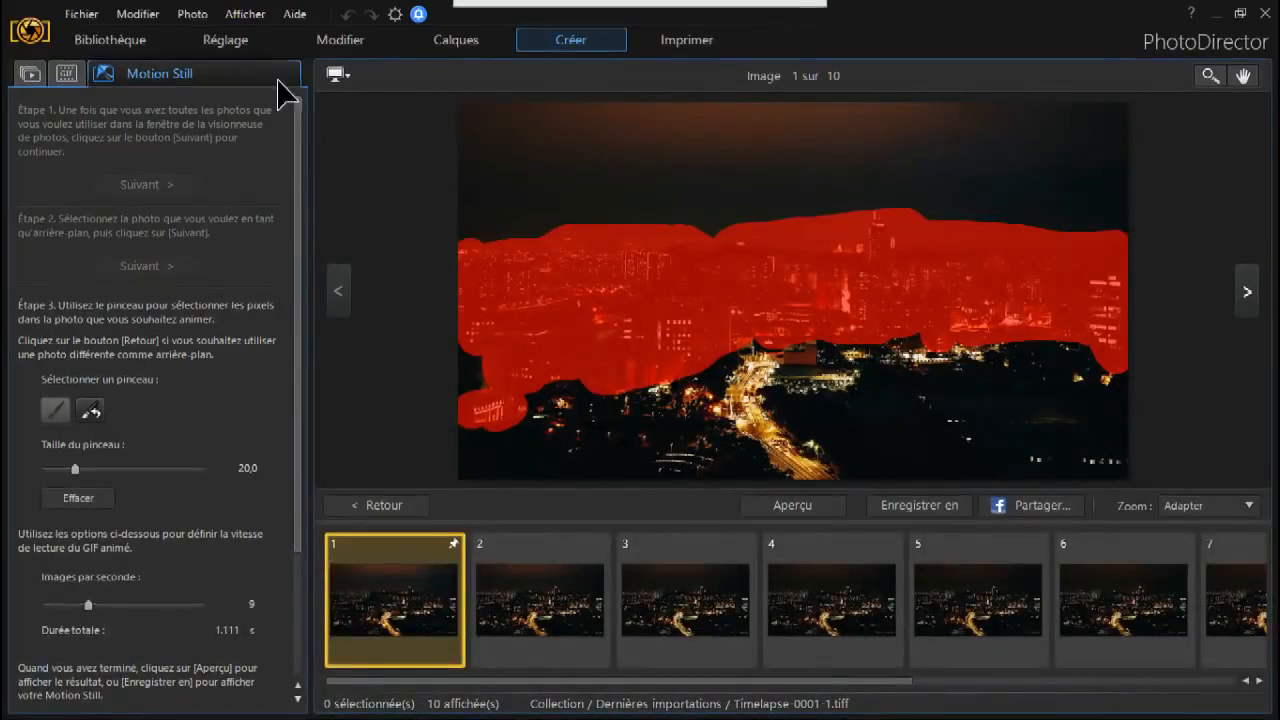
# Step: Leave the Motion Still project, discard its selected frames, and show the photos in the 360 folder
pyautogui.click(141, 42)
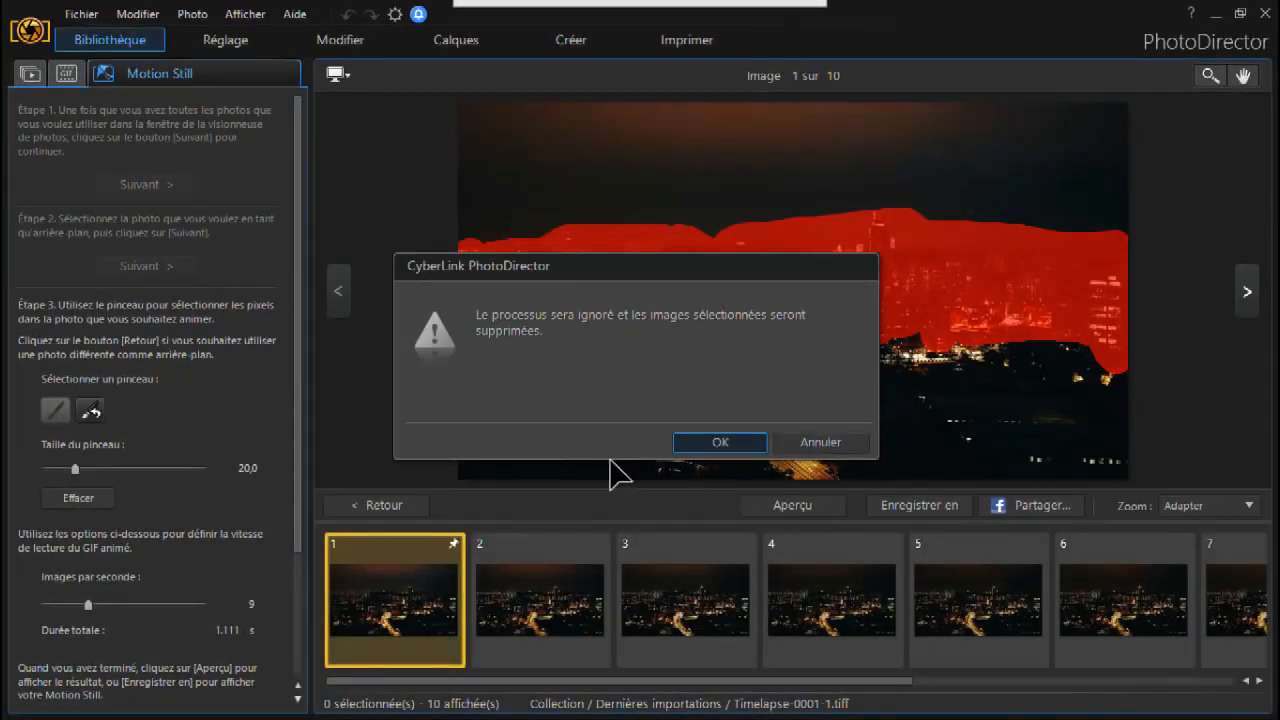
pyautogui.click(724, 444)
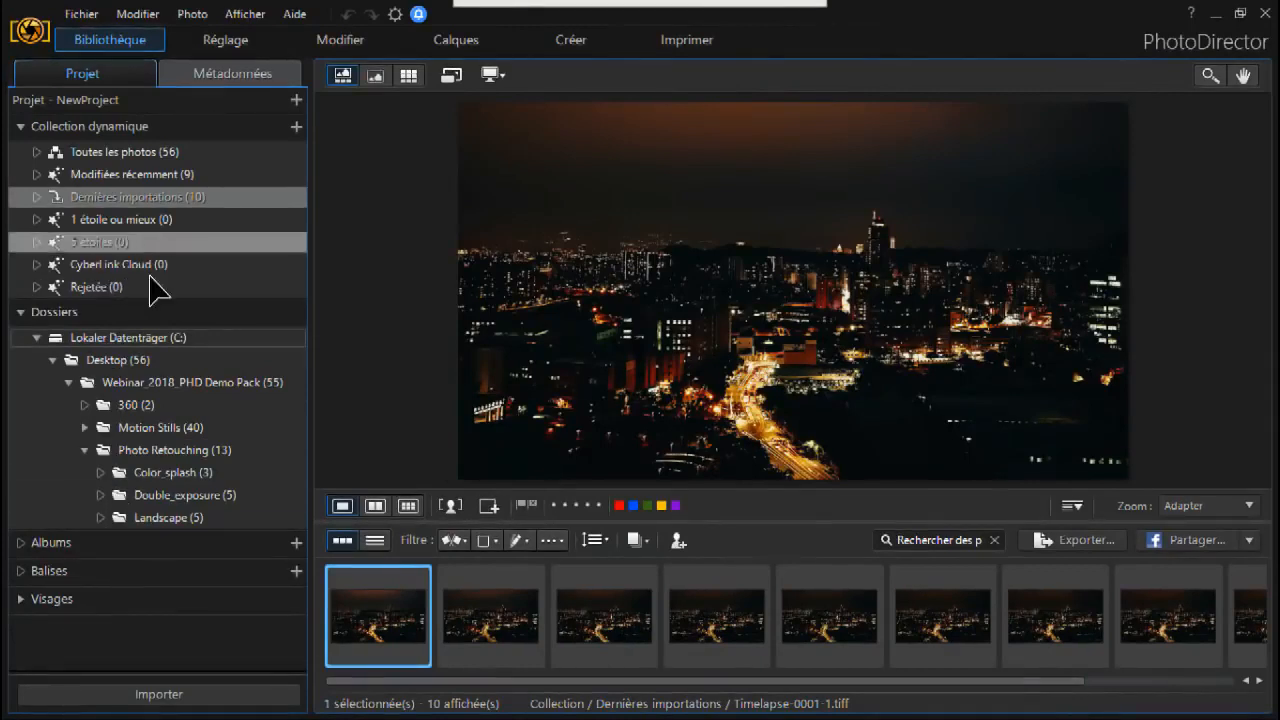
pyautogui.click(155, 410)
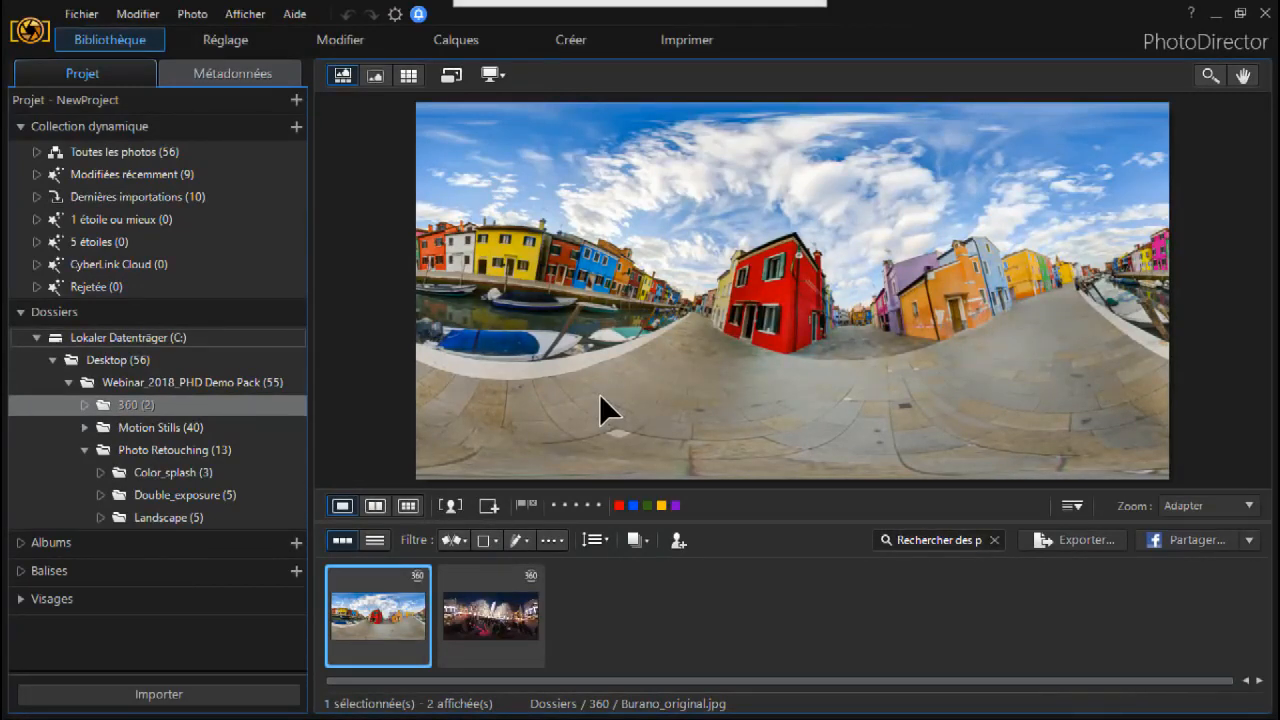
# Step: Open Burano_original.jpg in the 360° photo editor and look around the scene
pyautogui.rightClick(642, 352)
pyautogui.click(1056, 378)
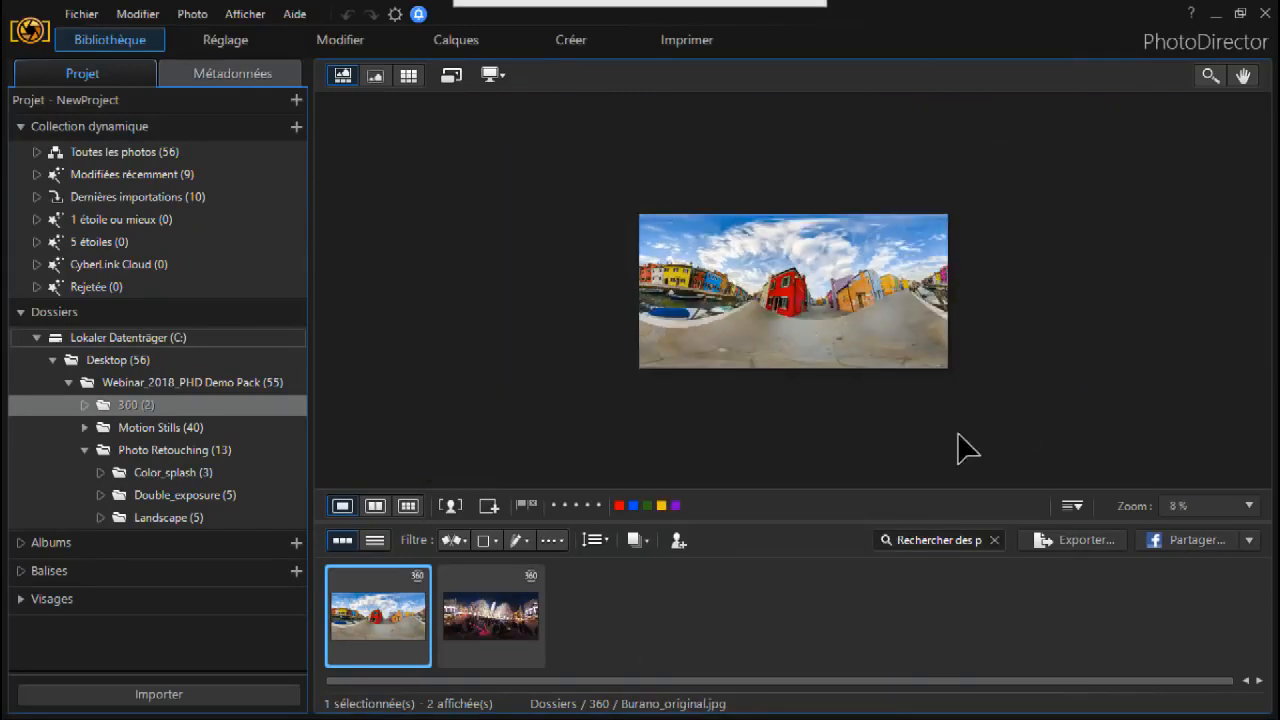
pyautogui.click(872, 338)
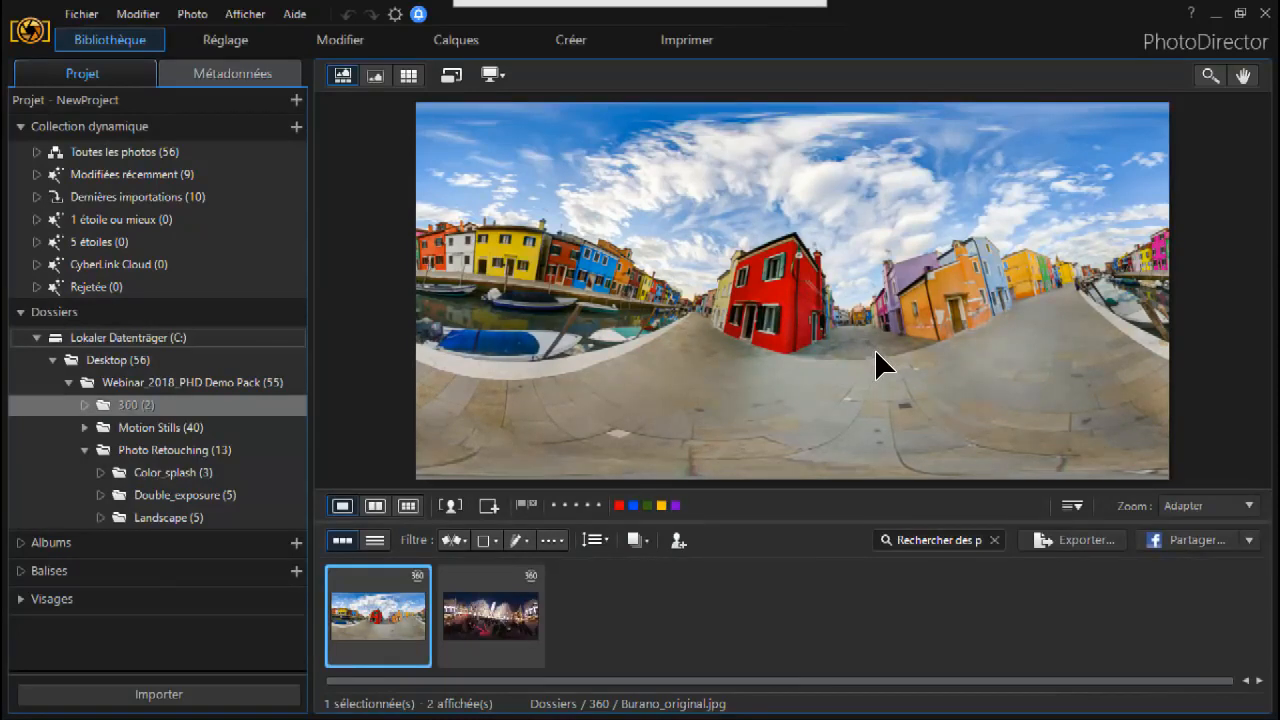
pyautogui.rightClick(847, 285)
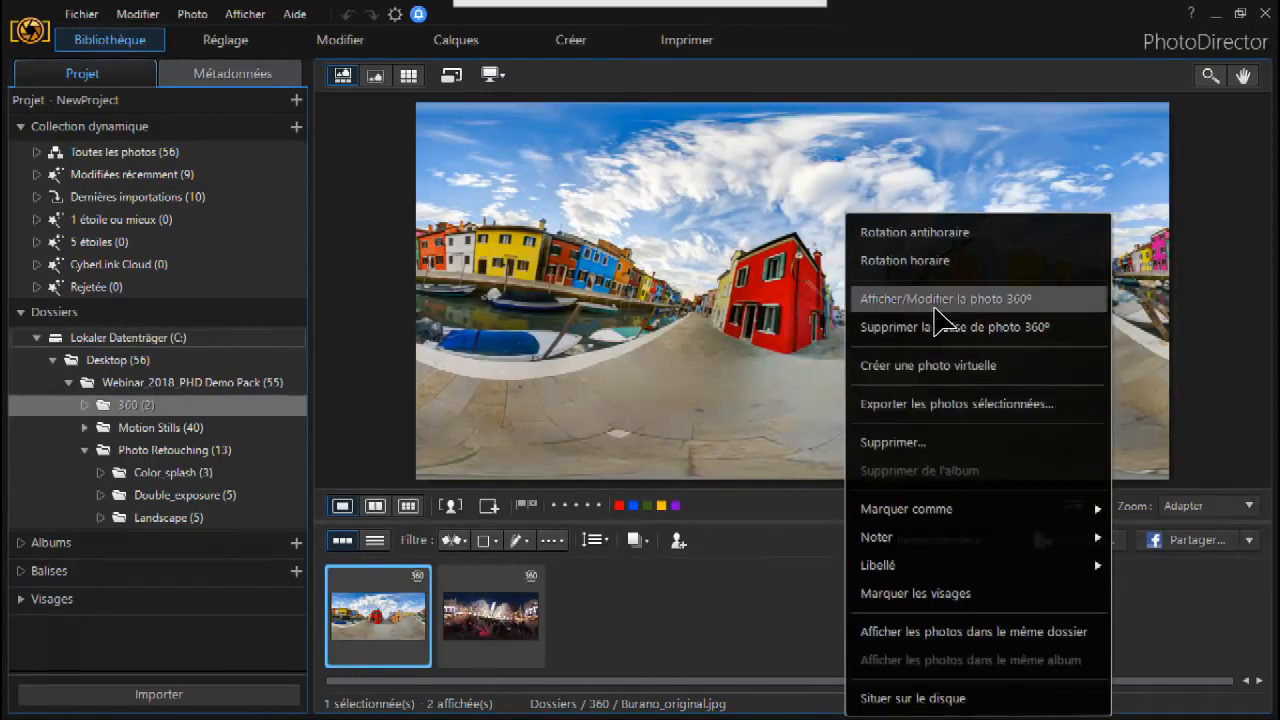
pyautogui.click(922, 302)
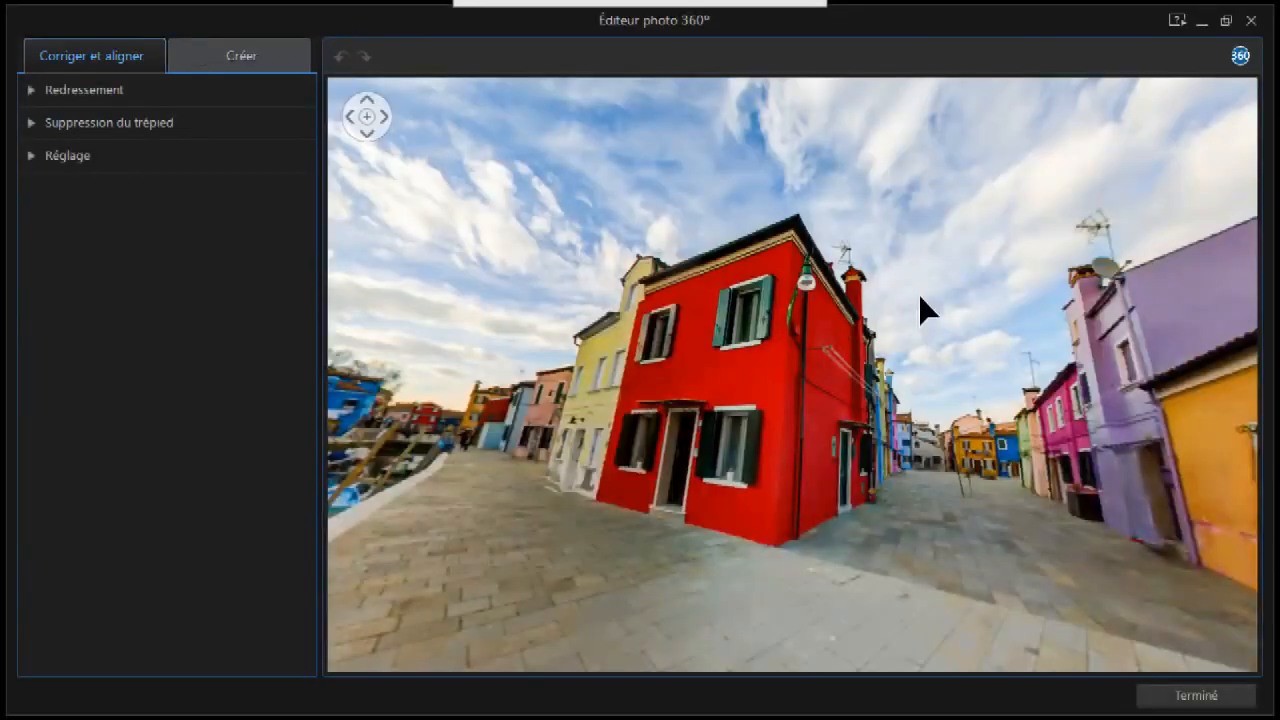
pyautogui.moveTo(920, 300); pyautogui.dragTo(694, 443)
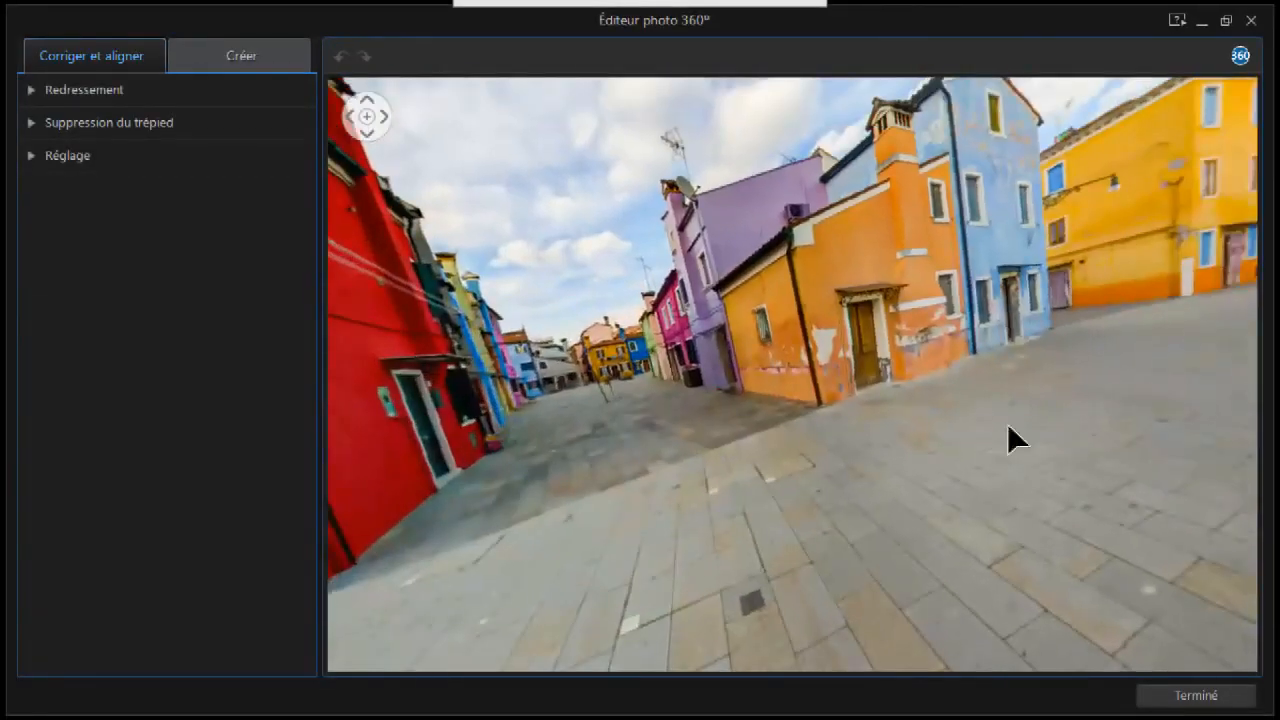
pyautogui.moveTo(964, 362); pyautogui.dragTo(718, 405)
pyautogui.moveTo(905, 369); pyautogui.dragTo(822, 344)
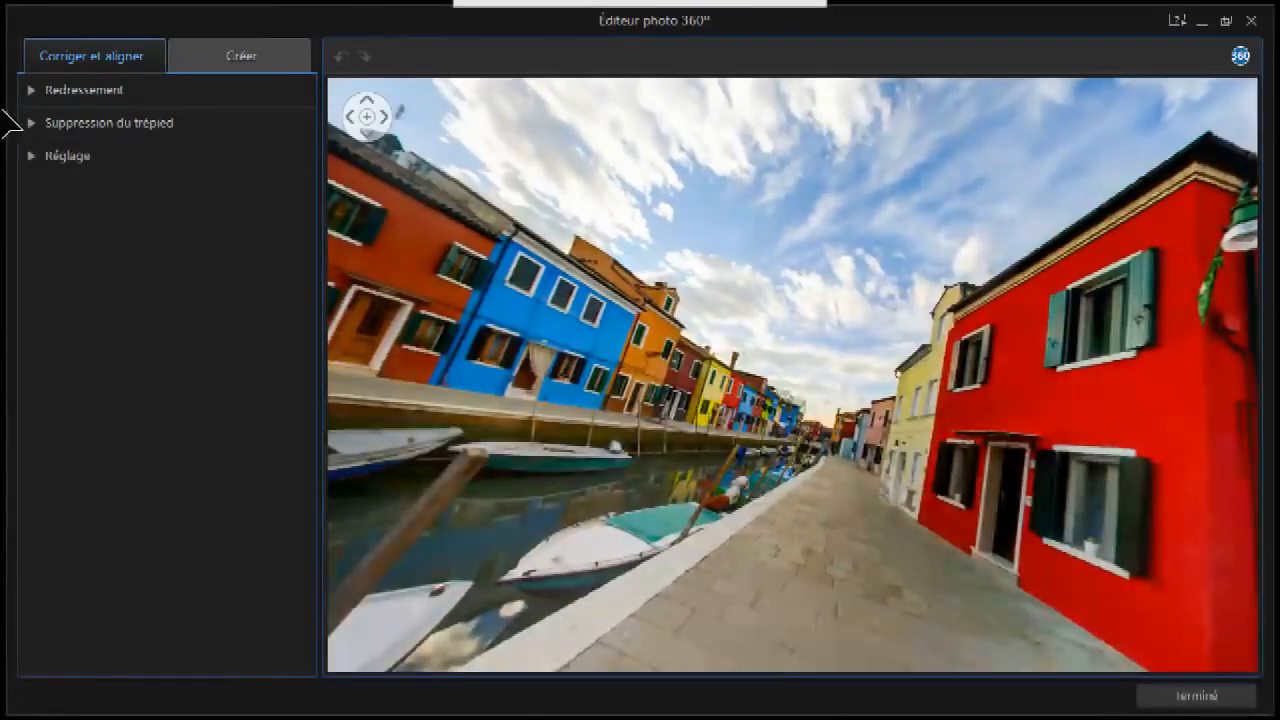
# Step: Use the straightening controls to shift the default view horizontally and vertically and adjust the tilt around the red house
pyautogui.click(79, 93)
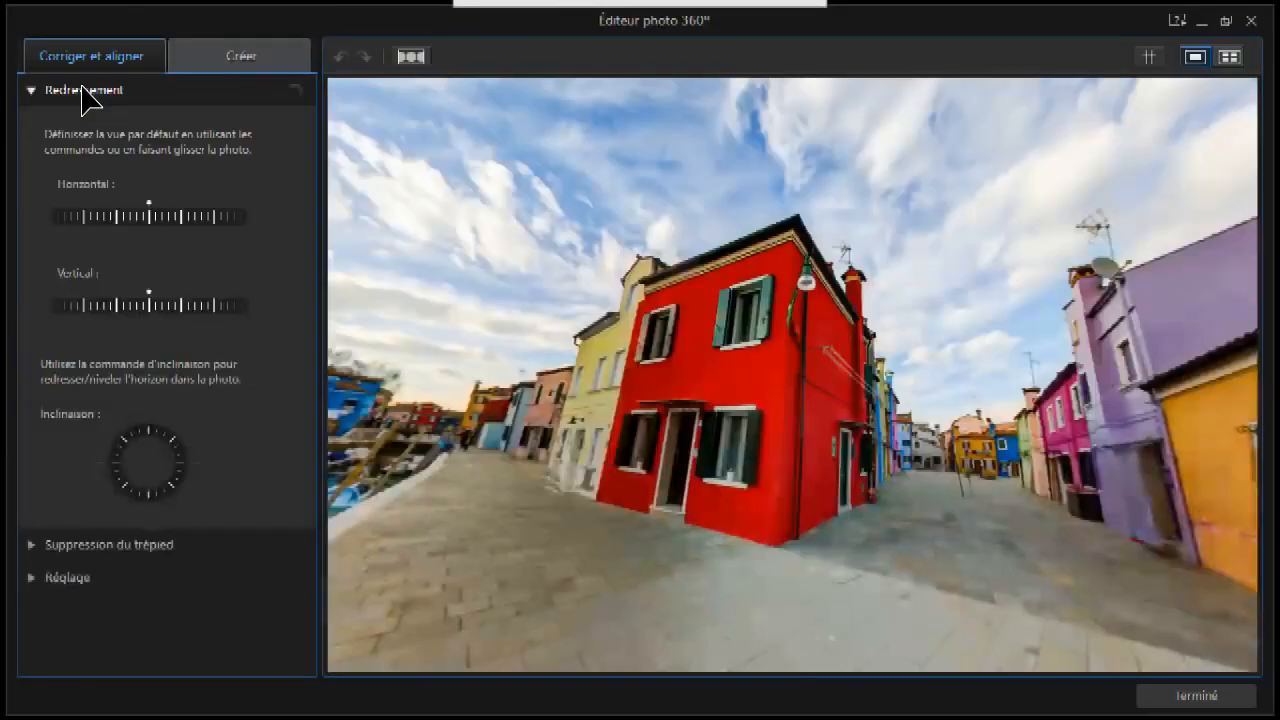
pyautogui.moveTo(783, 283); pyautogui.dragTo(734, 257)
pyautogui.moveTo(740, 365)
pyautogui.mouseDown()
pyautogui.moveTo(748, 357)
pyautogui.moveTo(748, 372)
pyautogui.mouseUp()
pyautogui.moveTo(768, 651)
pyautogui.mouseDown()
pyautogui.moveTo(720, 654)
pyautogui.moveTo(772, 652)
pyautogui.mouseUp()
pyautogui.moveTo(1229, 410)
pyautogui.mouseDown()
pyautogui.moveTo(1228, 425)
pyautogui.moveTo(1231, 403)
pyautogui.mouseUp()
pyautogui.moveTo(857, 371)
pyautogui.mouseDown()
pyautogui.moveTo(849, 391)
pyautogui.moveTo(850, 377)
pyautogui.mouseUp()
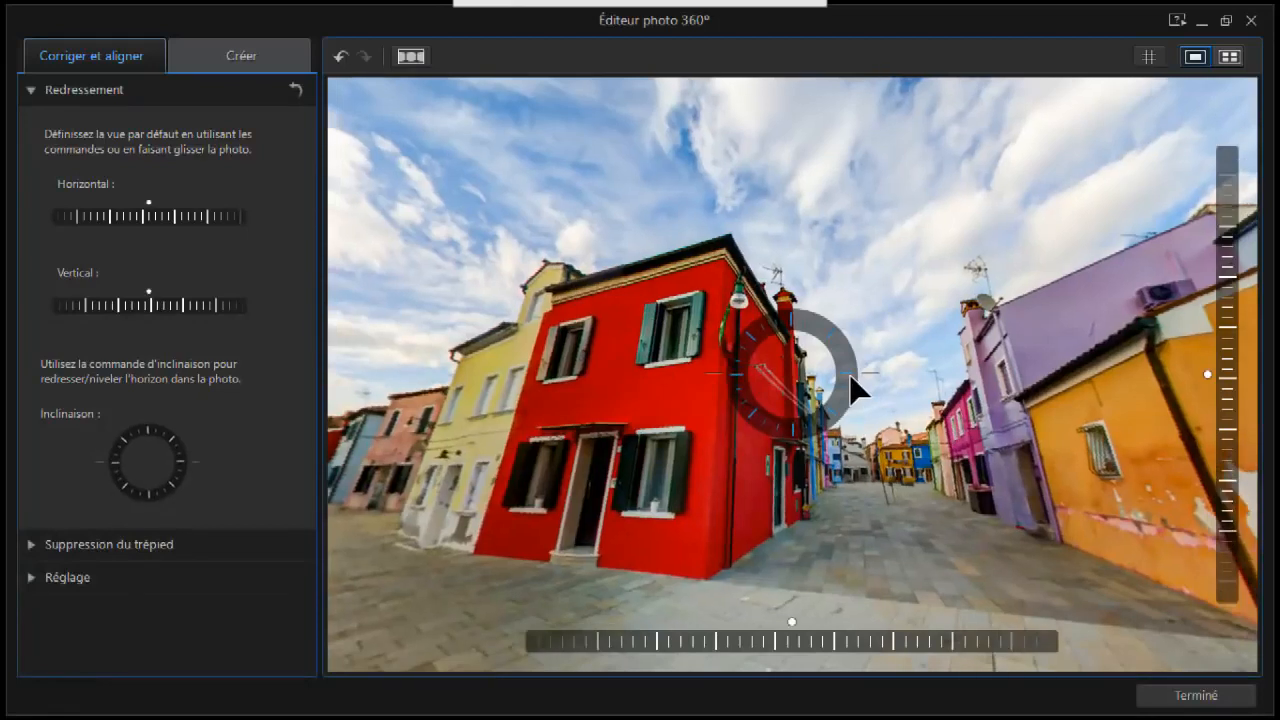
# Step: Show the front, back, left and right views together and level the horizon across all four
pyautogui.click(1230, 56)
pyautogui.moveTo(580, 163)
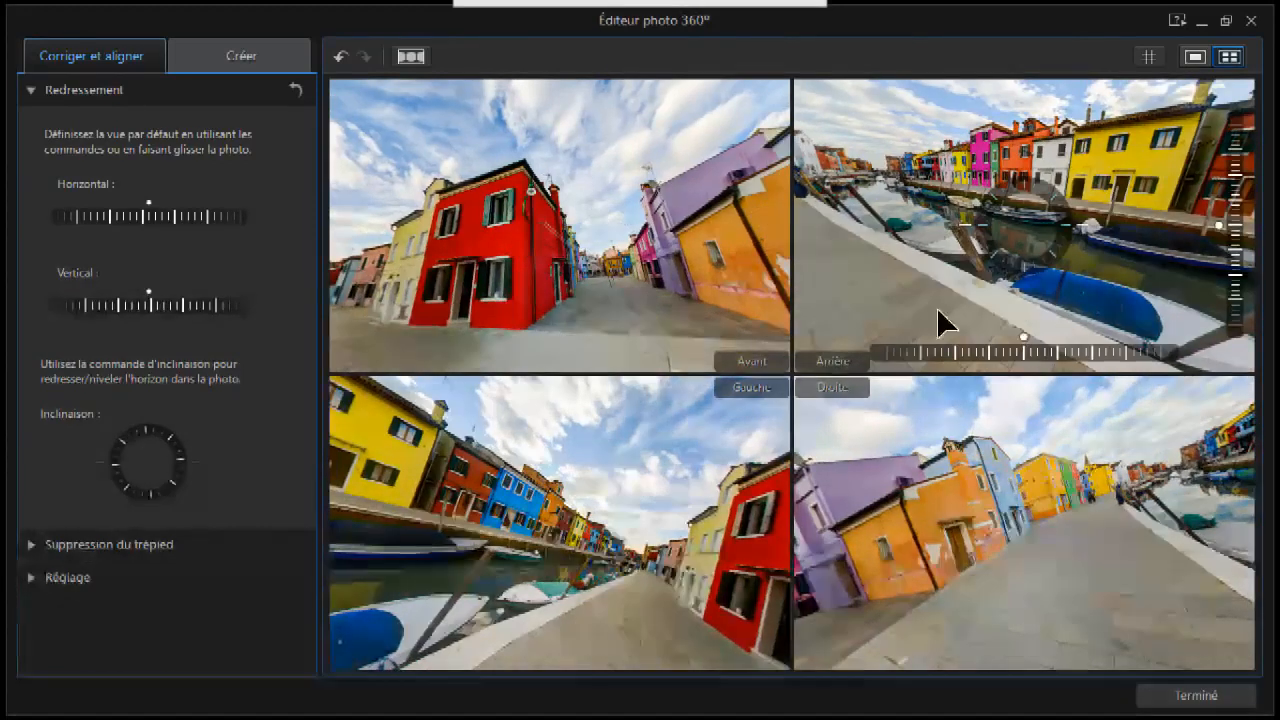
pyautogui.moveTo(555, 495)
pyautogui.moveTo(522, 488); pyautogui.dragTo(518, 499)
pyautogui.moveTo(1062, 535); pyautogui.dragTo(1074, 533)
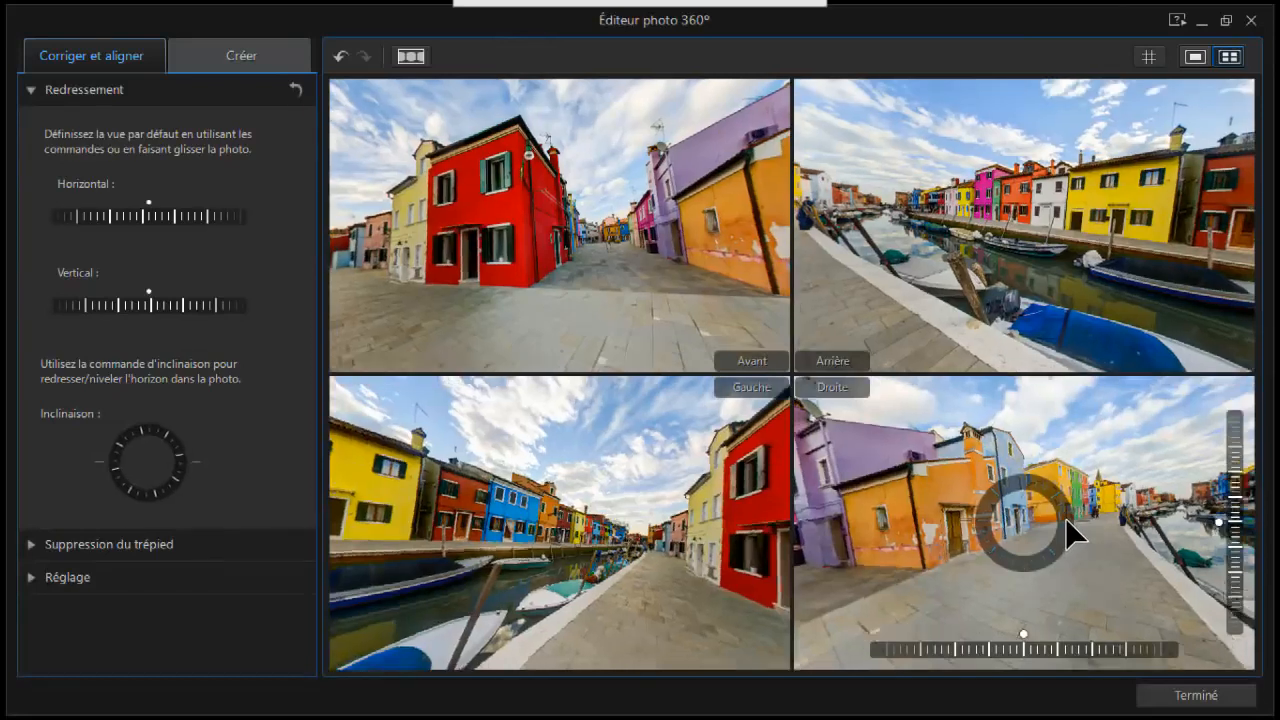
pyautogui.moveTo(1000, 325)
pyautogui.moveTo(737, 291)
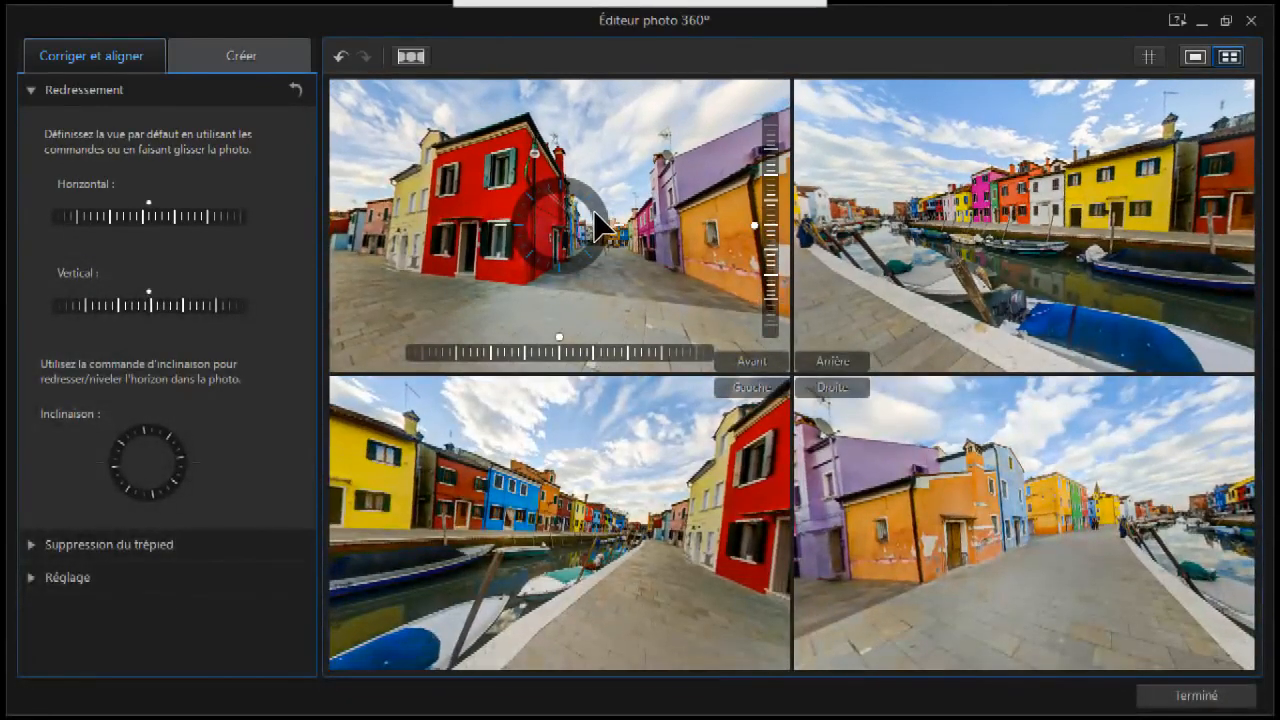
pyautogui.moveTo(676, 382)
pyautogui.moveTo(522, 537); pyautogui.dragTo(514, 516)
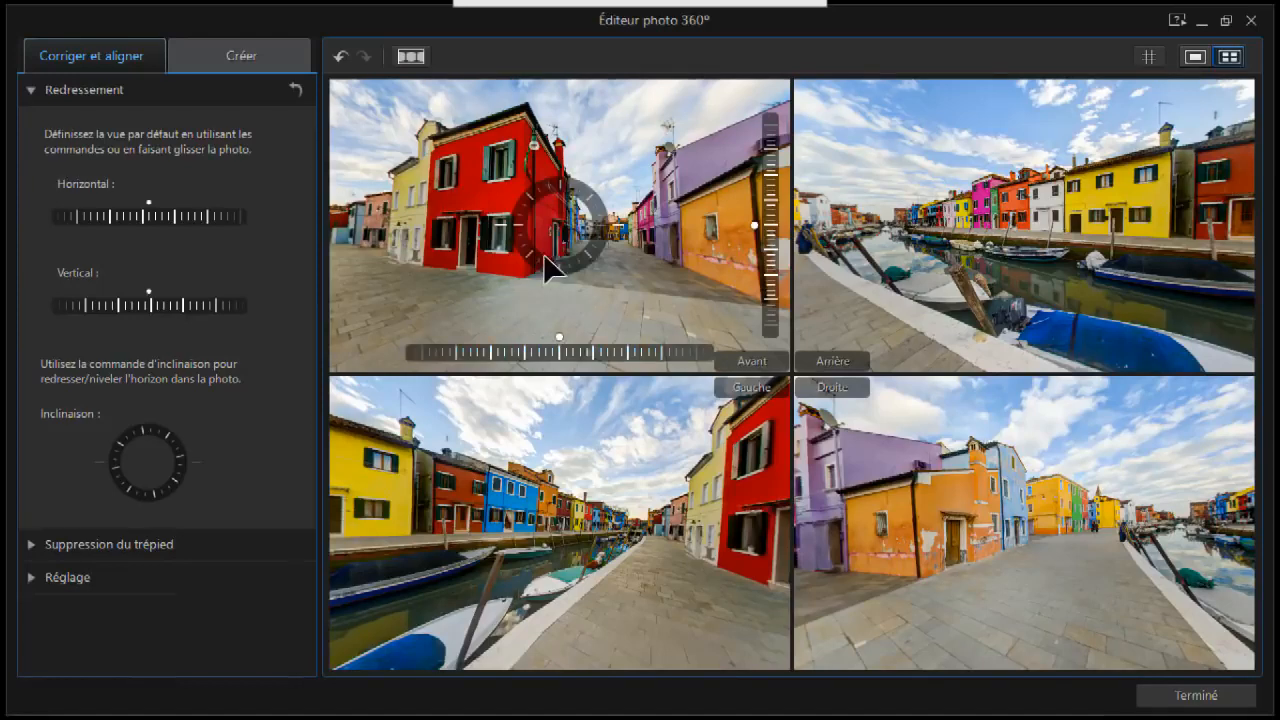
pyautogui.click(410, 57)
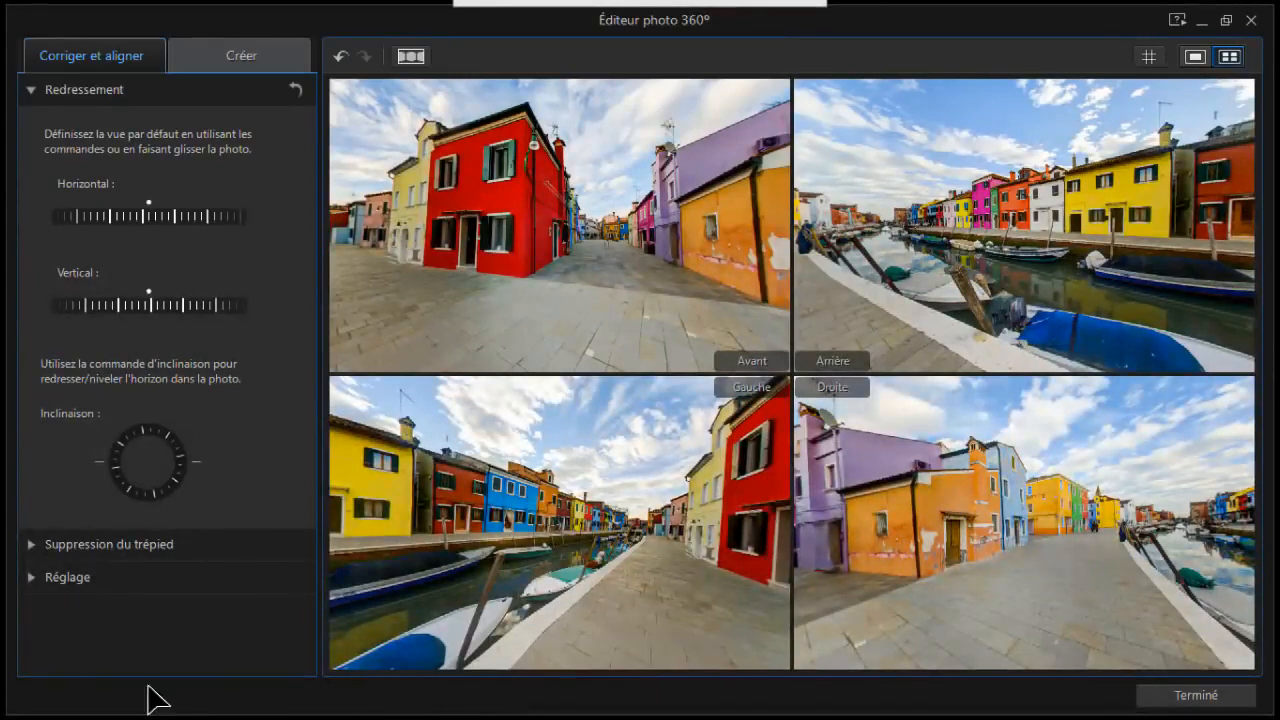
# Step: Set temperature -8, contrast 32, brightest tones -16, darkest tones -32 and saturation 24, then finish the 360° edit
pyautogui.click(52, 578)
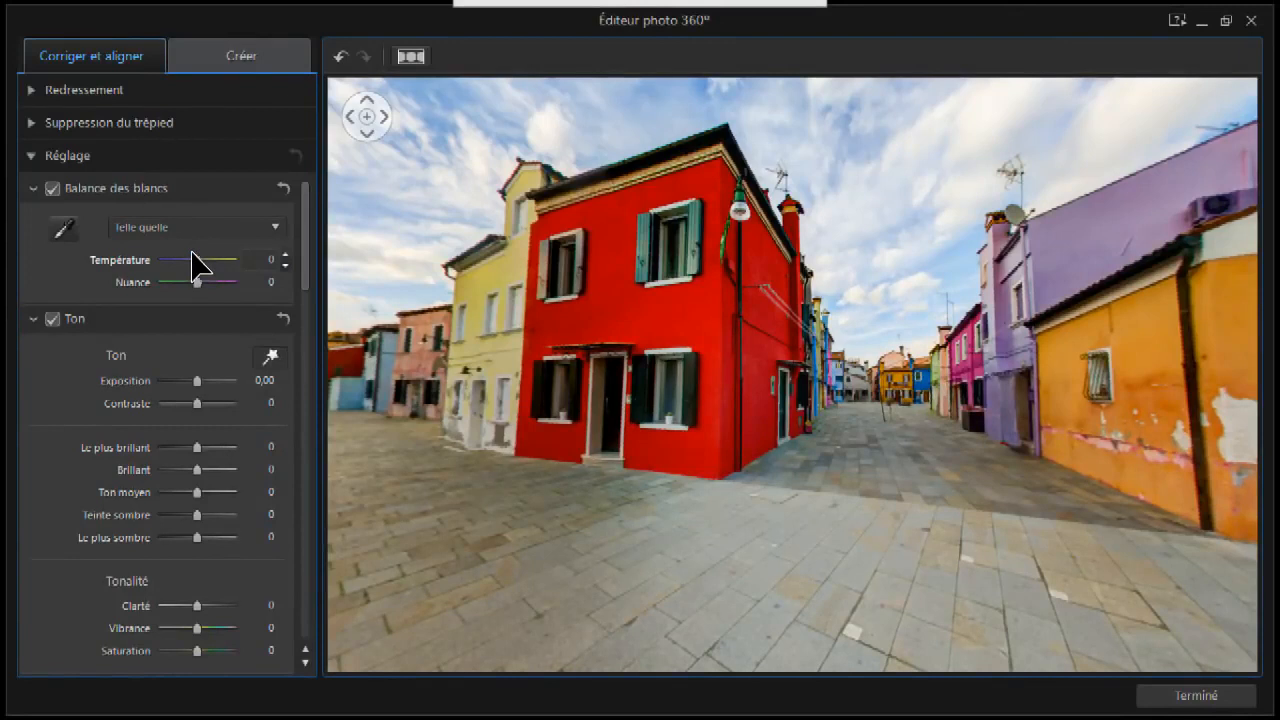
pyautogui.moveTo(193, 256); pyautogui.dragTo(190, 255)
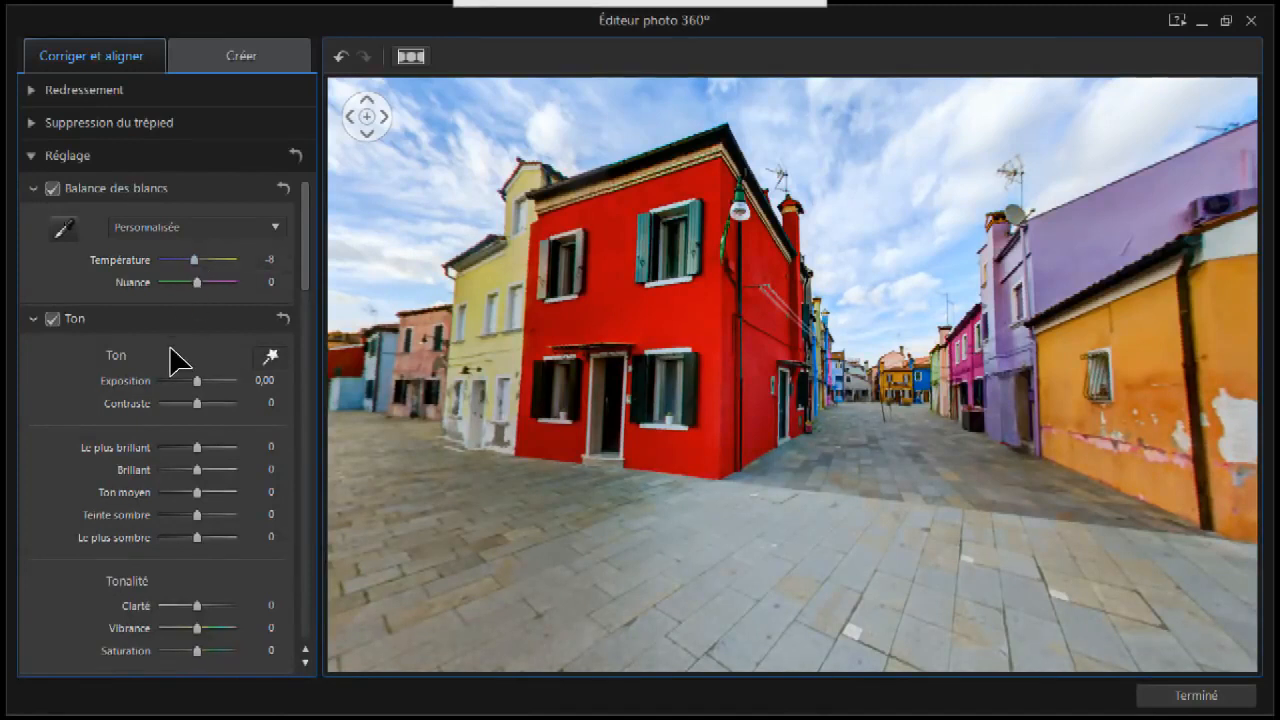
pyautogui.moveTo(197, 408); pyautogui.dragTo(210, 408)
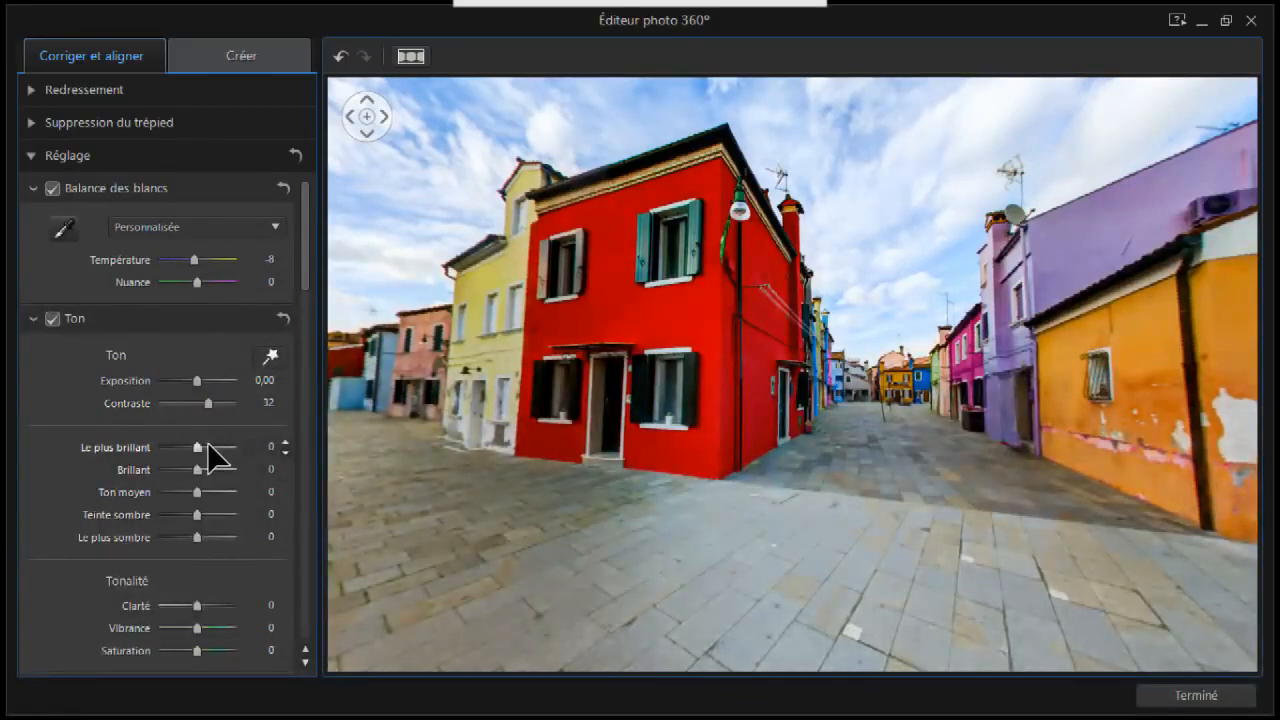
pyautogui.moveTo(194, 443); pyautogui.dragTo(189, 442)
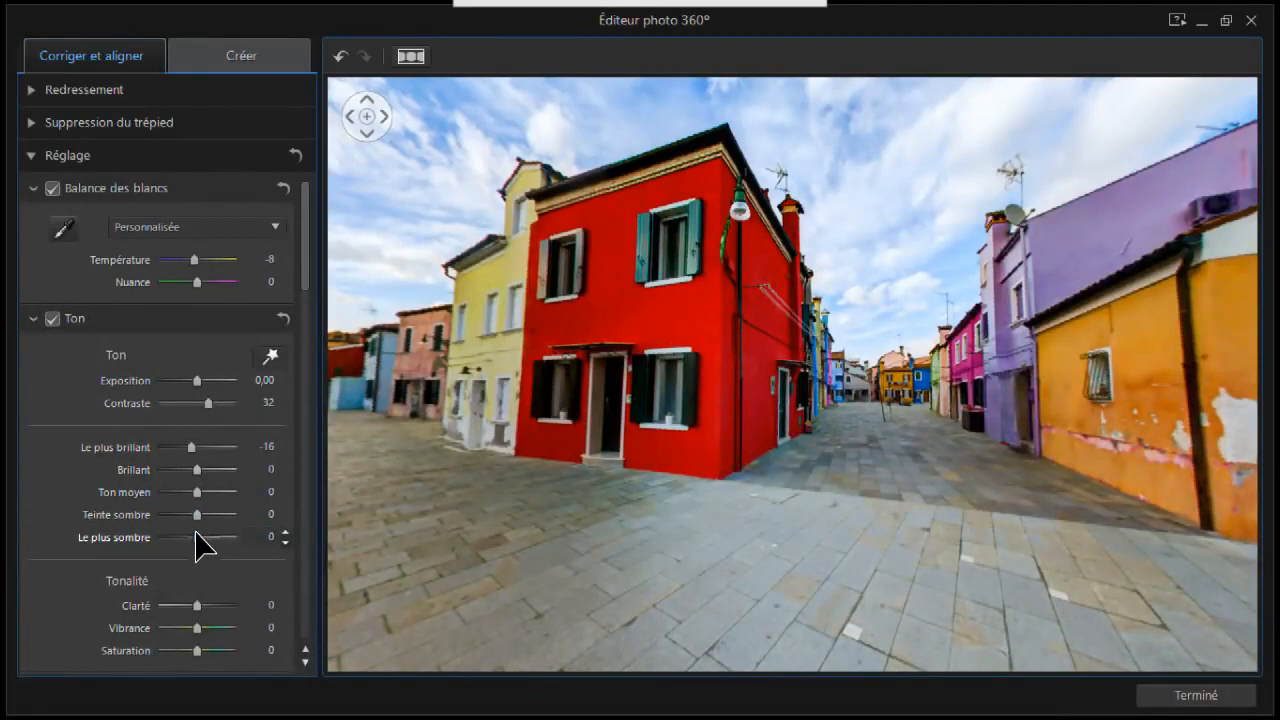
pyautogui.moveTo(194, 532); pyautogui.dragTo(185, 532)
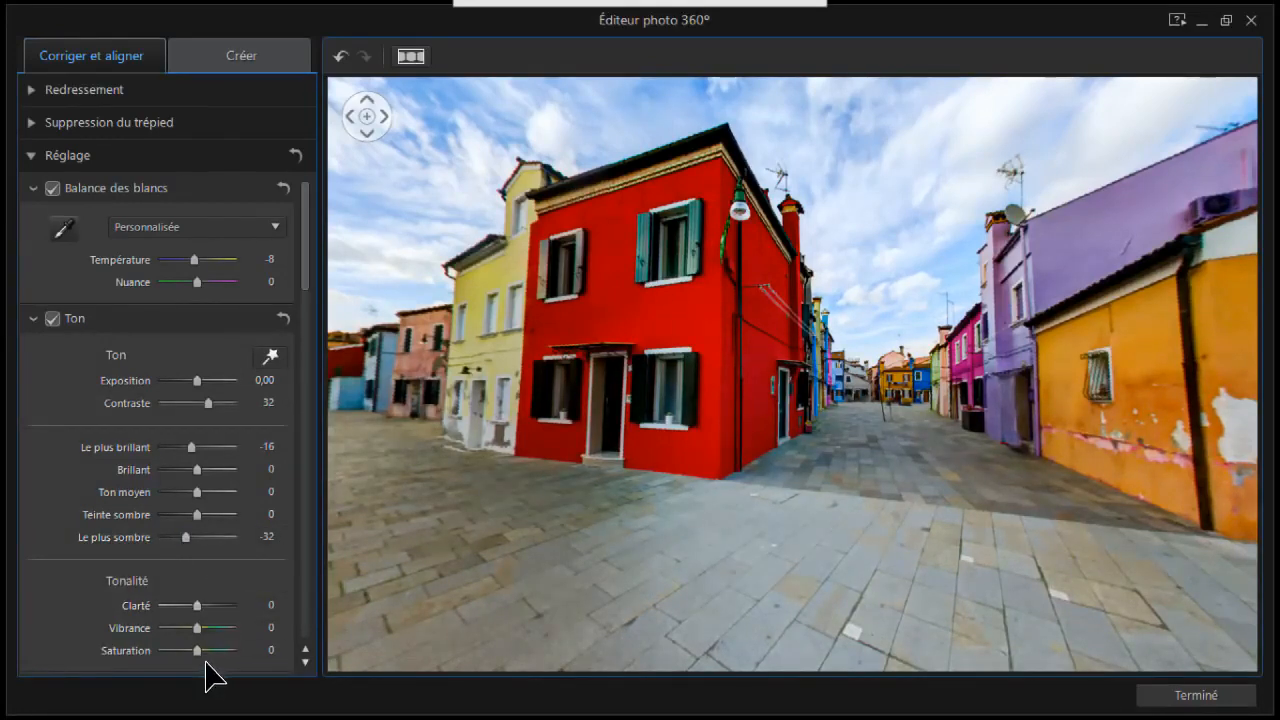
pyautogui.moveTo(201, 652); pyautogui.dragTo(208, 653)
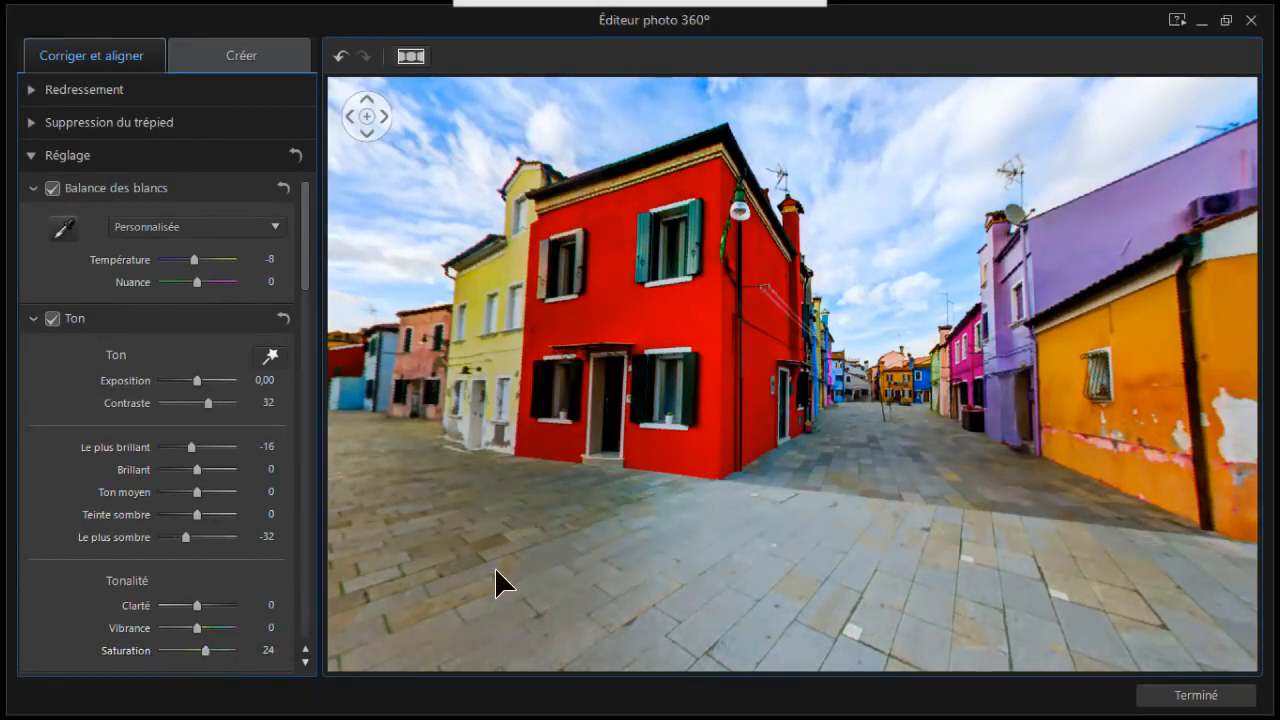
pyautogui.click(1178, 695)
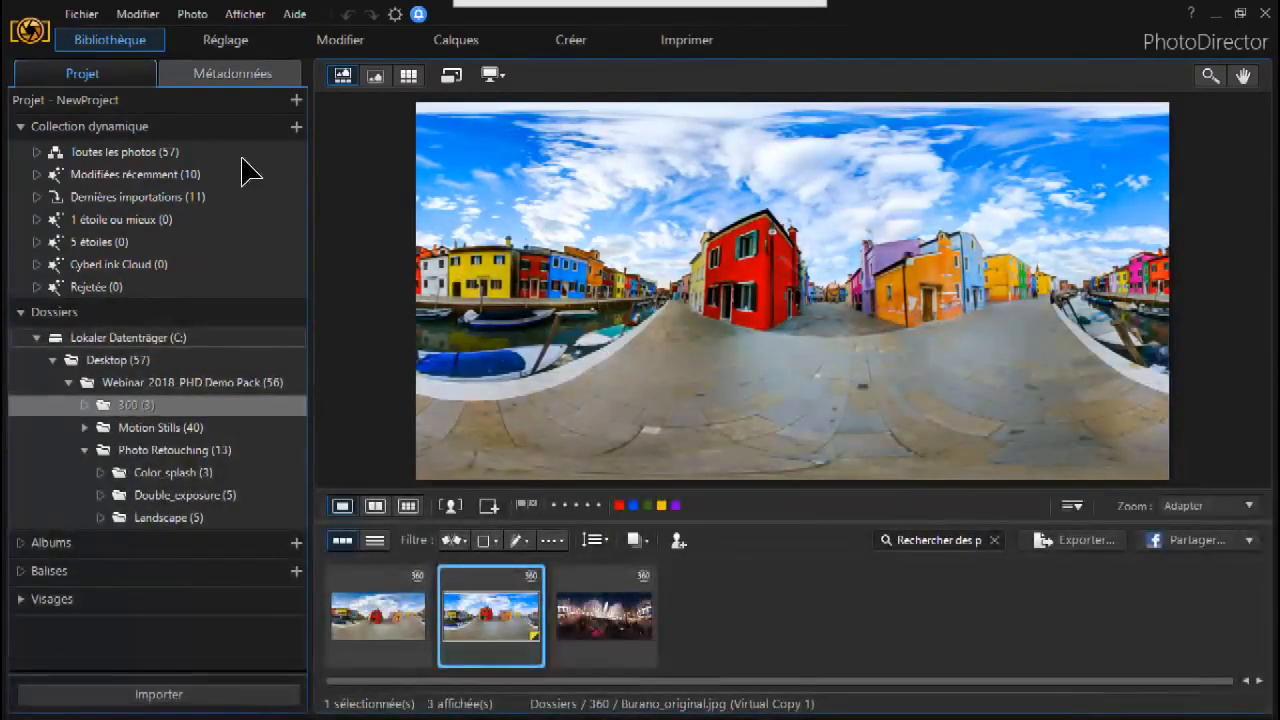
# Step: Add a gradient mask from the top of the sky down to the pavement, with temperature -8 and slightly higher contrast
pyautogui.click(225, 42)
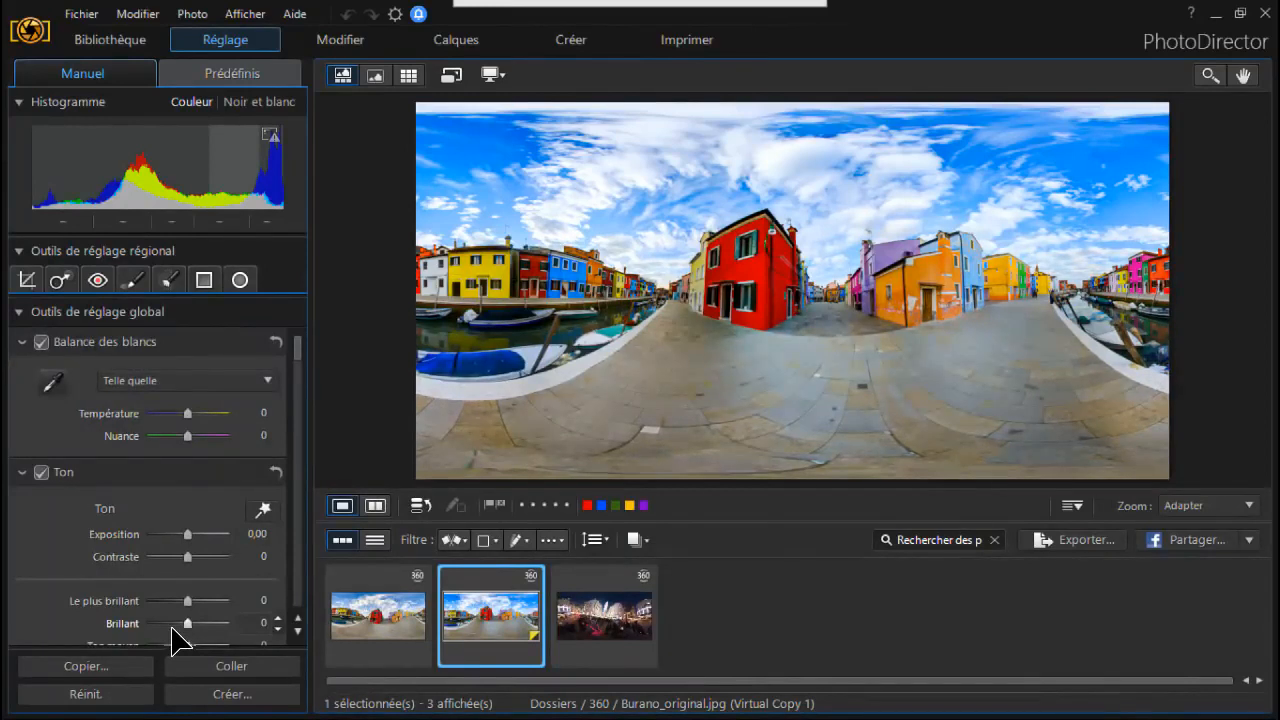
pyautogui.click(204, 280)
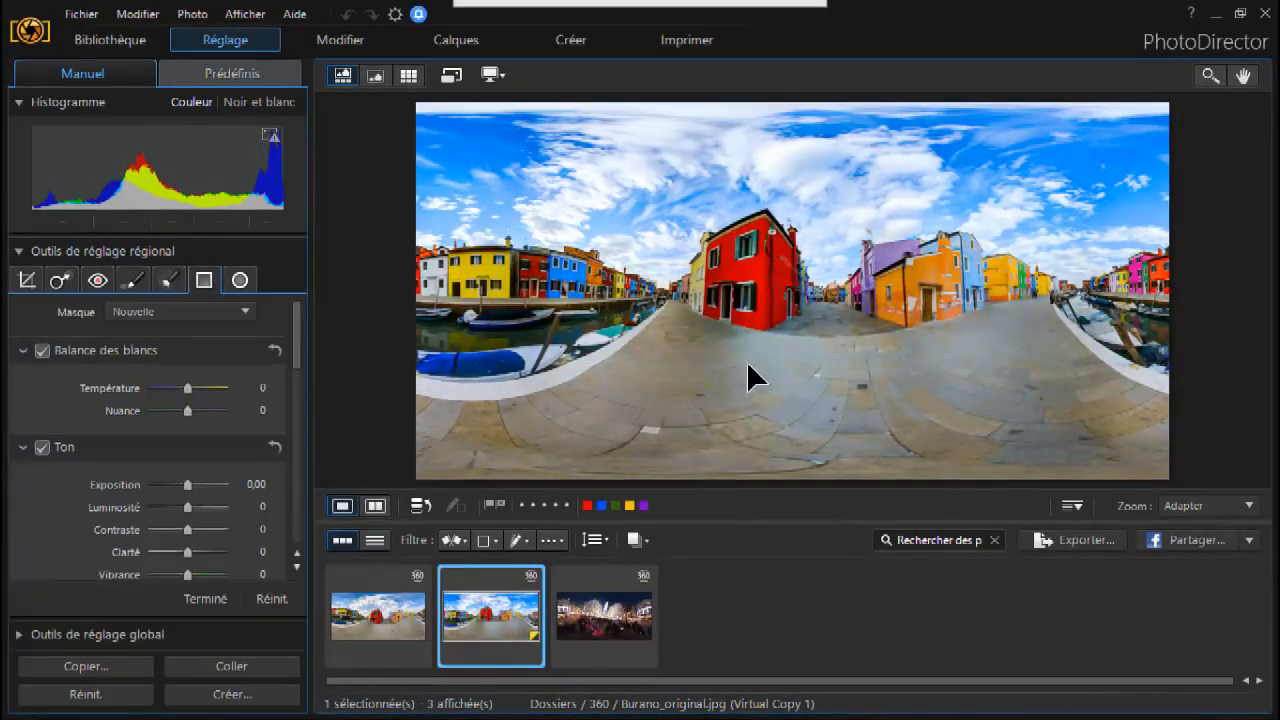
pyautogui.moveTo(777, 107); pyautogui.dragTo(777, 467)
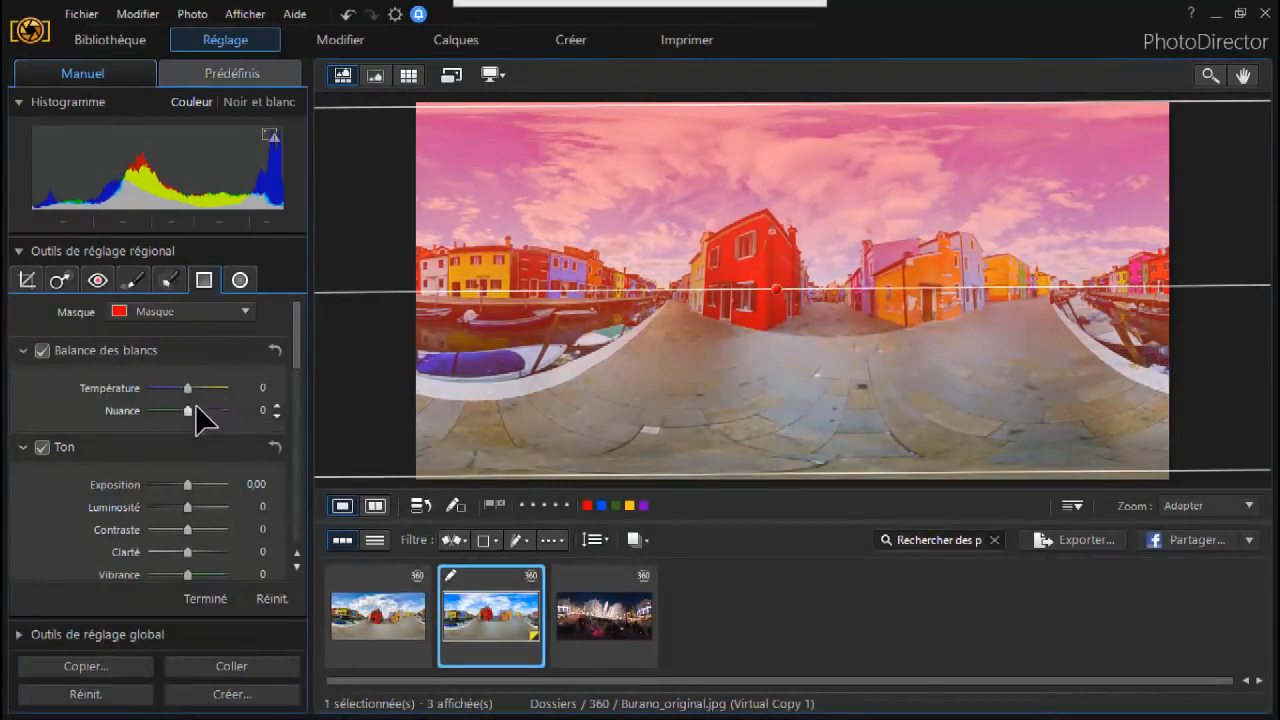
pyautogui.moveTo(184, 386); pyautogui.dragTo(186, 399)
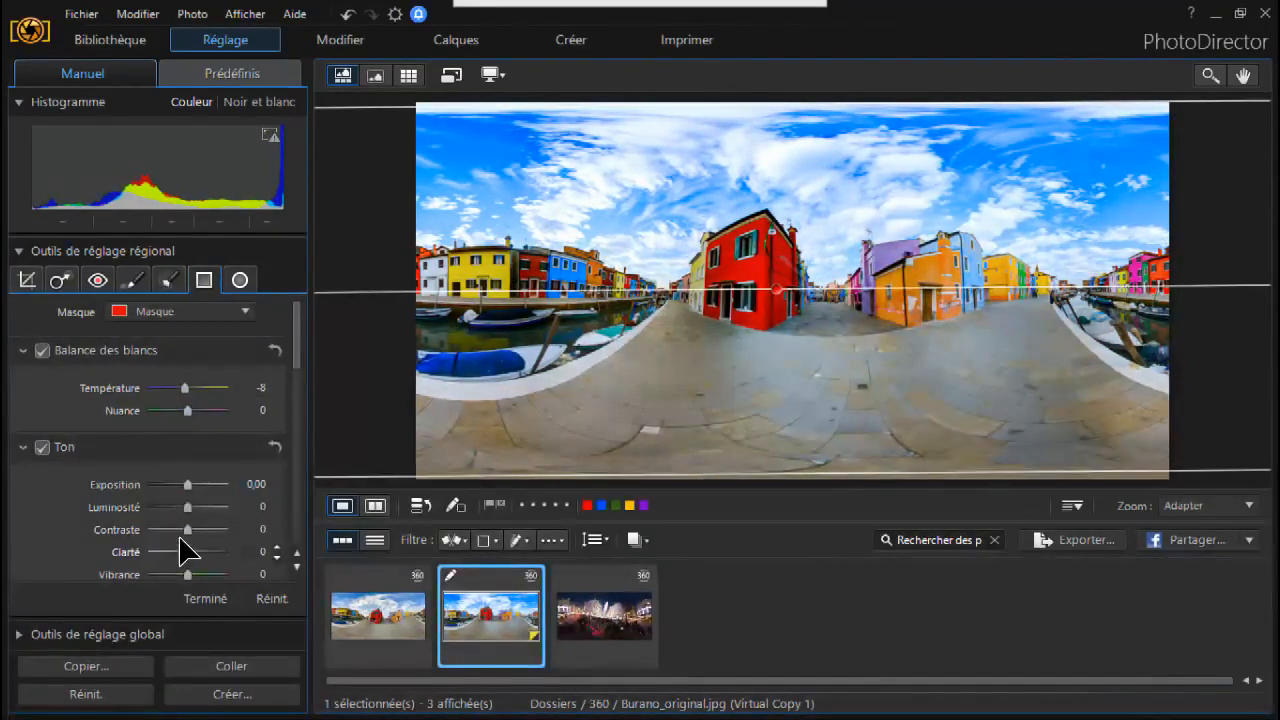
pyautogui.moveTo(188, 529); pyautogui.dragTo(191, 529)
# Step: Apply a global HDR effect to the photo with glow strength 20 and edge strength 2
pyautogui.click(52, 636)
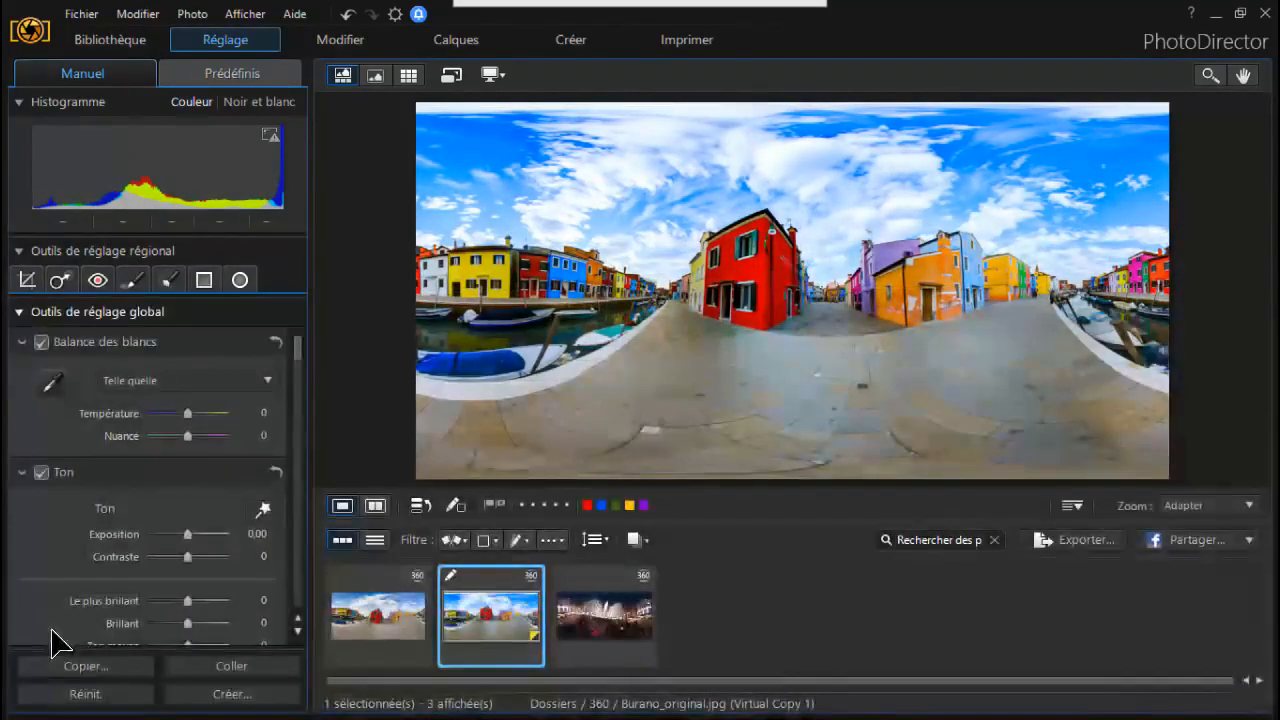
pyautogui.scroll(-10, 300, 375)
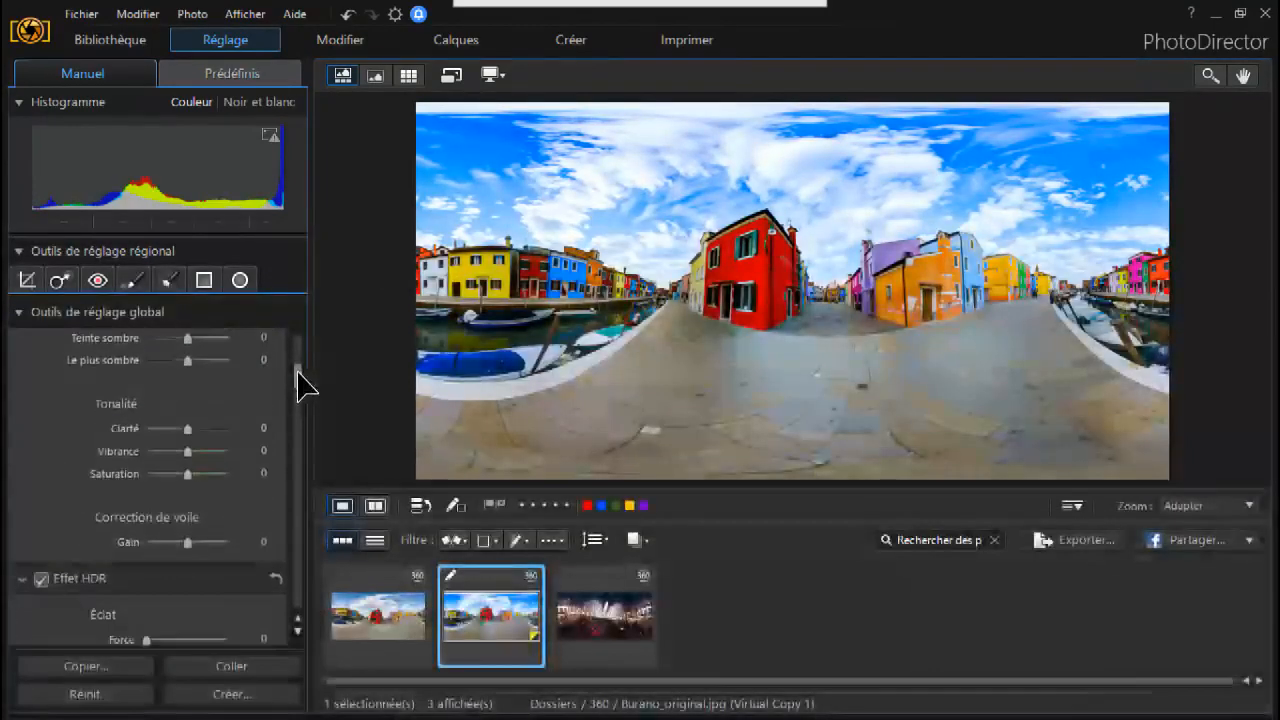
pyautogui.scroll(3, 294, 396)
pyautogui.moveTo(147, 384); pyautogui.dragTo(152, 380)
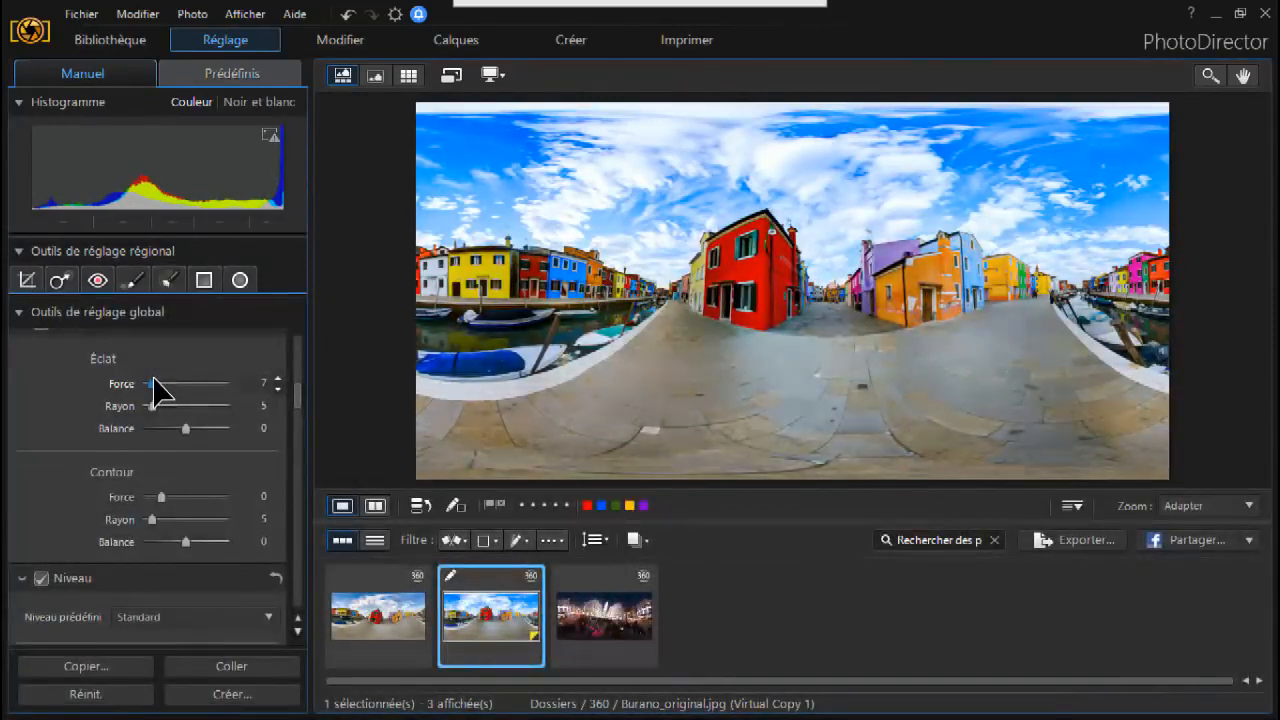
pyautogui.moveTo(153, 379); pyautogui.dragTo(156, 379)
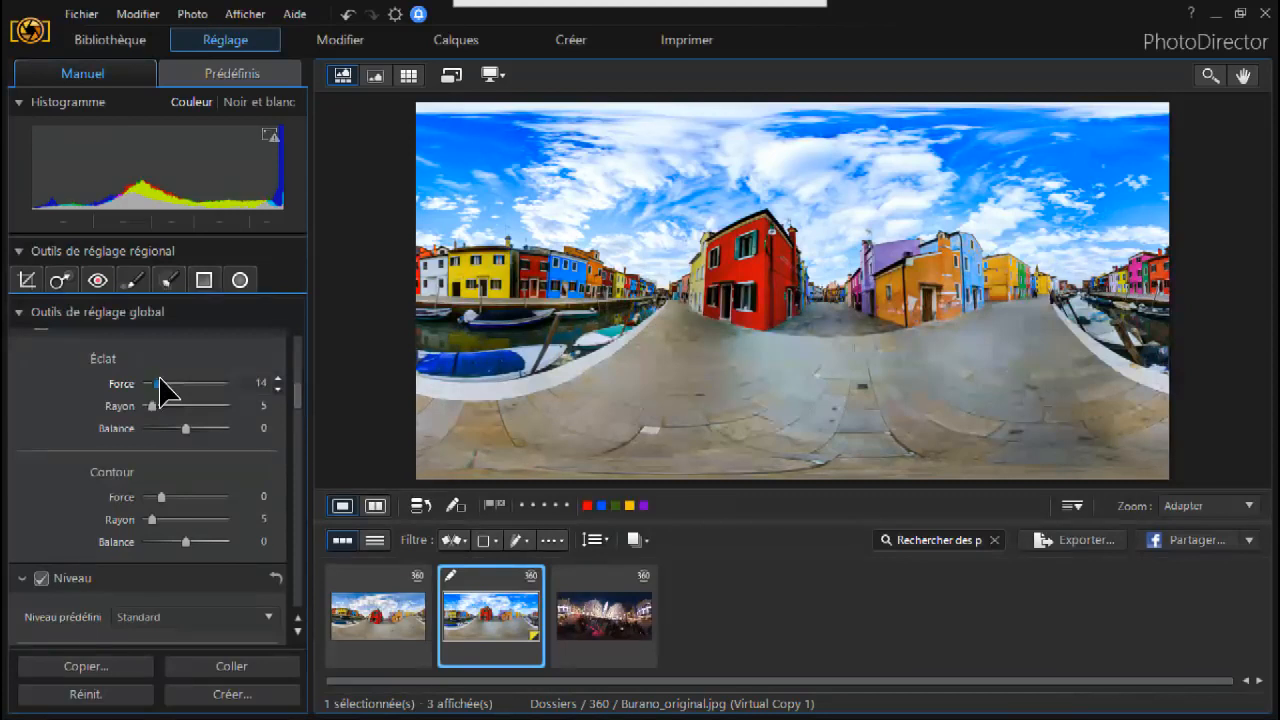
pyautogui.moveTo(160, 388); pyautogui.dragTo(166, 390)
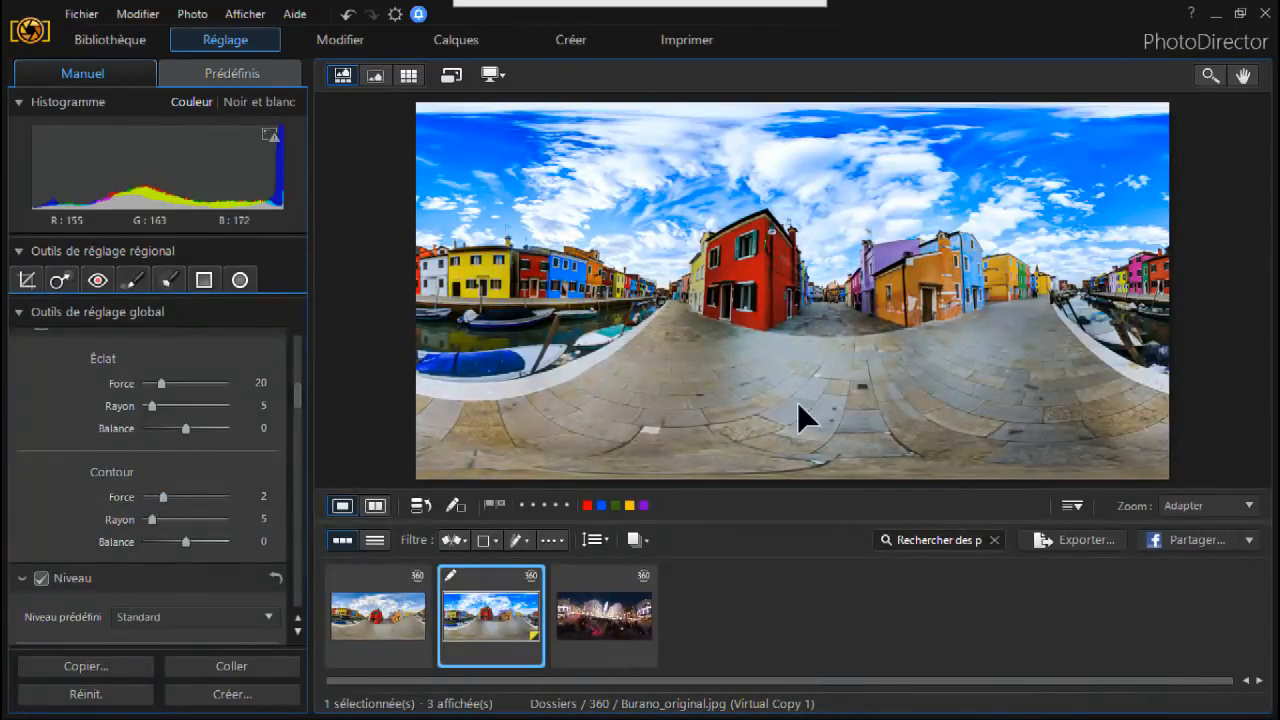
# Step: Reopen the adjusted virtual copy in the 360° photo editor, look around the scene and show the creation options
pyautogui.rightClick(849, 322)
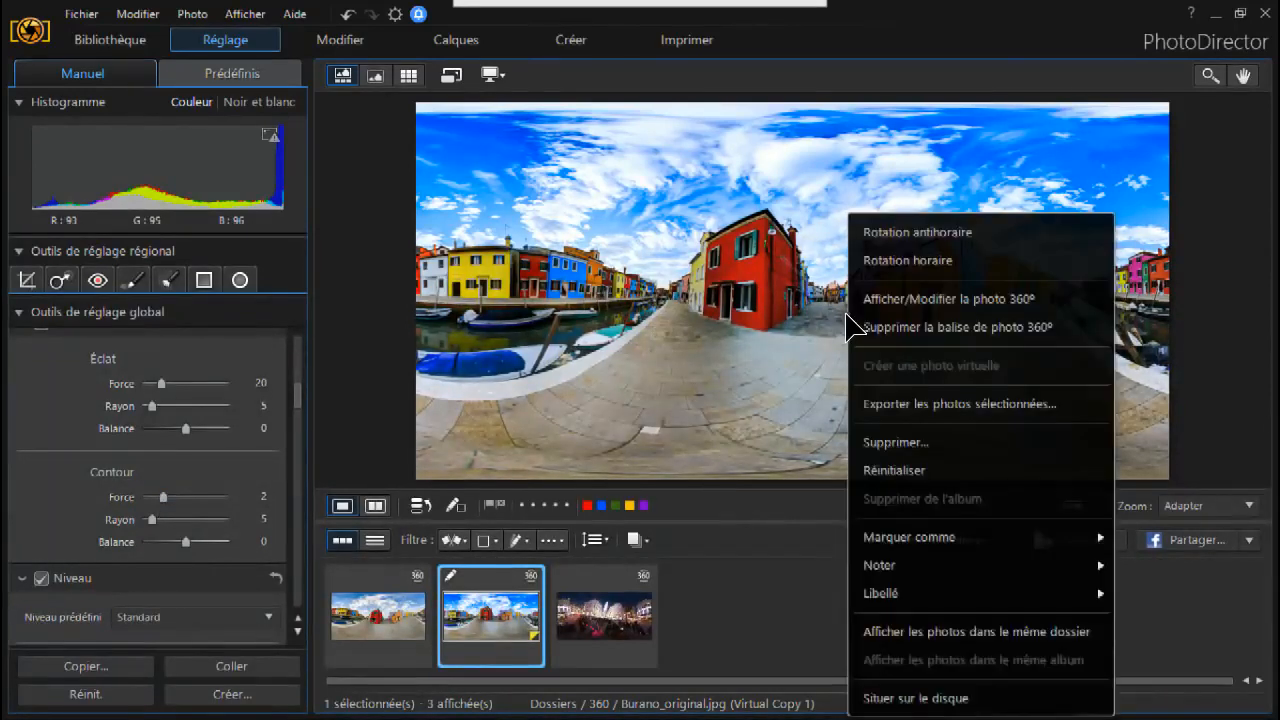
pyautogui.click(907, 301)
pyautogui.moveTo(898, 362); pyautogui.dragTo(623, 409)
pyautogui.moveTo(845, 417); pyautogui.dragTo(655, 414)
pyautogui.moveTo(916, 399); pyautogui.dragTo(724, 409)
pyautogui.moveTo(807, 411); pyautogui.dragTo(637, 410)
pyautogui.moveTo(742, 412); pyautogui.dragTo(655, 415)
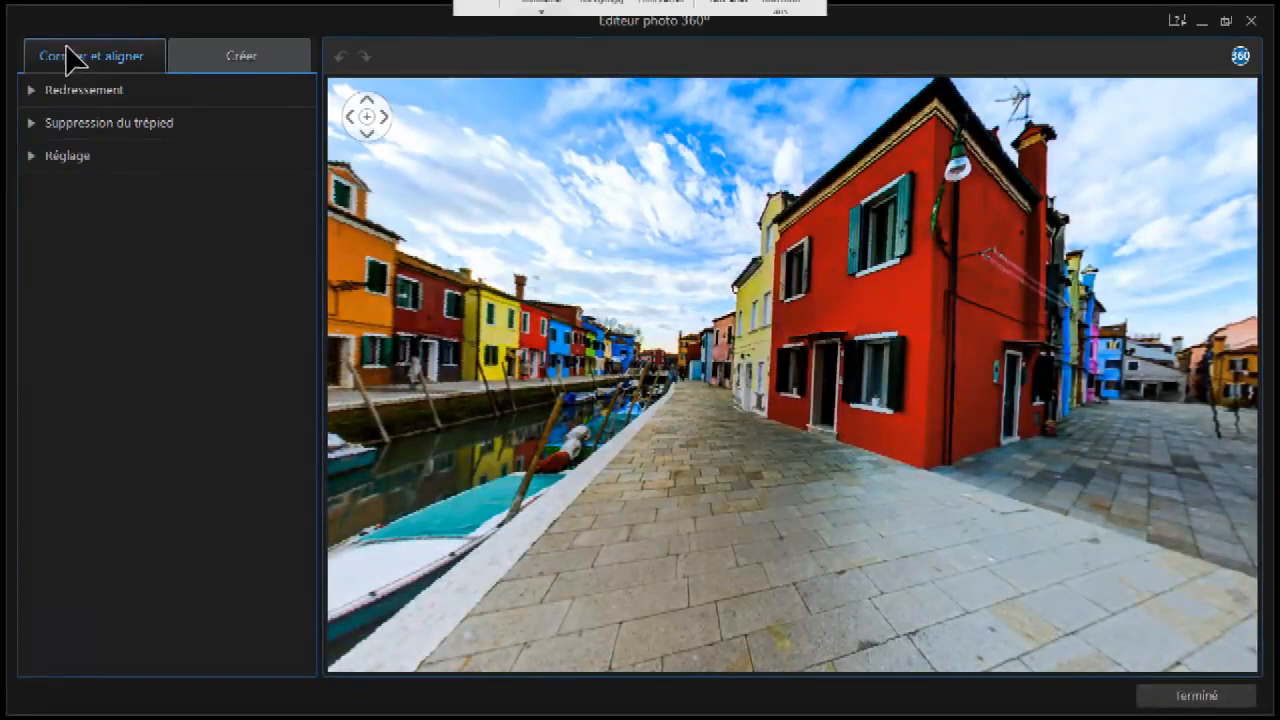
pyautogui.click(240, 58)
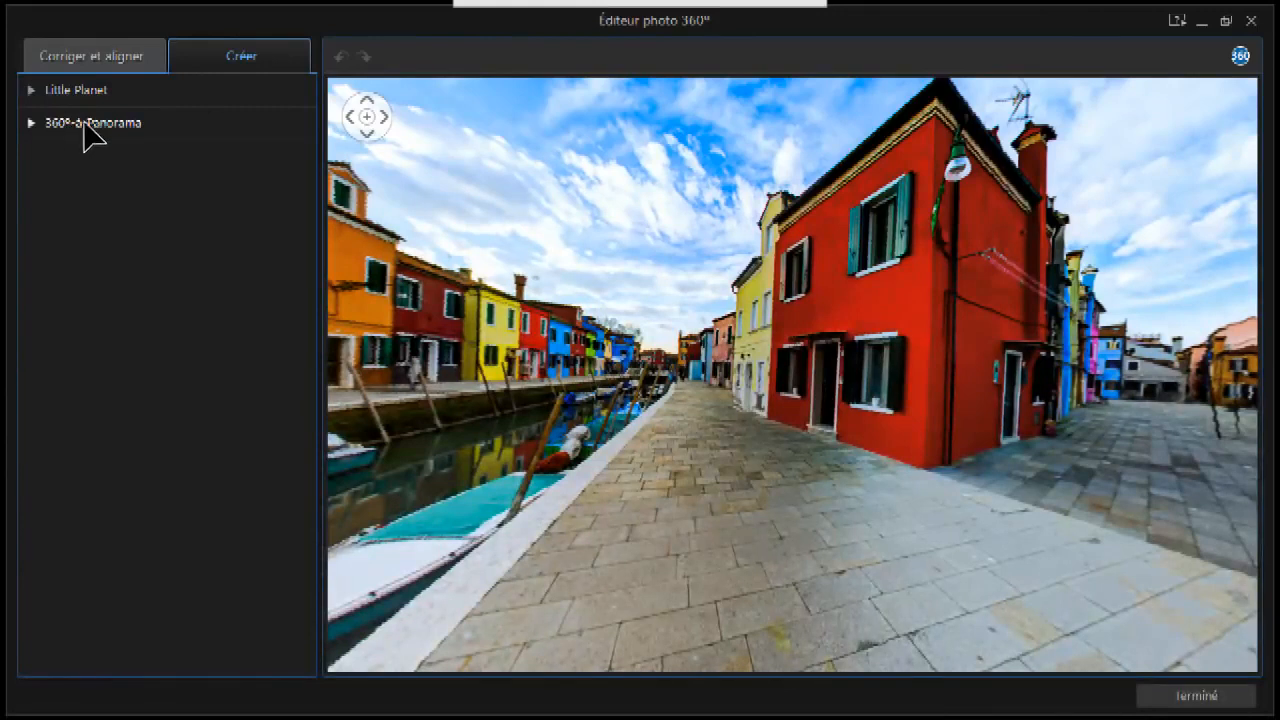
# Step: Create a Little Planet with 3:2 proportions, trying 5:4 and the sky-side mode before returning to 3:2 and the ground side
pyautogui.click(56, 91)
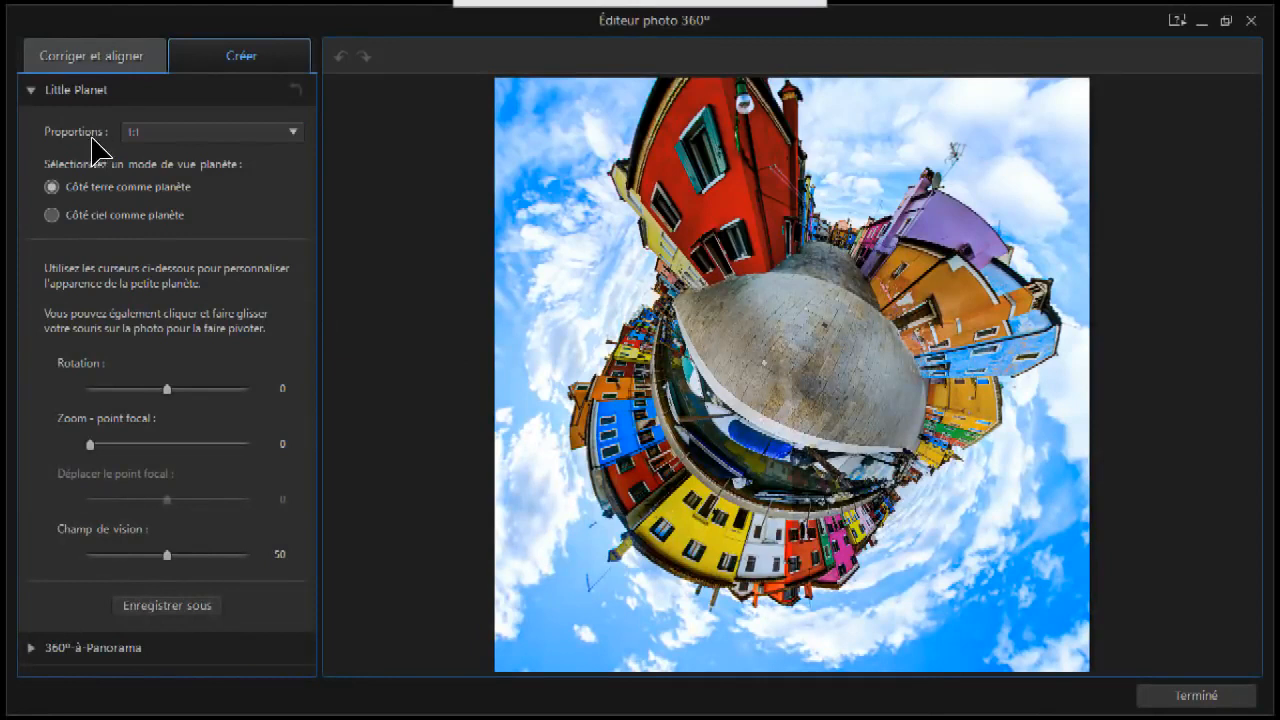
pyautogui.click(180, 131)
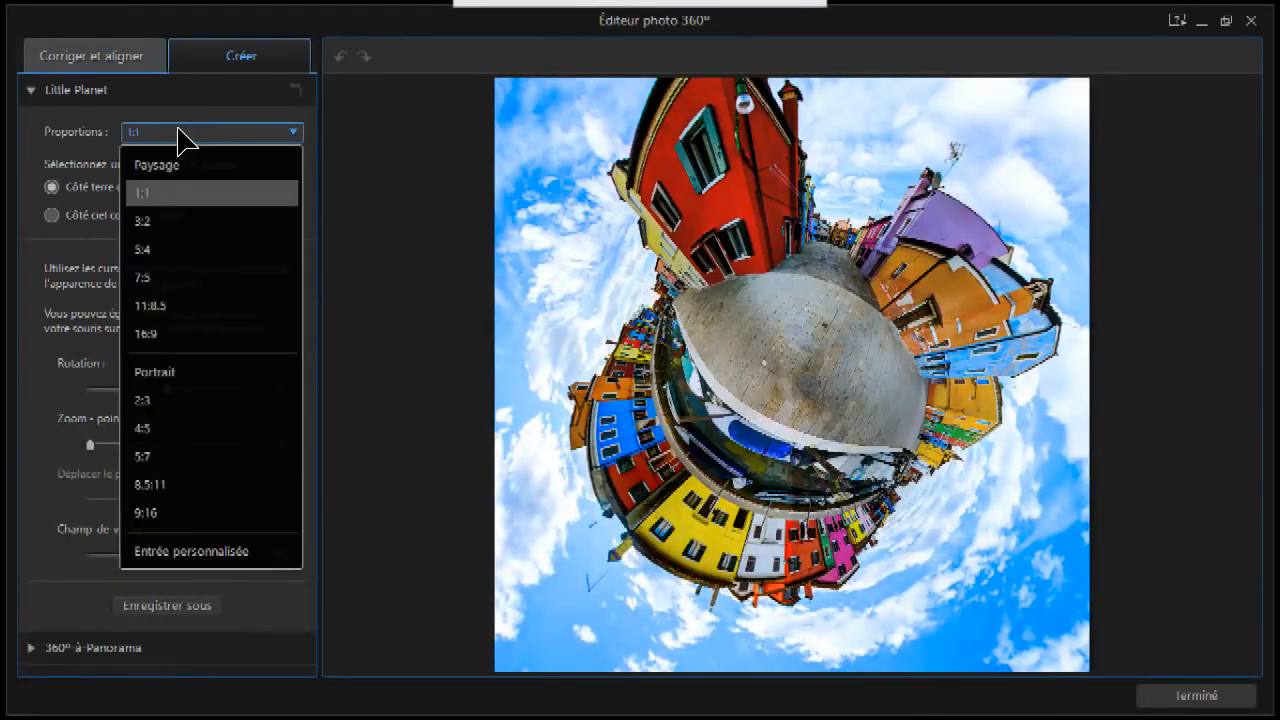
pyautogui.click(166, 221)
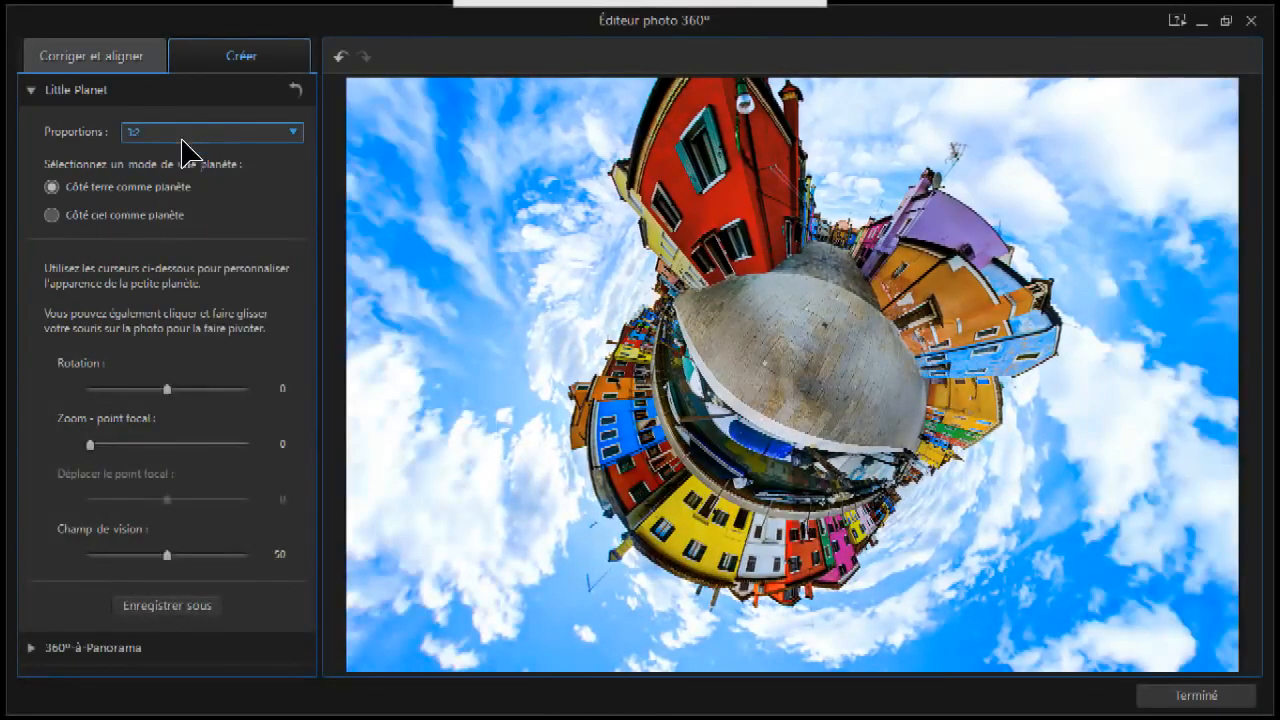
pyautogui.click(193, 136)
pyautogui.click(157, 246)
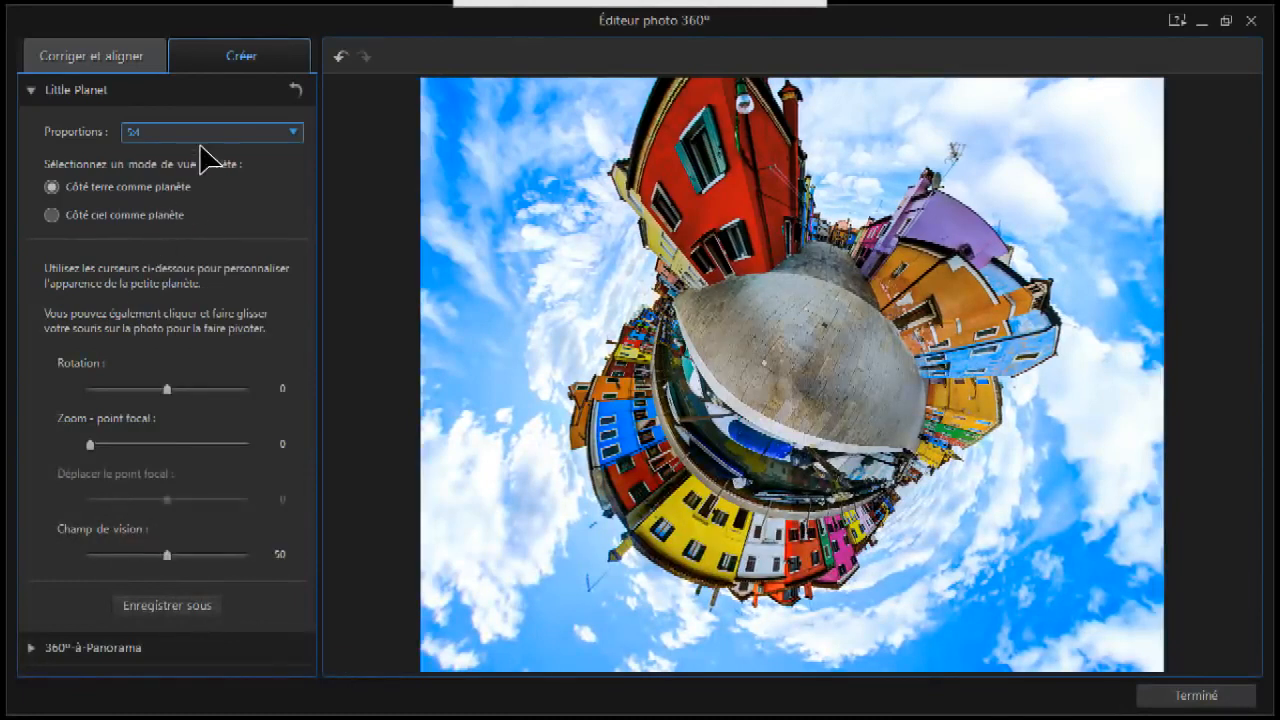
pyautogui.click(207, 135)
pyautogui.click(170, 221)
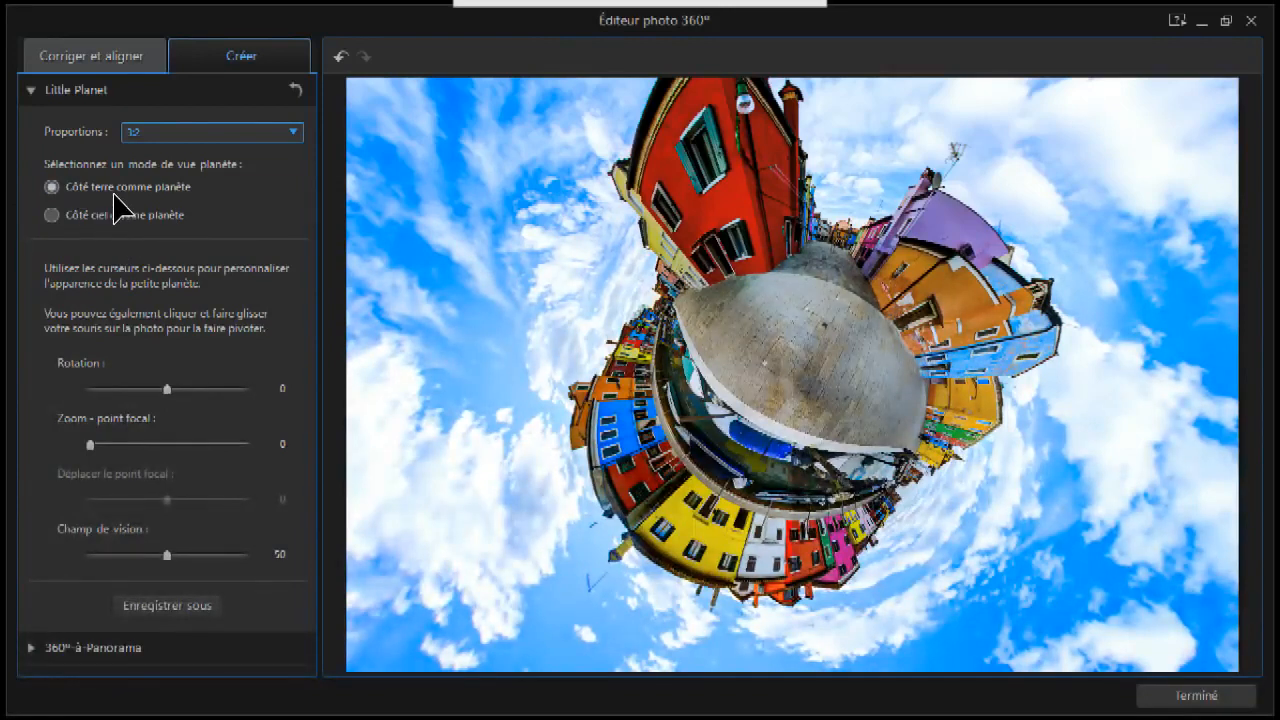
pyautogui.click(52, 214)
pyautogui.click(51, 186)
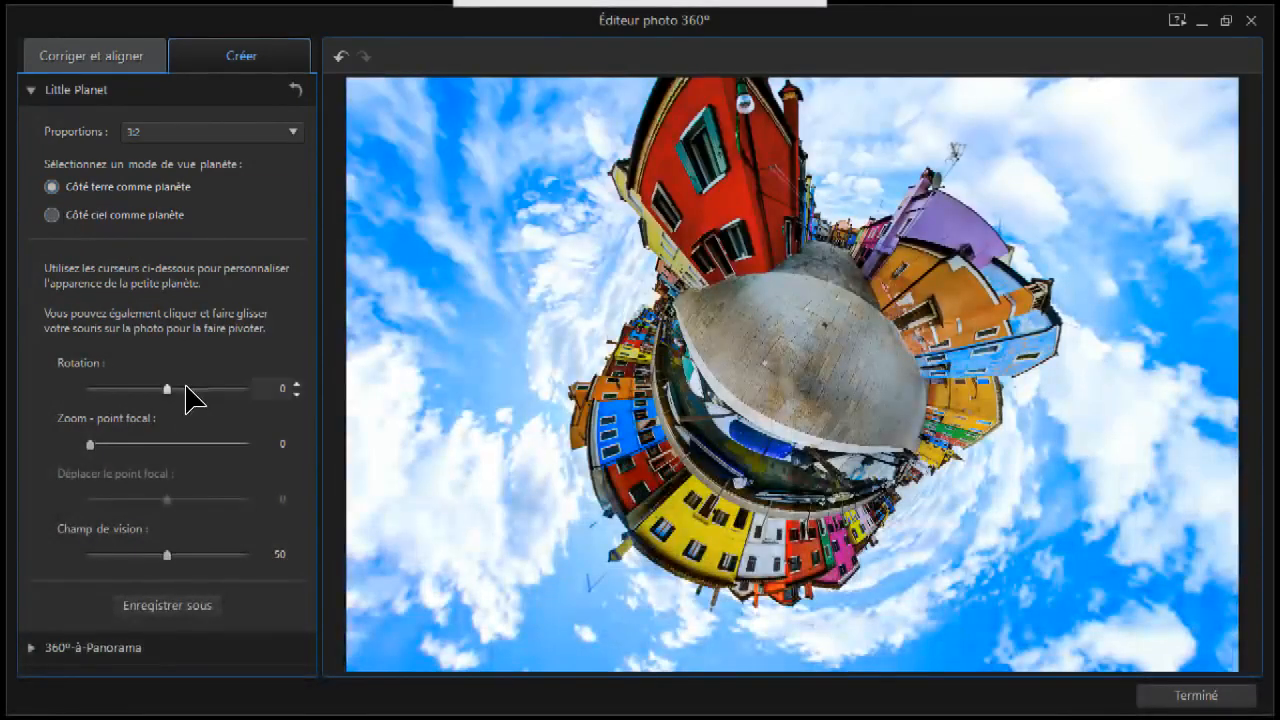
# Step: Set the Little Planet's rotation to -32, focal point zoom to 14, focal point shift to 43 and field of view to 50
pyautogui.moveTo(164, 386); pyautogui.dragTo(133, 388)
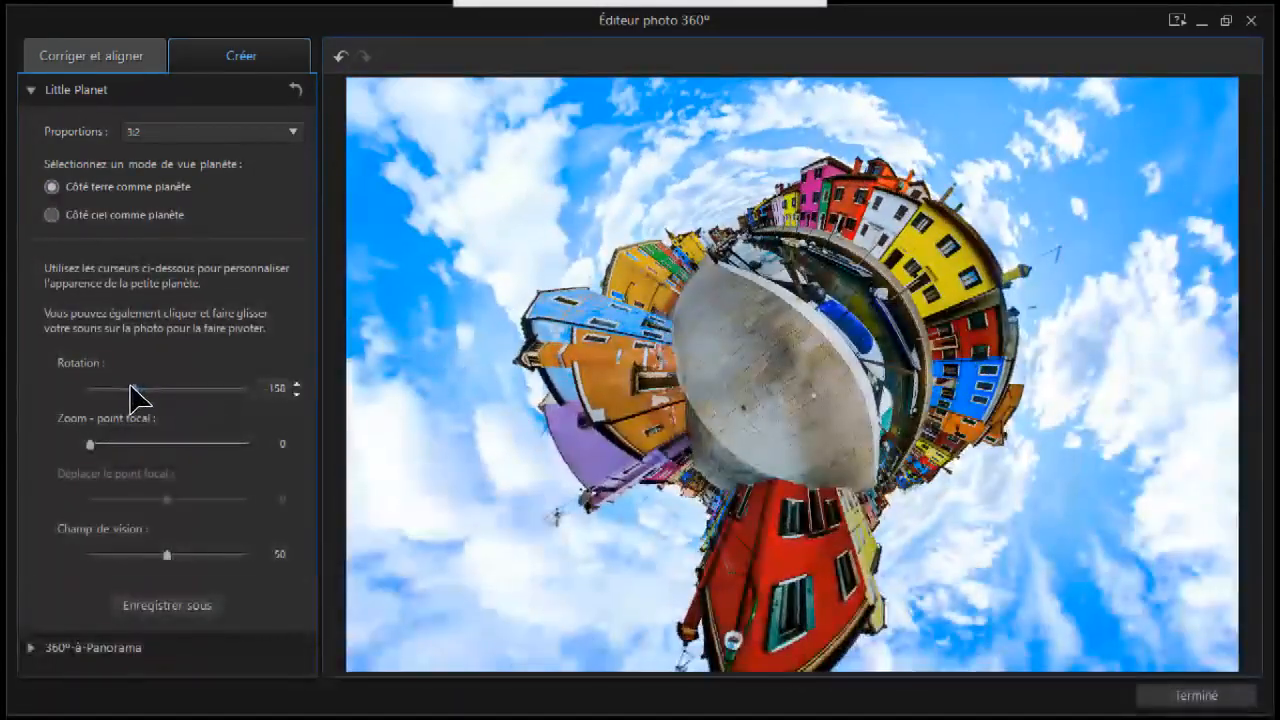
pyautogui.moveTo(647, 215); pyautogui.dragTo(1014, 366)
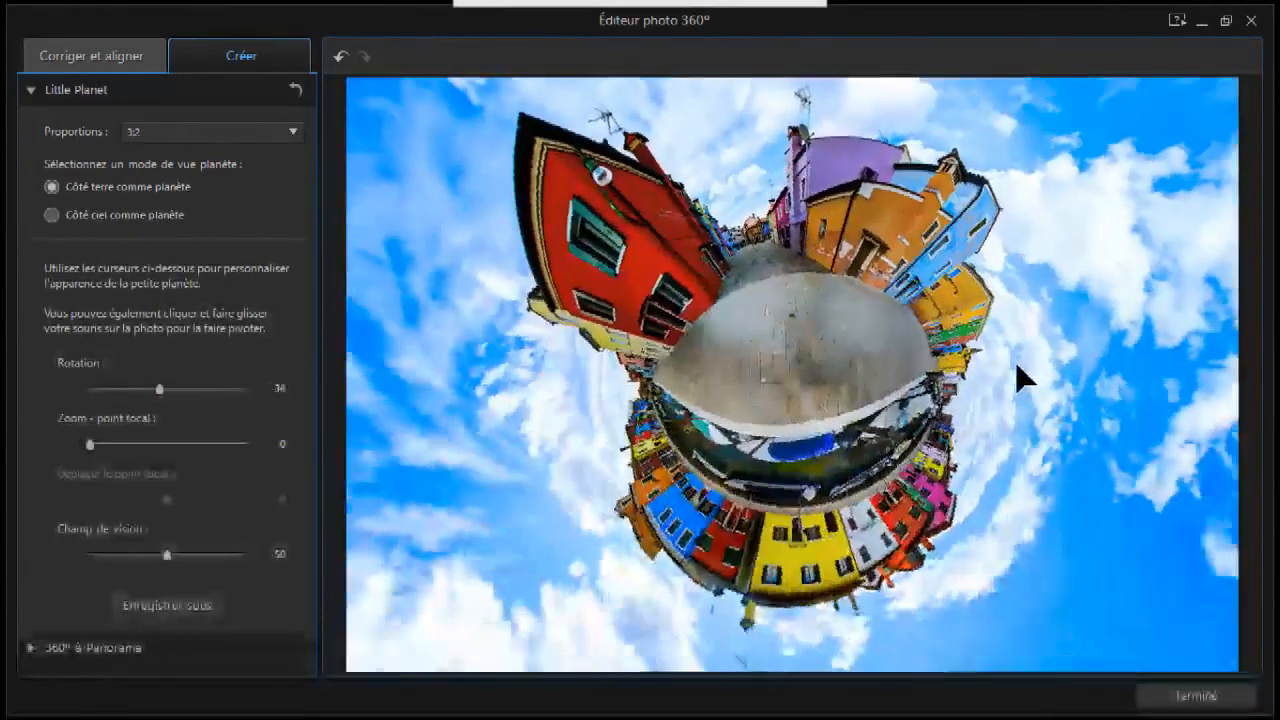
pyautogui.moveTo(90, 443)
pyautogui.mouseDown()
pyautogui.moveTo(153, 443)
pyautogui.moveTo(113, 443)
pyautogui.mouseUp()
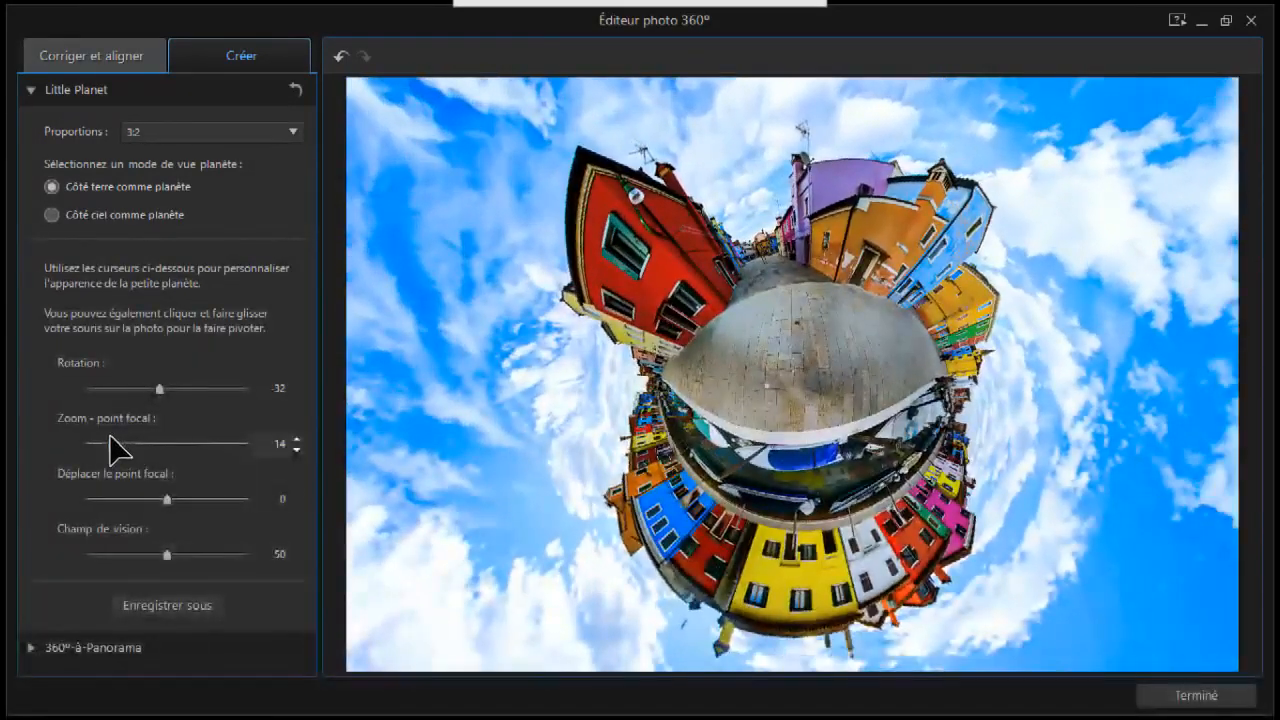
pyautogui.moveTo(168, 498)
pyautogui.mouseDown()
pyautogui.moveTo(137, 498)
pyautogui.moveTo(176, 498)
pyautogui.mouseUp()
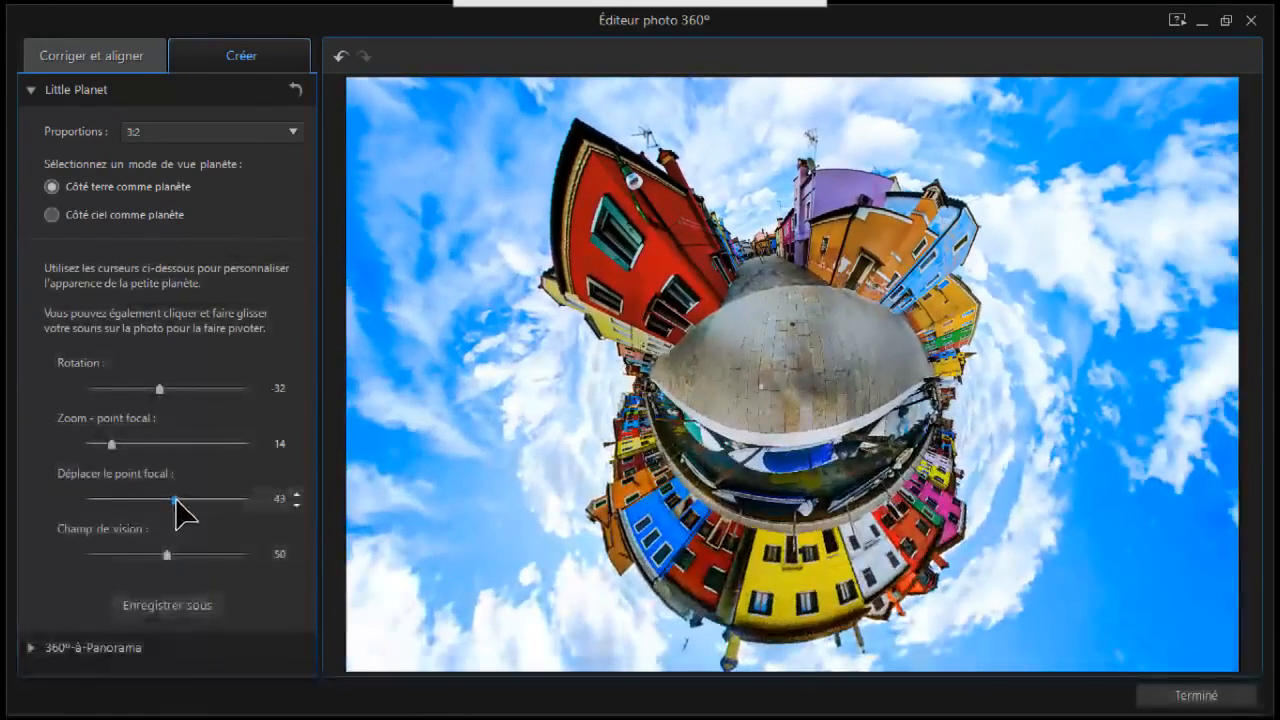
pyautogui.moveTo(170, 557)
pyautogui.mouseDown()
pyautogui.moveTo(157, 557)
pyautogui.moveTo(200, 557)
pyautogui.moveTo(108, 557)
pyautogui.moveTo(199, 557)
pyautogui.moveTo(118, 557)
pyautogui.moveTo(167, 557)
pyautogui.mouseUp()
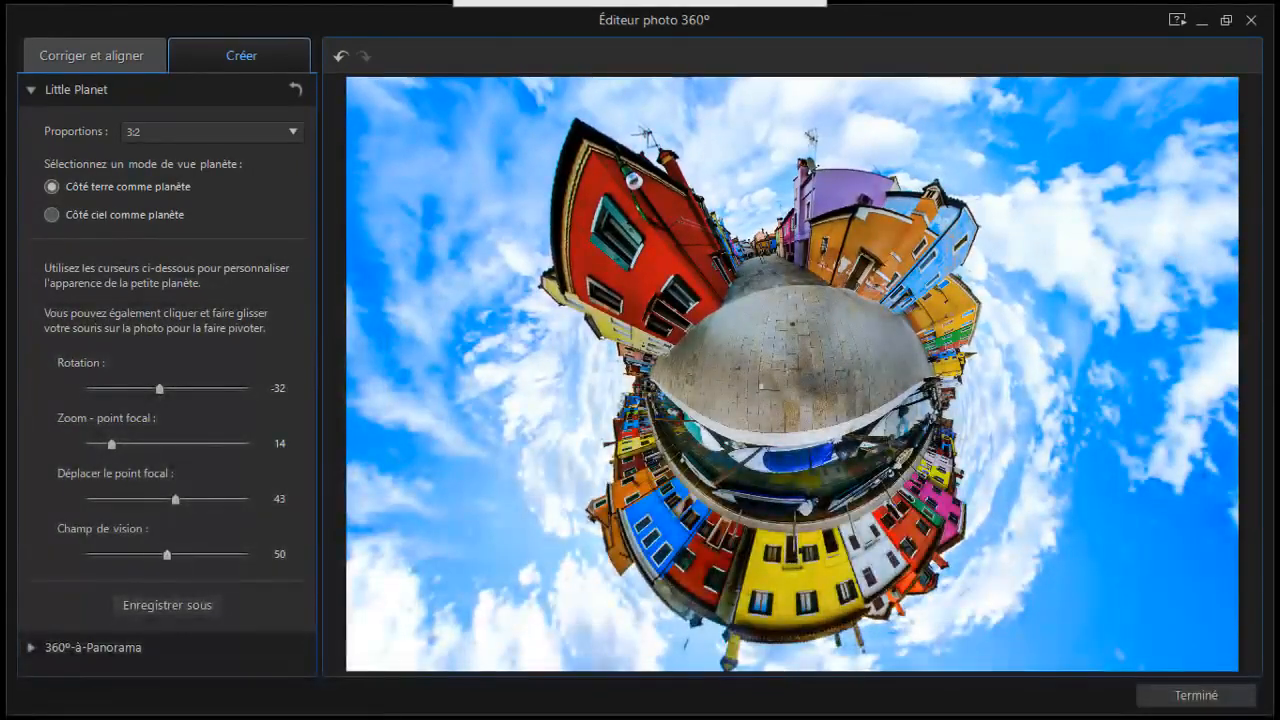
# Step: Cancel saving the Little Planet as a file and close the 360° photo editor without keeping the changes
pyautogui.click(1192, 700)
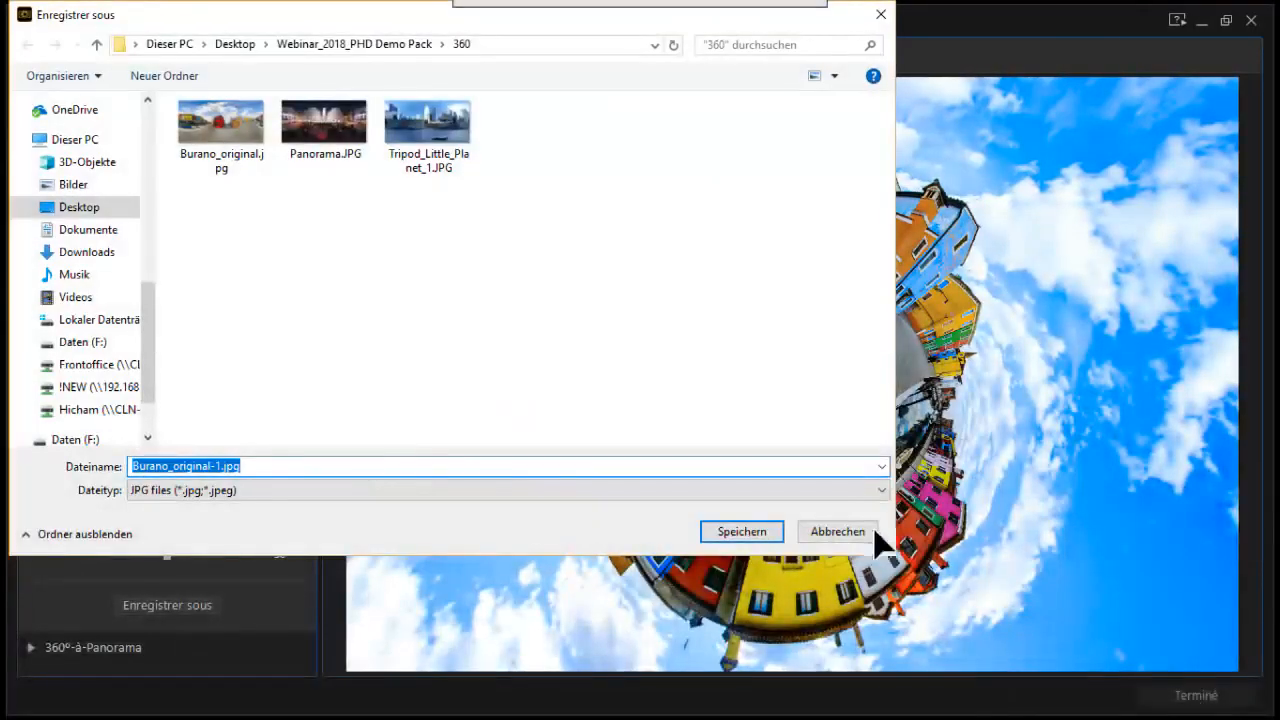
pyautogui.click(824, 533)
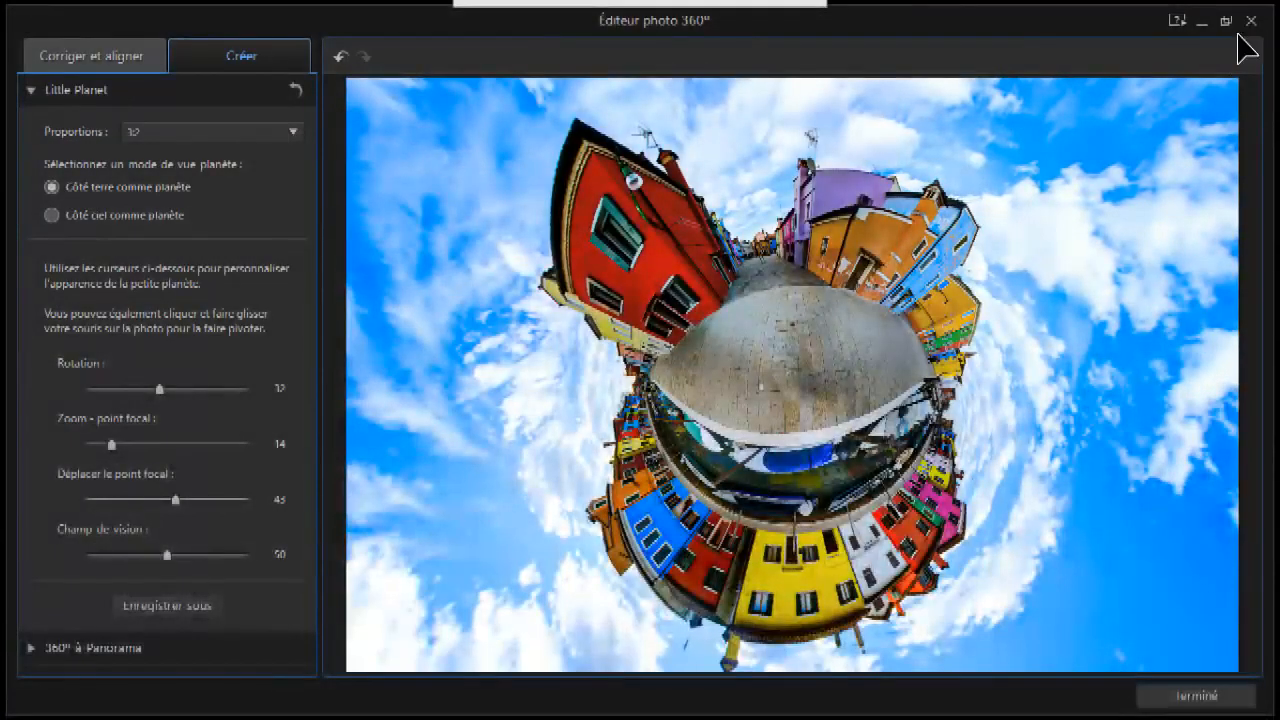
pyautogui.click(1252, 20)
pyautogui.click(606, 439)
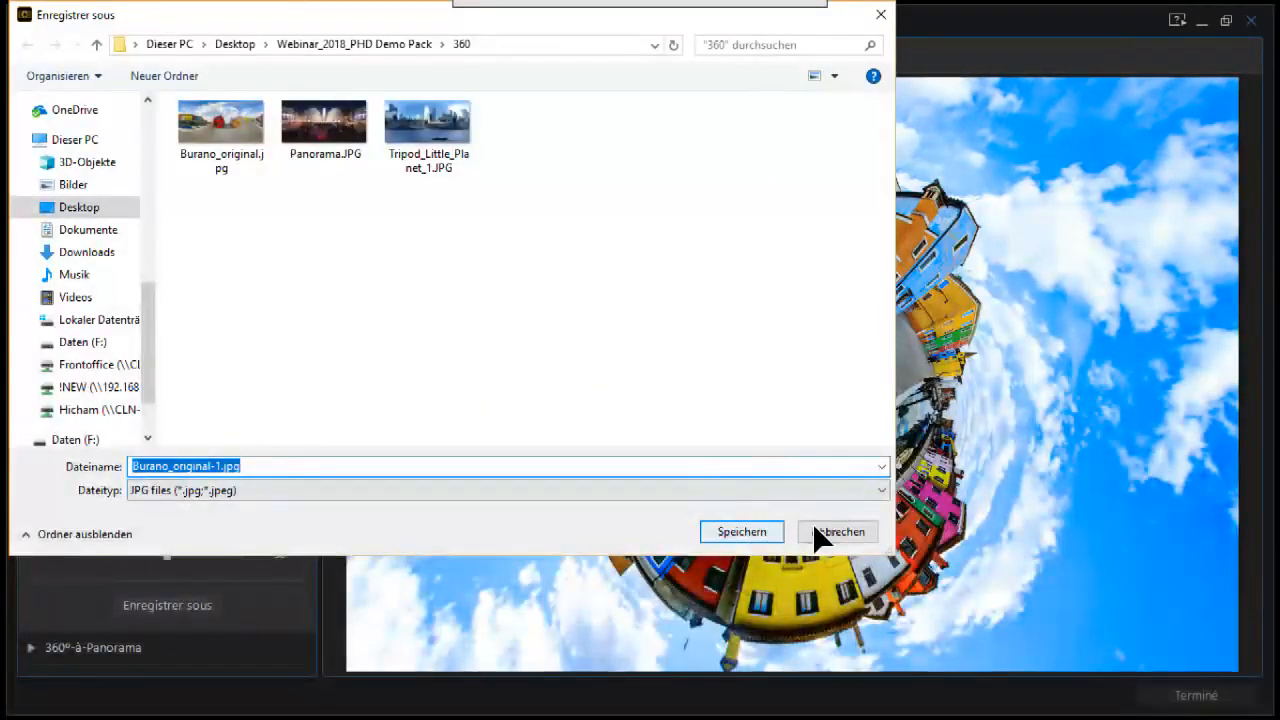
pyautogui.click(816, 528)
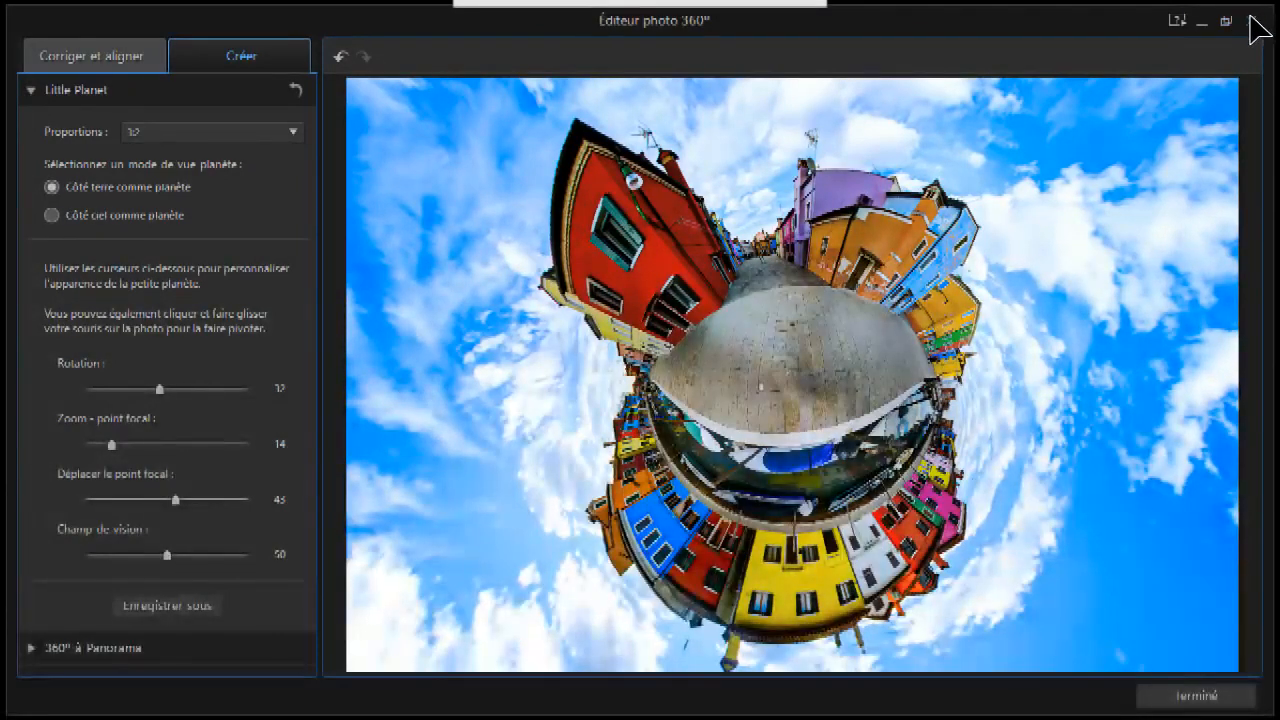
pyautogui.click(1251, 21)
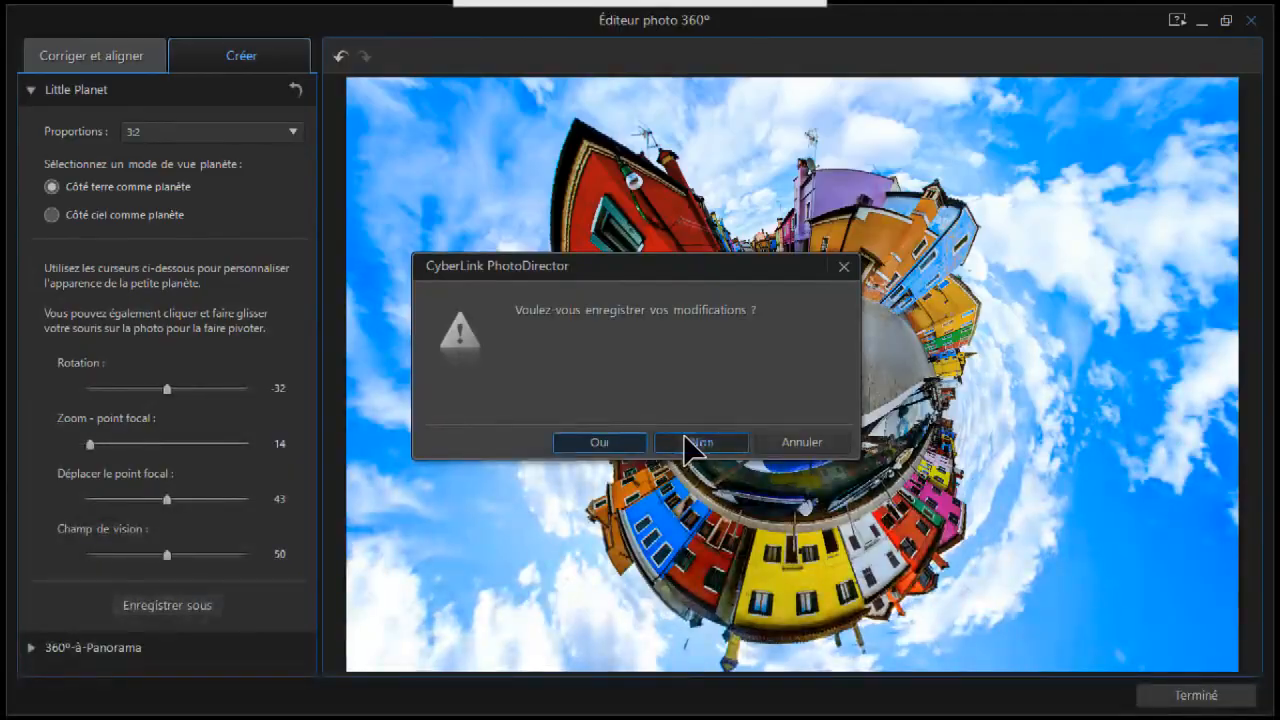
pyautogui.click(684, 438)
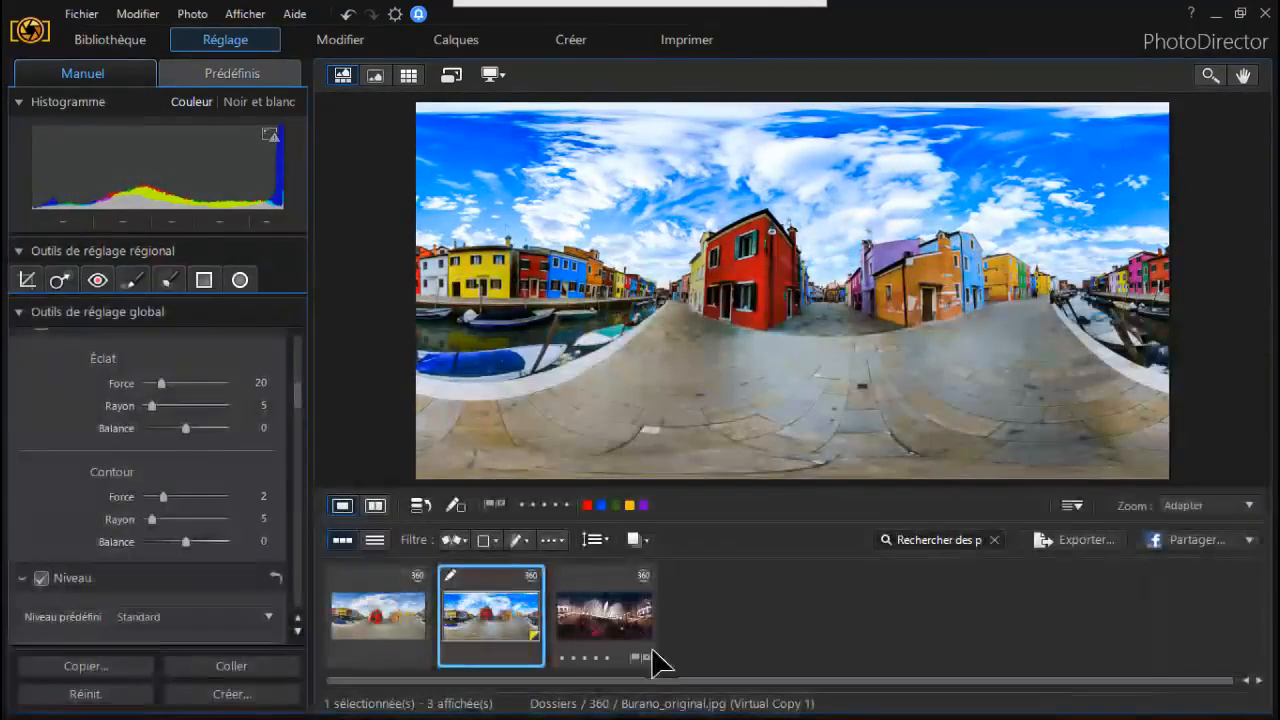
# Step: Select Panorama.JPG and open it in the 360° photo editor's tripod removal tool
pyautogui.click(607, 620)
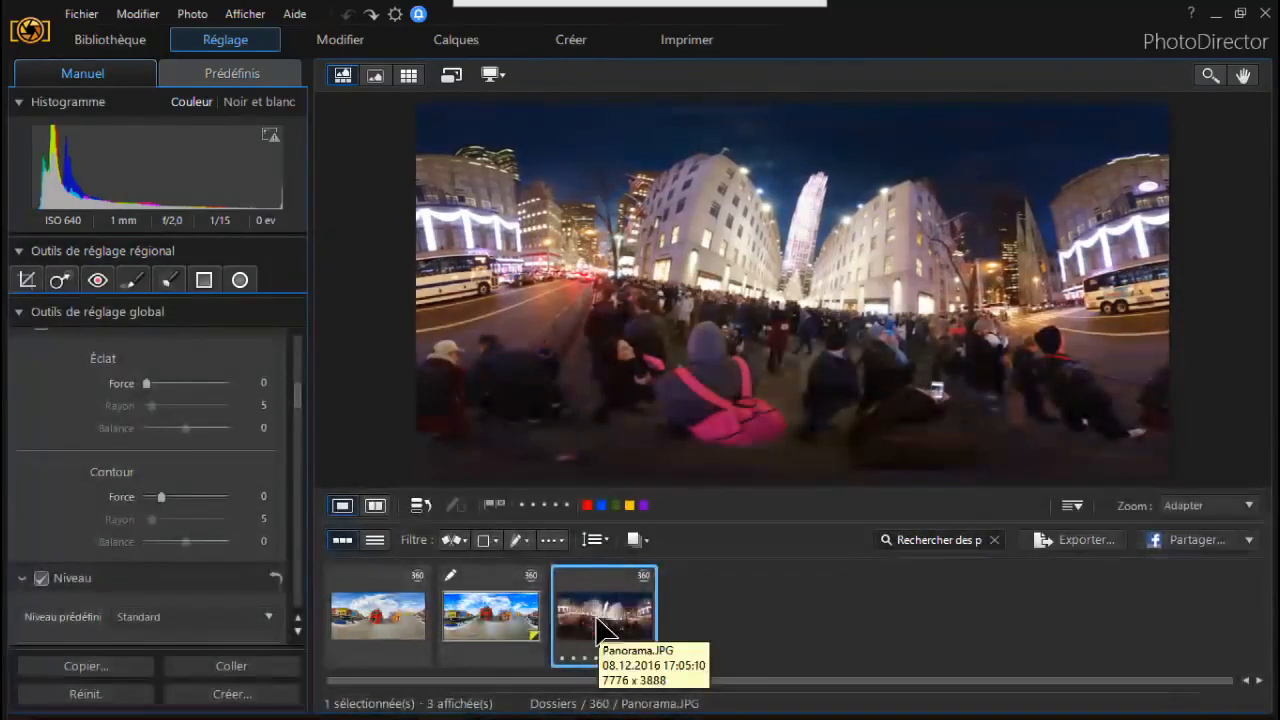
pyautogui.rightClick(604, 632)
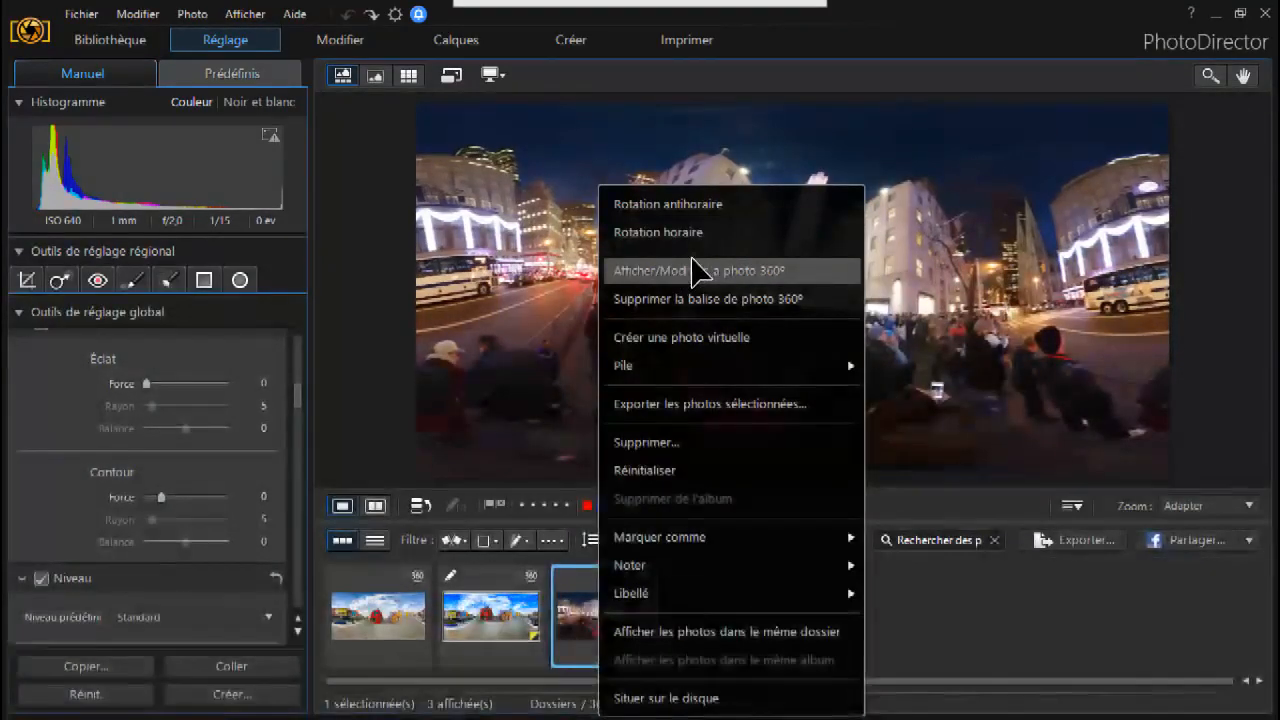
pyautogui.click(1040, 322)
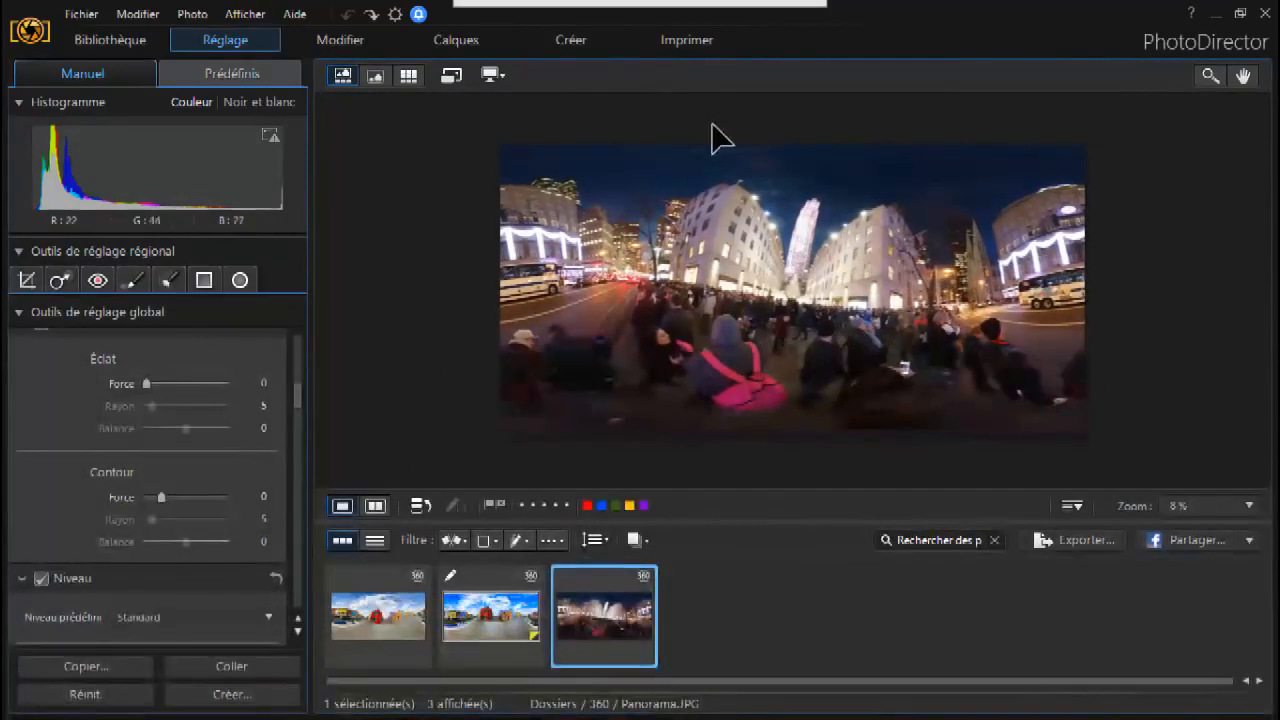
pyautogui.click(356, 42)
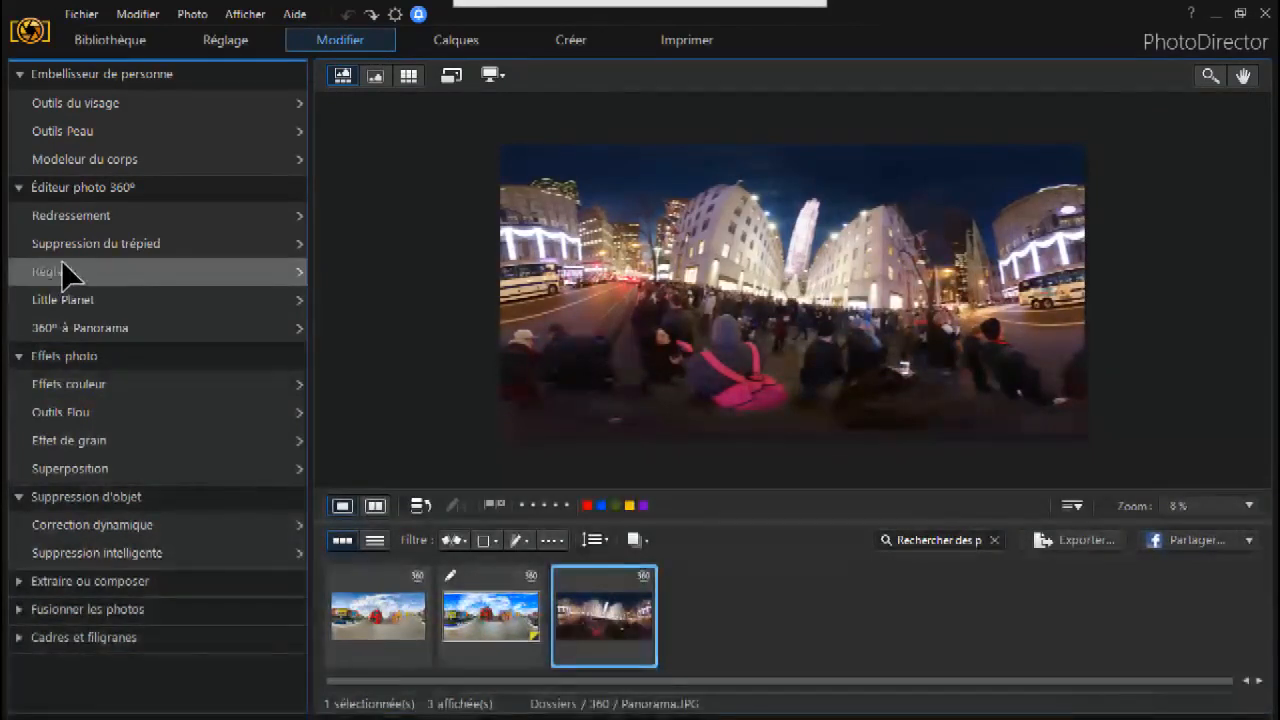
pyautogui.click(140, 250)
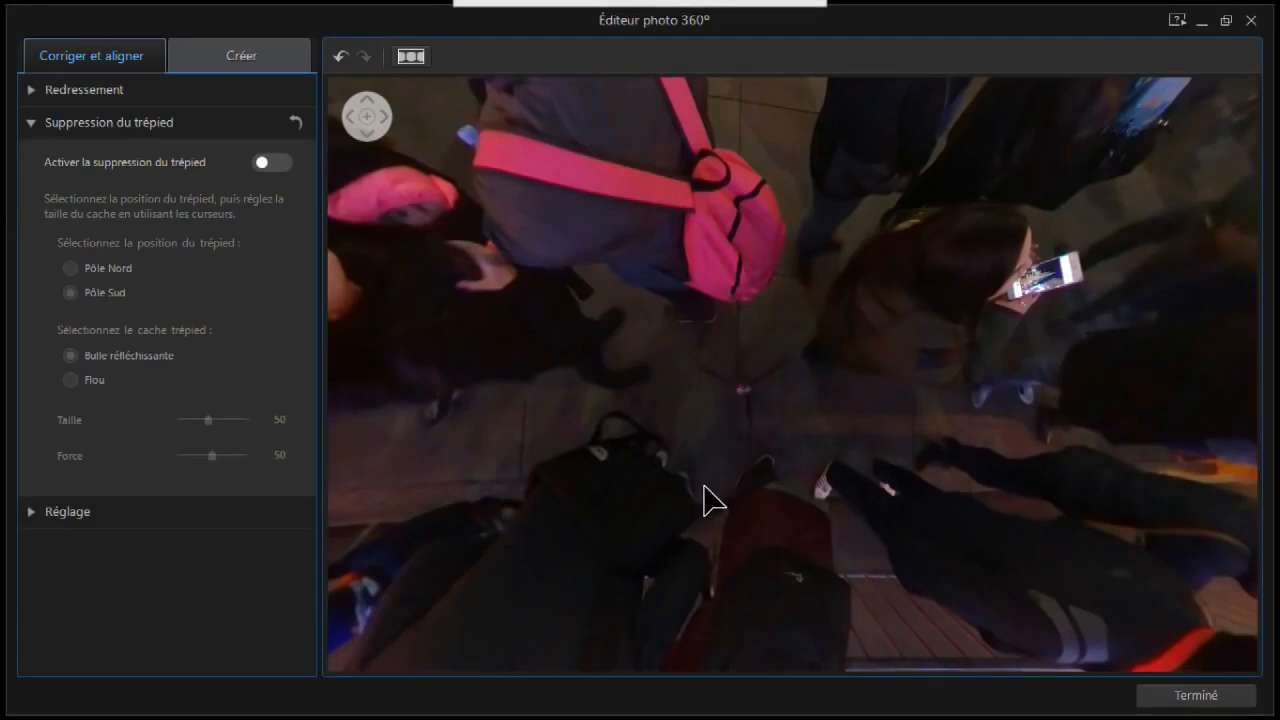
# Step: Enable tripod removal at the South Pole, trying the North Pole and a blur of strength 43, and keep the reflective bubble at size 39
pyautogui.click(282, 162)
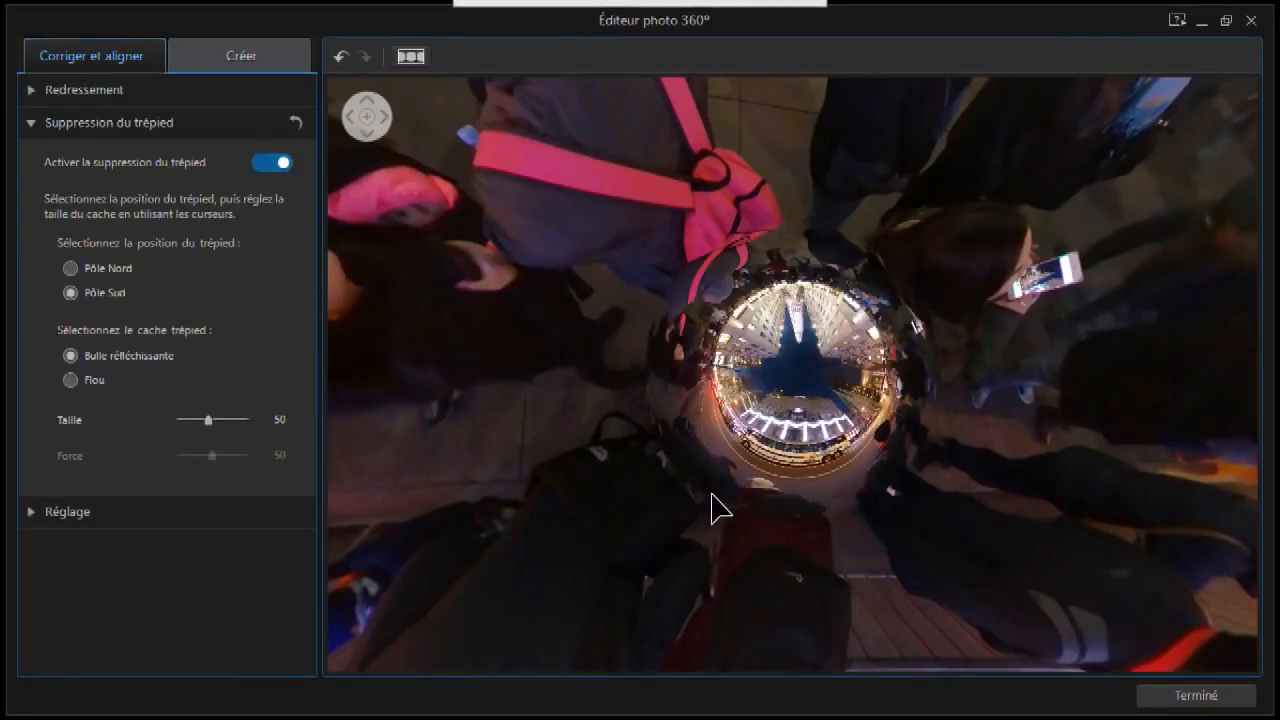
pyautogui.click(69, 266)
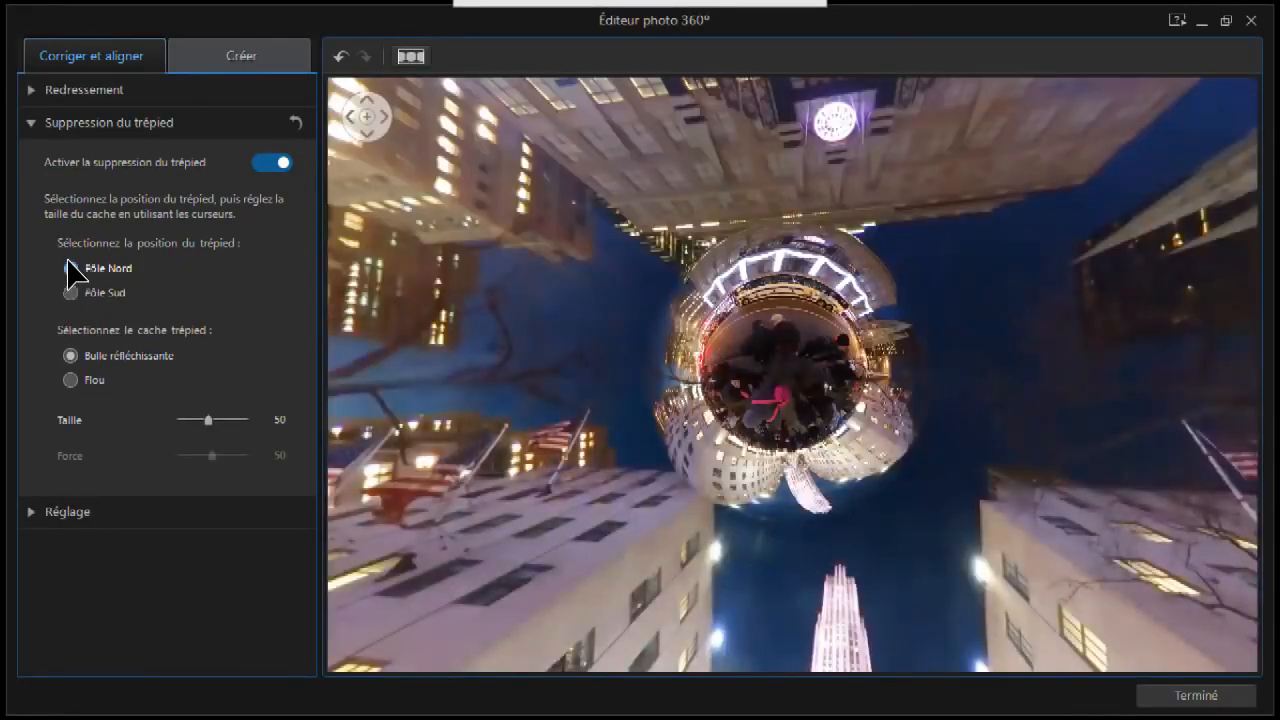
pyautogui.click(70, 292)
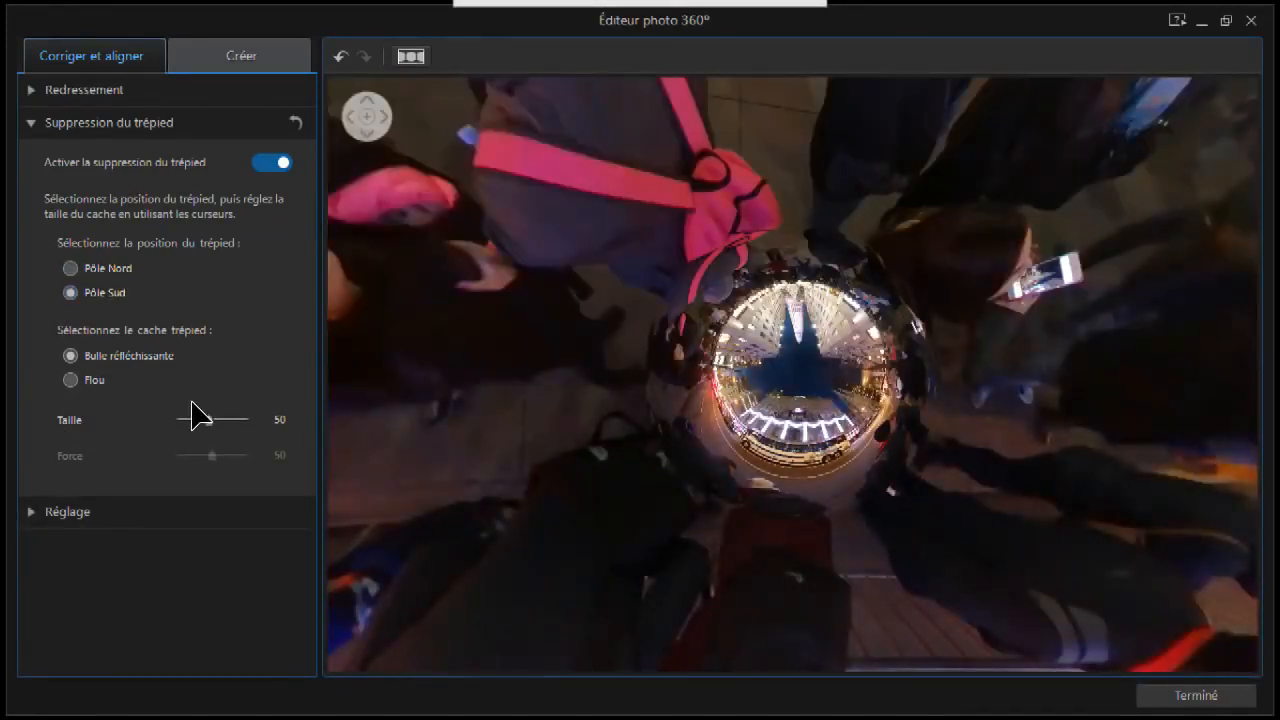
pyautogui.click(70, 380)
pyautogui.moveTo(207, 415); pyautogui.dragTo(207, 456)
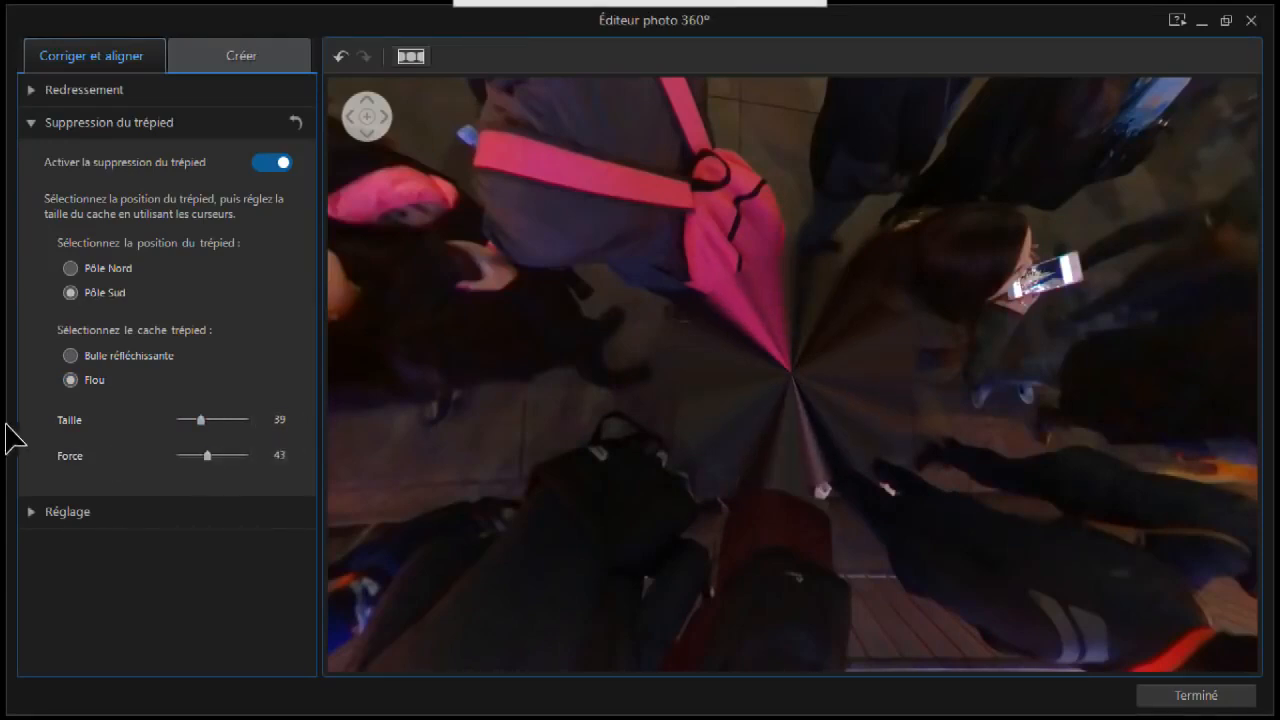
pyautogui.click(71, 355)
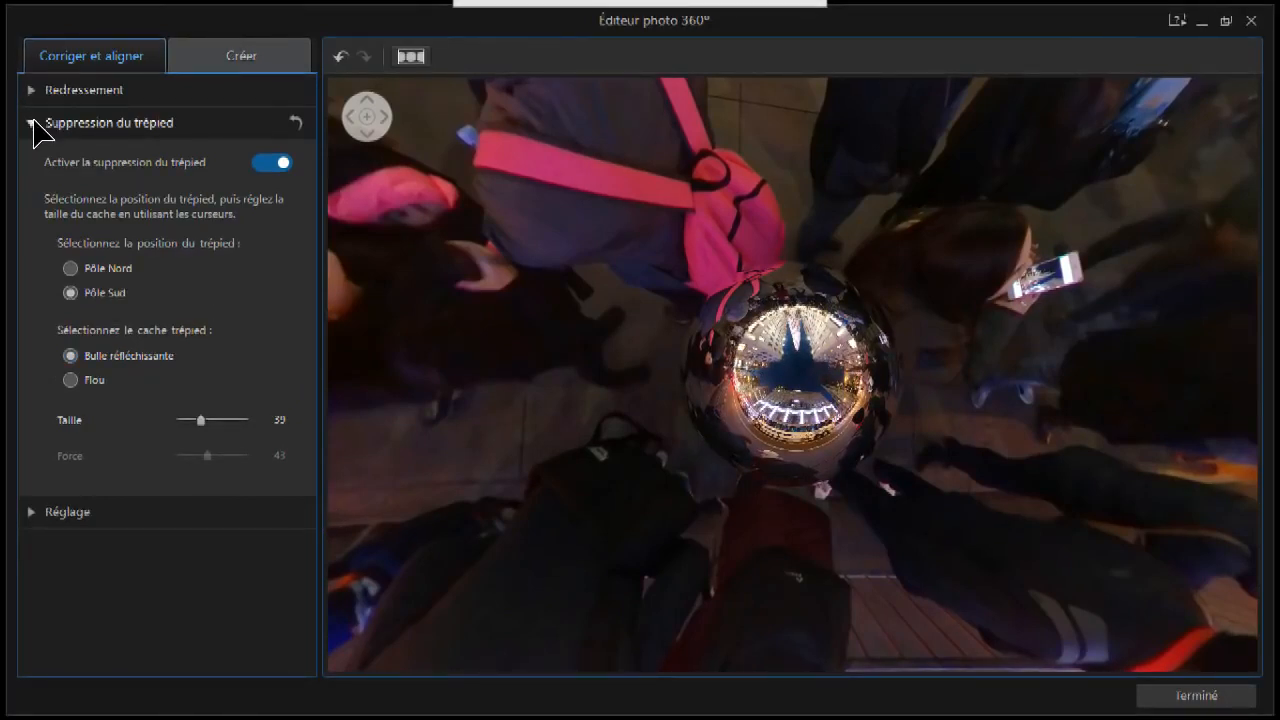
# Step: Start a 360° to panorama conversion, compare the Cylinder and Equirectangular projections, and keep Mercator
pyautogui.click(223, 58)
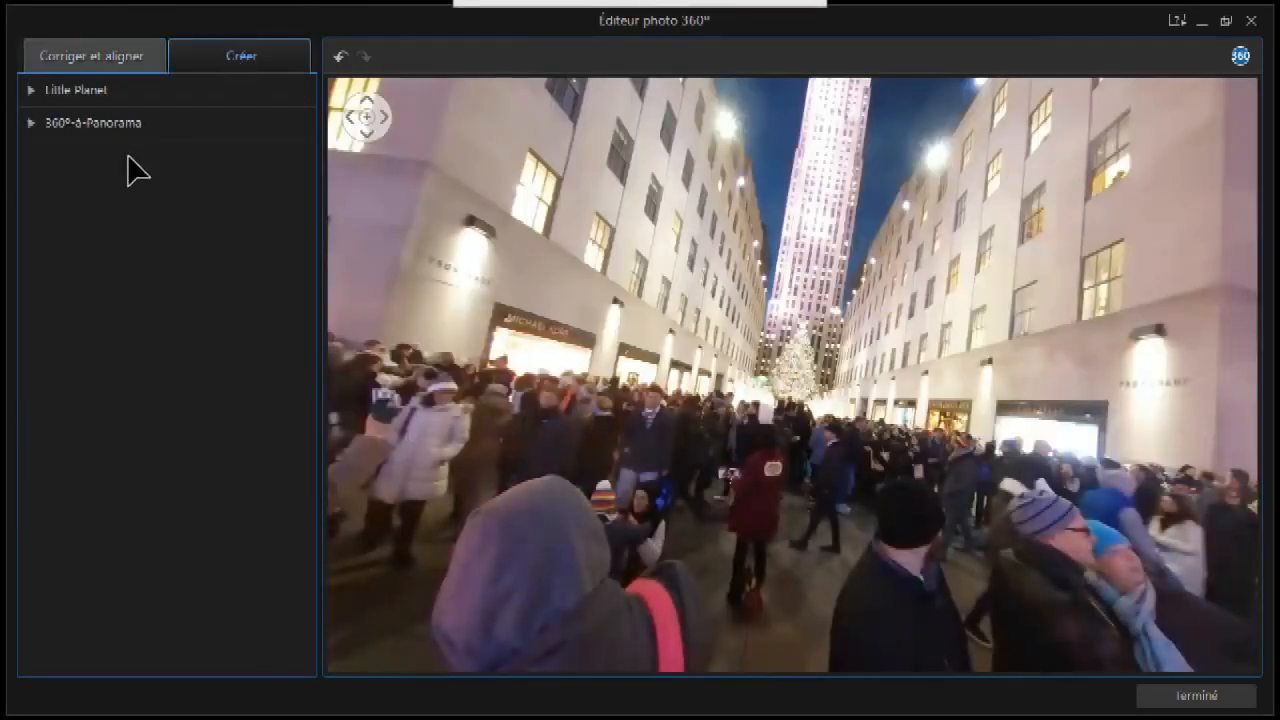
pyautogui.click(52, 120)
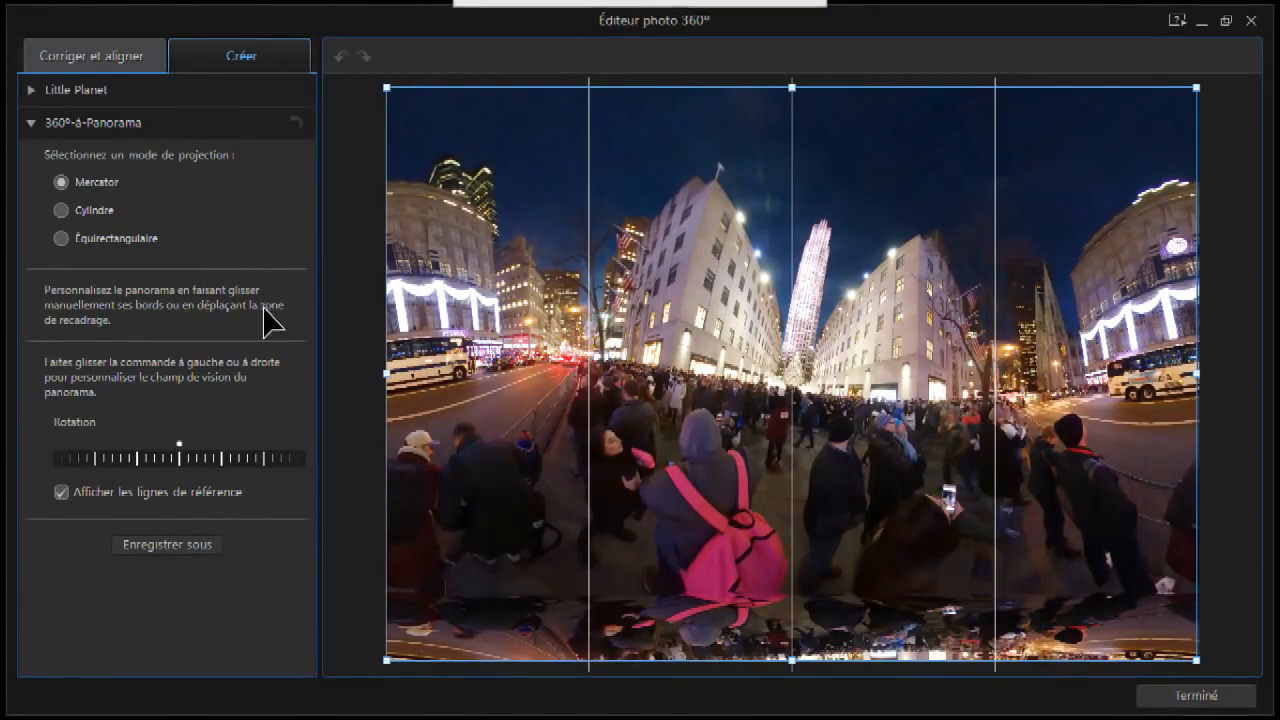
pyautogui.click(62, 212)
pyautogui.click(62, 238)
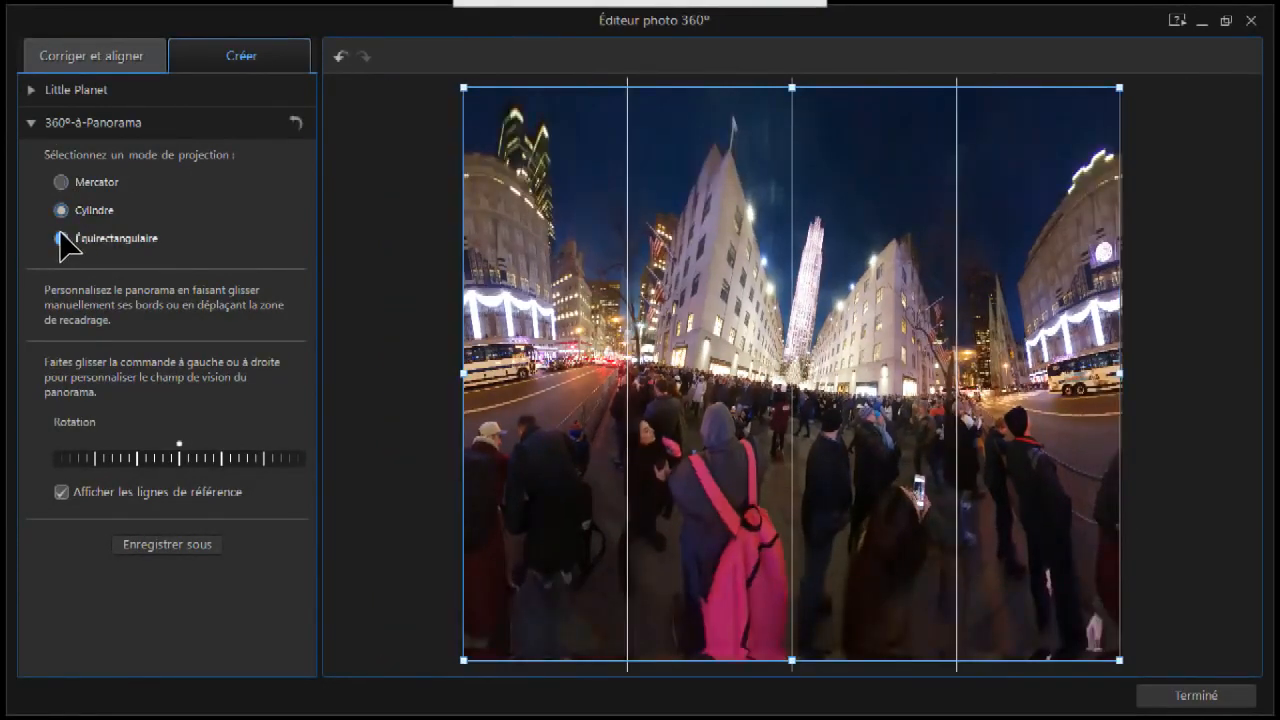
pyautogui.click(61, 182)
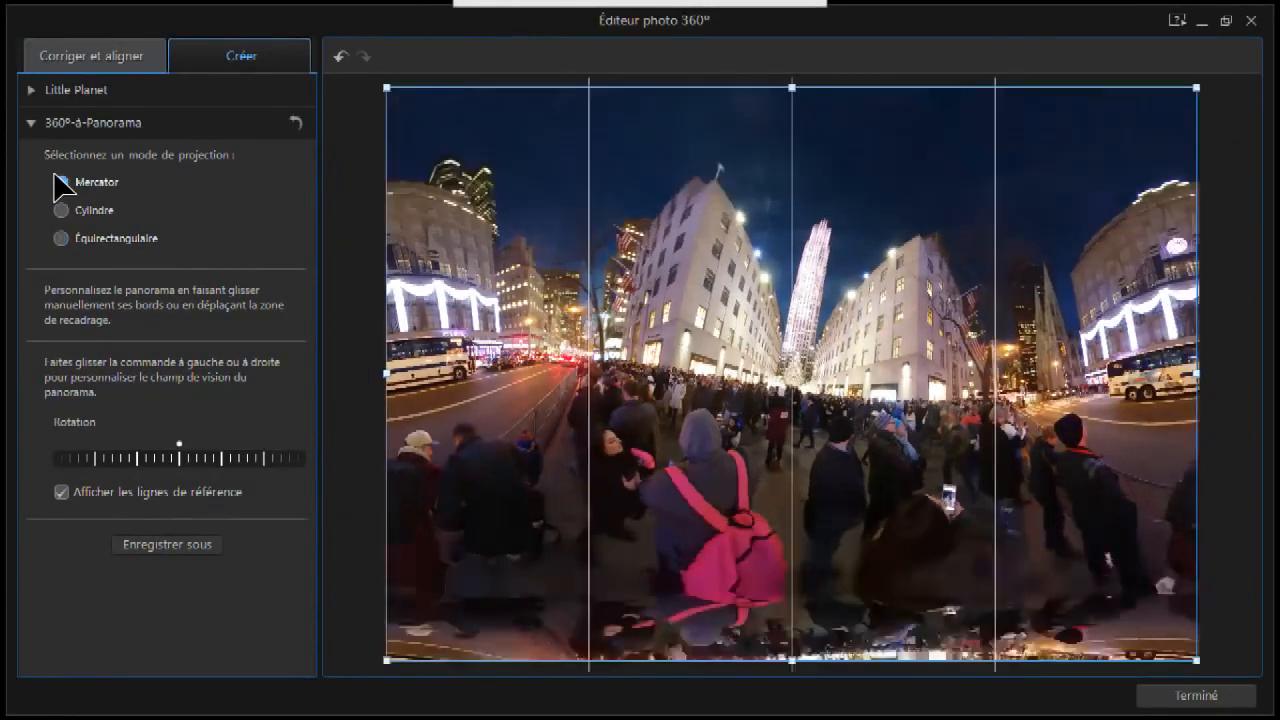
# Step: Crop away the lower part of the panorama and rotate it to centre the round building with the bus, cancelling the save
pyautogui.moveTo(394, 666); pyautogui.dragTo(352, 465)
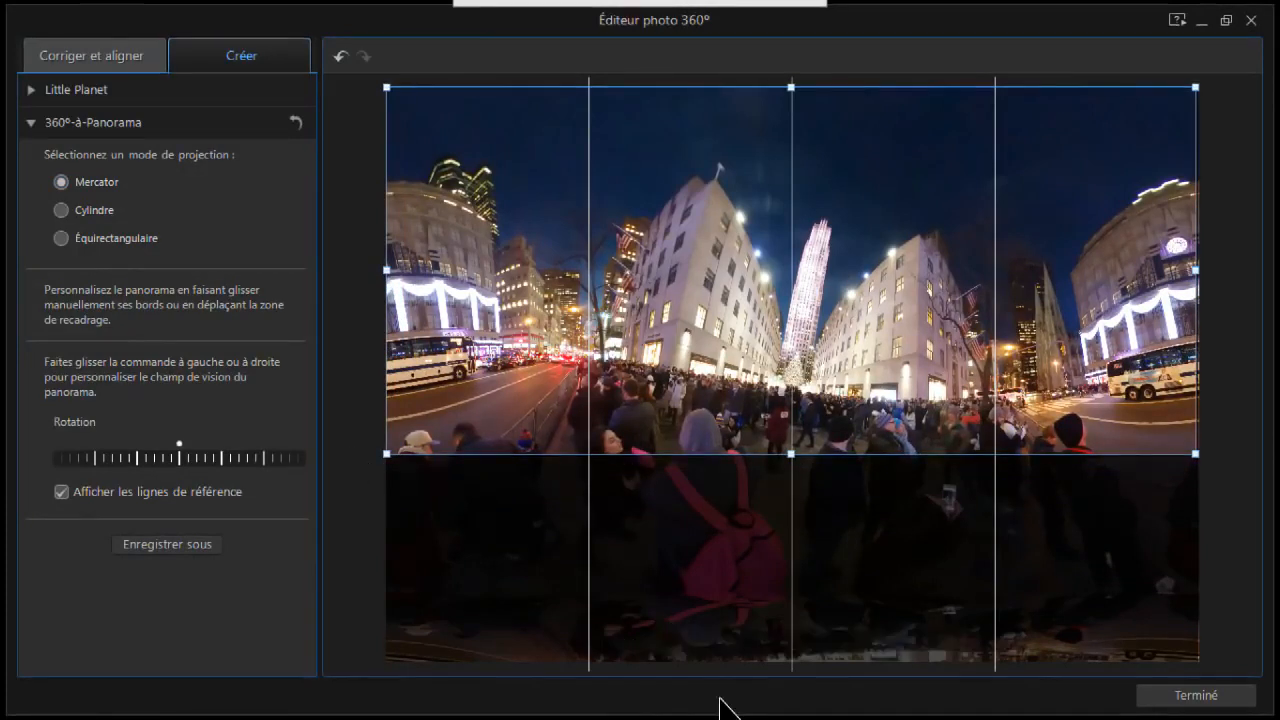
pyautogui.moveTo(797, 634); pyautogui.dragTo(849, 643)
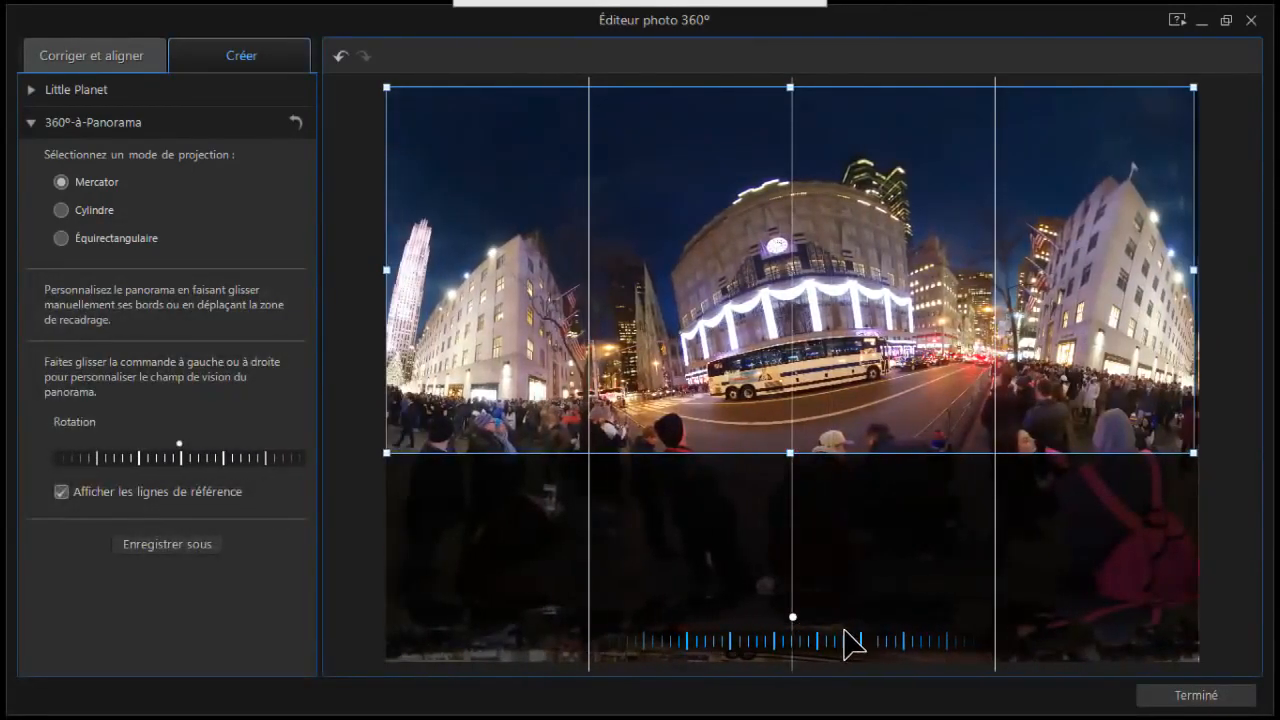
pyautogui.click(1172, 700)
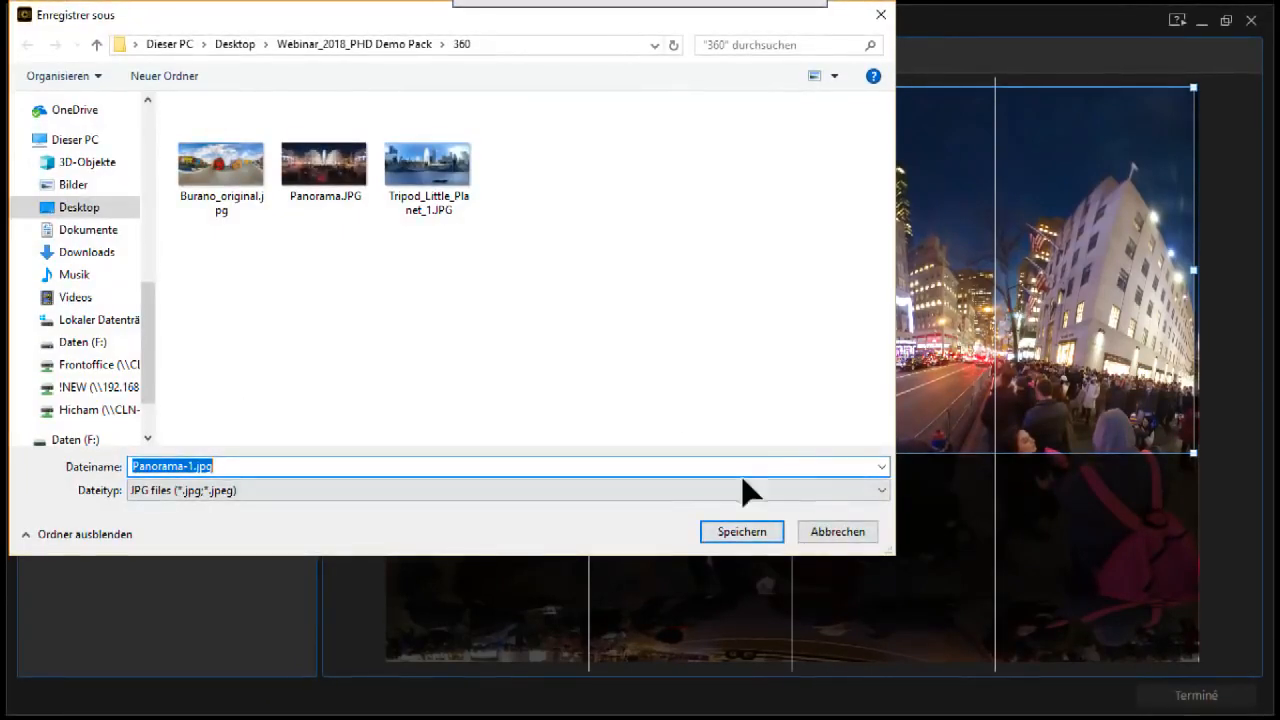
pyautogui.click(848, 537)
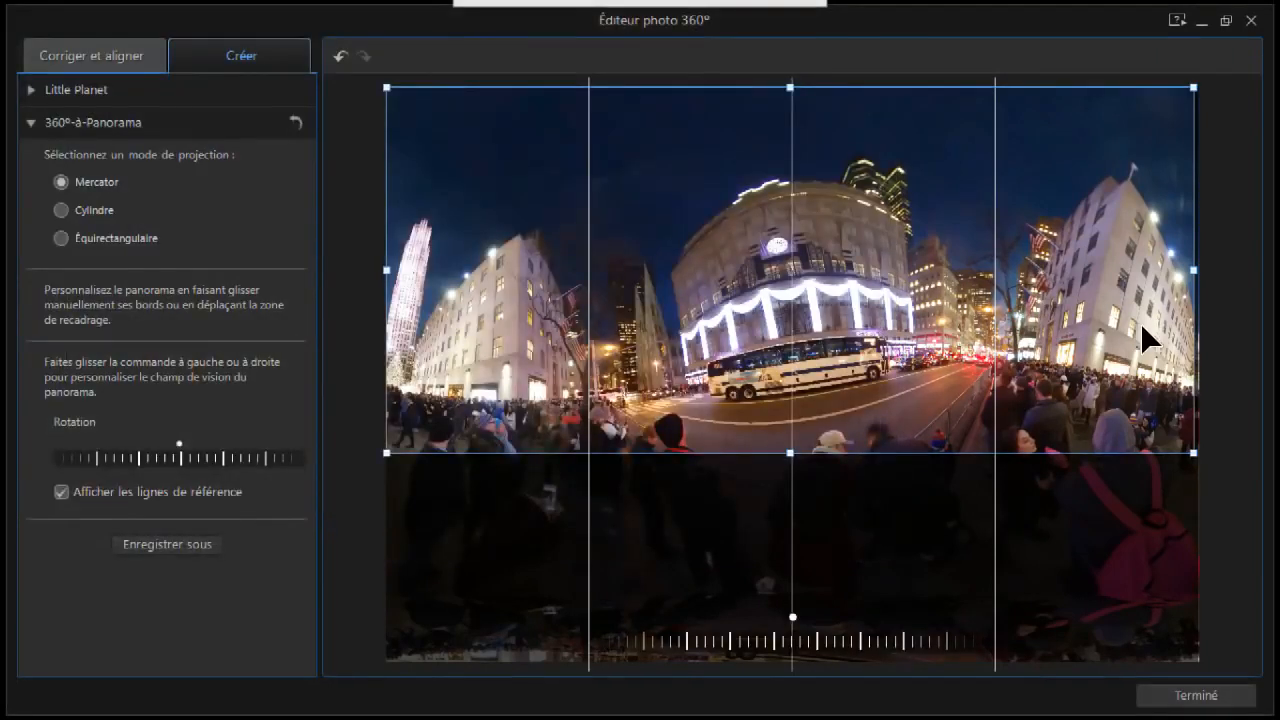
# Step: Close the 360° photo editor and advance the presentation past the Retouche Photo 360 slide
pyautogui.click(1250, 19)
pyautogui.click(700, 446)
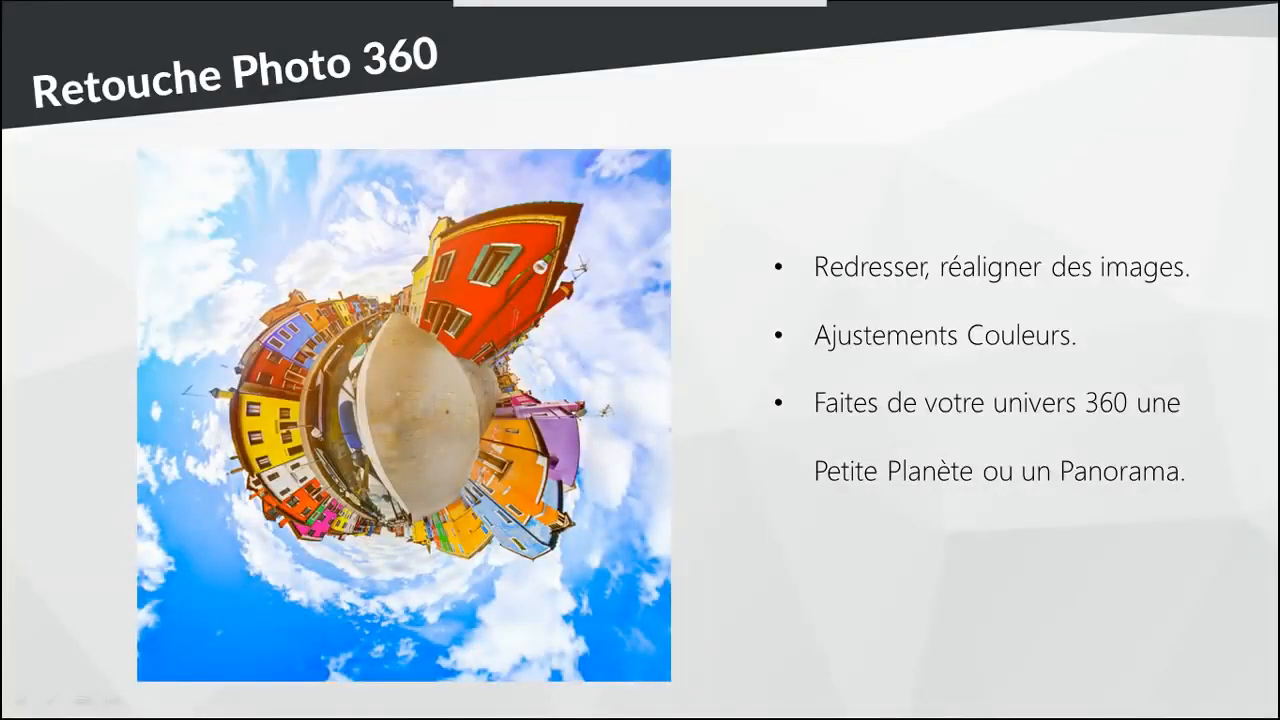
pyautogui.press('Right')
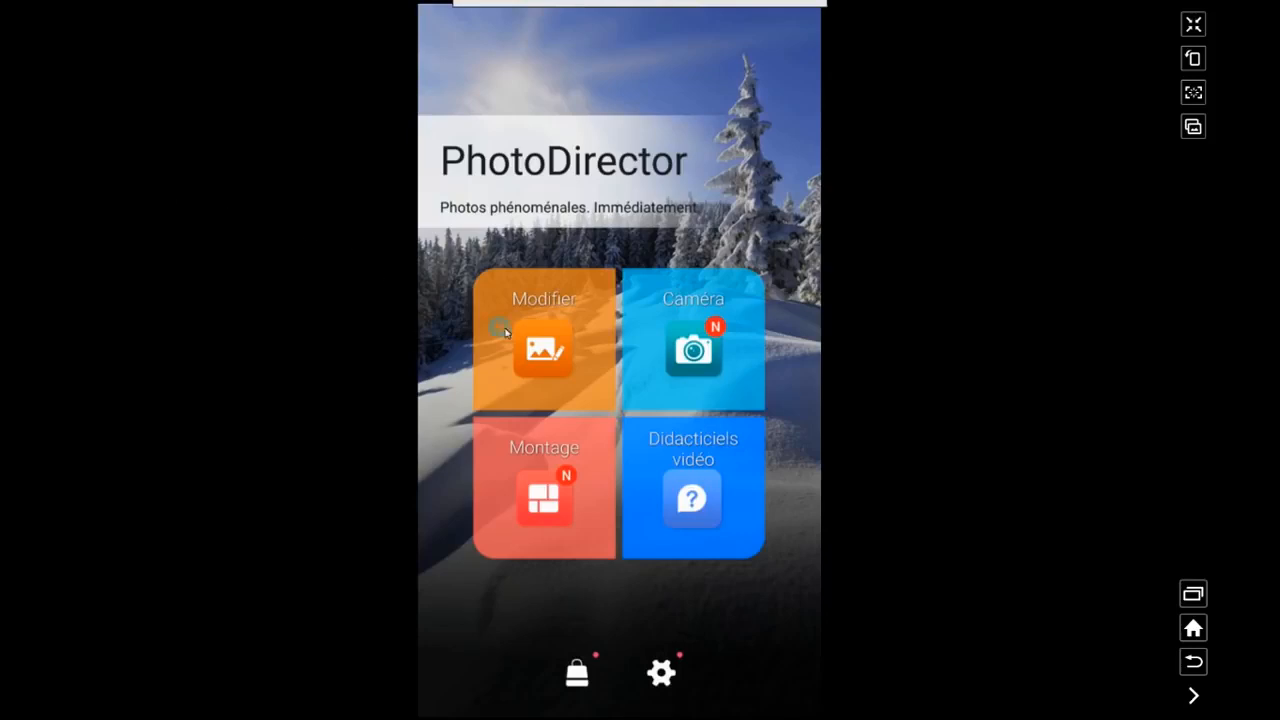
# Step: Switch to the PhotoDirector mobile app and open the park photo with the city skyline from the PhDM_2018 folder for editing
pyautogui.click(545, 345)
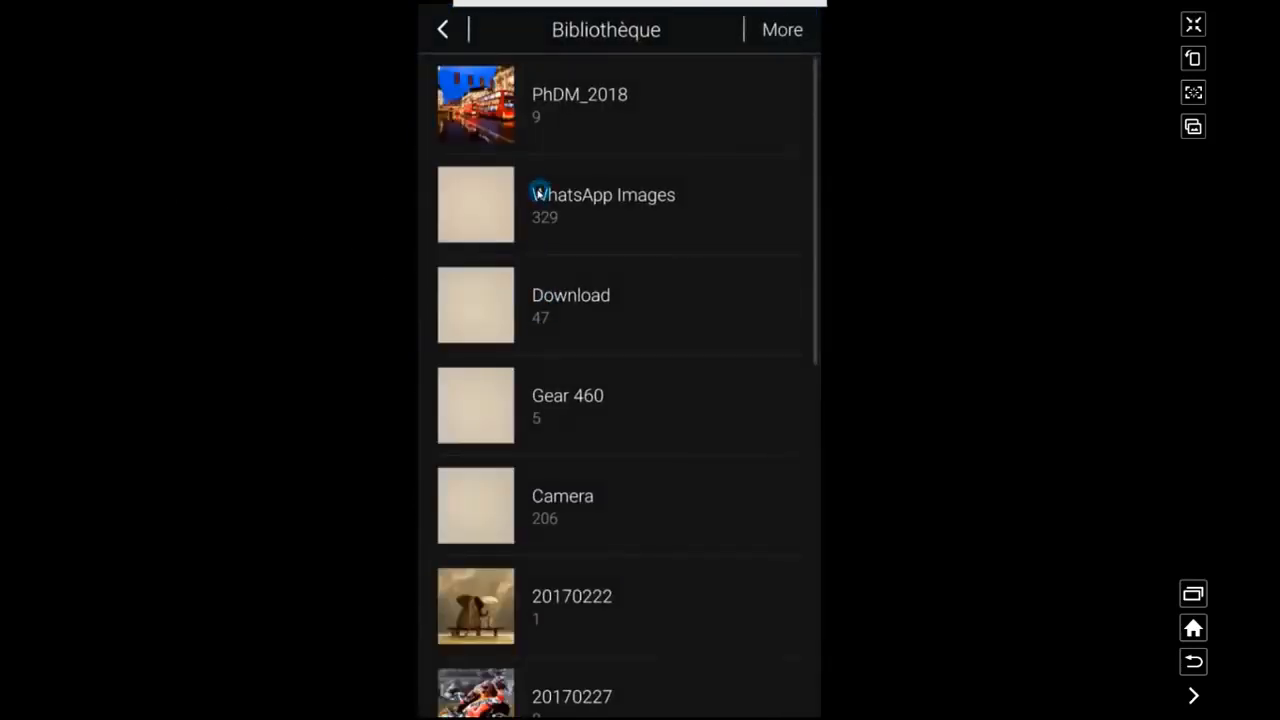
pyautogui.click(468, 100)
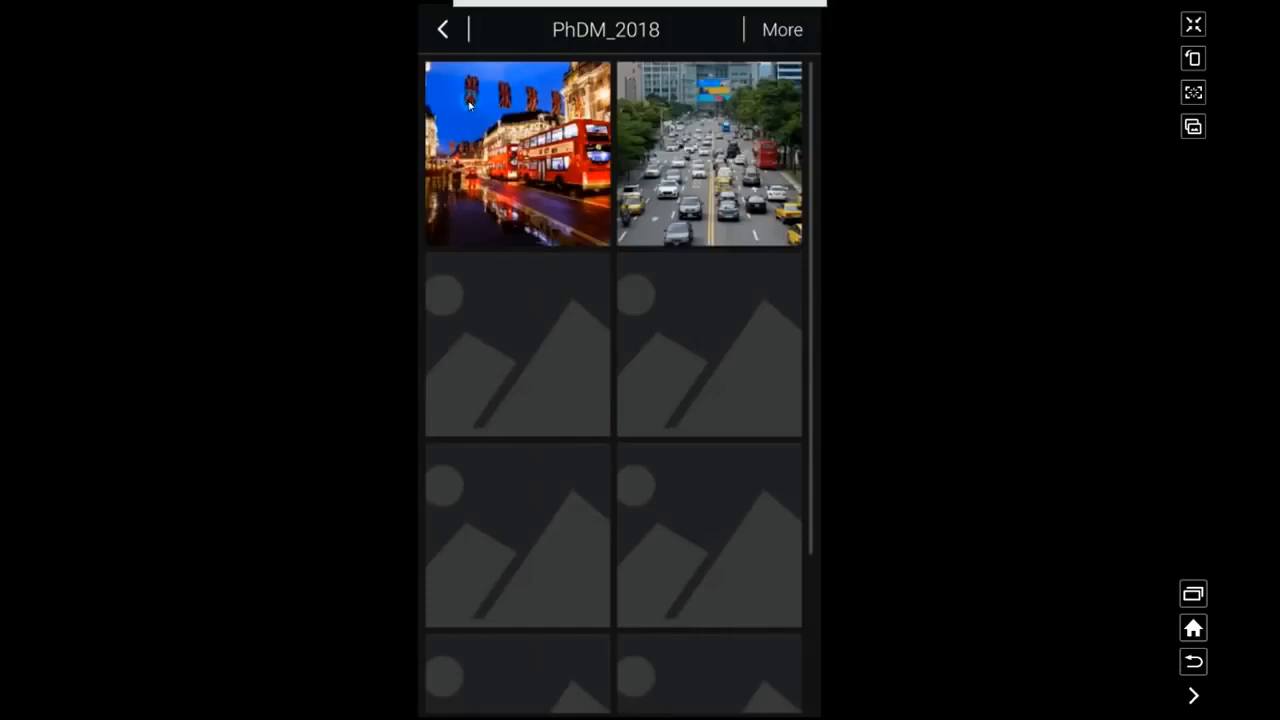
pyautogui.scroll(-3, 608, 443)
pyautogui.click(707, 518)
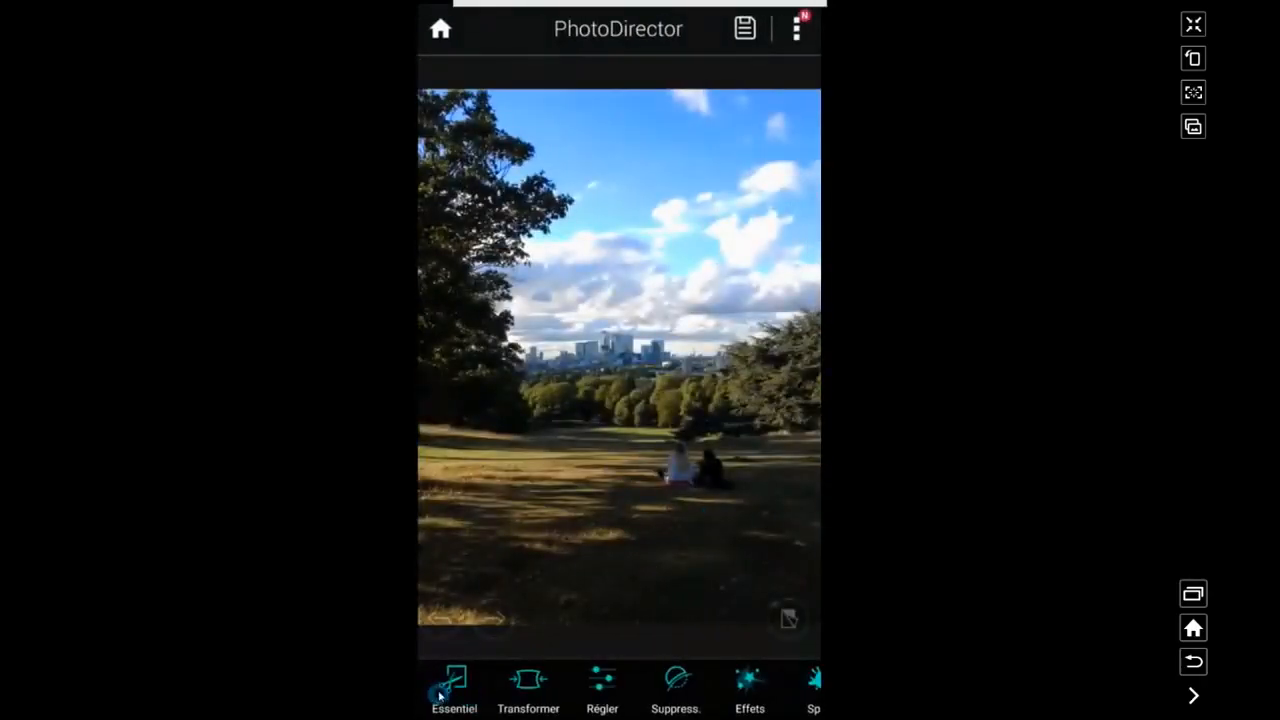
# Step: Crop the park photo tighter, cutting away the dark foreground while keeping the tree, the skyline and the seated couple
pyautogui.click(452, 685)
pyautogui.click(458, 620)
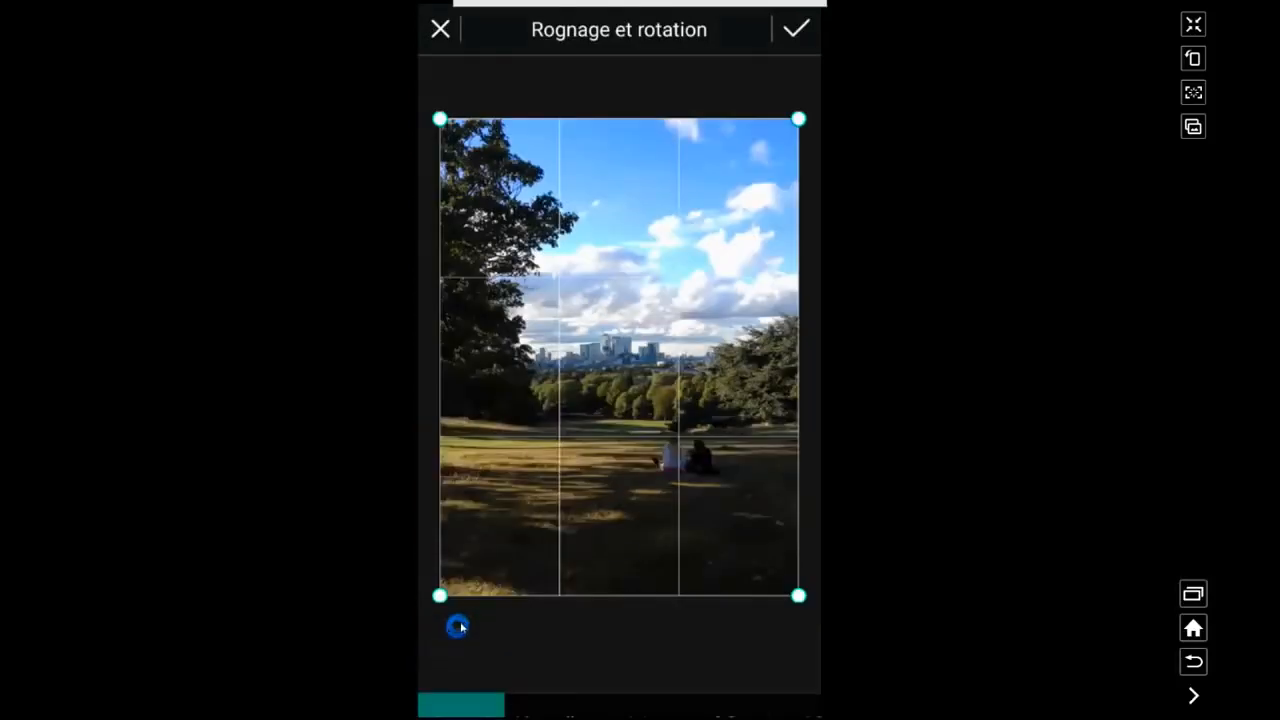
pyautogui.moveTo(436, 598); pyautogui.dragTo(540, 483)
pyautogui.moveTo(660, 378); pyautogui.dragTo(610, 400)
pyautogui.click(796, 30)
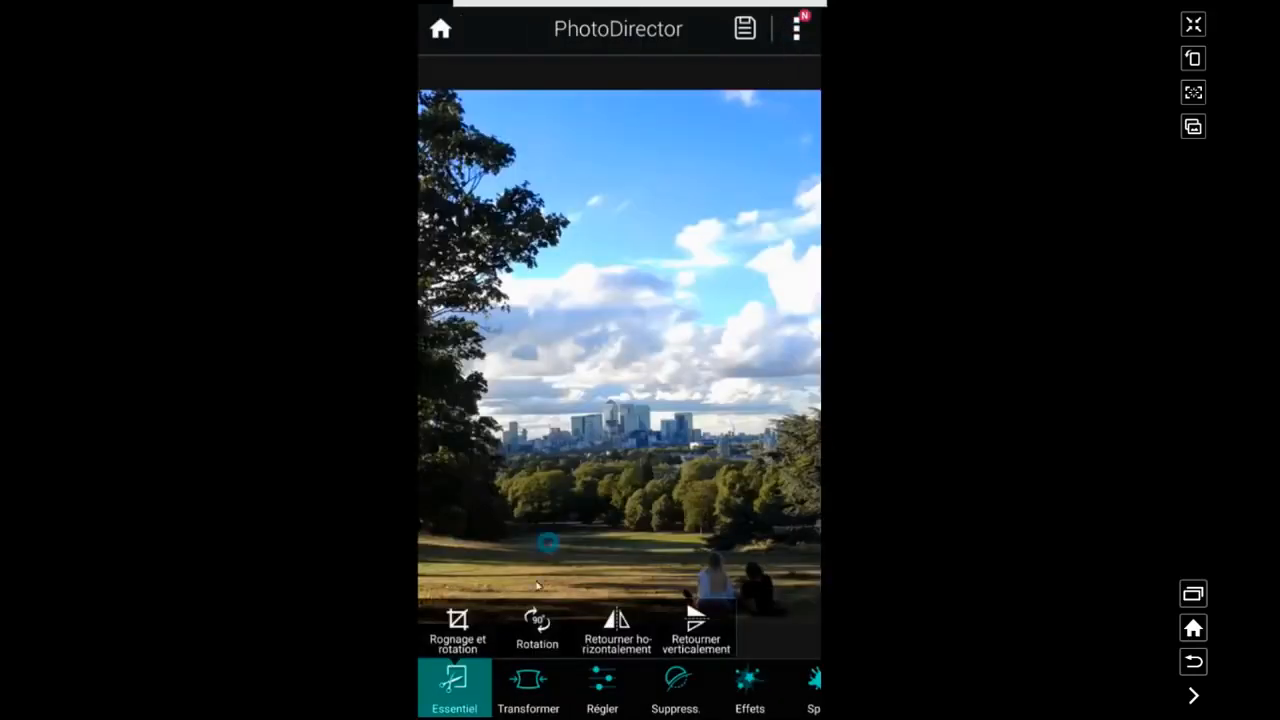
# Step: Adjust the combined RGB tone curve by slightly raising the highlights, lowering the midtones and lifting the black point
pyautogui.click(602, 680)
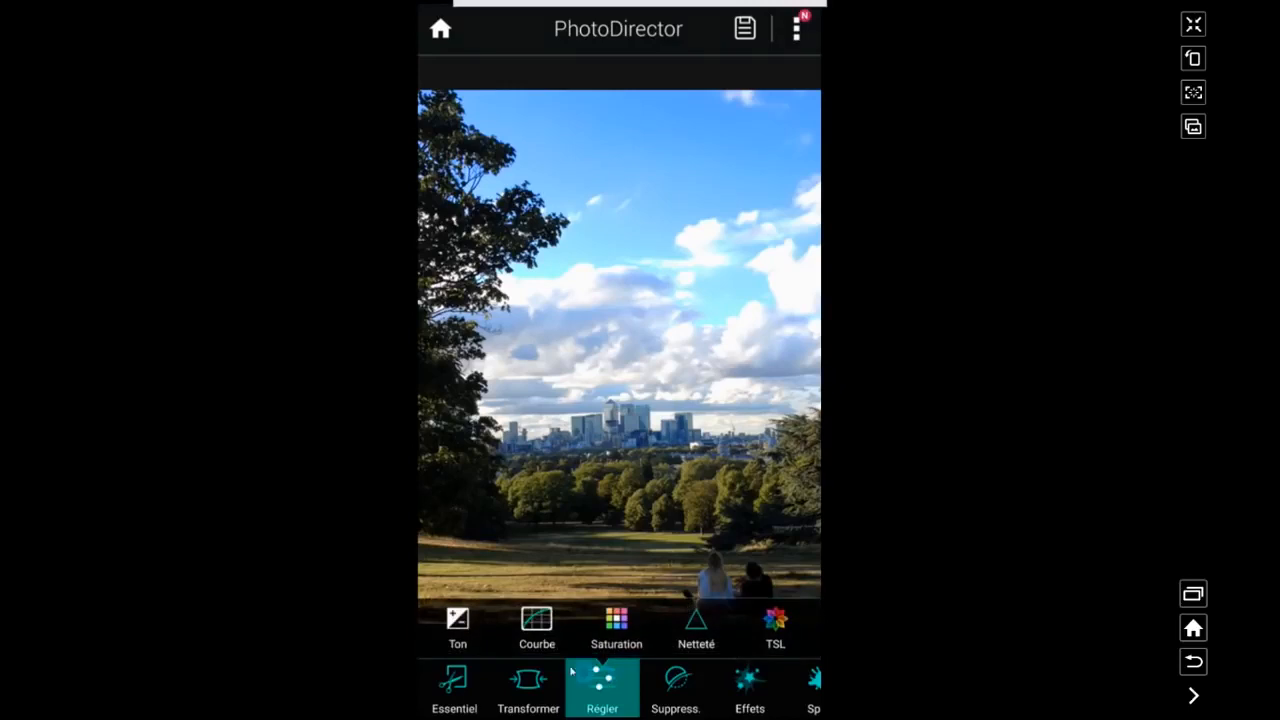
pyautogui.click(537, 625)
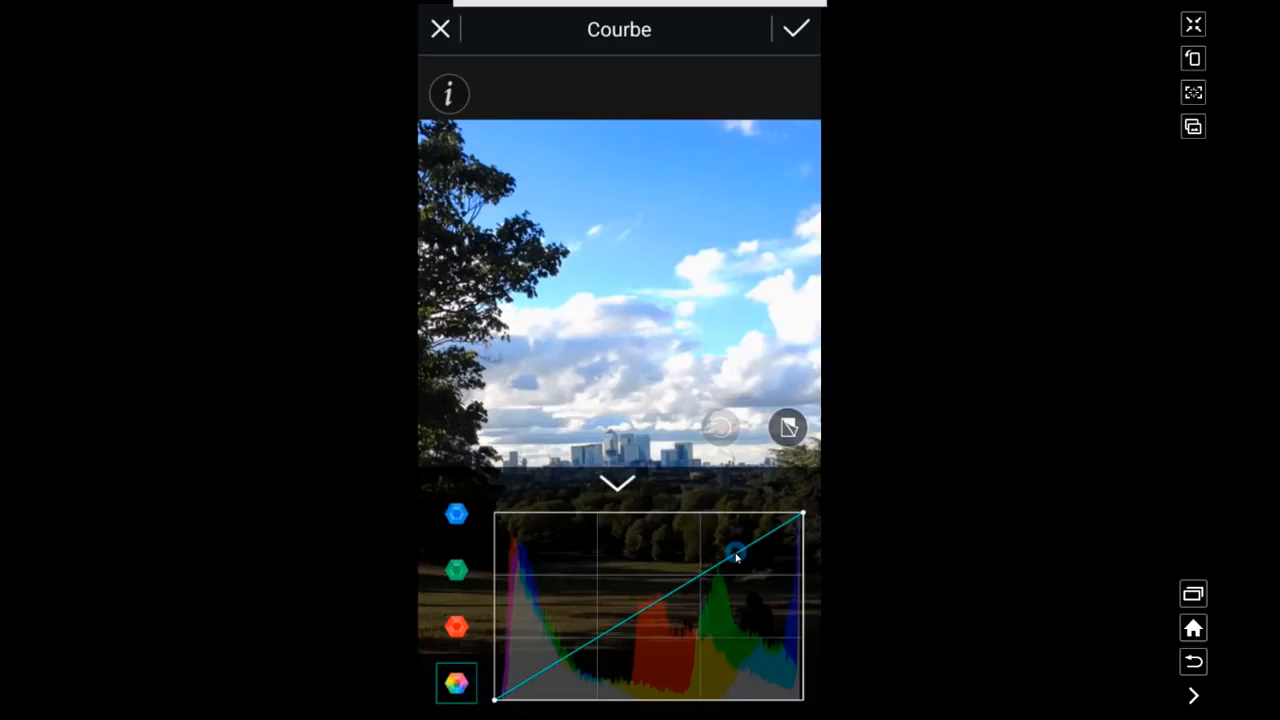
pyautogui.moveTo(736, 553); pyautogui.dragTo(736, 547)
pyautogui.moveTo(642, 603); pyautogui.dragTo(643, 616)
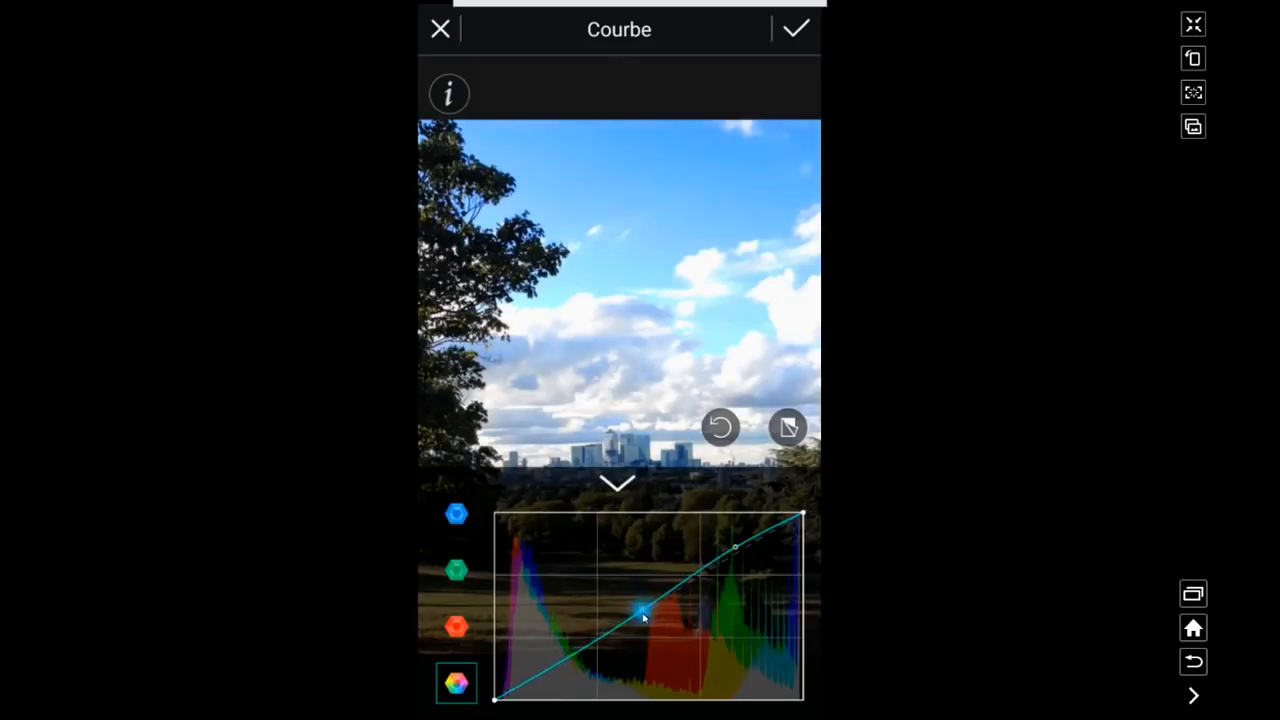
pyautogui.click(494, 702)
pyautogui.moveTo(494, 702); pyautogui.dragTo(495, 696)
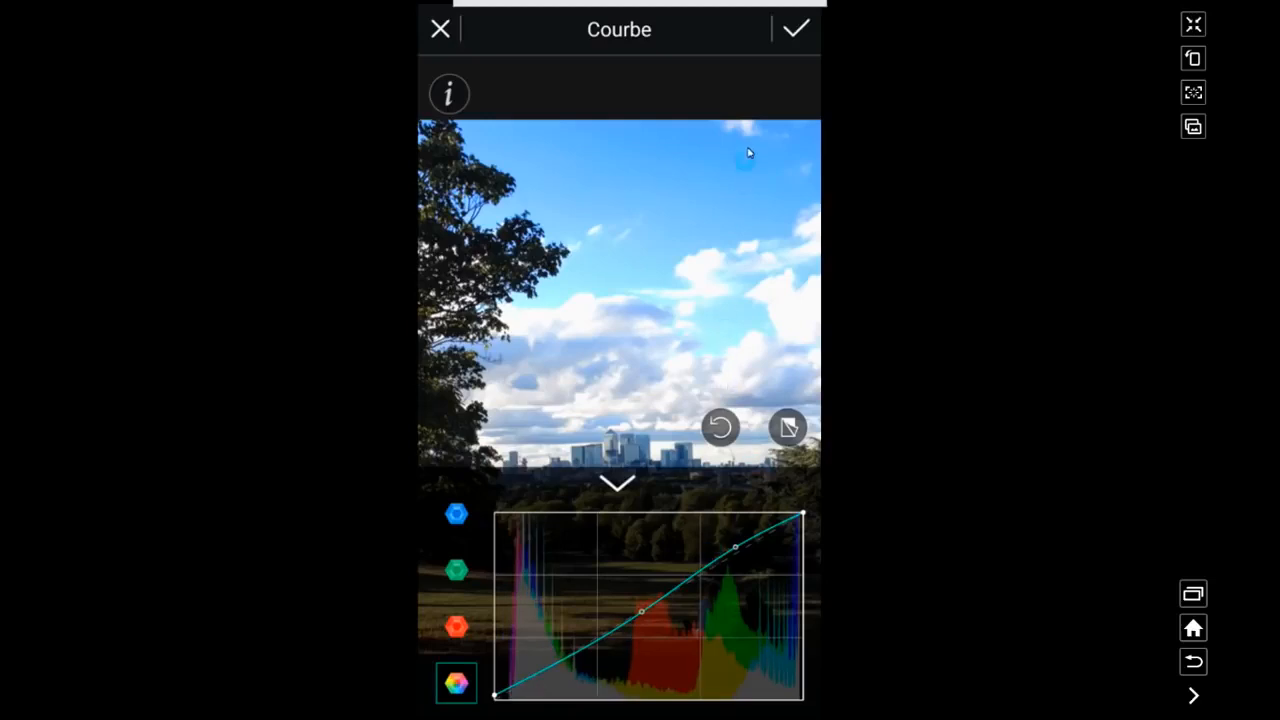
pyautogui.click(796, 29)
# Step: Warm up the photo by setting the white balance temperature to 55, comparing it with the original before applying
pyautogui.moveTo(672, 630); pyautogui.dragTo(498, 653)
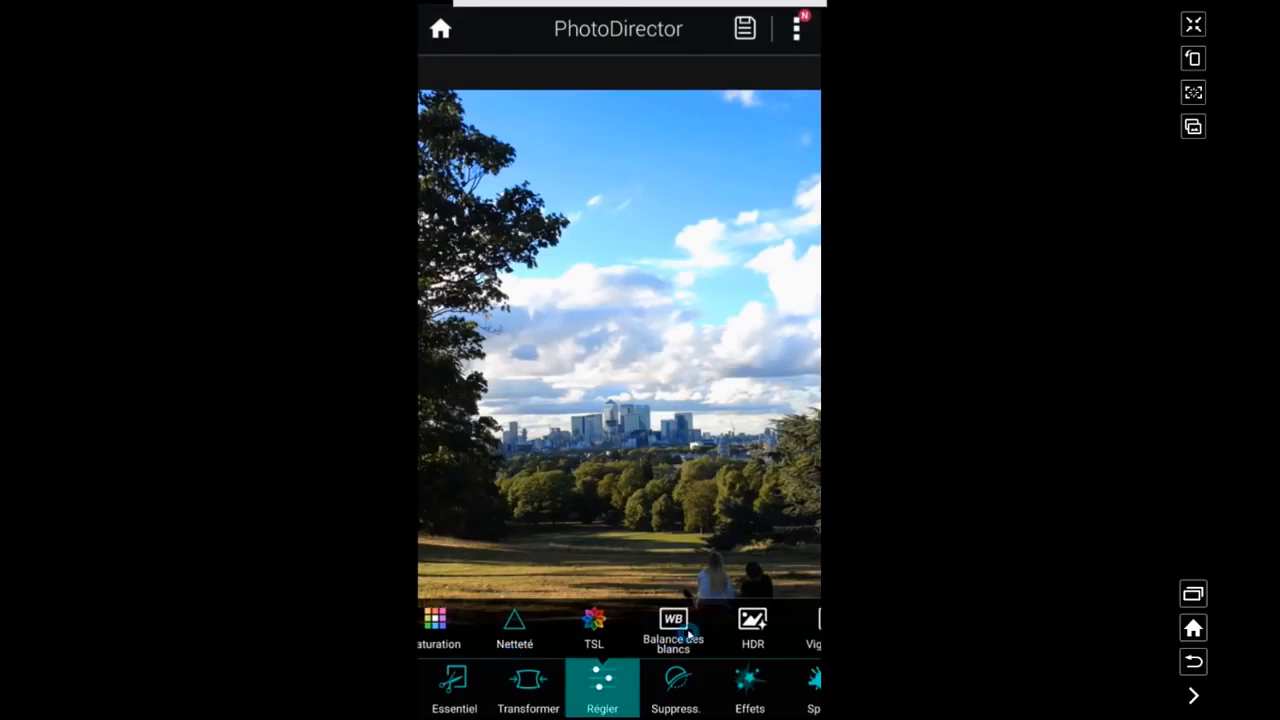
pyautogui.click(675, 622)
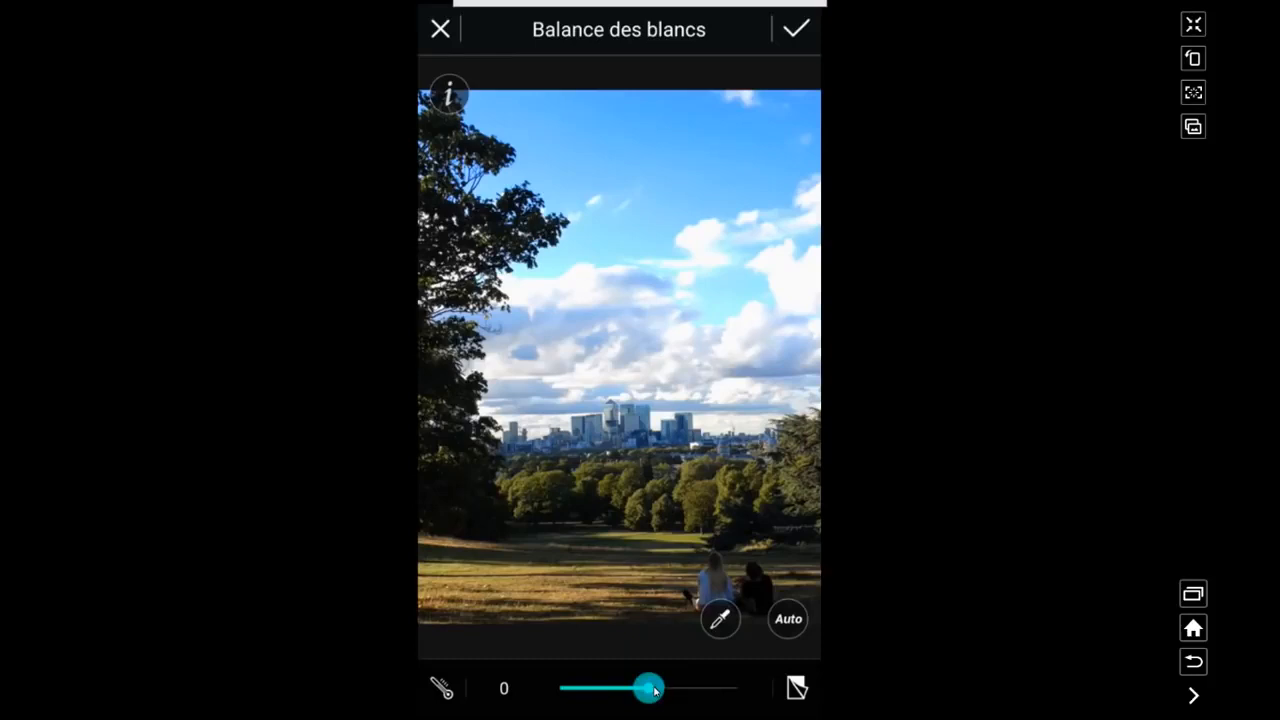
pyautogui.moveTo(655, 690); pyautogui.dragTo(705, 690)
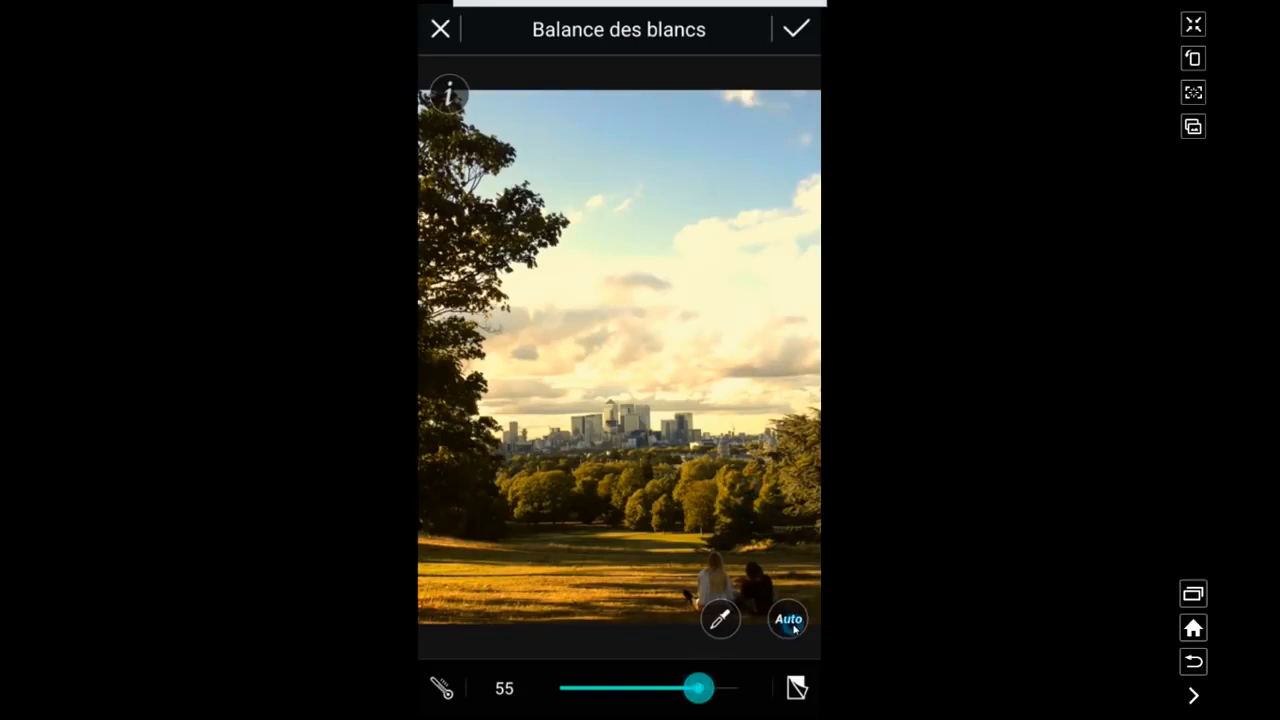
pyautogui.click(796, 688)
pyautogui.click(793, 33)
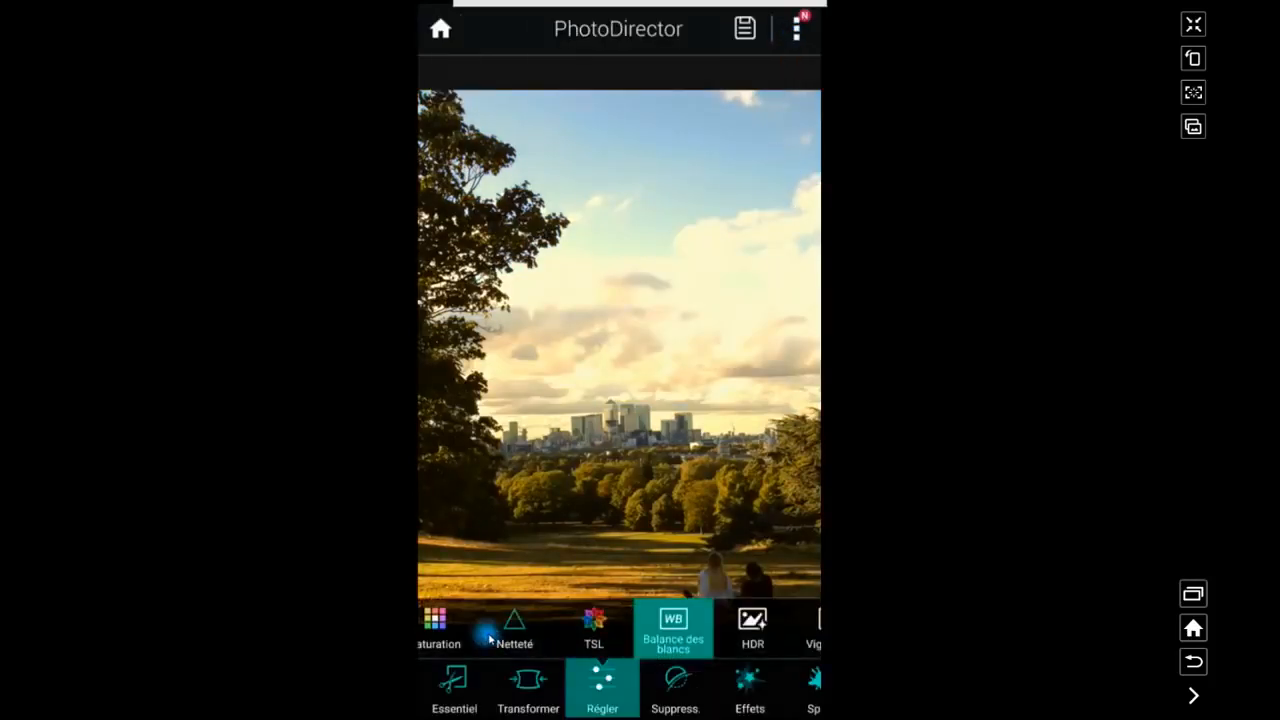
# Step: Raise the photo's saturation to 15 and apply the change
pyautogui.moveTo(489, 637); pyautogui.dragTo(538, 635)
pyautogui.click(537, 628)
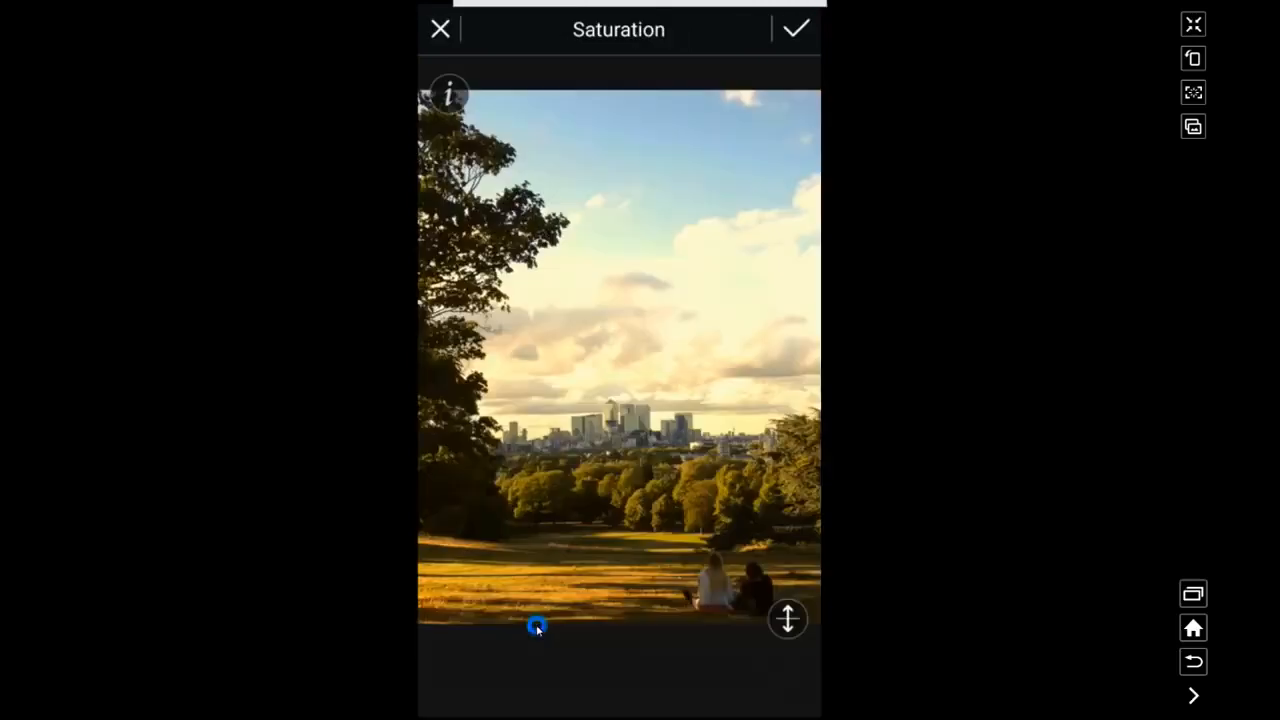
pyautogui.moveTo(624, 694)
pyautogui.mouseDown()
pyautogui.moveTo(649, 694)
pyautogui.moveTo(635, 695)
pyautogui.mouseUp()
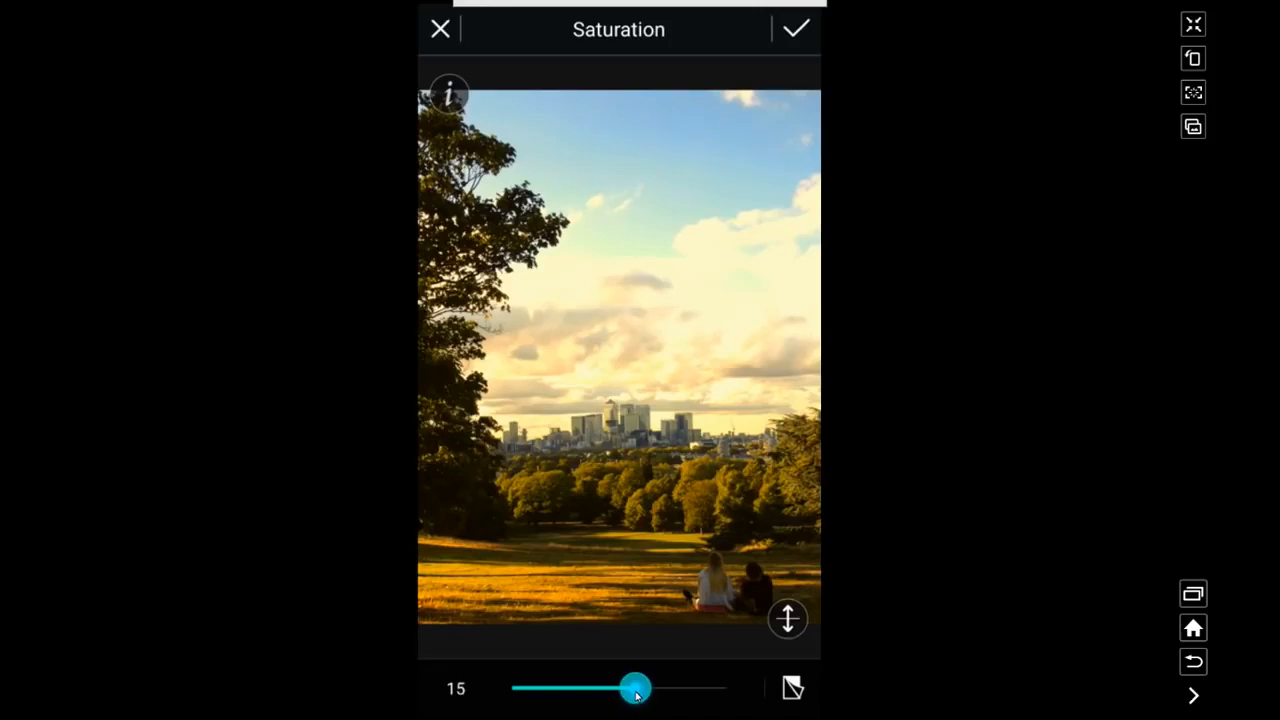
pyautogui.click(780, 32)
pyautogui.click(792, 35)
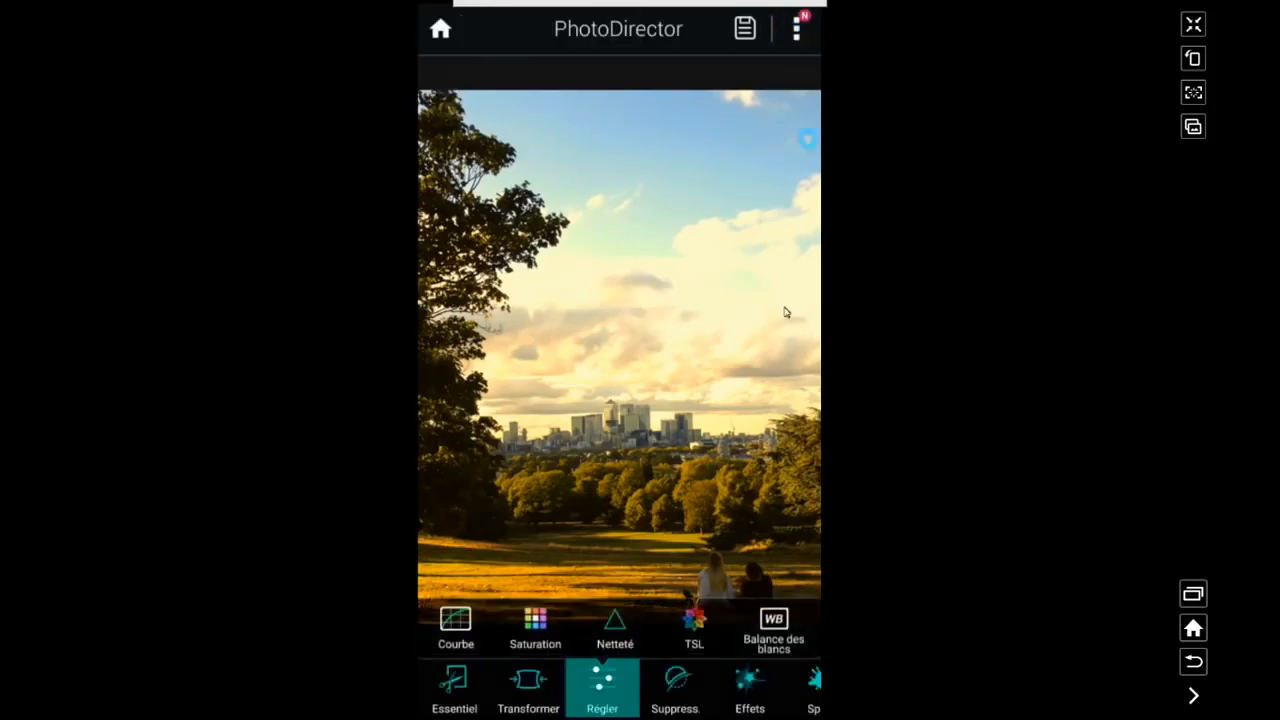
# Step: Apply the HDR adjustment to the photo with a value of 11
pyautogui.moveTo(709, 632); pyautogui.dragTo(538, 634)
pyautogui.click(711, 624)
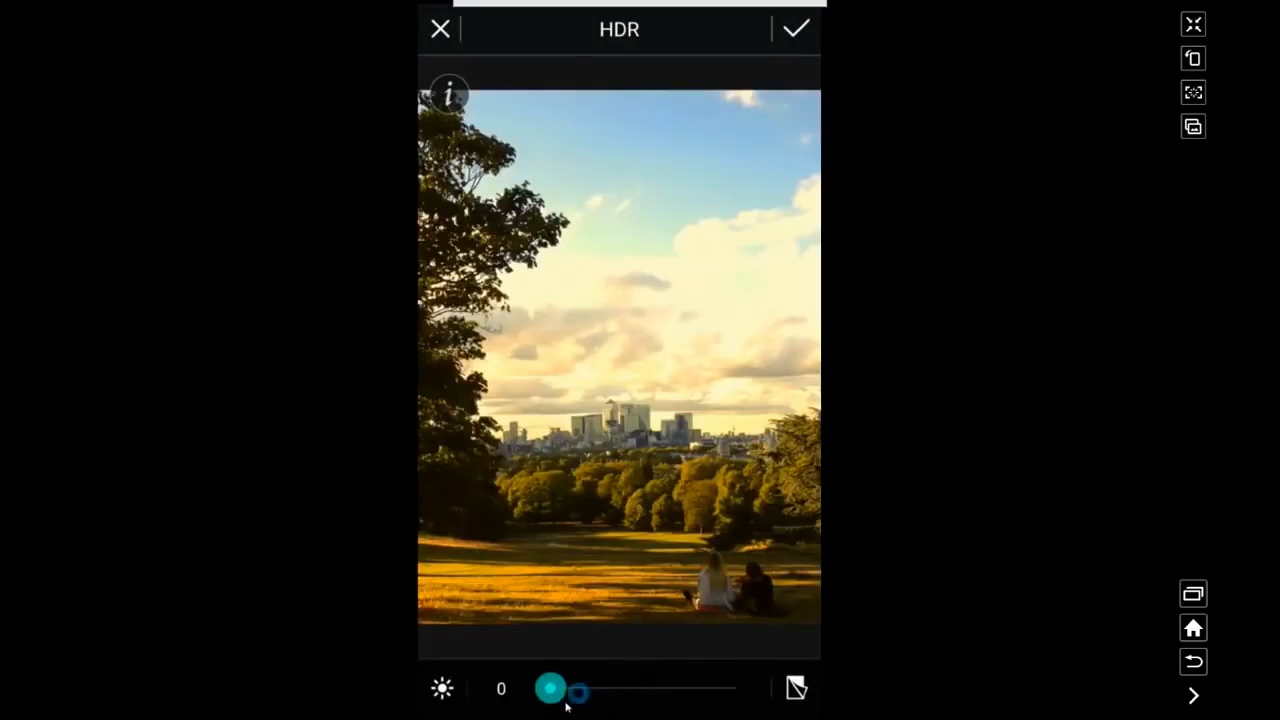
pyautogui.moveTo(553, 689); pyautogui.dragTo(579, 693)
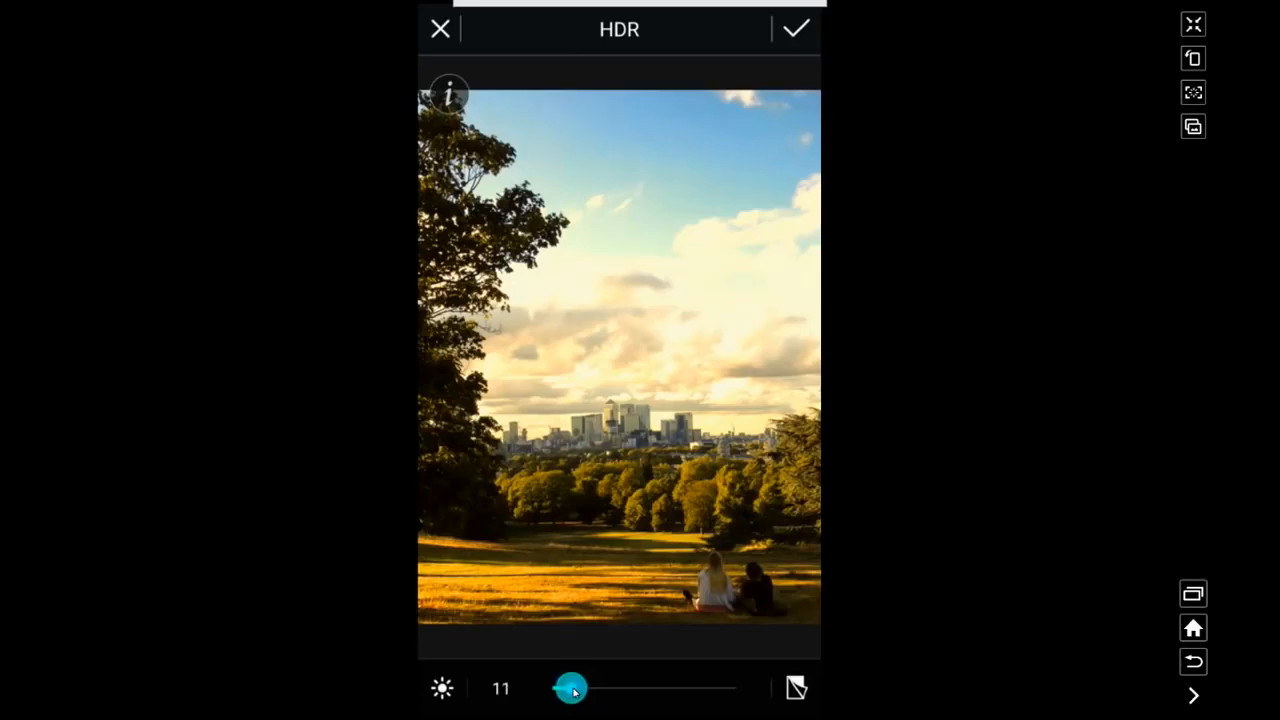
pyautogui.click(796, 29)
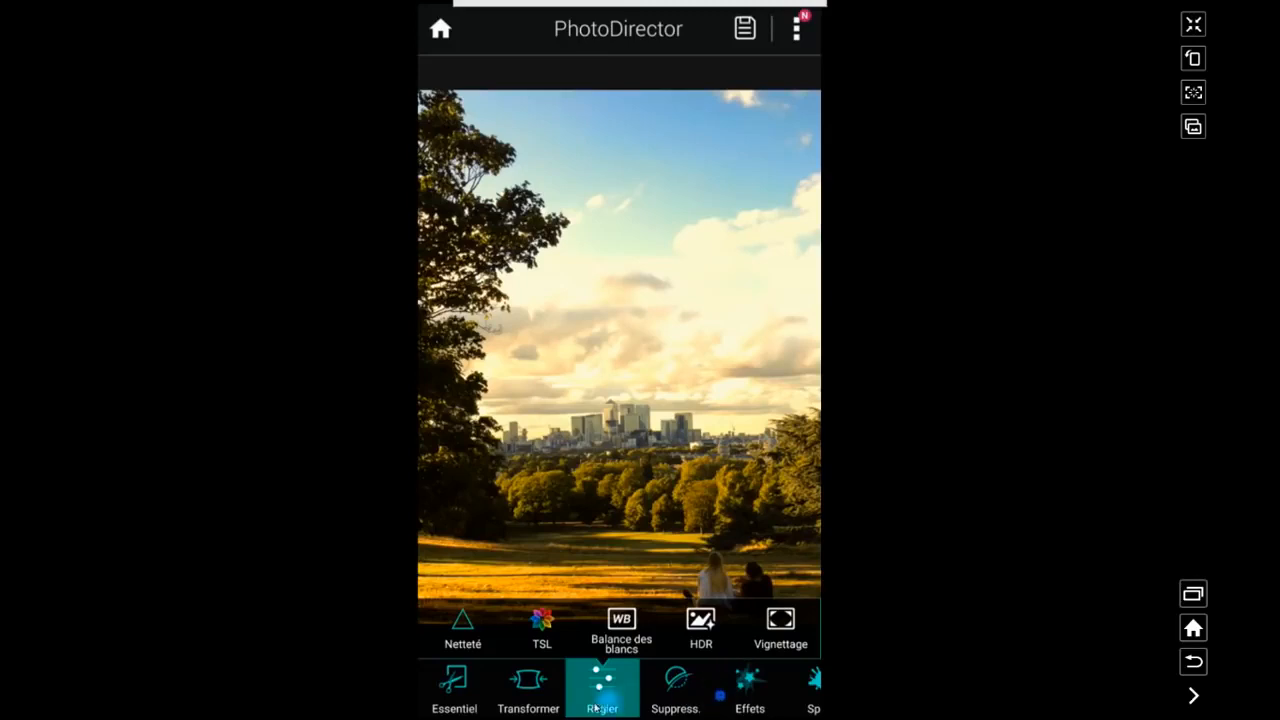
# Step: Overlay the first lens flare, placing its bright spot at the photo's upper-left corner over the tree, then enlarge and rotate it
pyautogui.moveTo(617, 702); pyautogui.dragTo(497, 712)
pyautogui.moveTo(737, 705); pyautogui.dragTo(505, 710)
pyautogui.click(525, 685)
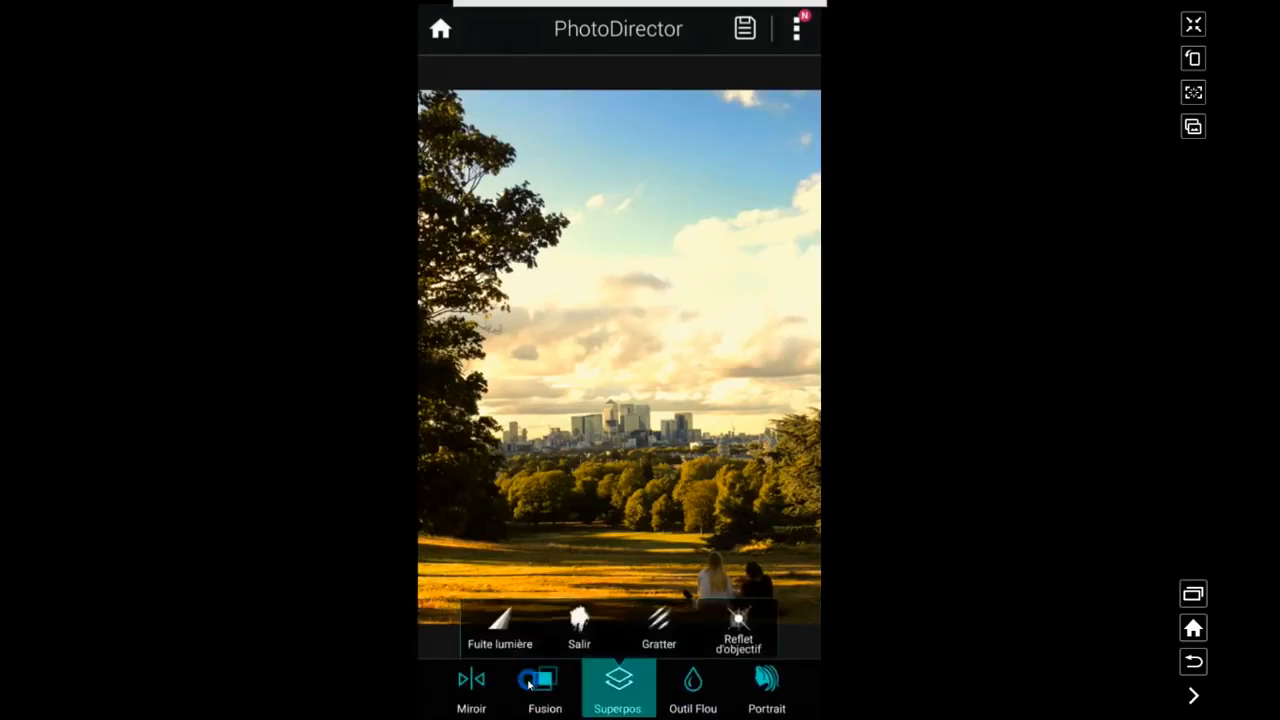
pyautogui.click(750, 640)
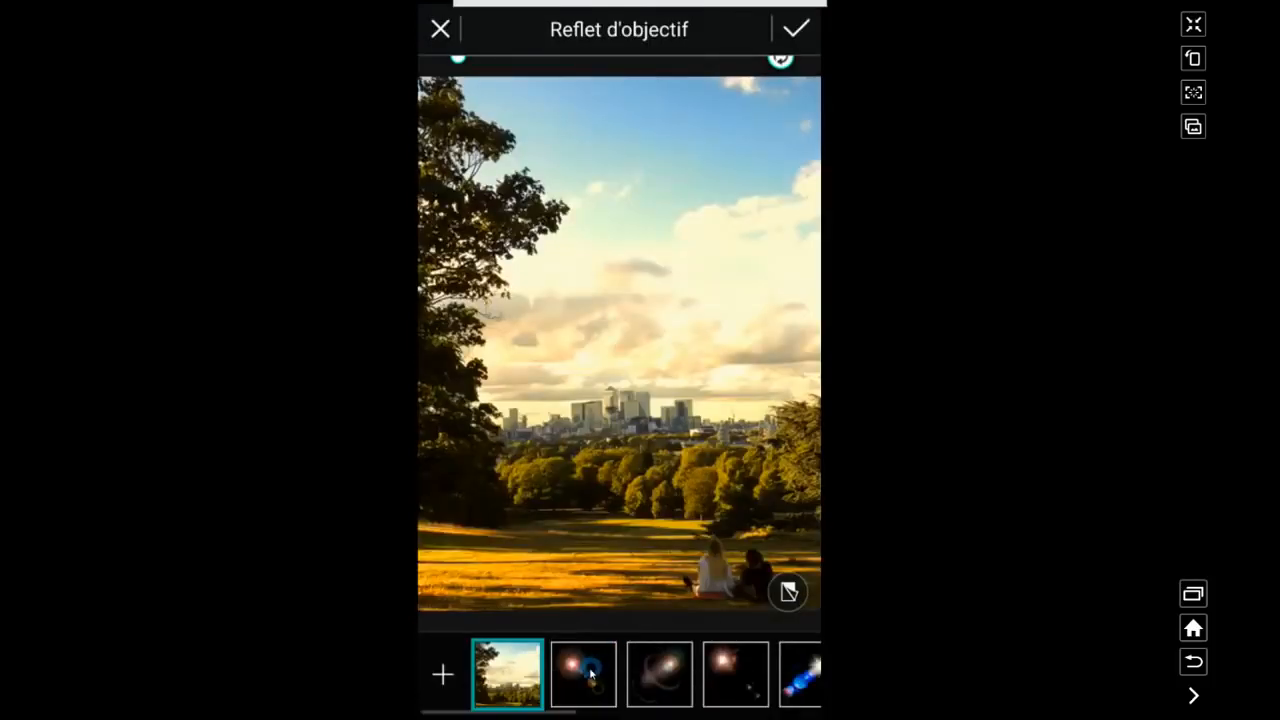
pyautogui.click(590, 672)
pyautogui.moveTo(593, 399); pyautogui.dragTo(495, 242)
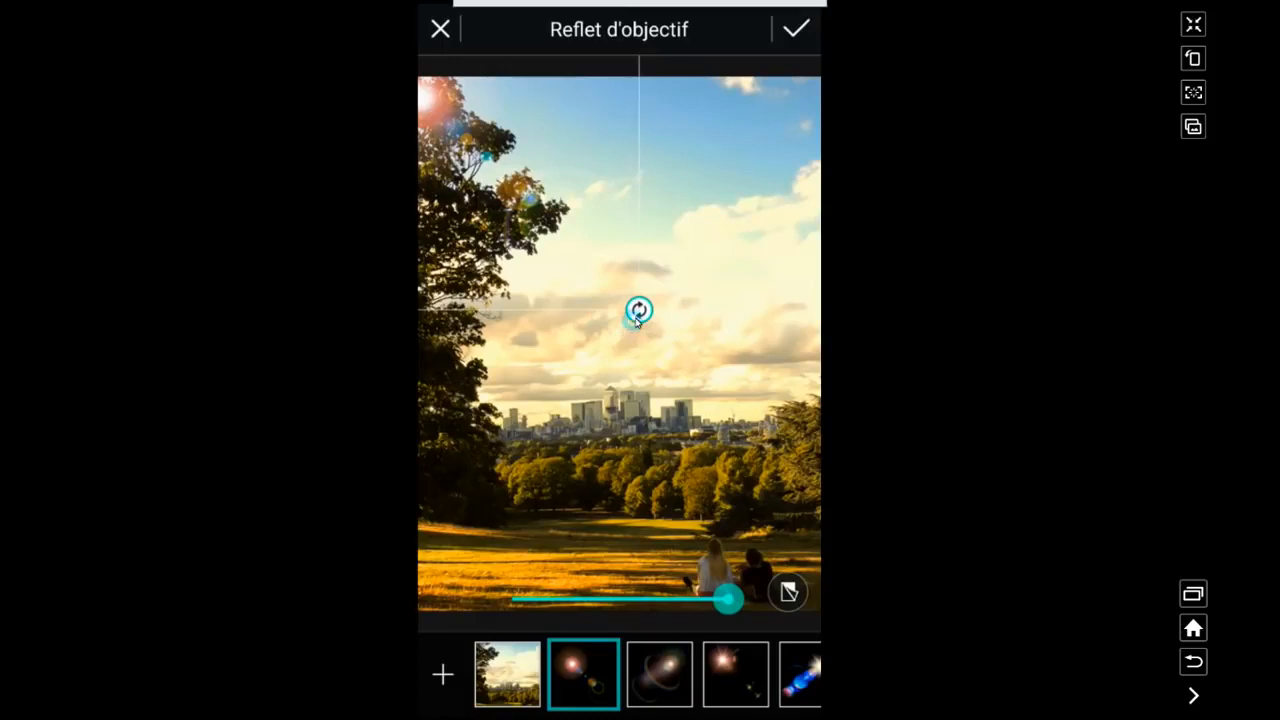
pyautogui.moveTo(640, 310)
pyautogui.mouseDown()
pyautogui.moveTo(708, 372)
pyautogui.moveTo(701, 470)
pyautogui.mouseUp()
pyautogui.moveTo(627, 352); pyautogui.dragTo(640, 417)
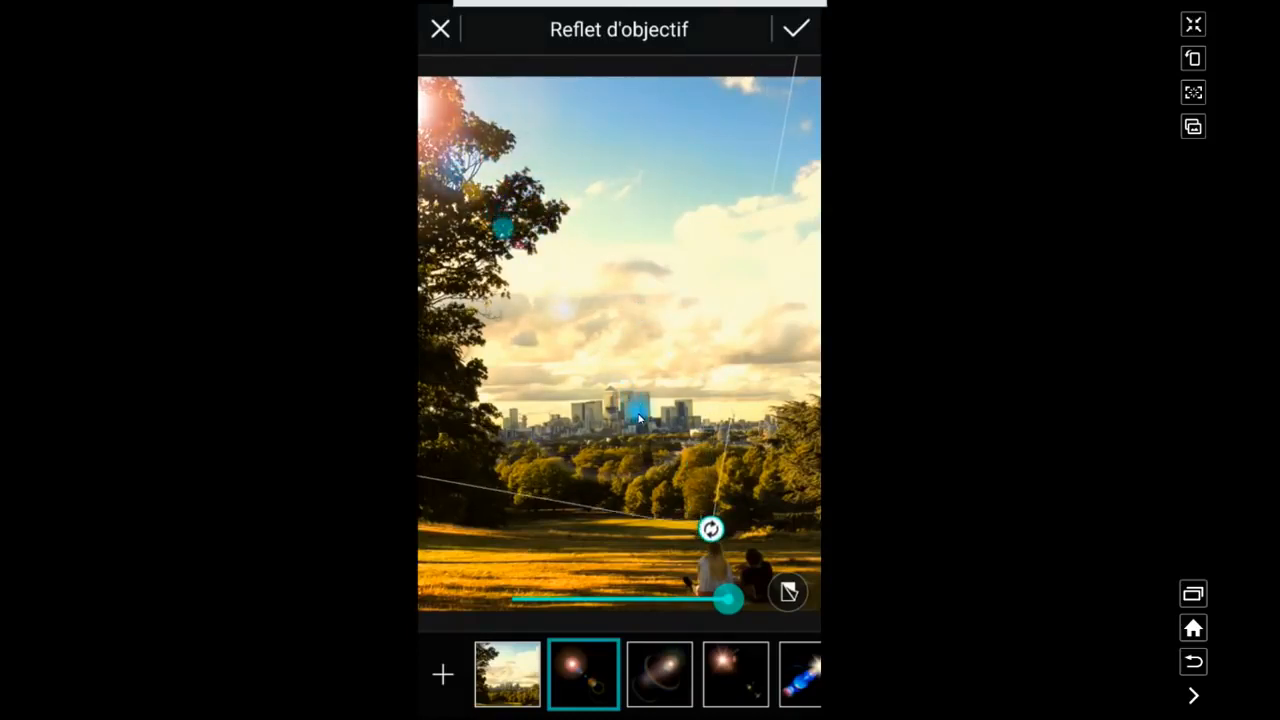
pyautogui.click(796, 29)
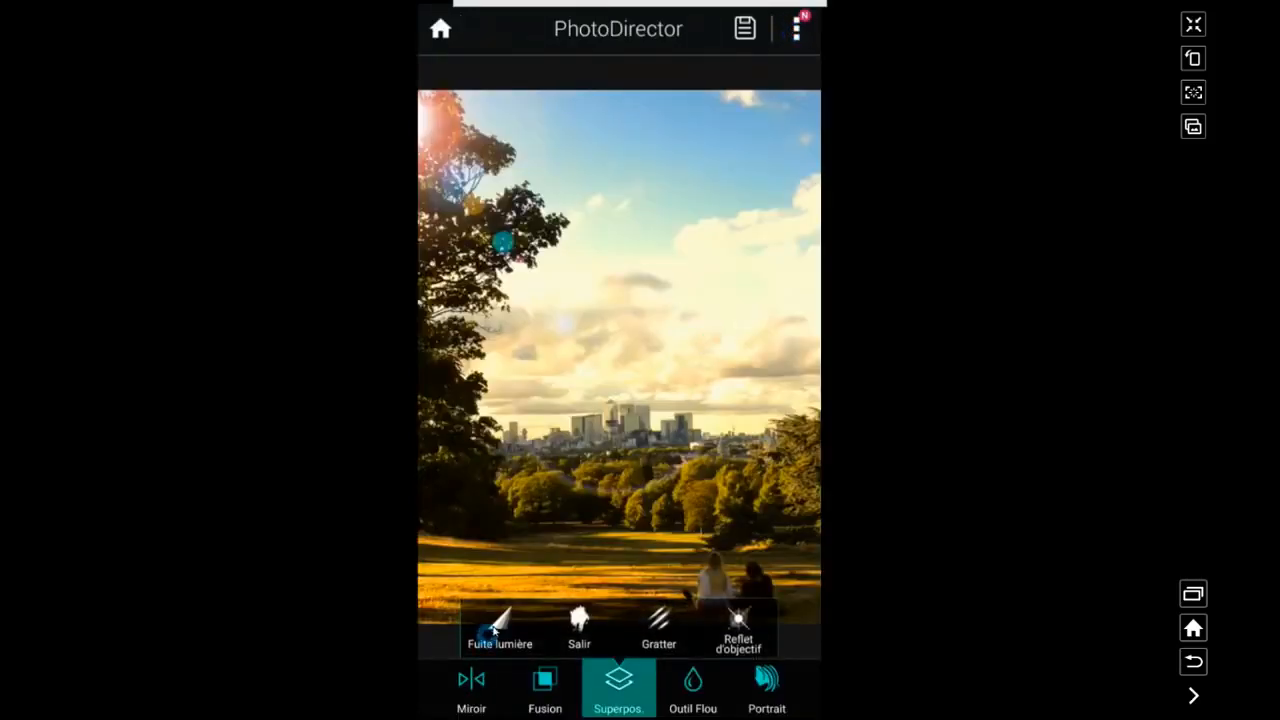
# Step: Overlay the first light leak, with pink and white circles, and reduce its strength to about half
pyautogui.click(496, 627)
pyautogui.click(588, 670)
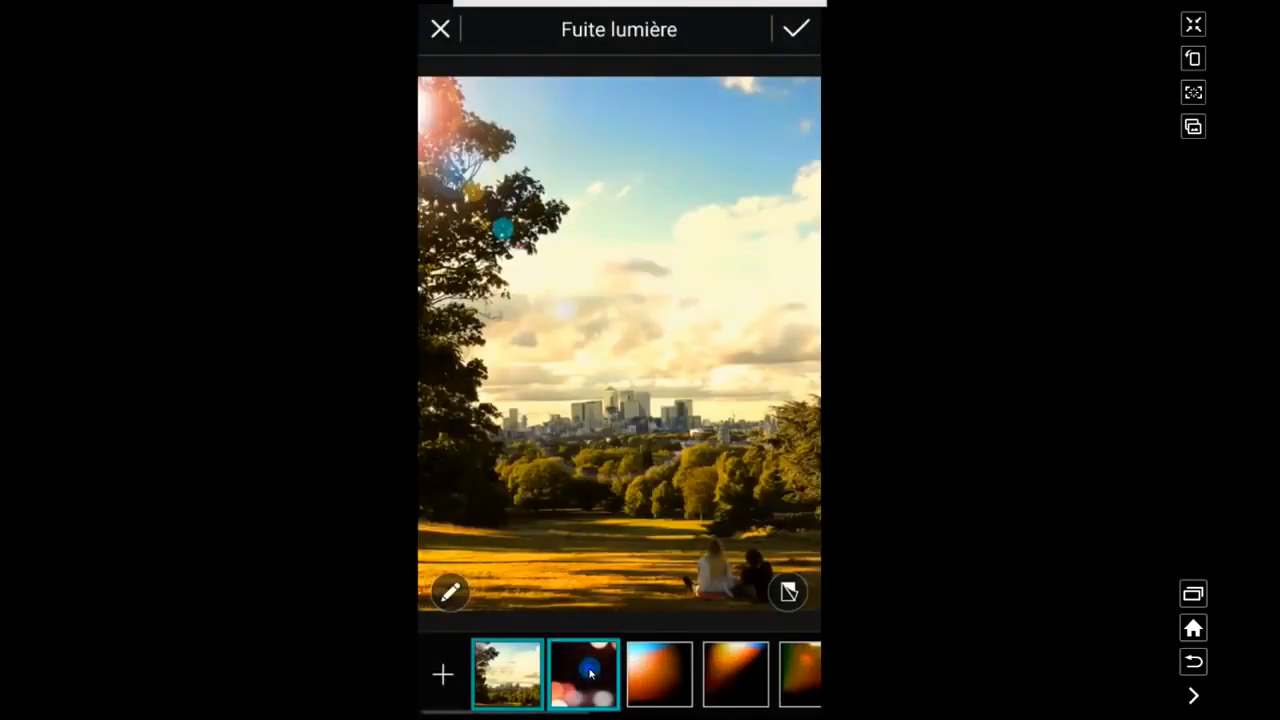
pyautogui.moveTo(661, 601); pyautogui.dragTo(634, 608)
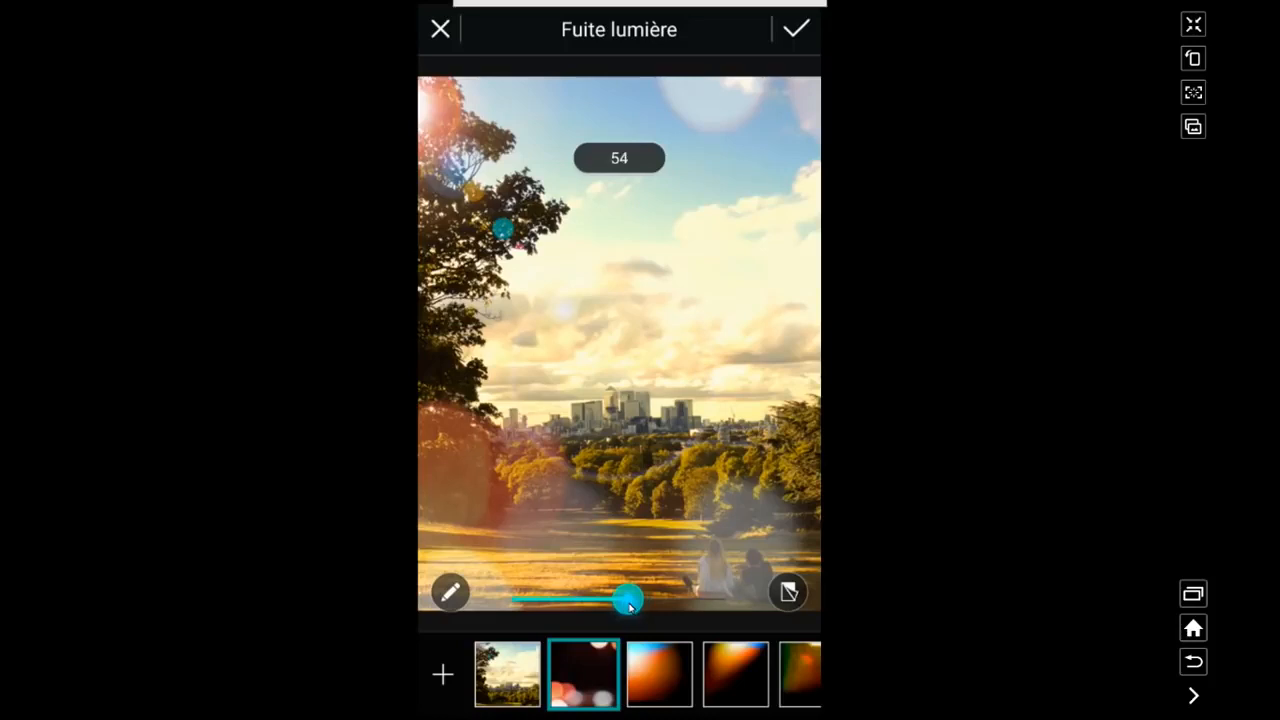
pyautogui.moveTo(626, 608); pyautogui.dragTo(625, 606)
pyautogui.click(796, 33)
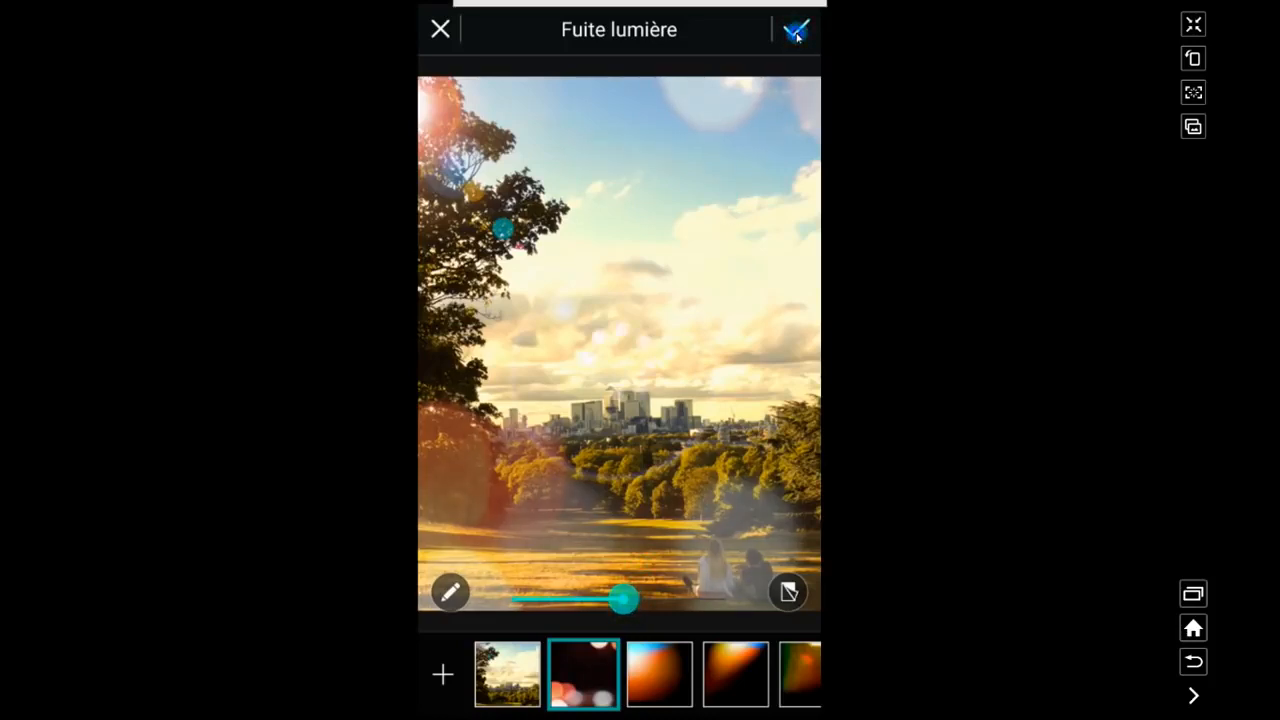
# Step: Add the white double-line frame with scrolled corner ornaments around the park photo and apply it
pyautogui.click(735, 618)
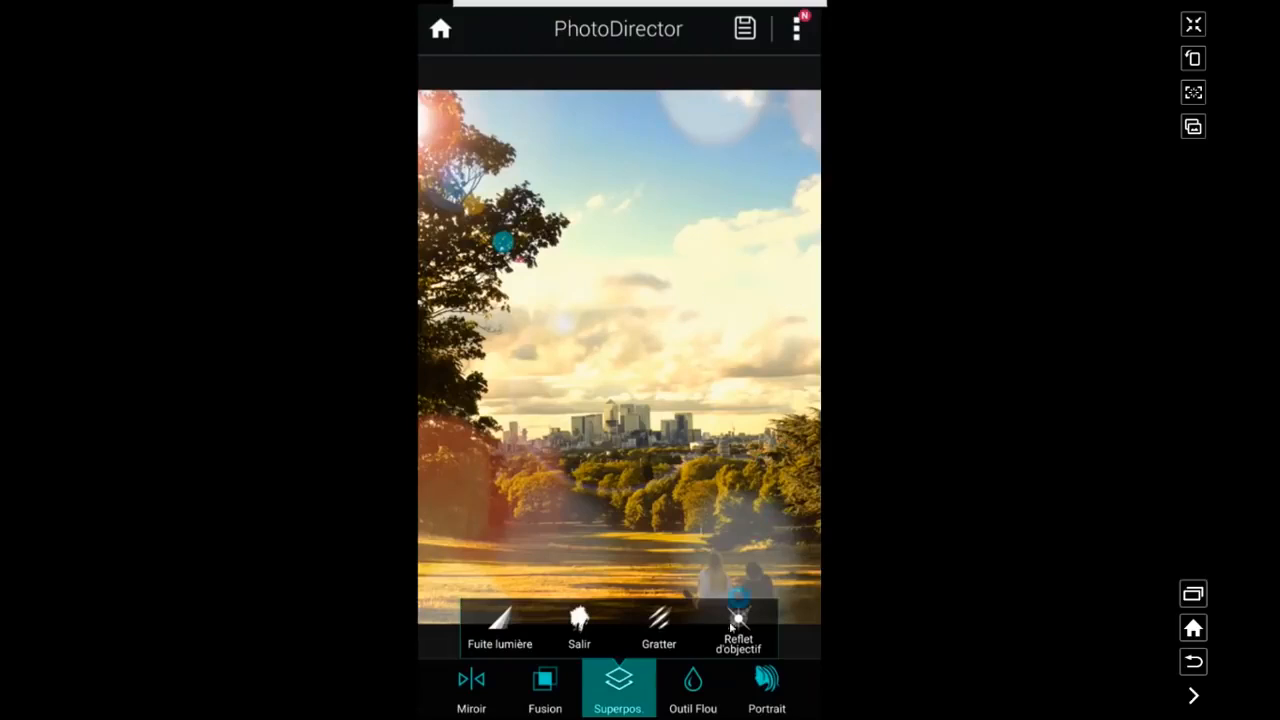
pyautogui.moveTo(726, 705); pyautogui.dragTo(476, 700)
pyautogui.click(706, 698)
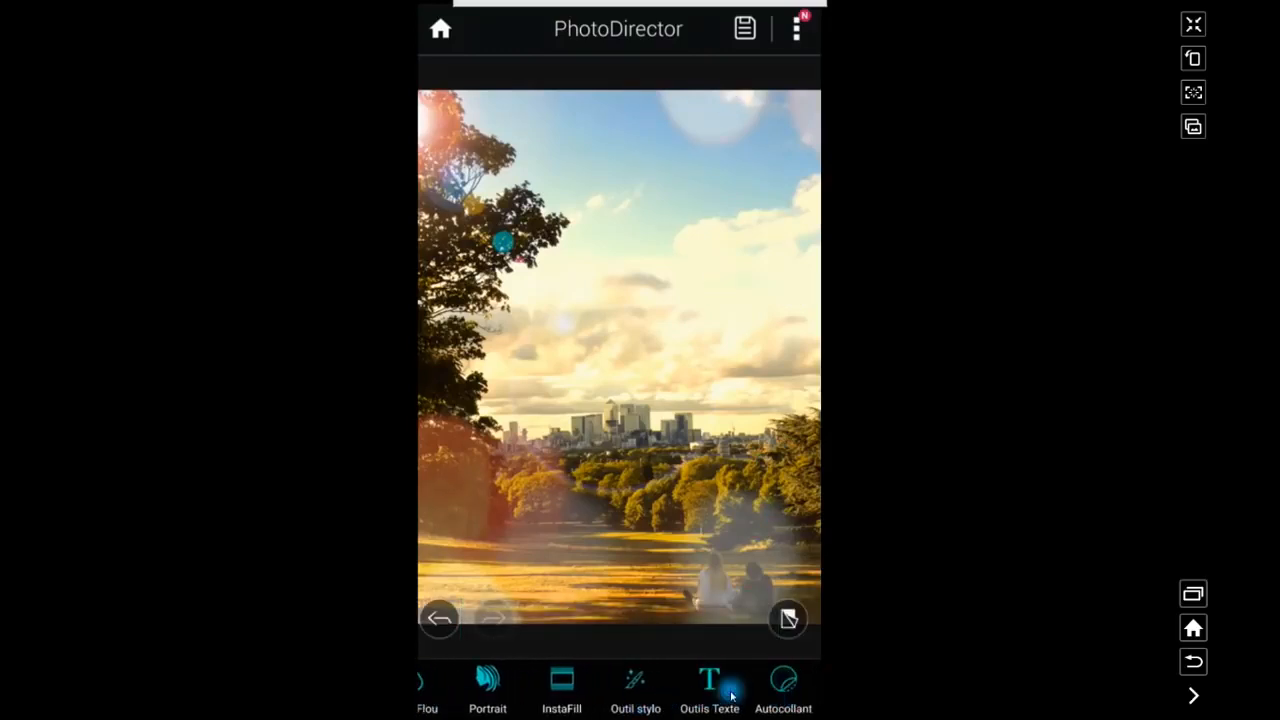
pyautogui.moveTo(731, 694); pyautogui.dragTo(451, 700)
pyautogui.click(729, 686)
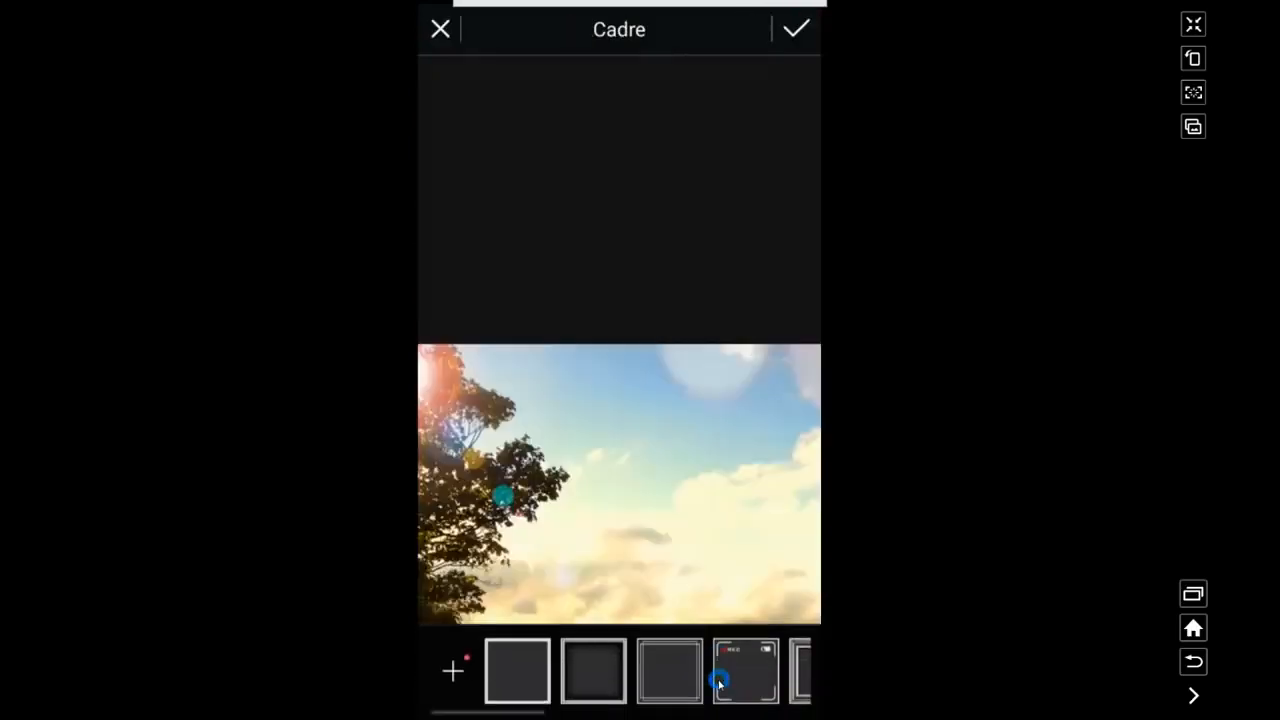
pyautogui.moveTo(684, 683); pyautogui.dragTo(449, 685)
pyautogui.moveTo(720, 680); pyautogui.dragTo(571, 680)
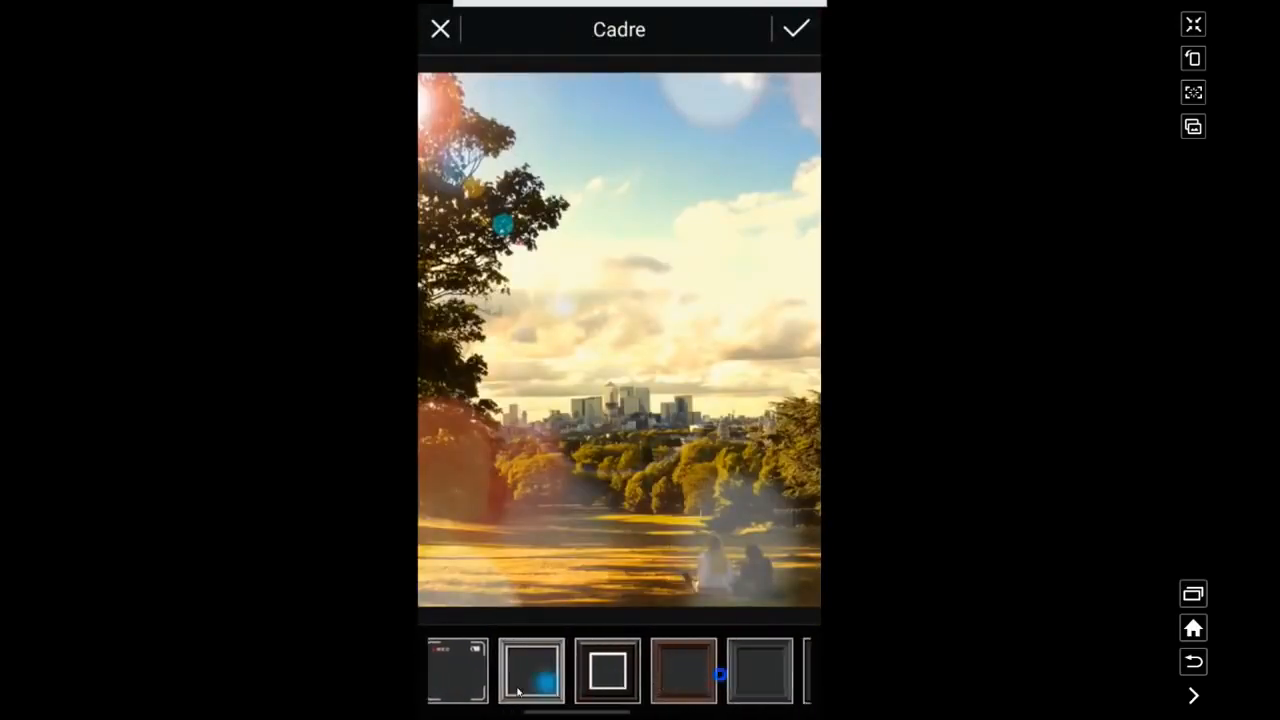
pyautogui.click(722, 679)
pyautogui.click(664, 679)
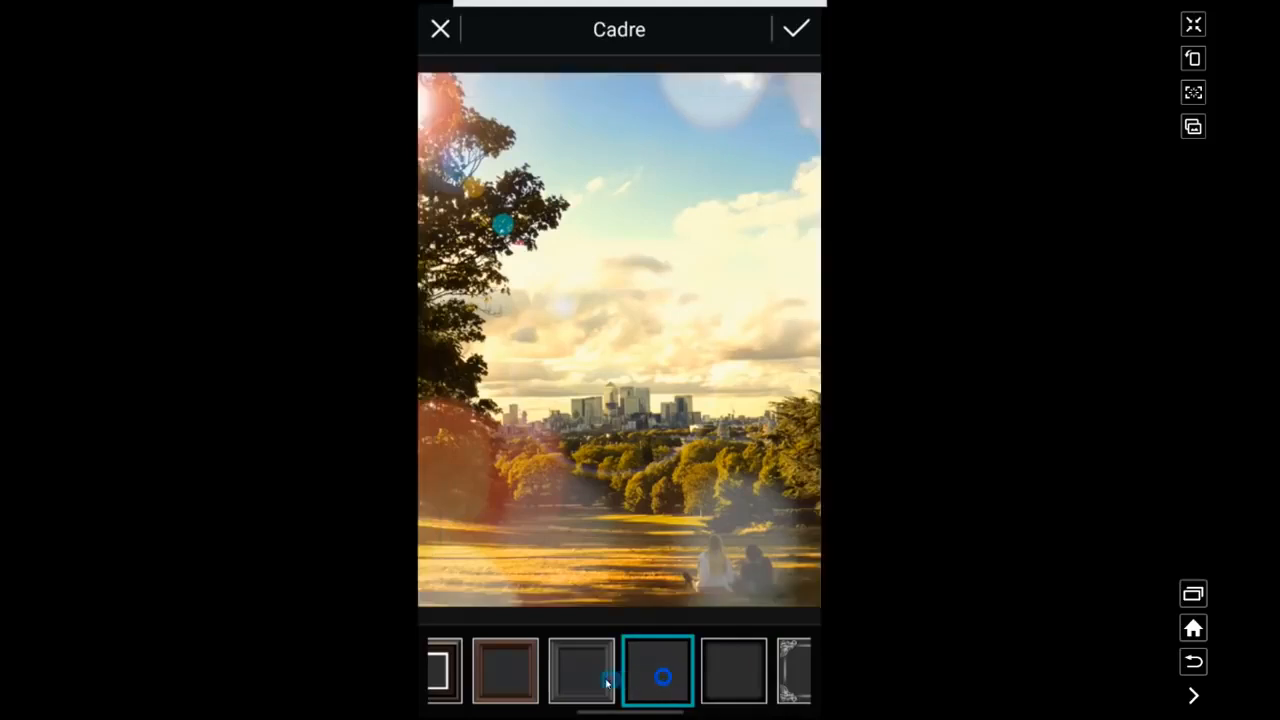
pyautogui.click(588, 678)
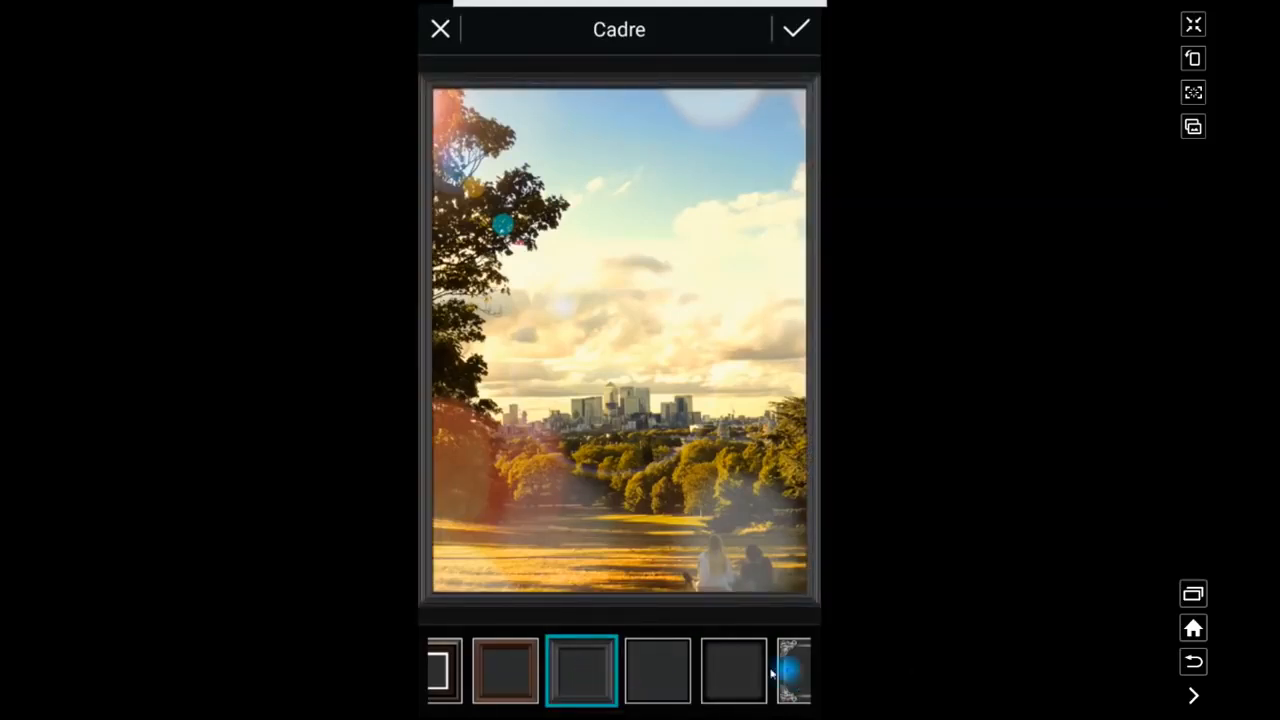
pyautogui.moveTo(788, 676); pyautogui.dragTo(614, 671)
pyautogui.click(640, 670)
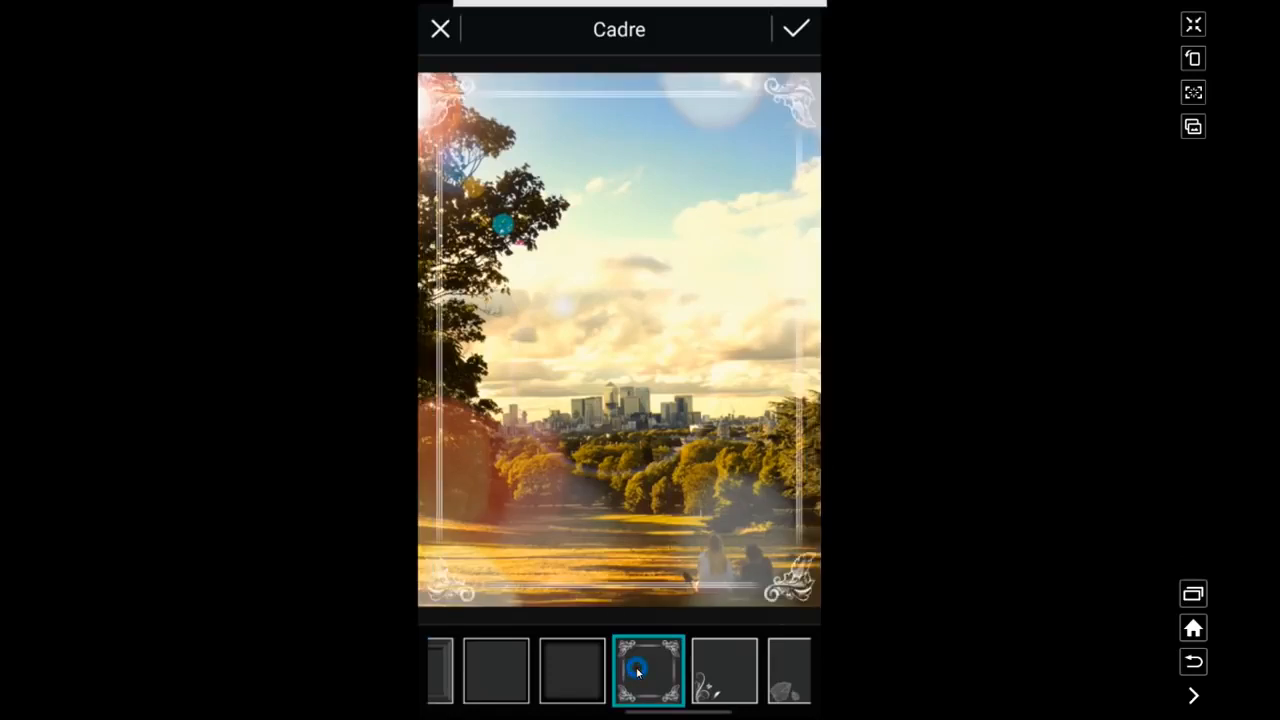
pyautogui.click(796, 30)
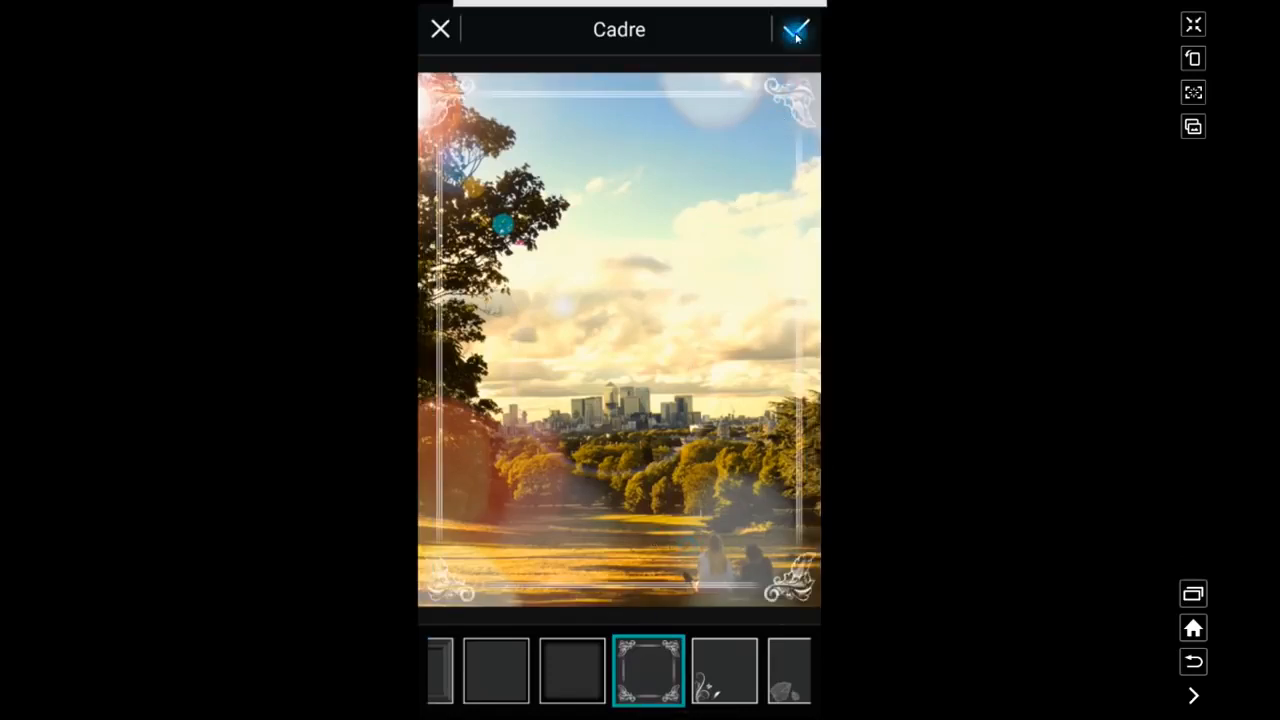
# Step: Save the framed park photo, look over the sharing options, and return to the home screen
pyautogui.click(744, 30)
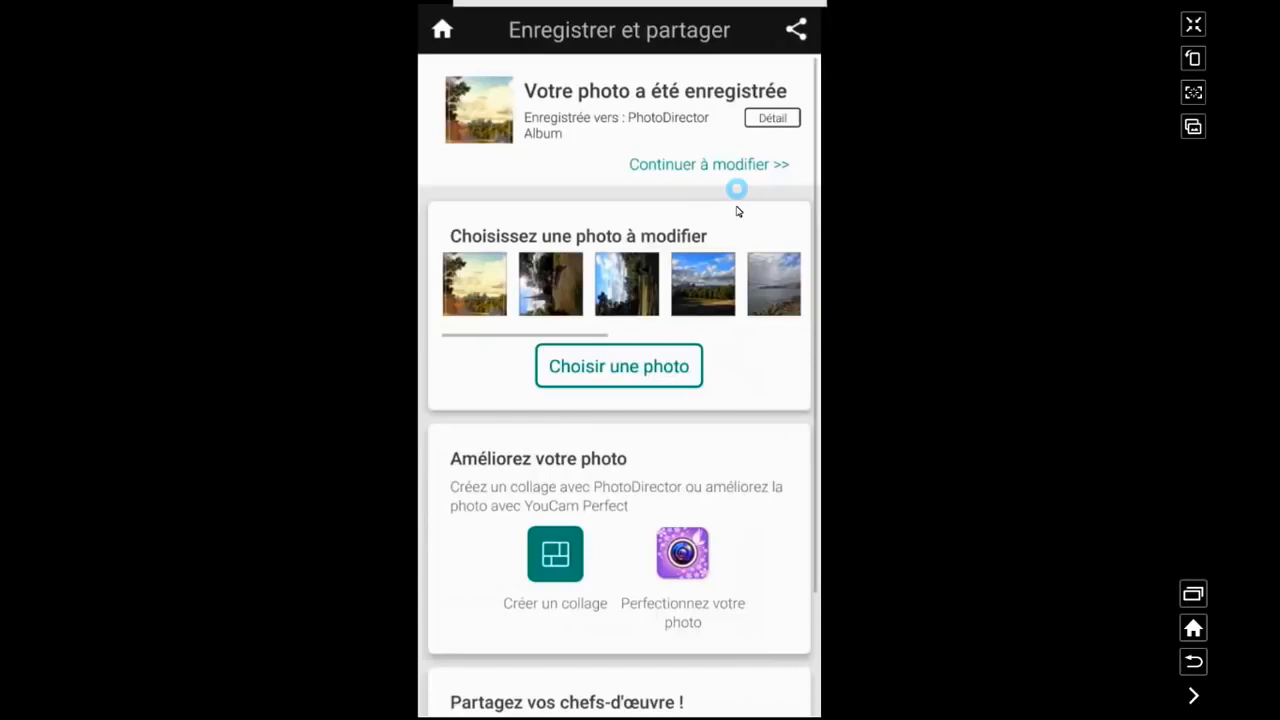
pyautogui.scroll(-2, 754, 366)
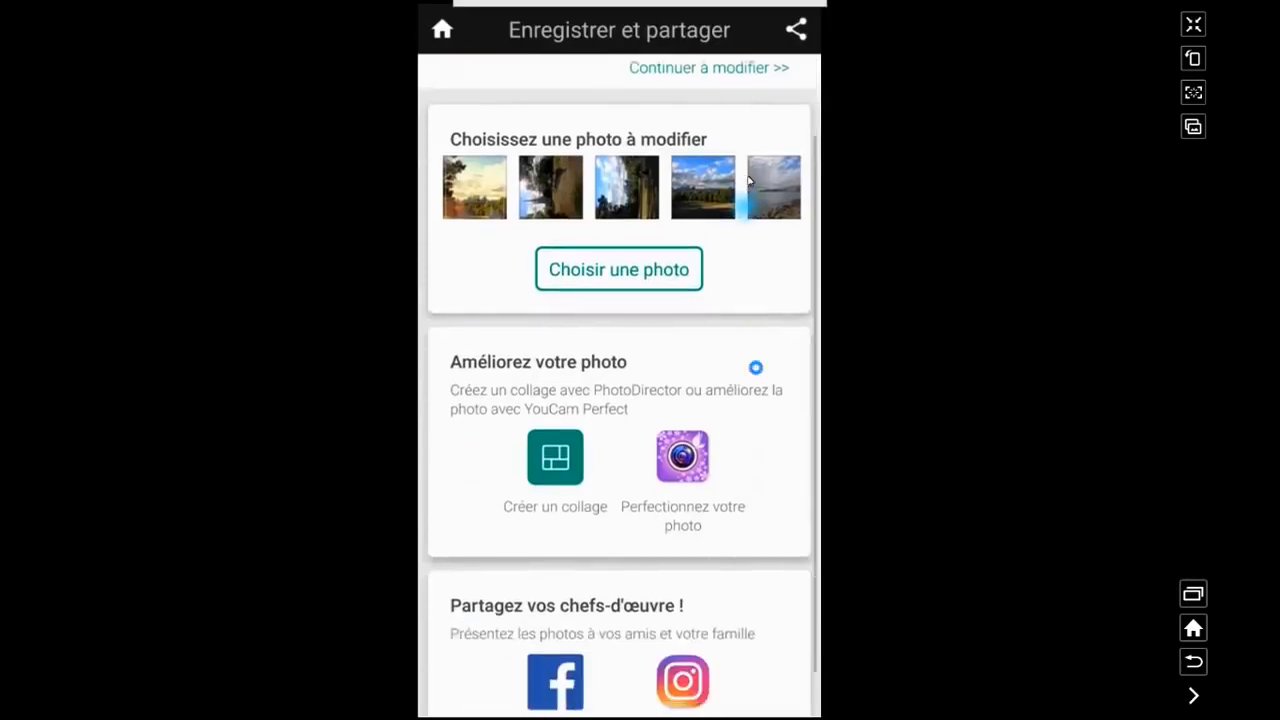
pyautogui.scroll(2, 763, 309)
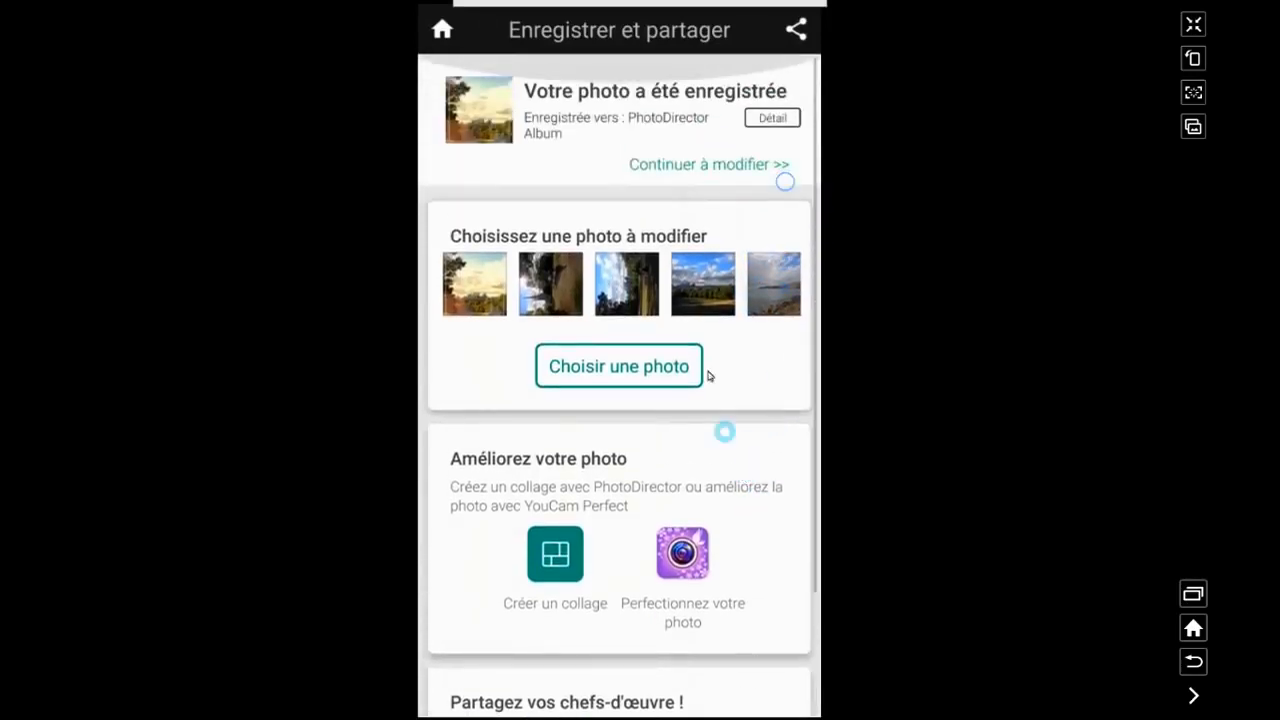
pyautogui.click(729, 166)
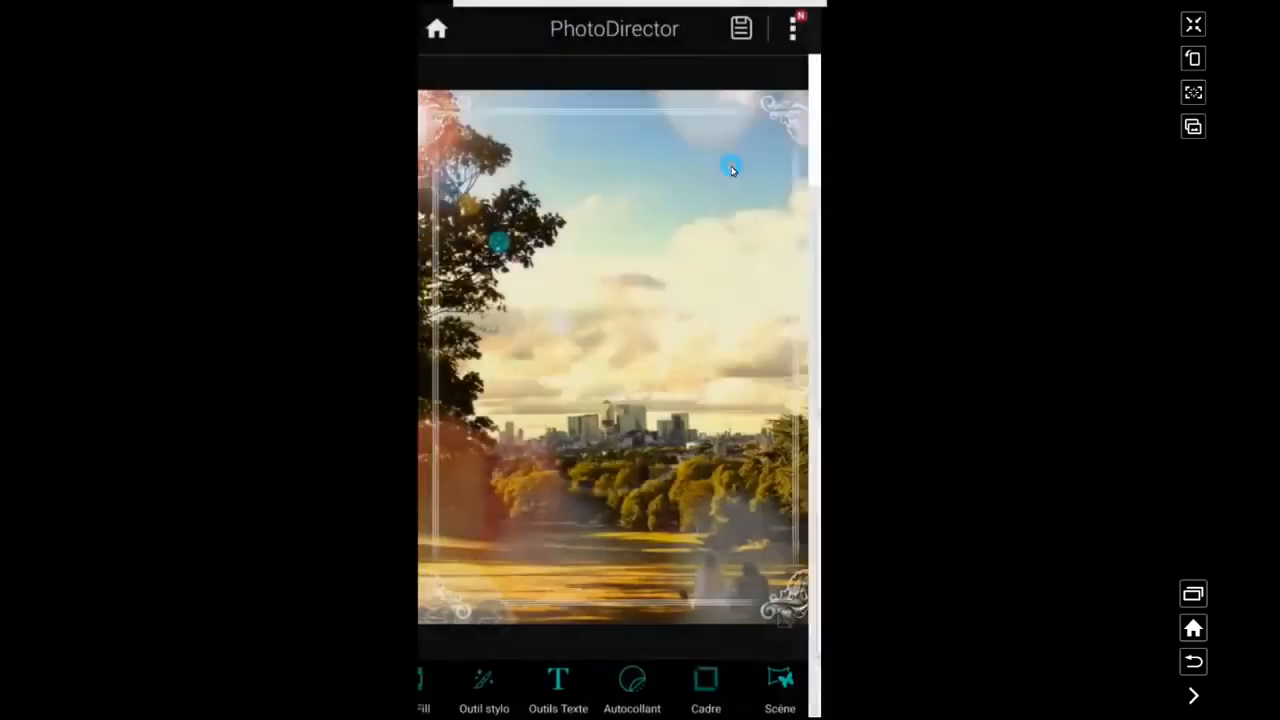
pyautogui.click(442, 30)
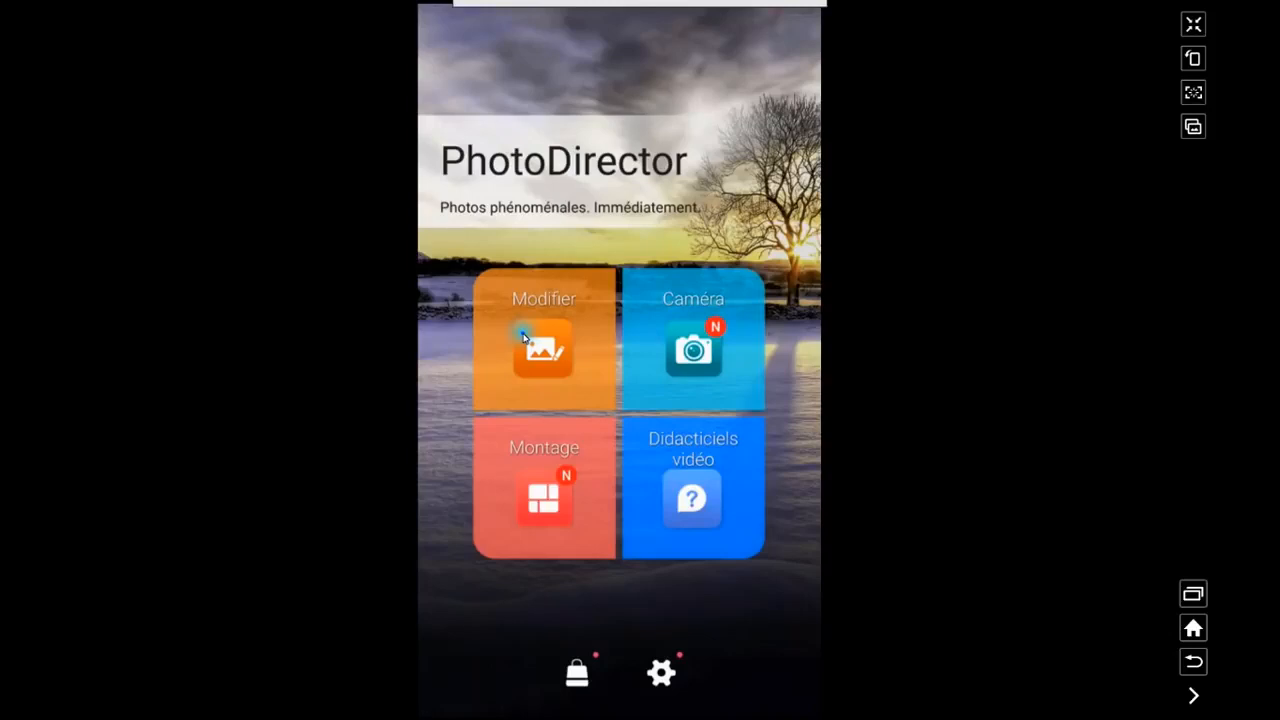
# Step: Open the night street photo with the red double-decker buses from the PhDM_2018 album for editing
pyautogui.click(523, 337)
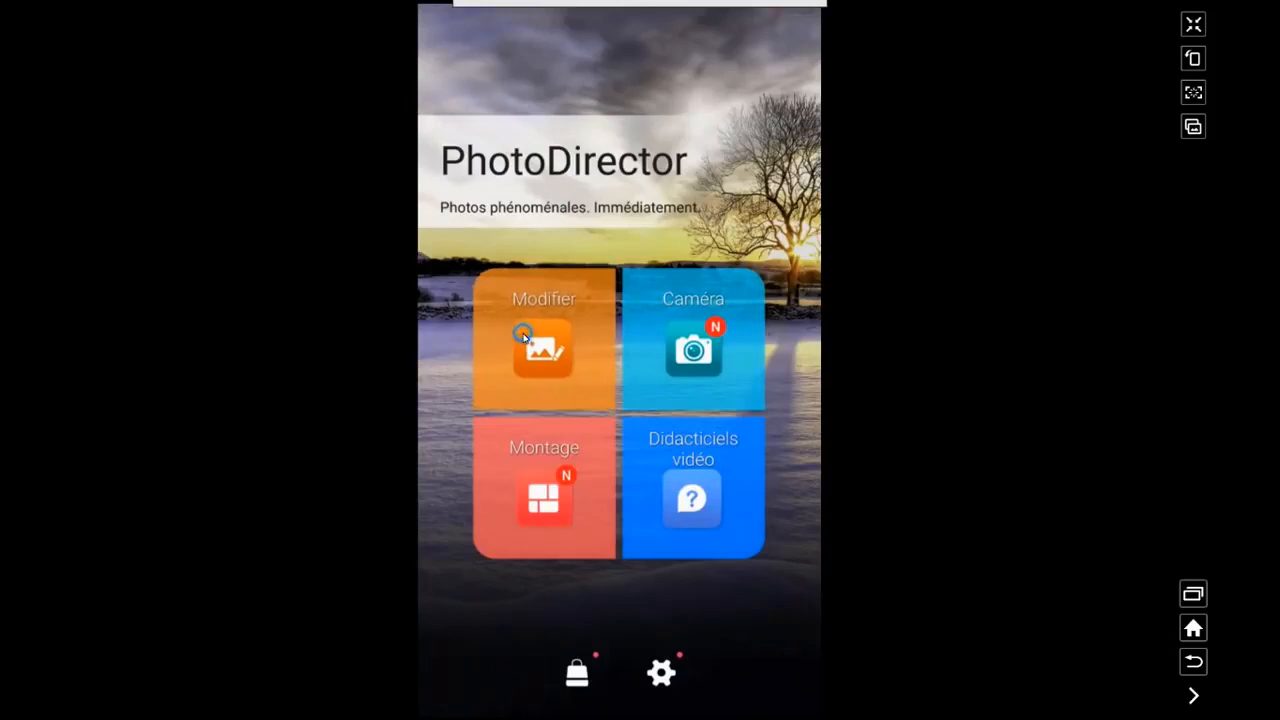
pyautogui.click(536, 197)
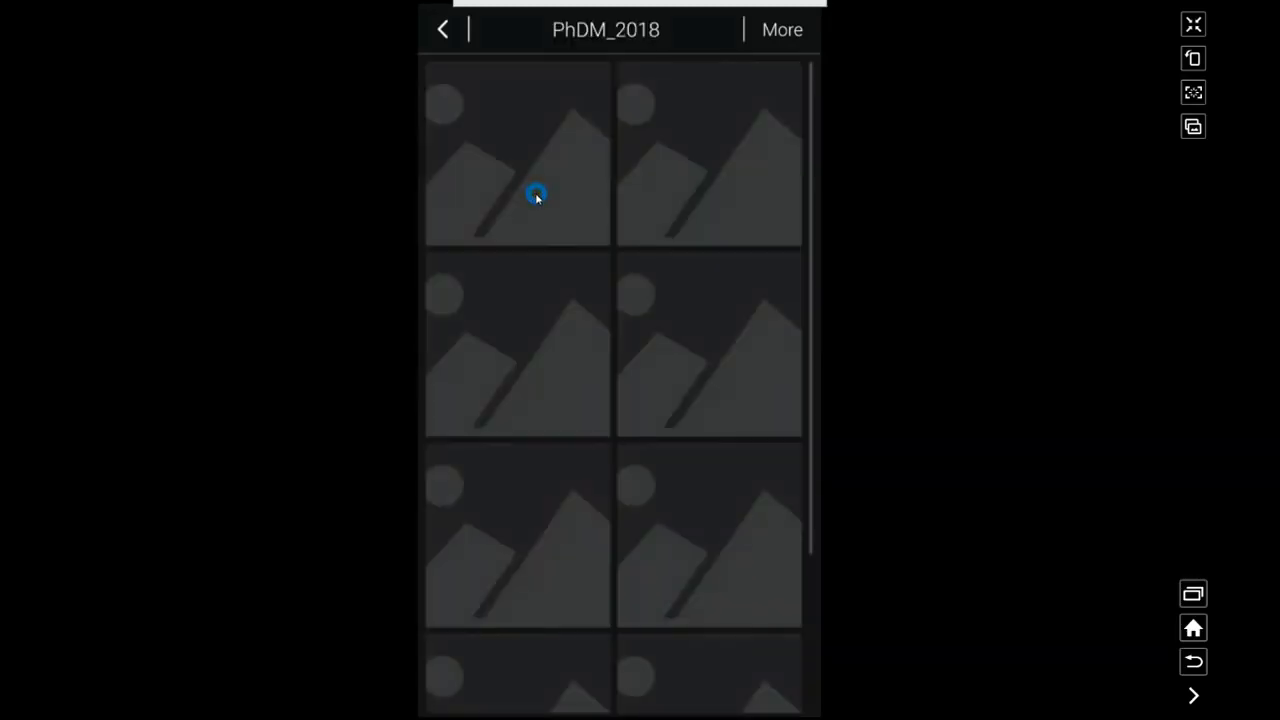
pyautogui.click(537, 170)
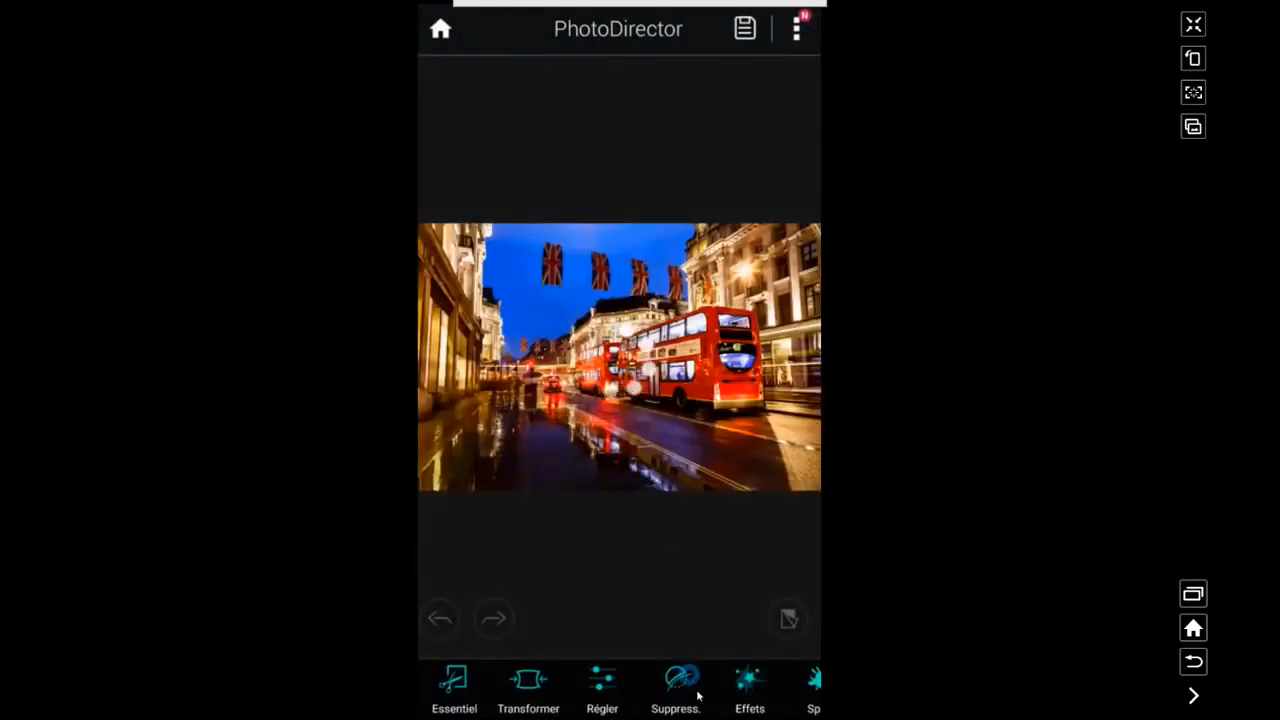
# Step: Use the Splash tool to keep only the red sampled from the front of the nearest bus
pyautogui.moveTo(716, 699); pyautogui.dragTo(643, 698)
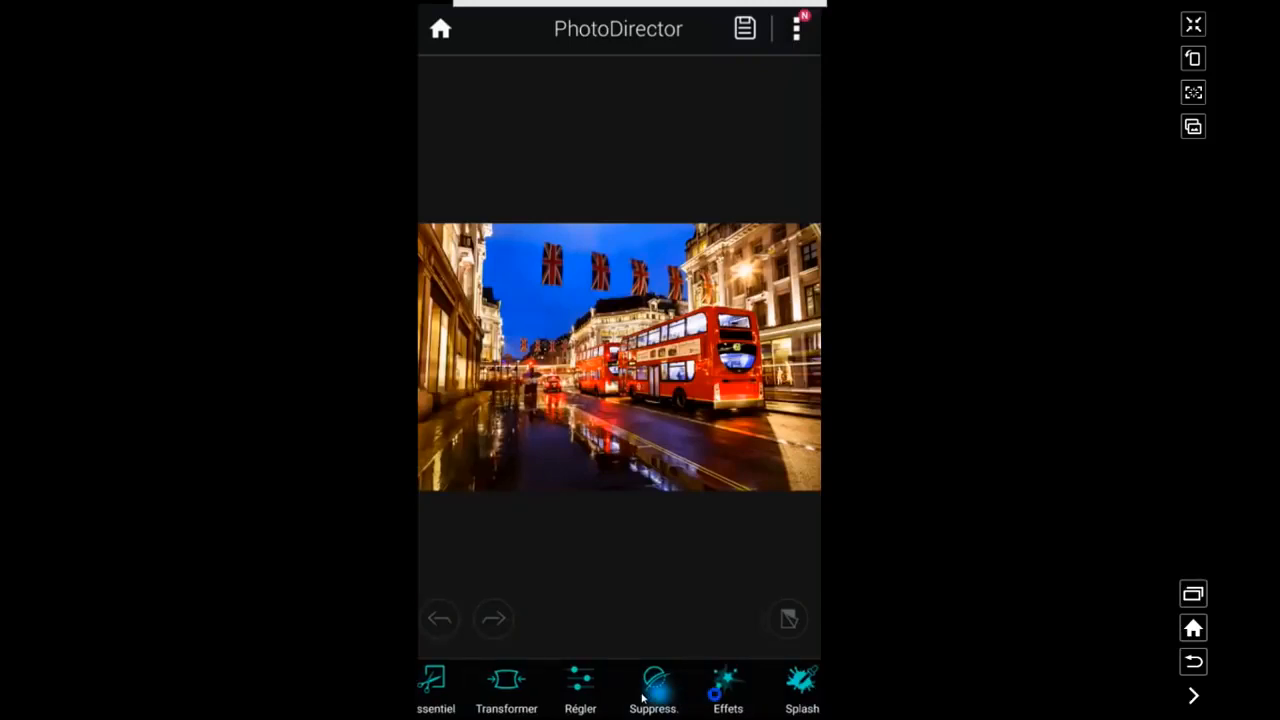
pyautogui.moveTo(643, 698); pyautogui.dragTo(515, 697)
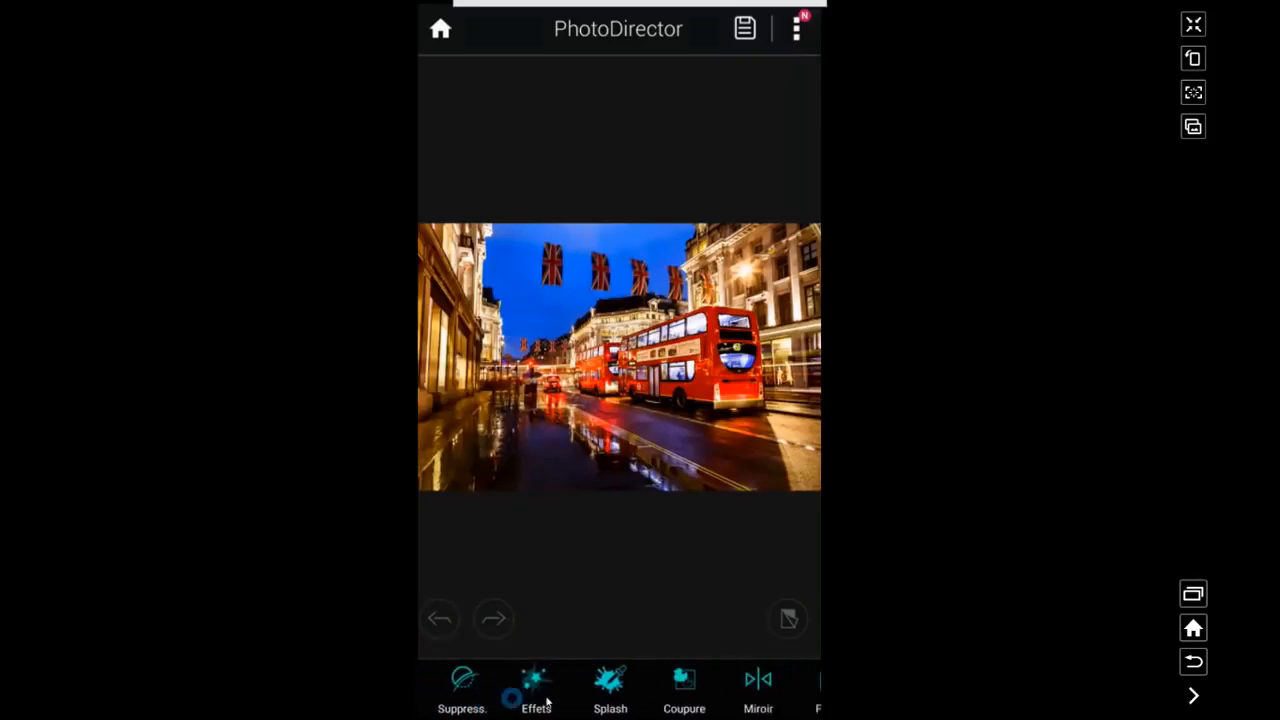
pyautogui.click(610, 682)
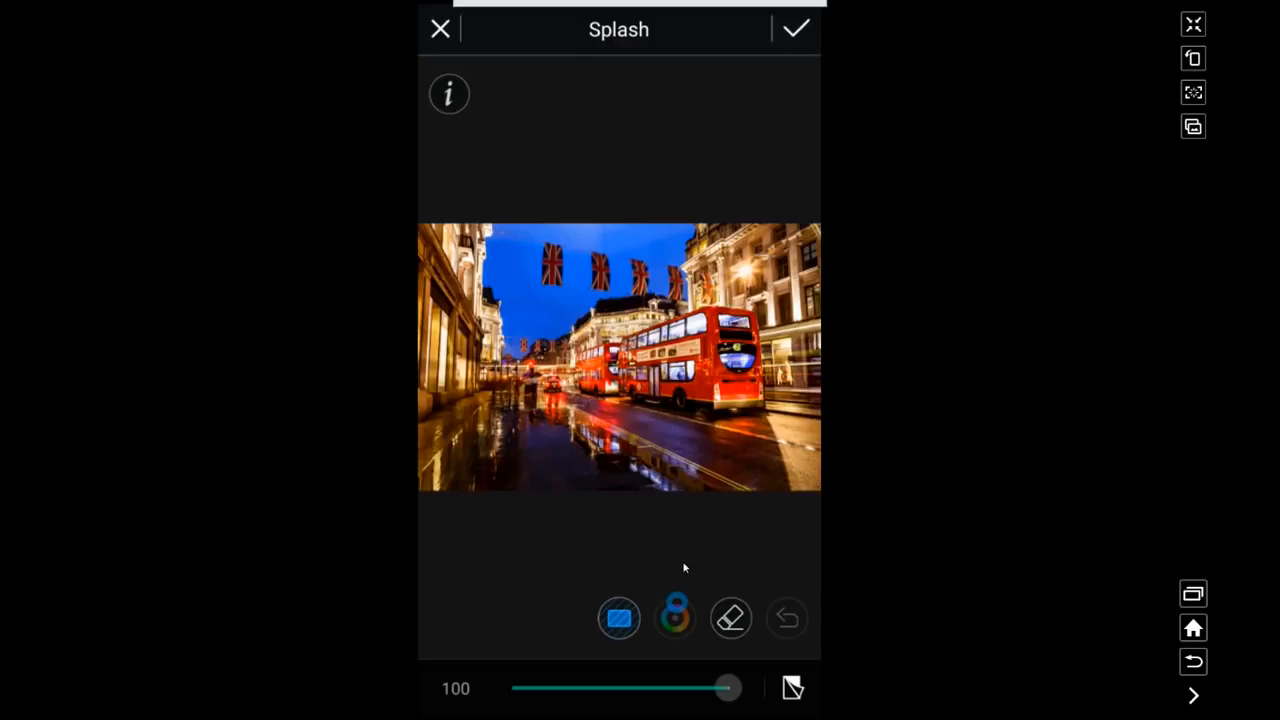
pyautogui.click(723, 373)
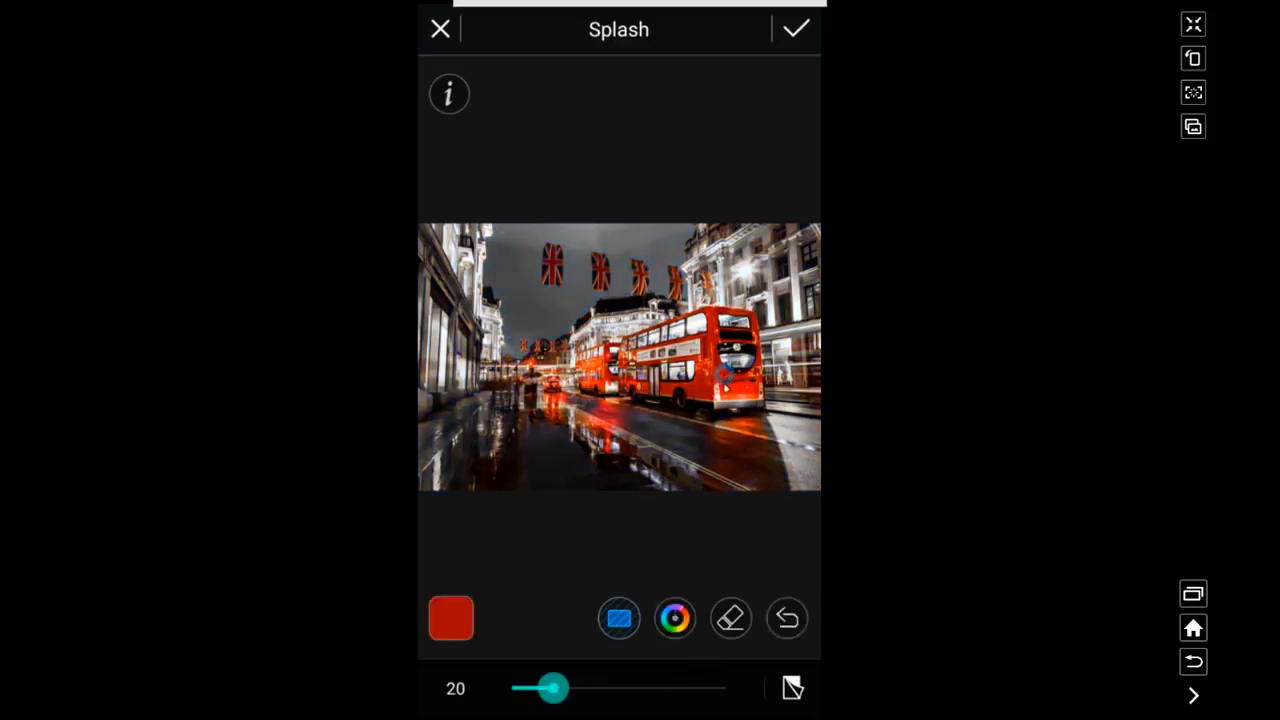
# Step: Shrink the eraser brush and erase the leftover colour from the wet road, the background and the buildings around the buses
pyautogui.click(731, 620)
pyautogui.click(730, 618)
pyautogui.moveTo(633, 517)
pyautogui.mouseDown()
pyautogui.moveTo(597, 463)
pyautogui.moveTo(469, 480)
pyautogui.moveTo(427, 412)
pyautogui.moveTo(428, 311)
pyautogui.moveTo(444, 339)
pyautogui.moveTo(443, 408)
pyautogui.moveTo(452, 222)
pyautogui.moveTo(438, 381)
pyautogui.moveTo(462, 438)
pyautogui.moveTo(488, 380)
pyautogui.moveTo(508, 378)
pyautogui.moveTo(628, 478)
pyautogui.mouseUp()
pyautogui.click(590, 689)
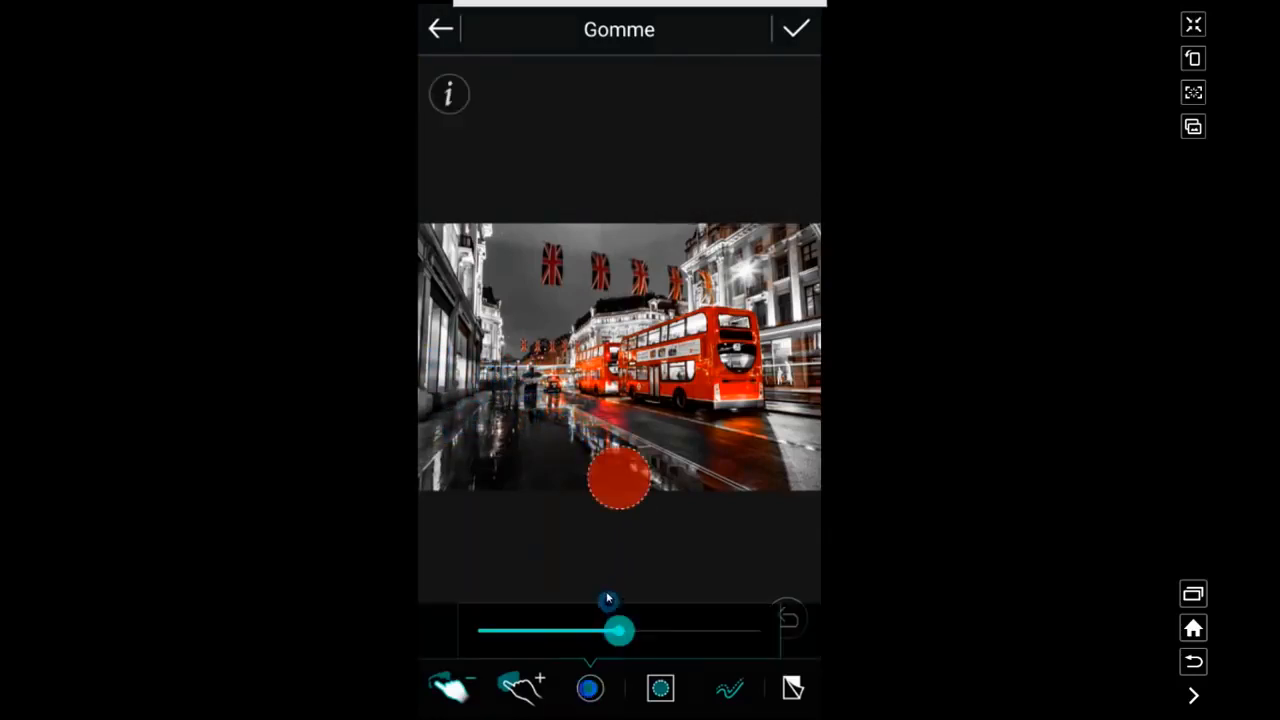
pyautogui.moveTo(617, 630); pyautogui.dragTo(520, 632)
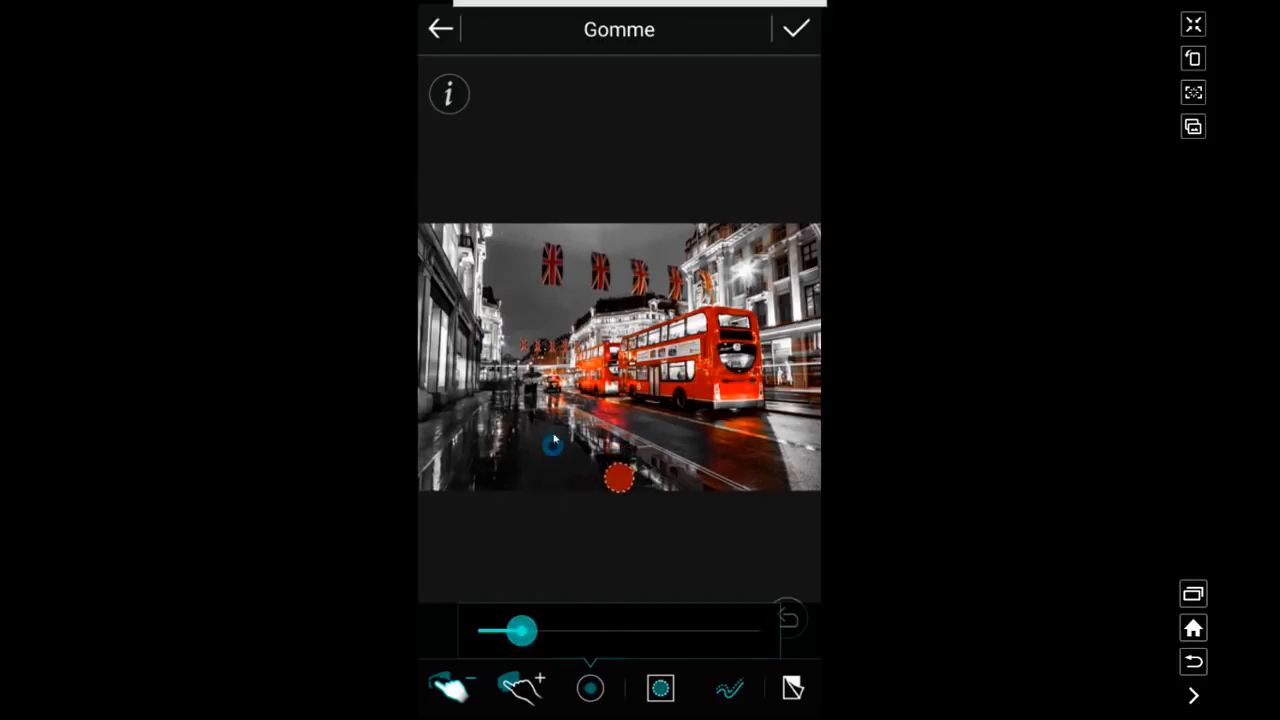
pyautogui.moveTo(555, 412)
pyautogui.mouseDown()
pyautogui.moveTo(698, 438)
pyautogui.moveTo(775, 424)
pyautogui.moveTo(730, 445)
pyautogui.moveTo(761, 437)
pyautogui.moveTo(795, 403)
pyautogui.moveTo(786, 297)
pyautogui.moveTo(781, 365)
pyautogui.moveTo(772, 313)
pyautogui.moveTo(774, 395)
pyautogui.moveTo(755, 432)
pyautogui.moveTo(610, 429)
pyautogui.moveTo(589, 414)
pyautogui.moveTo(618, 414)
pyautogui.moveTo(557, 399)
pyautogui.moveTo(524, 430)
pyautogui.mouseUp()
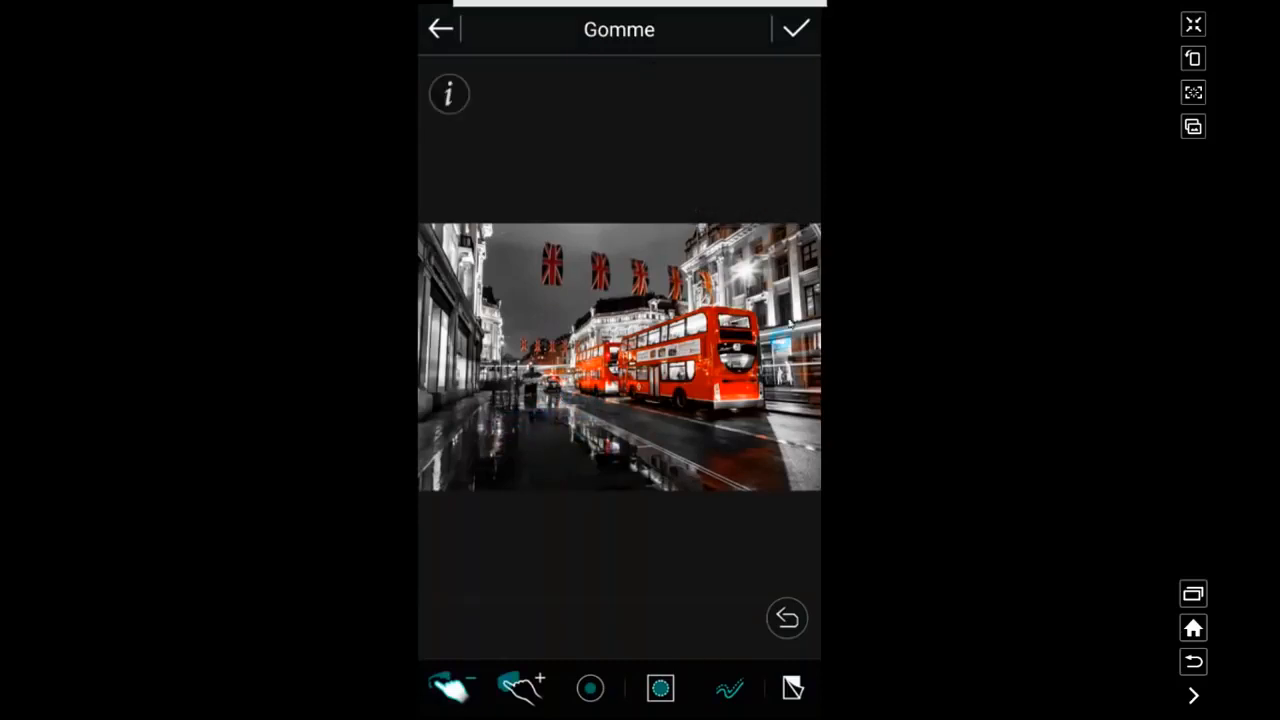
pyautogui.moveTo(787, 260)
pyautogui.mouseDown()
pyautogui.moveTo(759, 233)
pyautogui.moveTo(701, 230)
pyautogui.moveTo(745, 231)
pyautogui.moveTo(732, 241)
pyautogui.moveTo(766, 263)
pyautogui.moveTo(807, 412)
pyautogui.moveTo(822, 381)
pyautogui.moveTo(808, 328)
pyautogui.moveTo(769, 280)
pyautogui.moveTo(745, 300)
pyautogui.mouseUp()
pyautogui.moveTo(607, 320)
pyautogui.mouseDown()
pyautogui.moveTo(640, 318)
pyautogui.moveTo(538, 333)
pyautogui.mouseUp()
pyautogui.moveTo(510, 372)
pyautogui.mouseDown()
pyautogui.moveTo(548, 365)
pyautogui.moveTo(536, 372)
pyautogui.moveTo(584, 454)
pyautogui.moveTo(562, 418)
pyautogui.moveTo(618, 452)
pyautogui.moveTo(766, 449)
pyautogui.moveTo(766, 434)
pyautogui.moveTo(761, 452)
pyautogui.mouseUp()
# Step: Enlarge the eraser slightly, remove the remaining red from the road in front of the buses, and apply the Splash effect
pyautogui.click(612, 688)
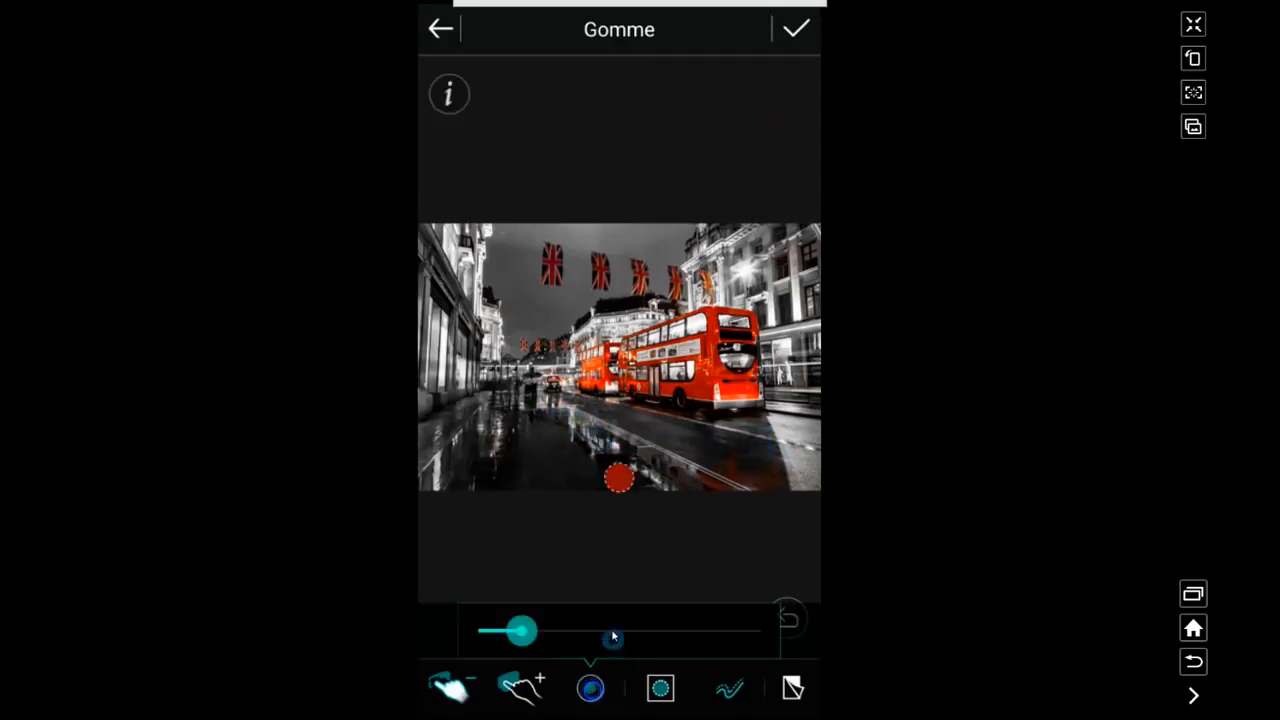
pyautogui.moveTo(527, 638); pyautogui.dragTo(535, 637)
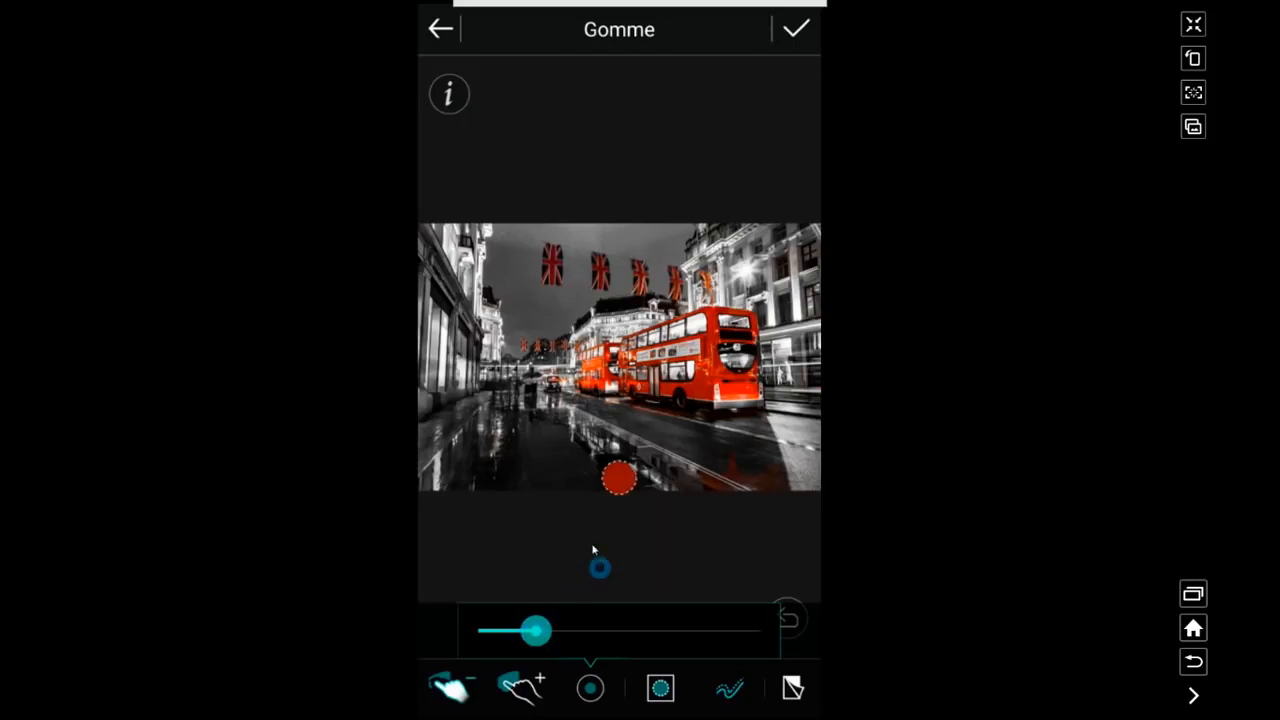
pyautogui.moveTo(577, 439)
pyautogui.mouseDown()
pyautogui.moveTo(783, 441)
pyautogui.moveTo(679, 469)
pyautogui.moveTo(767, 434)
pyautogui.moveTo(696, 471)
pyautogui.moveTo(759, 430)
pyautogui.moveTo(626, 447)
pyautogui.moveTo(587, 406)
pyautogui.moveTo(626, 416)
pyautogui.moveTo(718, 491)
pyautogui.moveTo(659, 496)
pyautogui.moveTo(795, 480)
pyautogui.mouseUp()
pyautogui.moveTo(813, 362)
pyautogui.mouseDown()
pyautogui.moveTo(820, 251)
pyautogui.moveTo(820, 466)
pyautogui.mouseUp()
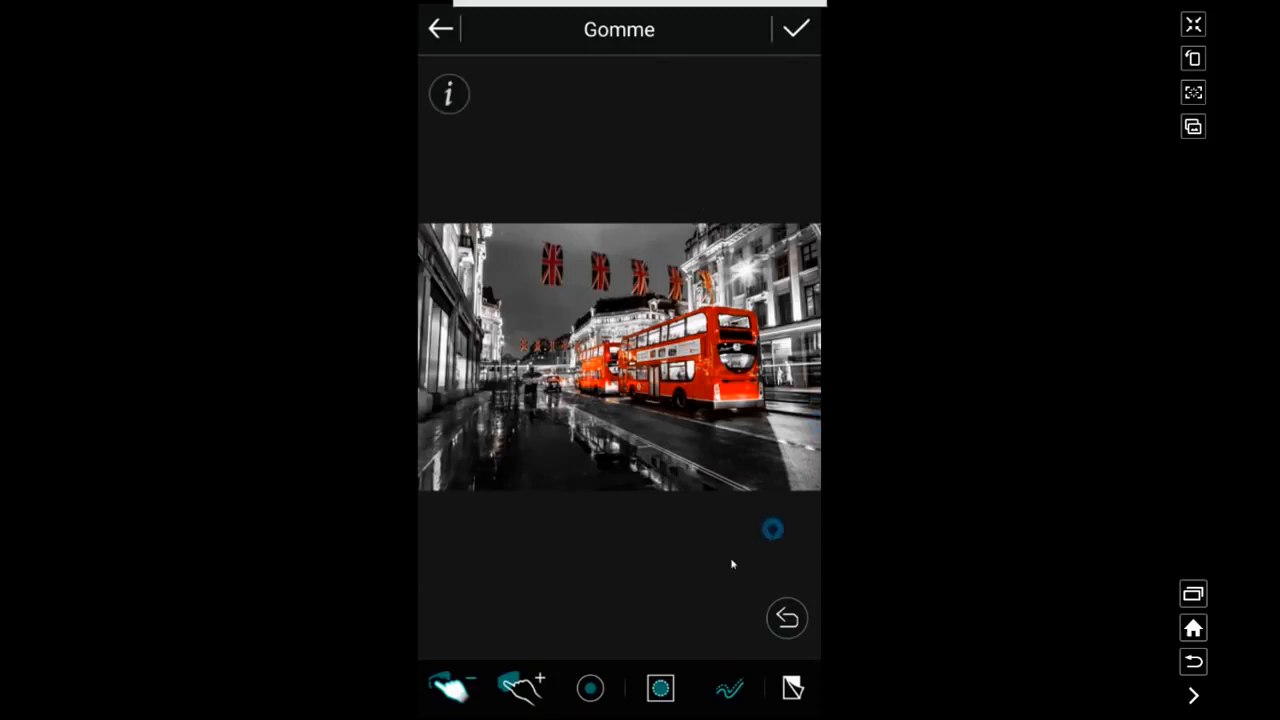
pyautogui.click(790, 32)
pyautogui.click(792, 32)
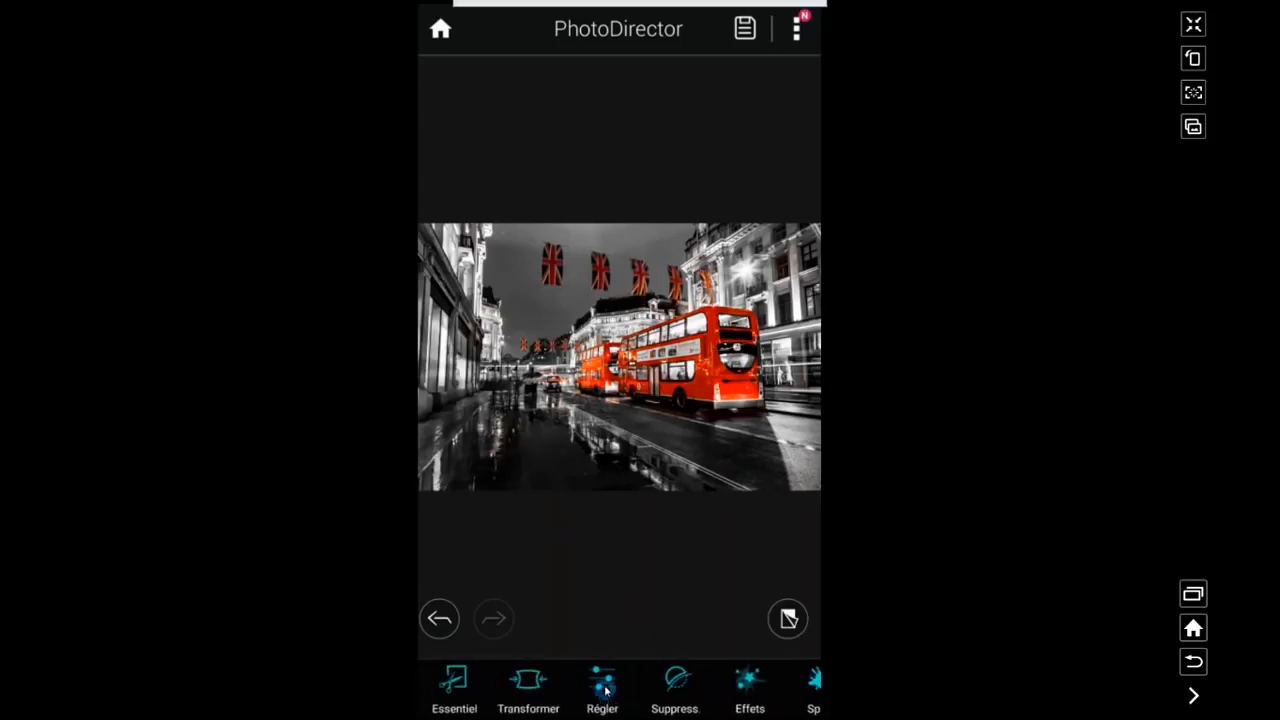
# Step: Shape the RGB curve into a gentle S with brighter highlights, darker shadows and a slightly raised black point, and apply it
pyautogui.click(603, 685)
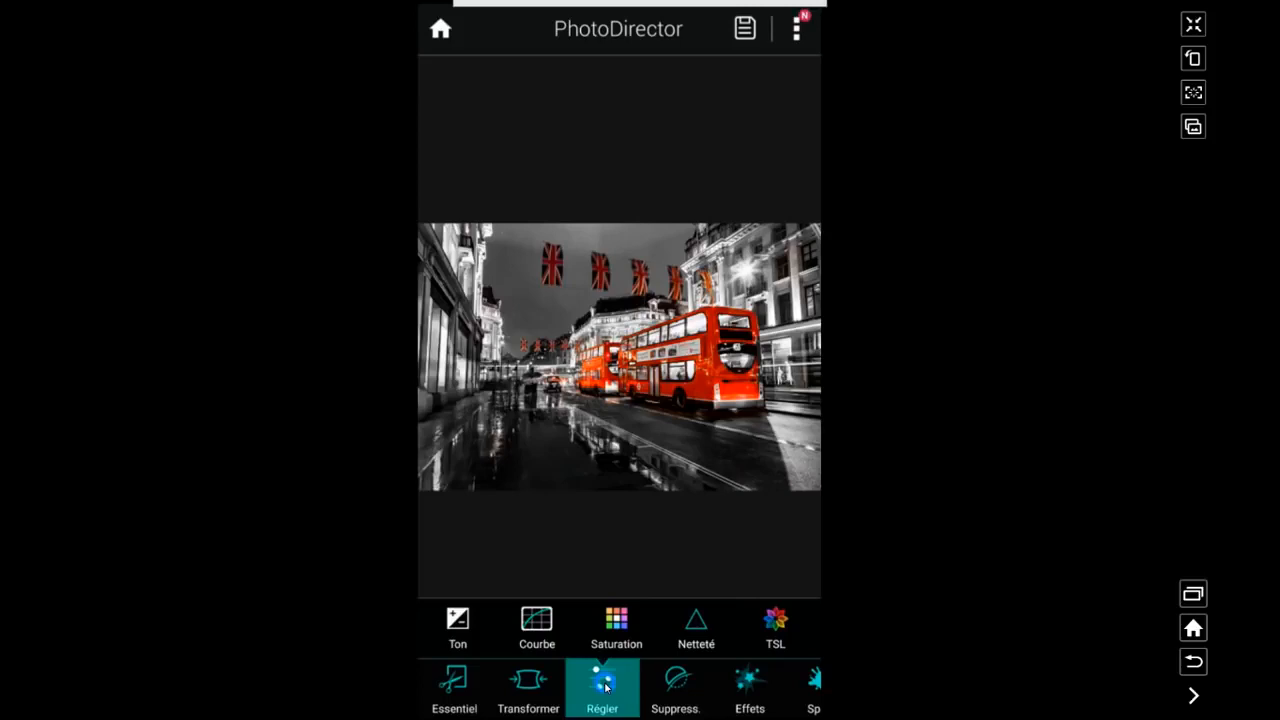
pyautogui.click(537, 621)
pyautogui.moveTo(753, 545); pyautogui.dragTo(754, 527)
pyautogui.click(677, 567)
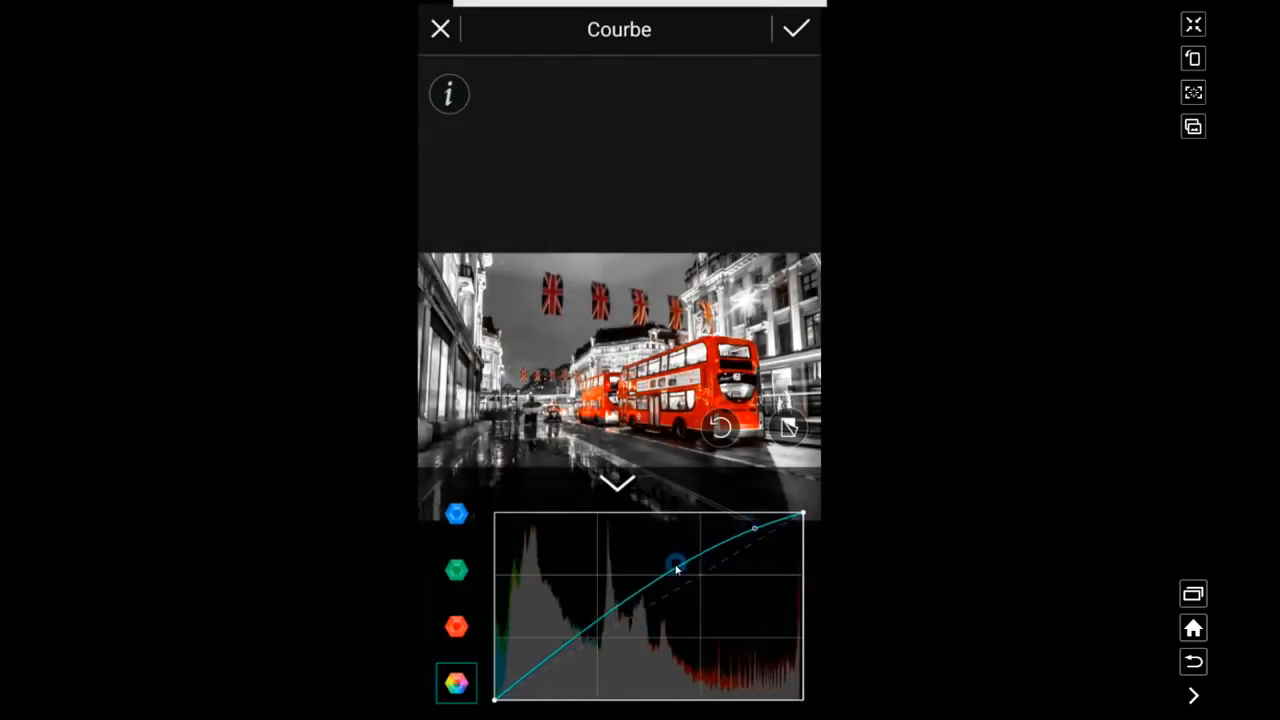
pyautogui.moveTo(676, 569); pyautogui.dragTo(647, 610)
pyautogui.click(570, 659)
pyautogui.moveTo(549, 677); pyautogui.dragTo(550, 677)
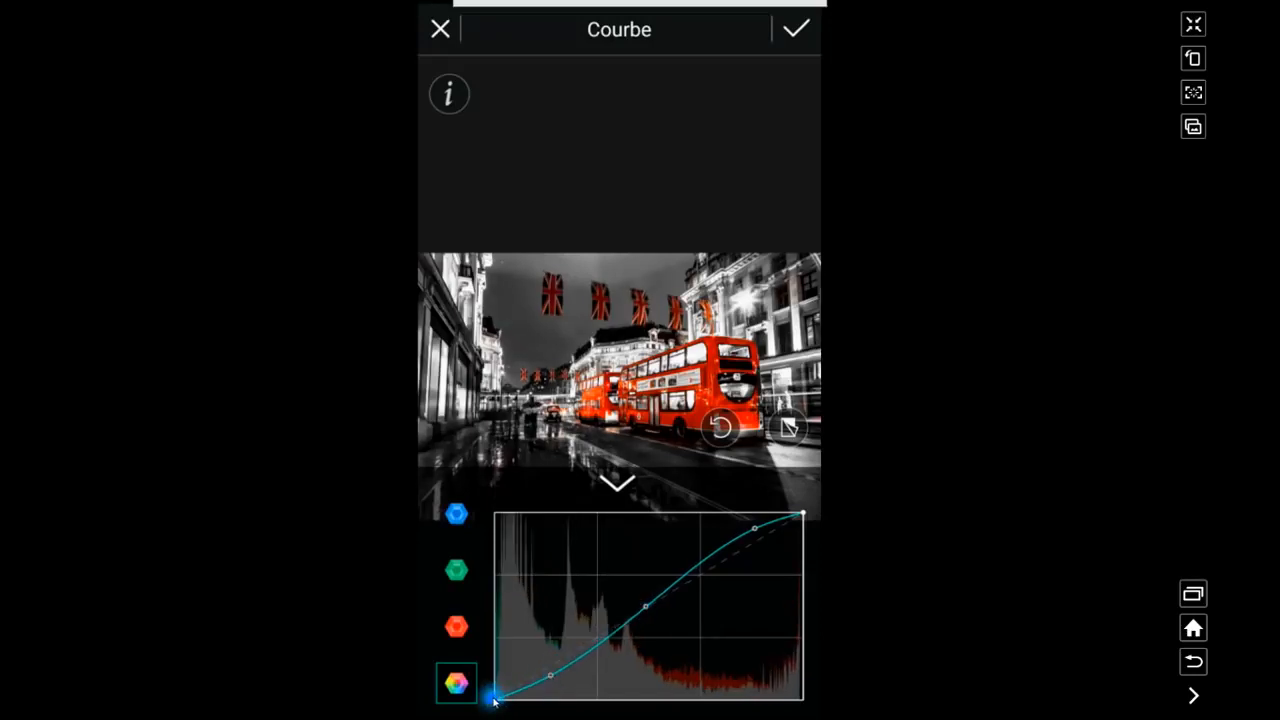
pyautogui.moveTo(496, 695); pyautogui.dragTo(495, 694)
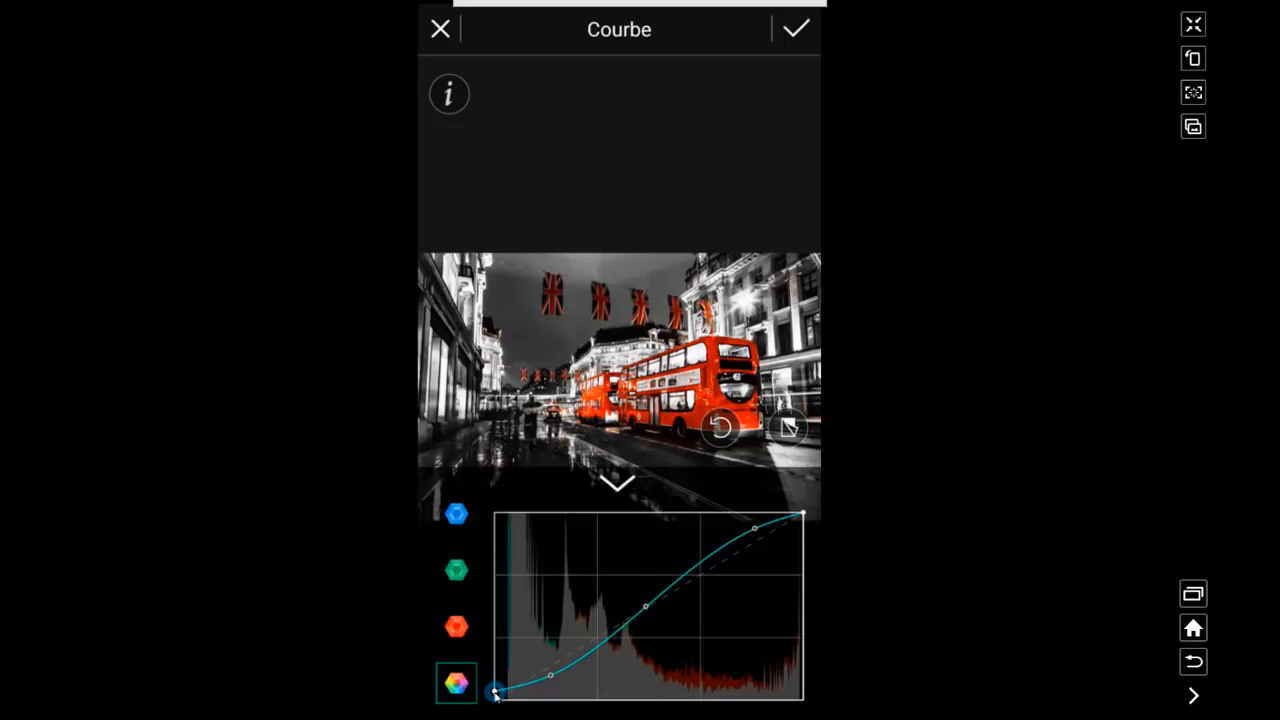
pyautogui.click(793, 32)
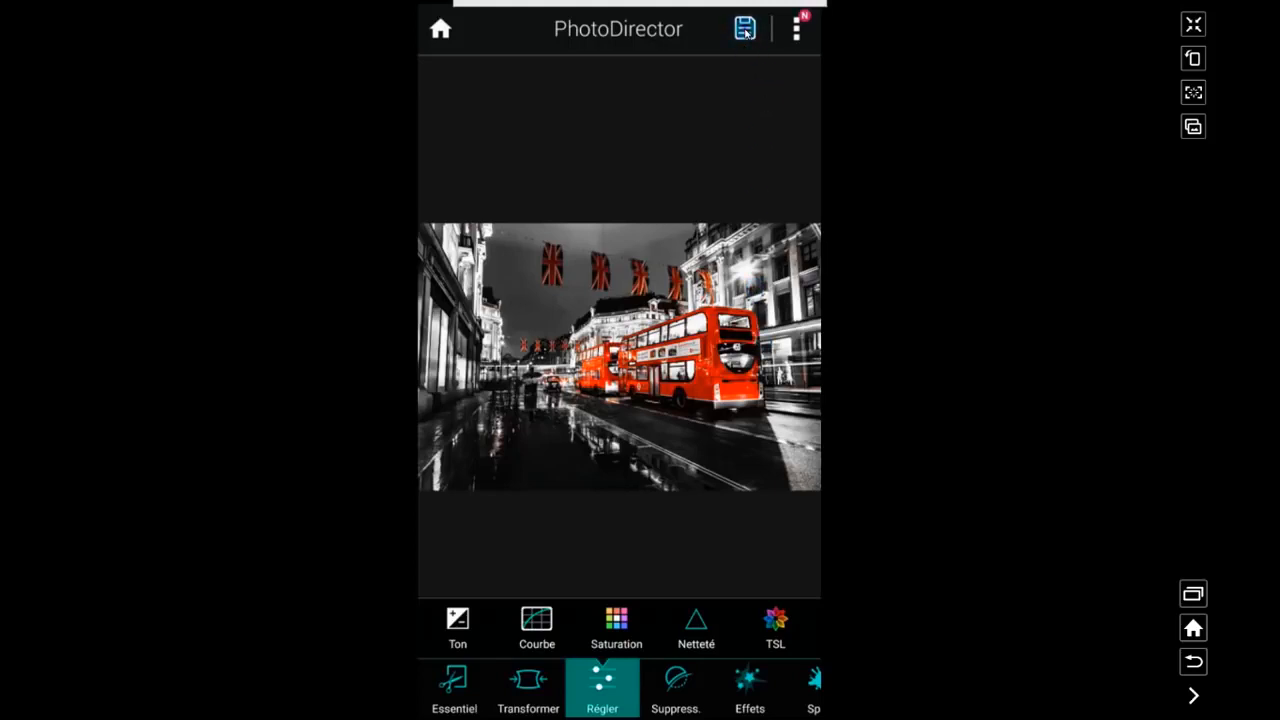
# Step: Save the edited bus photo and return to the home screen
pyautogui.click(745, 30)
pyautogui.click(697, 166)
pyautogui.click(442, 32)
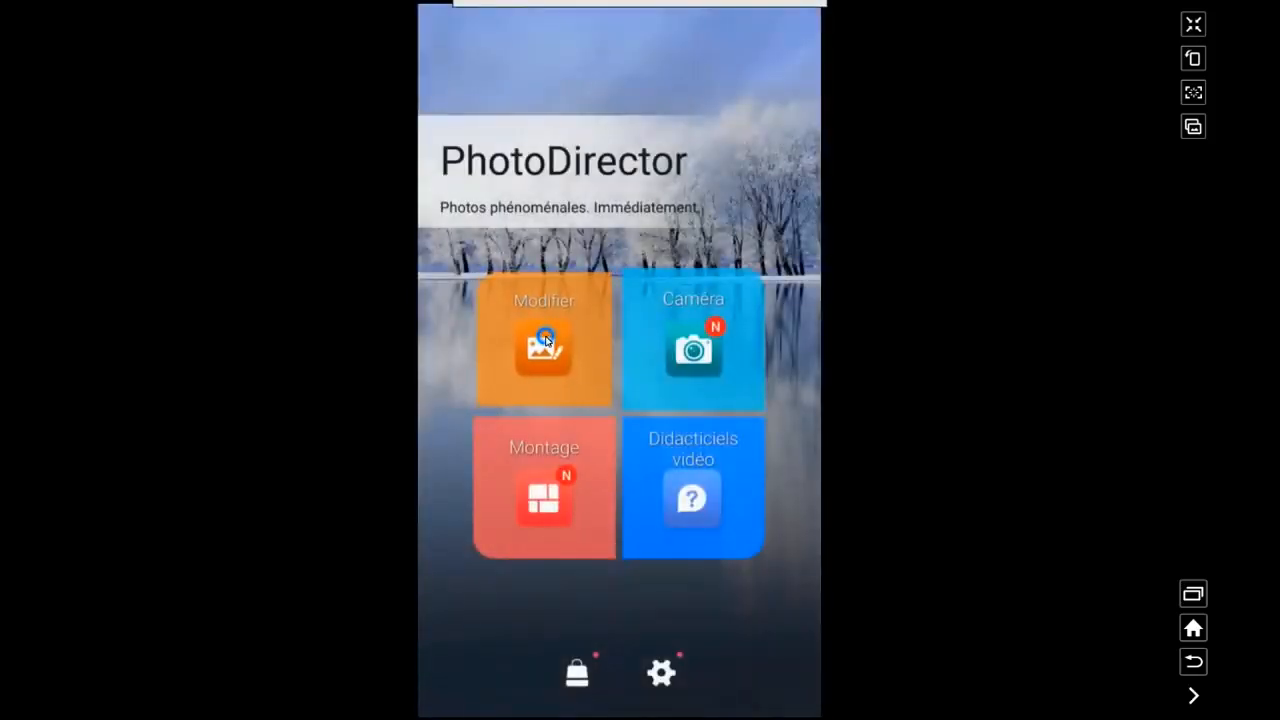
# Step: Open the colour photo of the red London buses from the PhDM_2018 album for editing
pyautogui.click(545, 340)
pyautogui.click(555, 199)
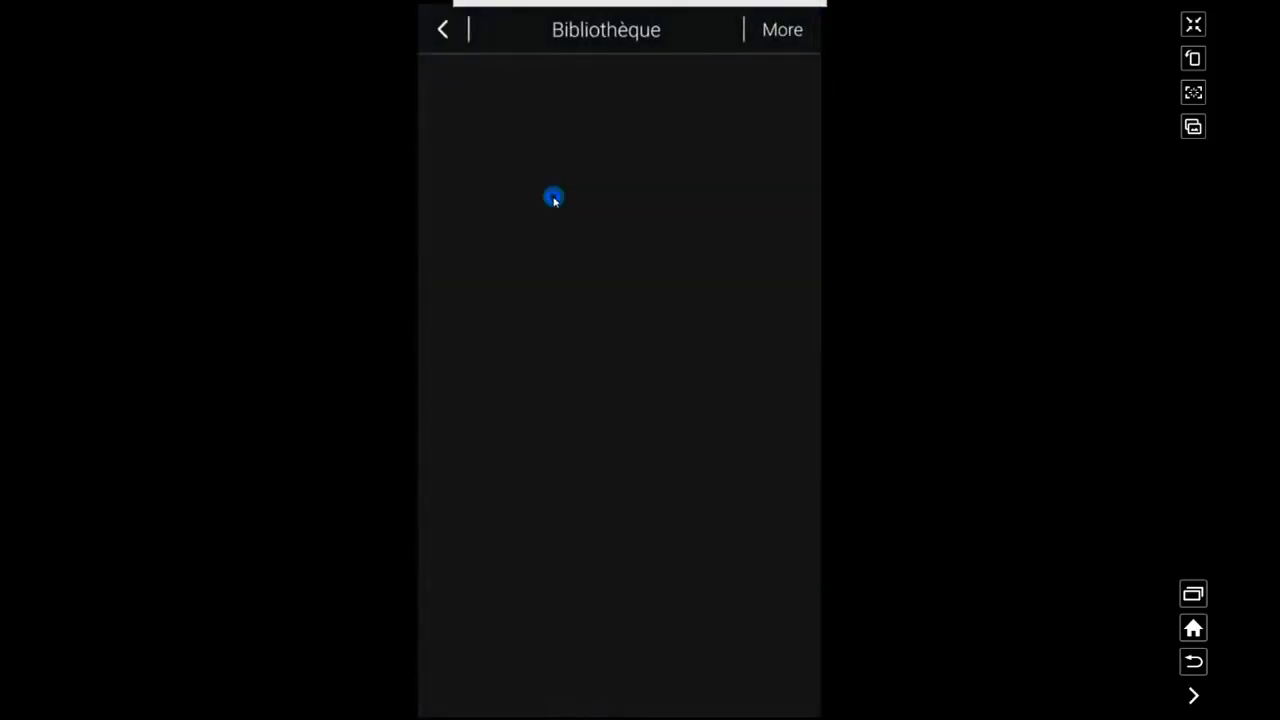
pyautogui.click(544, 230)
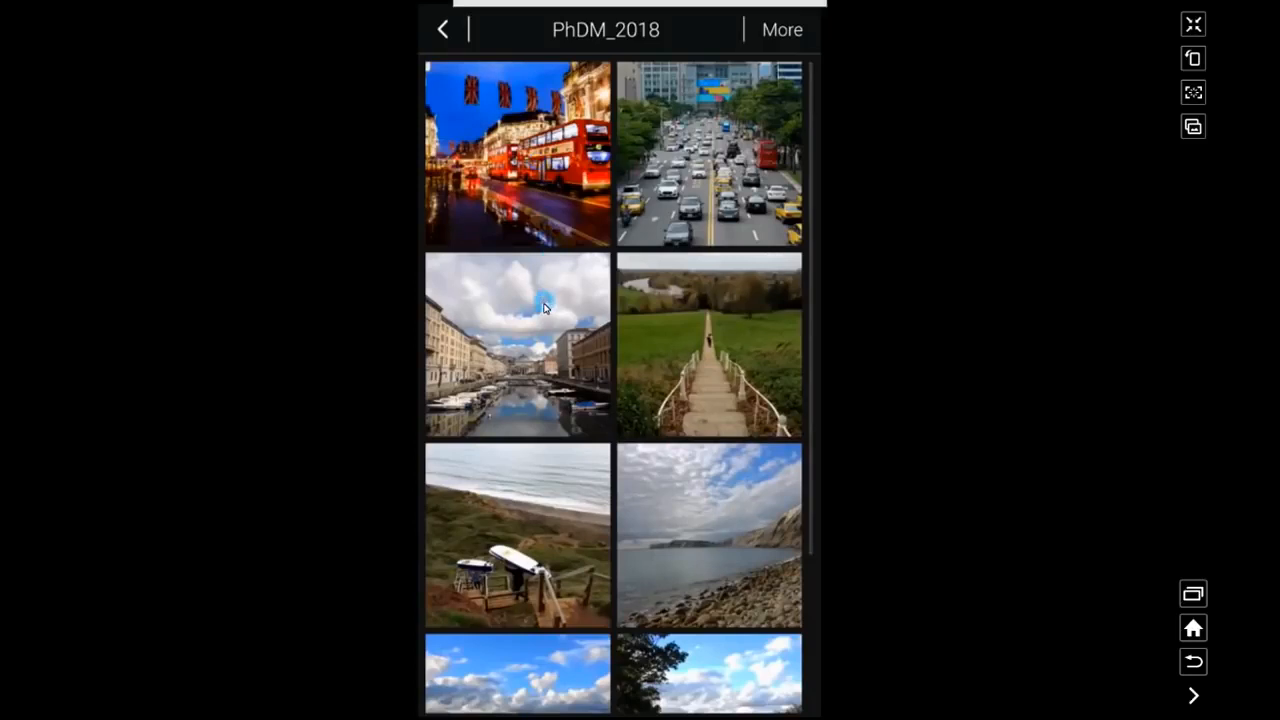
# Step: Apply the side-by-side Mirror effect to the bus photo so the street, buses and flags become symmetrical
pyautogui.moveTo(643, 686); pyautogui.dragTo(531, 692)
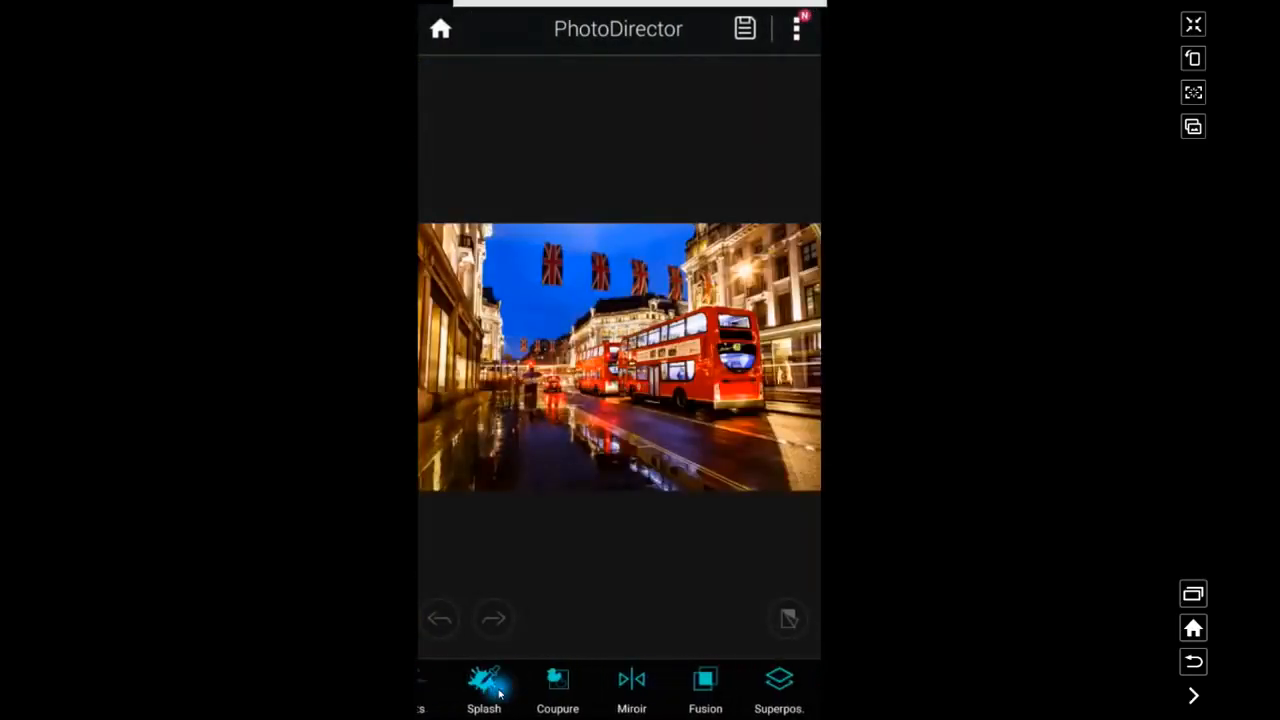
pyautogui.click(617, 682)
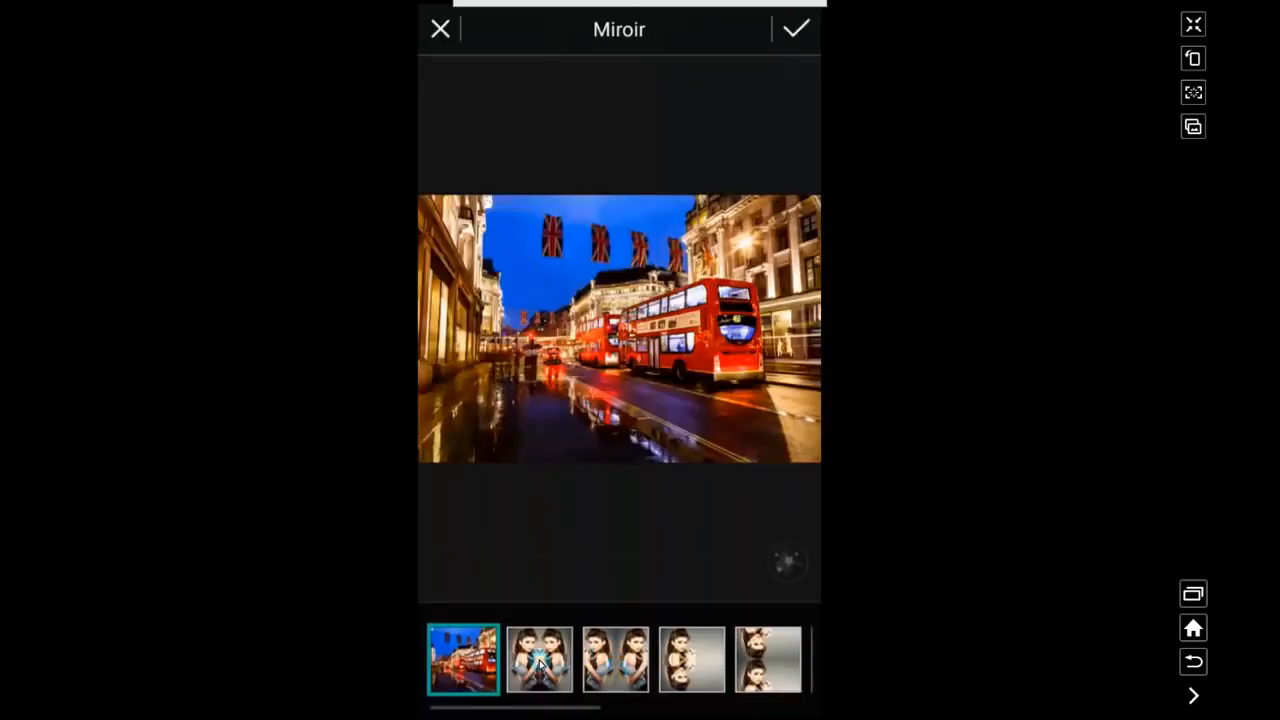
pyautogui.click(538, 662)
pyautogui.click(601, 660)
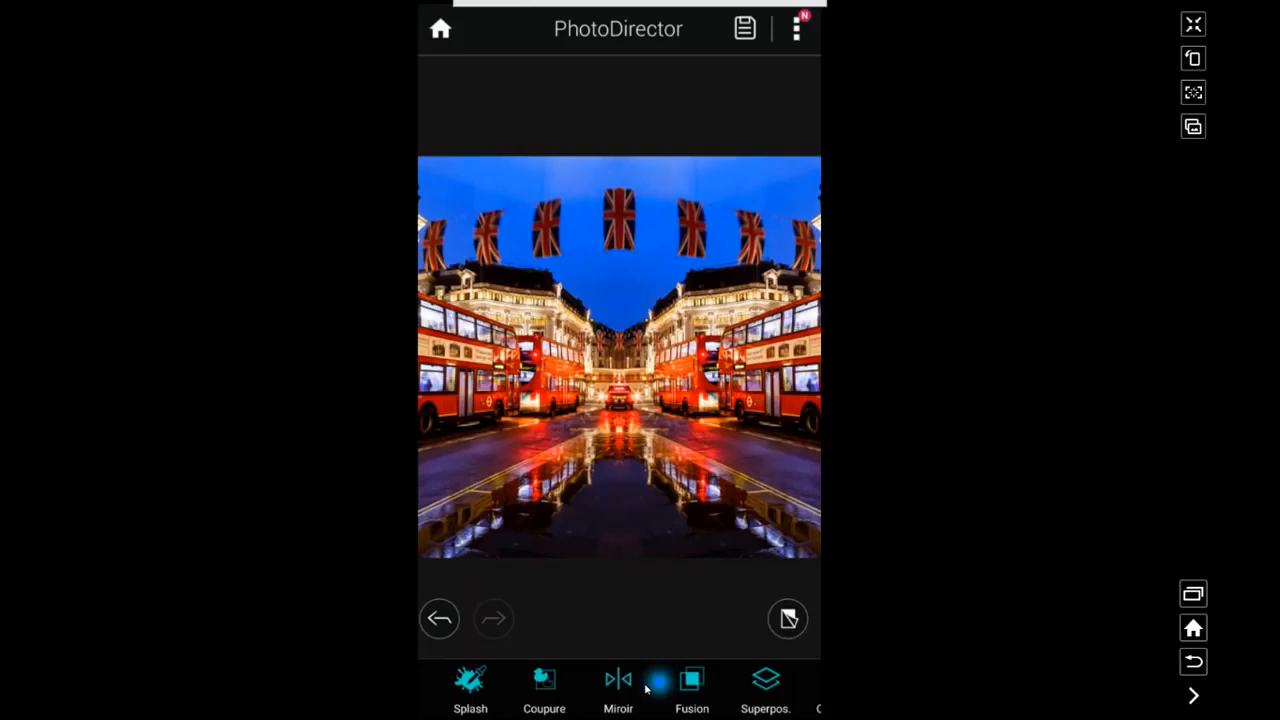
# Step: Add the Fusion overlay of a moonlit night sky with clouds to the mirrored photo
pyautogui.moveTo(646, 687); pyautogui.dragTo(571, 689)
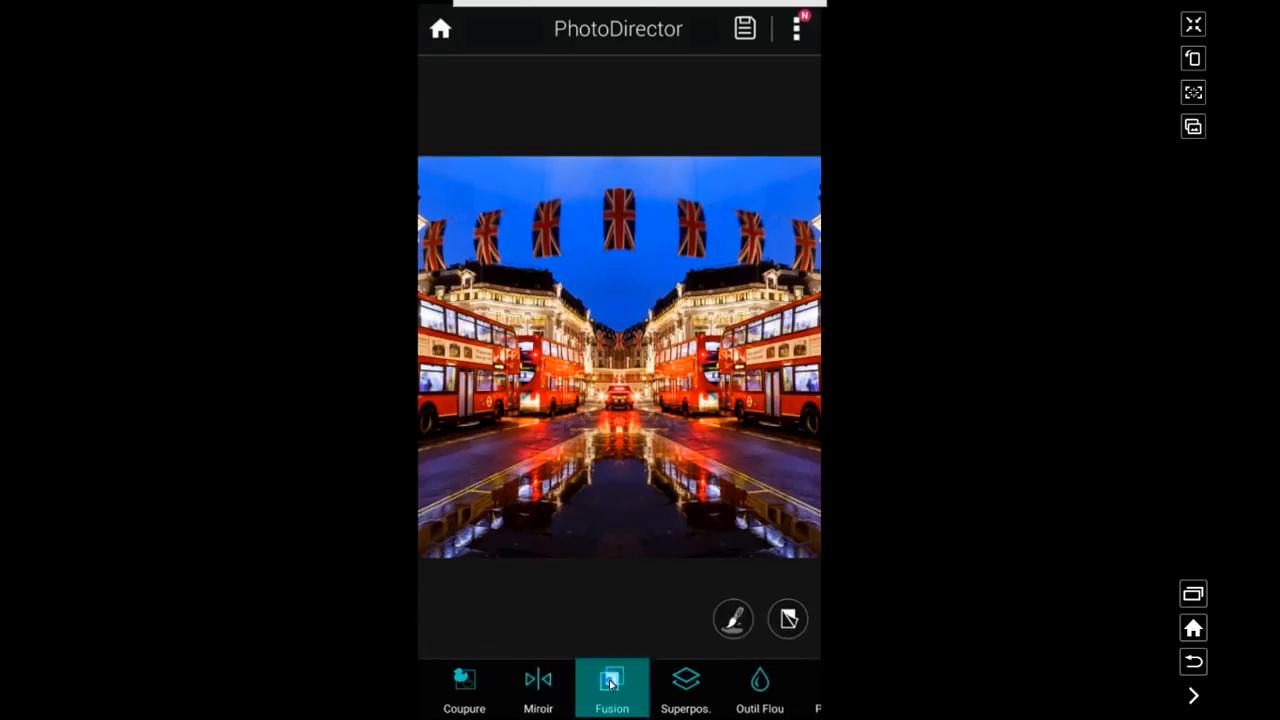
pyautogui.click(611, 684)
pyautogui.moveTo(497, 680); pyautogui.dragTo(442, 688)
pyautogui.moveTo(750, 665); pyautogui.dragTo(550, 679)
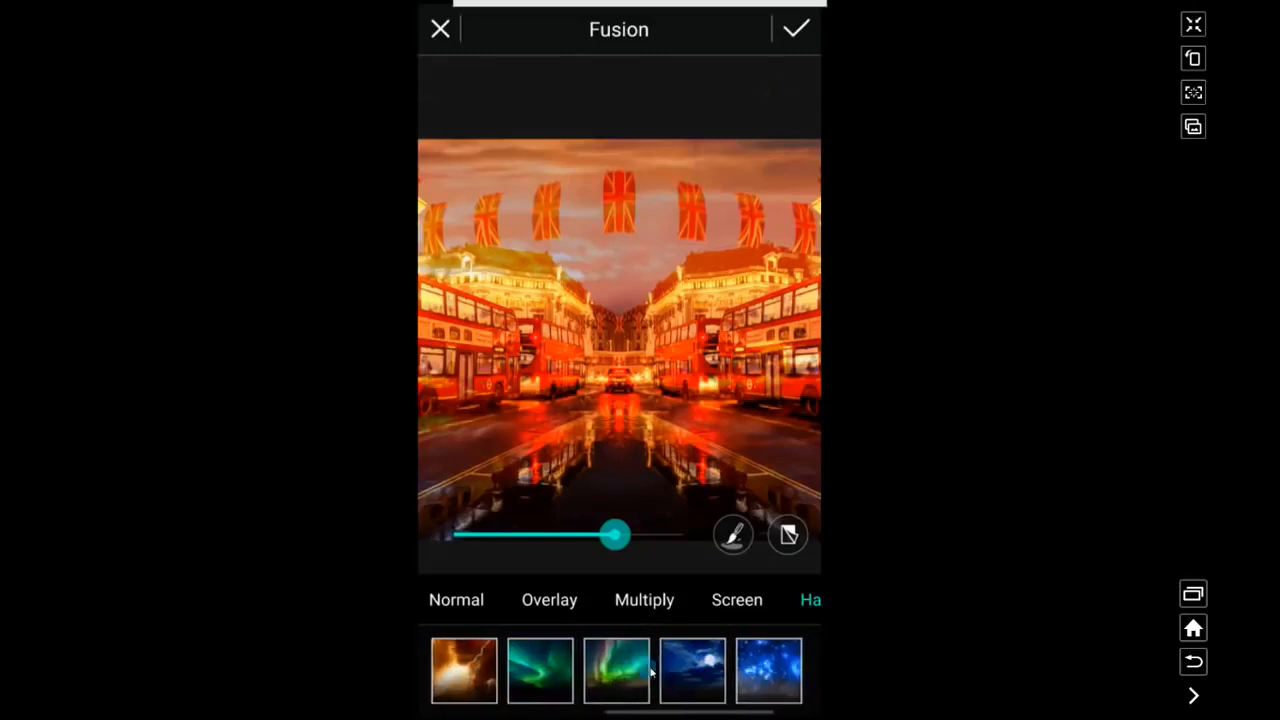
pyautogui.click(706, 667)
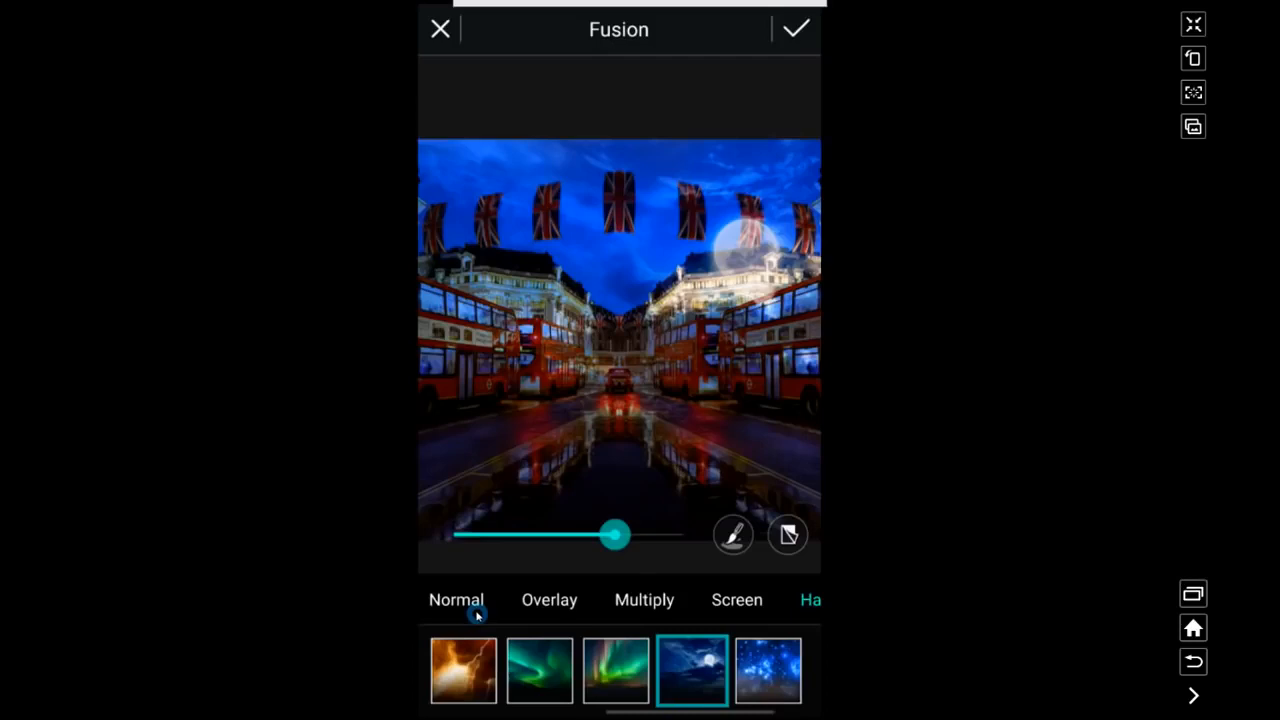
# Step: Try the Normal, Overlay, Multiply and Screen blend modes on the moon overlay, and return to Hardlight
pyautogui.click(477, 608)
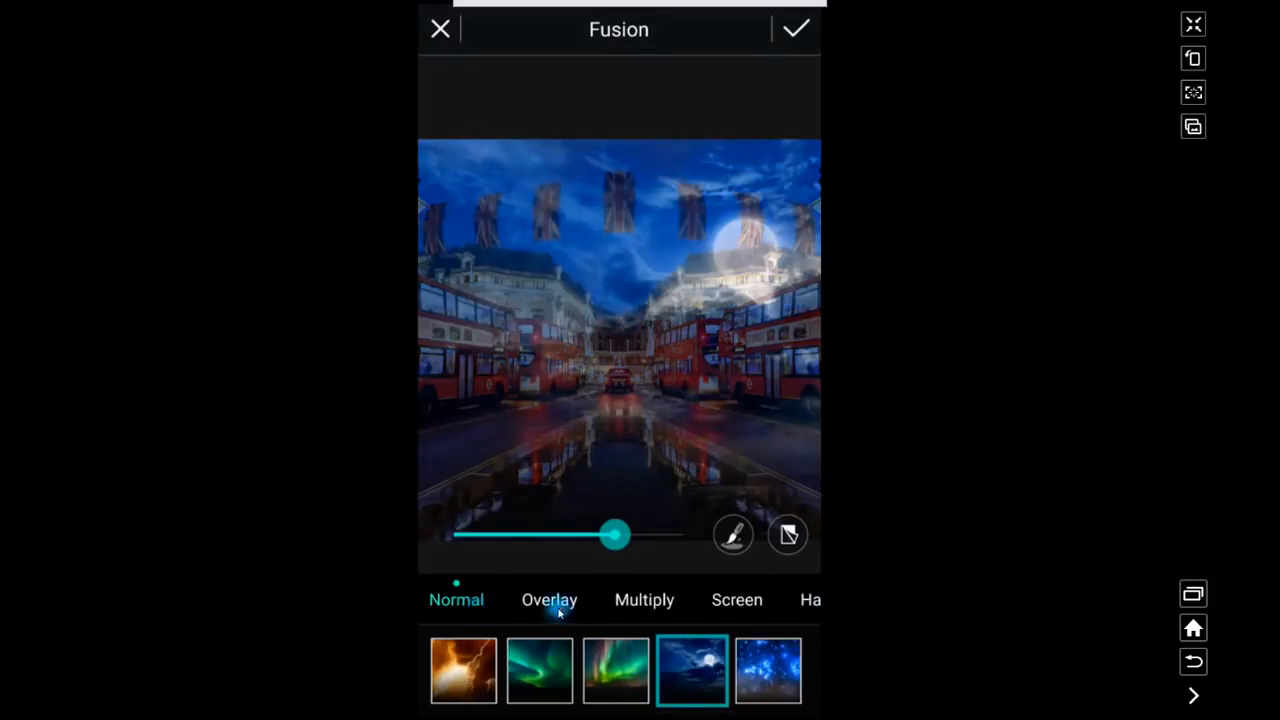
pyautogui.click(556, 607)
pyautogui.click(648, 603)
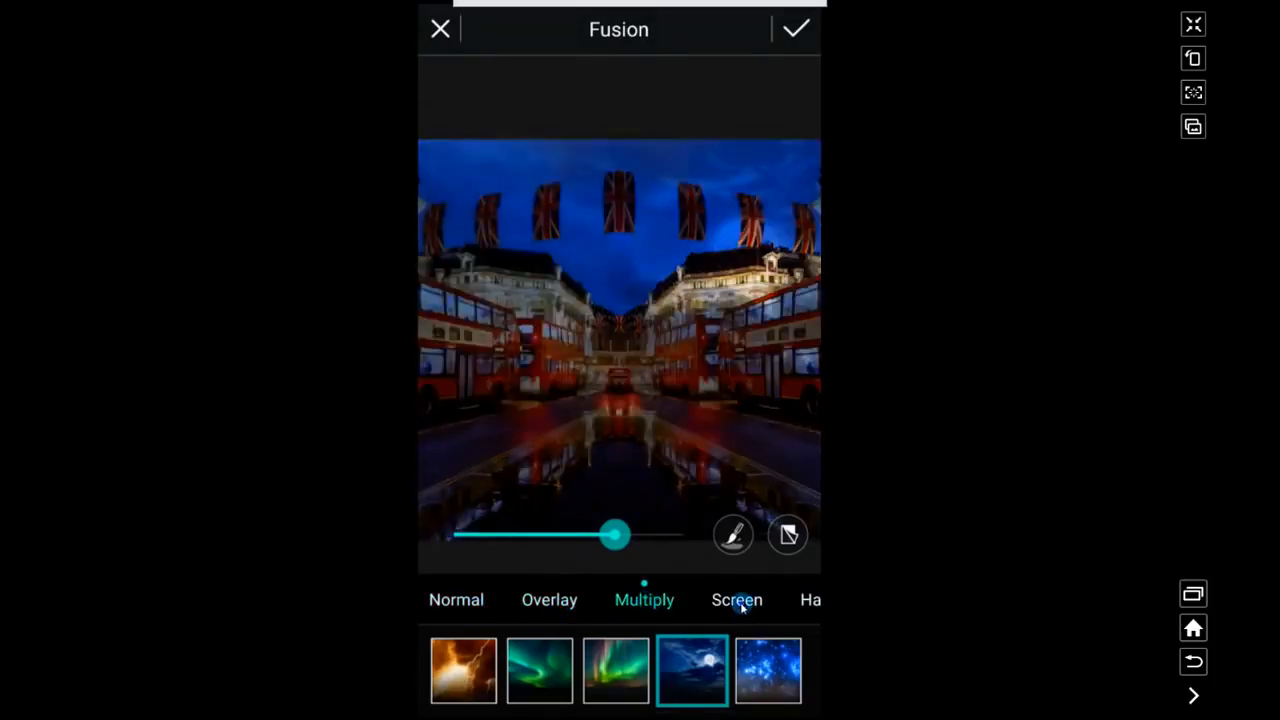
pyautogui.click(740, 606)
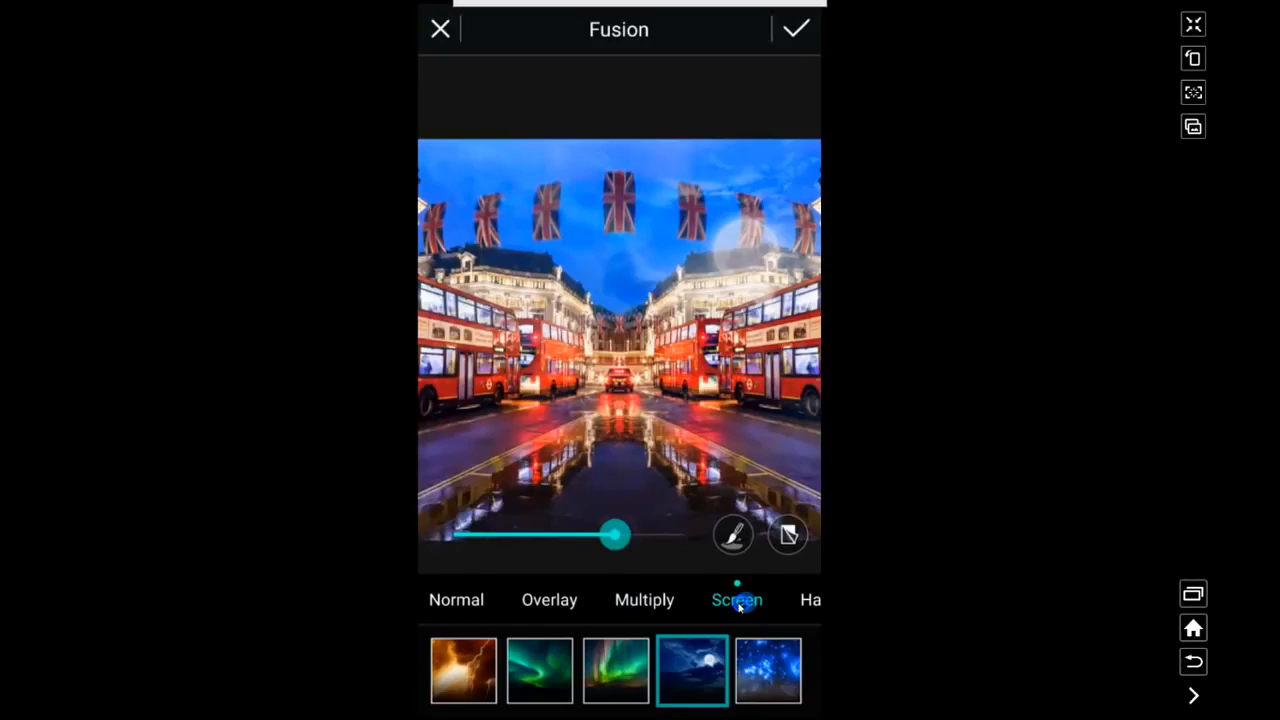
pyautogui.moveTo(738, 606); pyautogui.dragTo(508, 608)
pyautogui.click(663, 598)
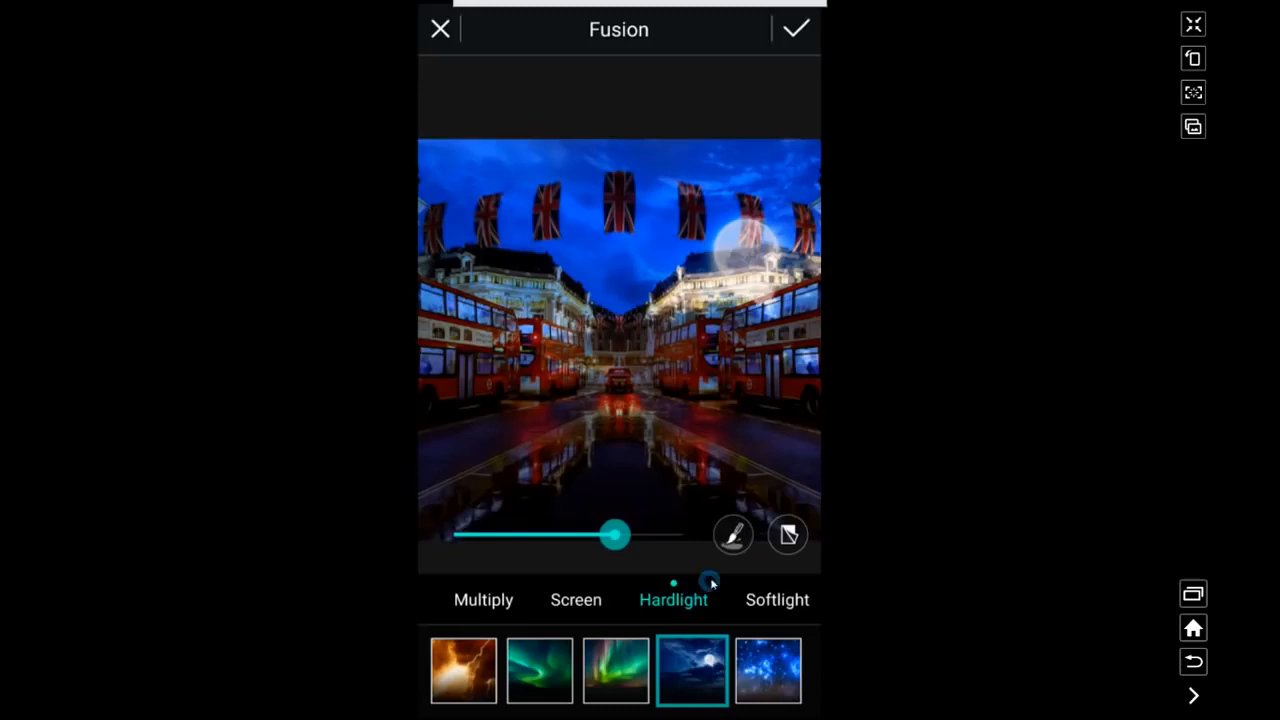
# Step: Use a small eraser brush to remove the moon overlay along the rooftops, building fronts and central street
pyautogui.click(733, 536)
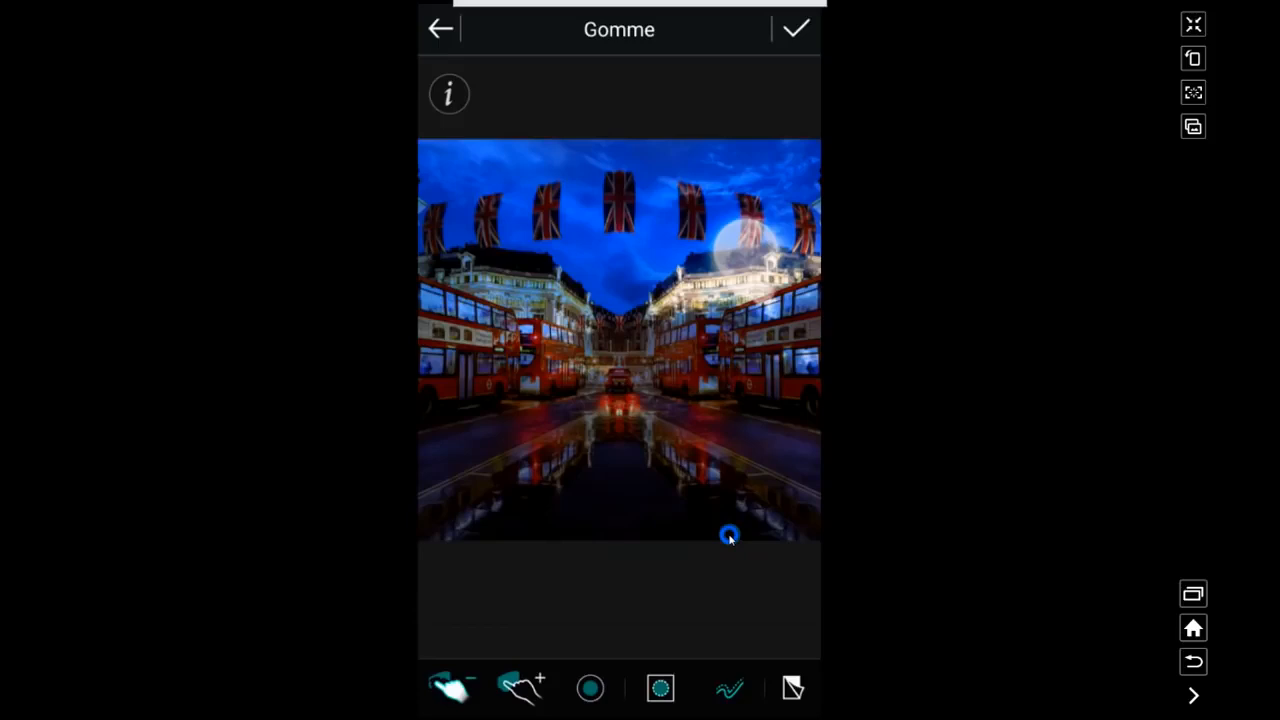
pyautogui.moveTo(749, 491)
pyautogui.mouseDown()
pyautogui.moveTo(588, 495)
pyautogui.moveTo(595, 449)
pyautogui.moveTo(684, 425)
pyautogui.moveTo(625, 412)
pyautogui.moveTo(606, 432)
pyautogui.moveTo(707, 476)
pyautogui.moveTo(529, 514)
pyautogui.moveTo(650, 527)
pyautogui.moveTo(618, 543)
pyautogui.moveTo(574, 538)
pyautogui.moveTo(617, 601)
pyautogui.moveTo(516, 605)
pyautogui.mouseUp()
pyautogui.click(591, 688)
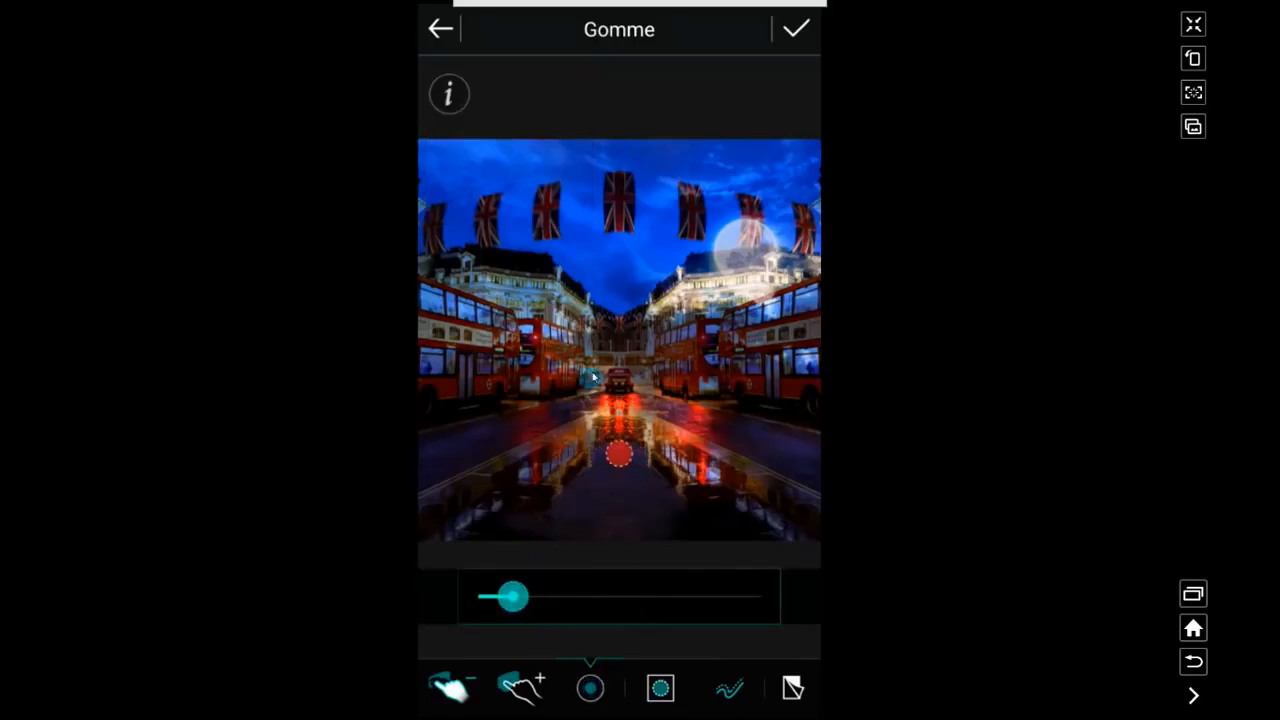
pyautogui.moveTo(484, 265)
pyautogui.mouseDown()
pyautogui.moveTo(621, 329)
pyautogui.moveTo(689, 274)
pyautogui.moveTo(730, 268)
pyautogui.moveTo(710, 264)
pyautogui.moveTo(774, 264)
pyautogui.moveTo(720, 279)
pyautogui.moveTo(730, 286)
pyautogui.moveTo(788, 264)
pyautogui.moveTo(767, 263)
pyautogui.moveTo(825, 273)
pyautogui.moveTo(708, 297)
pyautogui.moveTo(770, 292)
pyautogui.moveTo(735, 308)
pyautogui.moveTo(730, 297)
pyautogui.moveTo(778, 271)
pyautogui.moveTo(760, 261)
pyautogui.moveTo(777, 258)
pyautogui.moveTo(697, 283)
pyautogui.moveTo(687, 334)
pyautogui.moveTo(528, 279)
pyautogui.moveTo(444, 278)
pyautogui.moveTo(546, 470)
pyautogui.mouseUp()
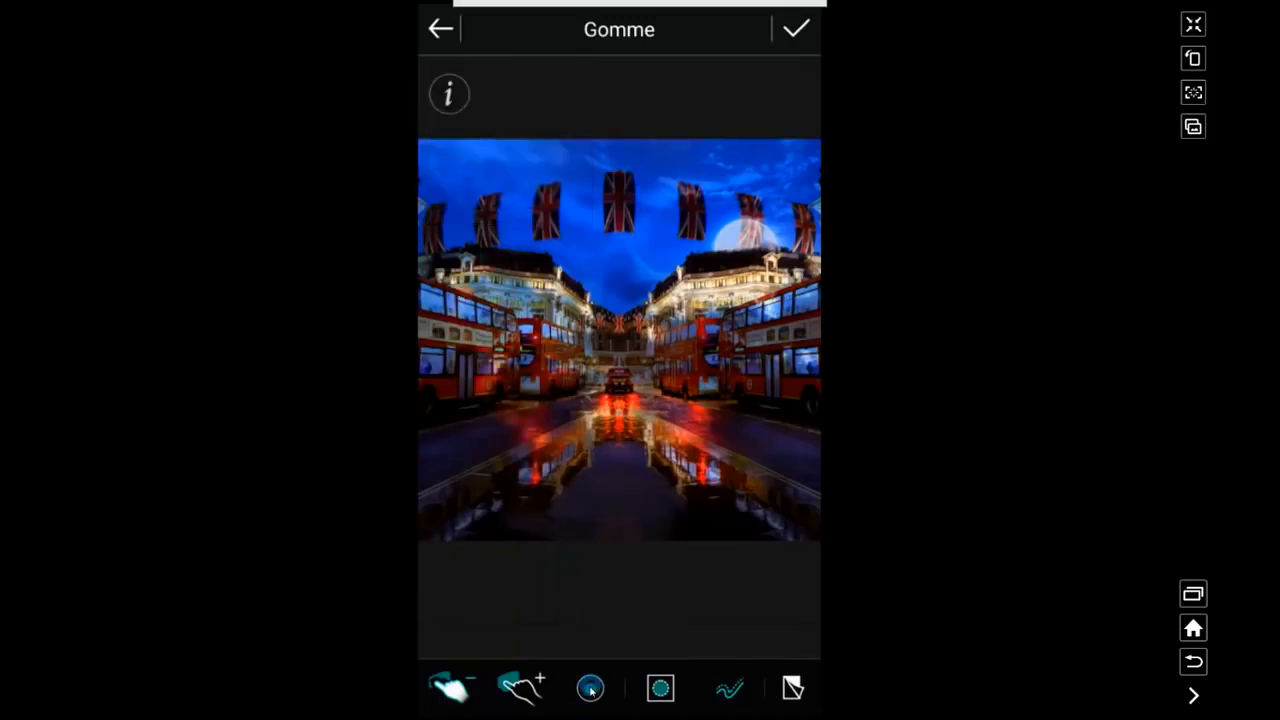
# Step: Enlarge the eraser brush and remove the moon overlay from the buses, the buildings and the wet road
pyautogui.click(590, 690)
pyautogui.moveTo(509, 597); pyautogui.dragTo(587, 597)
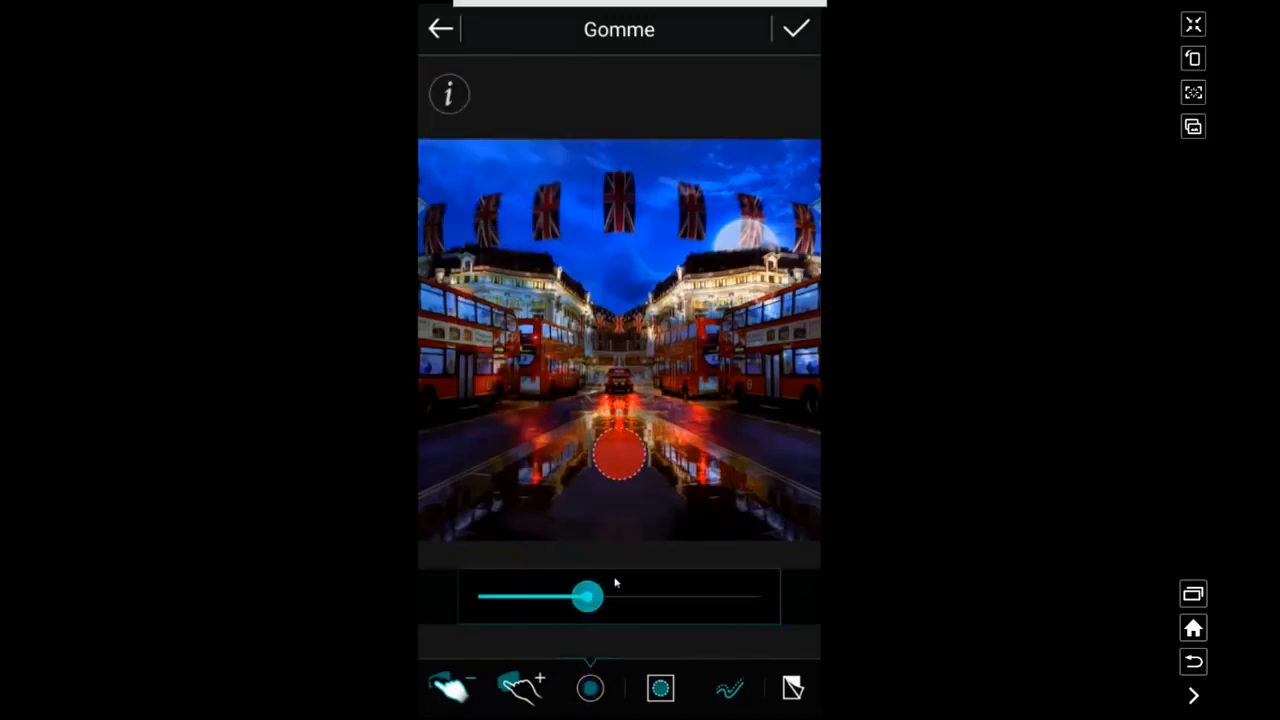
pyautogui.moveTo(600, 460)
pyautogui.mouseDown()
pyautogui.moveTo(645, 417)
pyautogui.moveTo(559, 417)
pyautogui.moveTo(605, 364)
pyautogui.moveTo(609, 342)
pyautogui.moveTo(604, 353)
pyautogui.moveTo(603, 329)
pyautogui.moveTo(590, 329)
pyautogui.moveTo(591, 360)
pyautogui.moveTo(624, 354)
pyautogui.moveTo(663, 318)
pyautogui.moveTo(655, 360)
pyautogui.moveTo(692, 419)
pyautogui.moveTo(691, 368)
pyautogui.moveTo(744, 393)
pyautogui.moveTo(736, 346)
pyautogui.moveTo(740, 384)
pyautogui.moveTo(781, 334)
pyautogui.moveTo(727, 328)
pyautogui.moveTo(784, 321)
pyautogui.moveTo(790, 300)
pyautogui.moveTo(822, 282)
pyautogui.mouseUp()
pyautogui.moveTo(824, 332)
pyautogui.mouseDown()
pyautogui.moveTo(783, 400)
pyautogui.moveTo(786, 326)
pyautogui.moveTo(786, 370)
pyautogui.moveTo(760, 345)
pyautogui.moveTo(696, 347)
pyautogui.moveTo(690, 408)
pyautogui.moveTo(704, 343)
pyautogui.moveTo(724, 330)
pyautogui.moveTo(661, 410)
pyautogui.moveTo(631, 388)
pyautogui.moveTo(670, 368)
pyautogui.moveTo(596, 400)
pyautogui.moveTo(671, 384)
pyautogui.moveTo(596, 376)
pyautogui.moveTo(537, 397)
pyautogui.moveTo(563, 342)
pyautogui.moveTo(576, 368)
pyautogui.moveTo(522, 375)
pyautogui.moveTo(530, 341)
pyautogui.moveTo(484, 350)
pyautogui.moveTo(513, 353)
pyautogui.moveTo(506, 387)
pyautogui.moveTo(432, 406)
pyautogui.moveTo(515, 419)
pyautogui.moveTo(413, 526)
pyautogui.moveTo(529, 516)
pyautogui.moveTo(629, 439)
pyautogui.moveTo(542, 434)
pyautogui.moveTo(577, 448)
pyautogui.moveTo(646, 432)
pyautogui.moveTo(567, 500)
pyautogui.moveTo(599, 534)
pyautogui.moveTo(472, 539)
pyautogui.moveTo(555, 341)
pyautogui.moveTo(494, 313)
pyautogui.moveTo(547, 286)
pyautogui.moveTo(490, 277)
pyautogui.moveTo(560, 275)
pyautogui.moveTo(425, 287)
pyautogui.mouseUp()
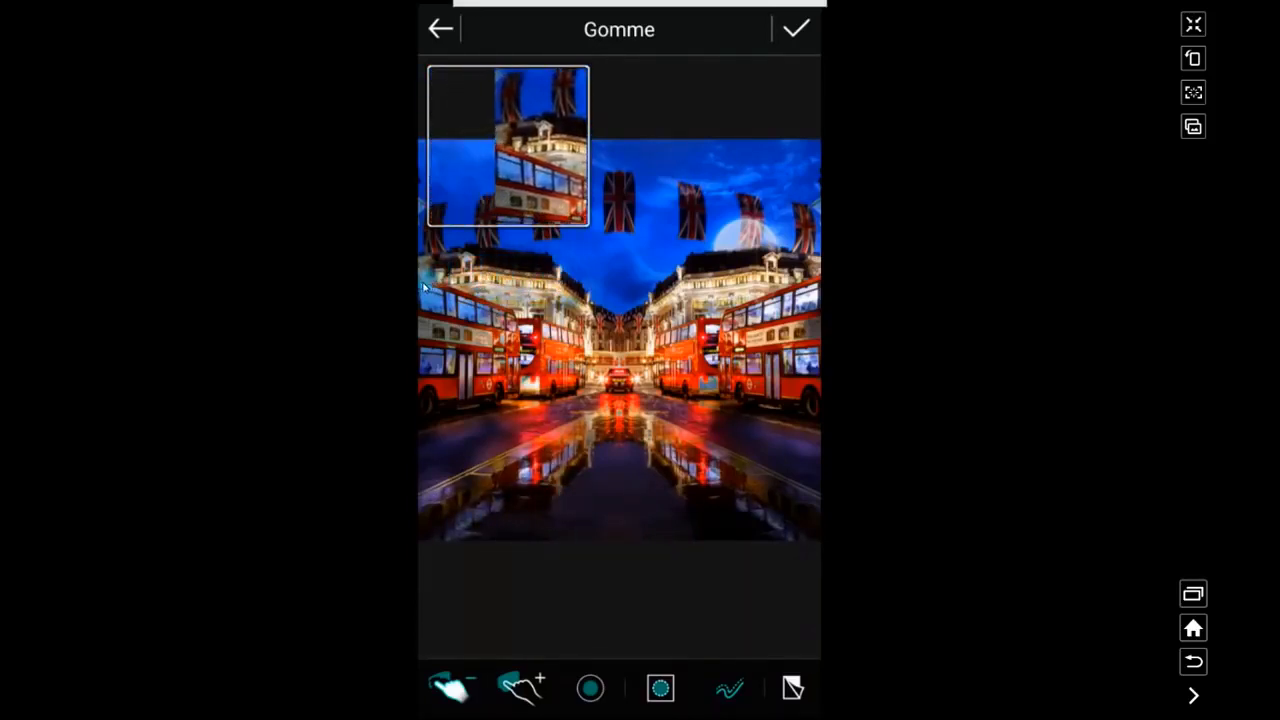
pyautogui.moveTo(474, 437)
pyautogui.mouseDown()
pyautogui.moveTo(573, 410)
pyautogui.moveTo(629, 460)
pyautogui.moveTo(444, 458)
pyautogui.moveTo(411, 498)
pyautogui.moveTo(586, 407)
pyautogui.moveTo(542, 441)
pyautogui.moveTo(587, 451)
pyautogui.moveTo(531, 553)
pyautogui.moveTo(510, 540)
pyautogui.moveTo(793, 533)
pyautogui.moveTo(816, 499)
pyautogui.moveTo(714, 411)
pyautogui.moveTo(775, 450)
pyautogui.moveTo(800, 412)
pyautogui.moveTo(664, 496)
pyautogui.moveTo(804, 501)
pyautogui.moveTo(822, 293)
pyautogui.moveTo(823, 346)
pyautogui.moveTo(767, 341)
pyautogui.moveTo(765, 323)
pyautogui.moveTo(793, 307)
pyautogui.moveTo(762, 308)
pyautogui.moveTo(809, 322)
pyautogui.moveTo(801, 383)
pyautogui.moveTo(707, 365)
pyautogui.moveTo(694, 388)
pyautogui.moveTo(708, 334)
pyautogui.mouseUp()
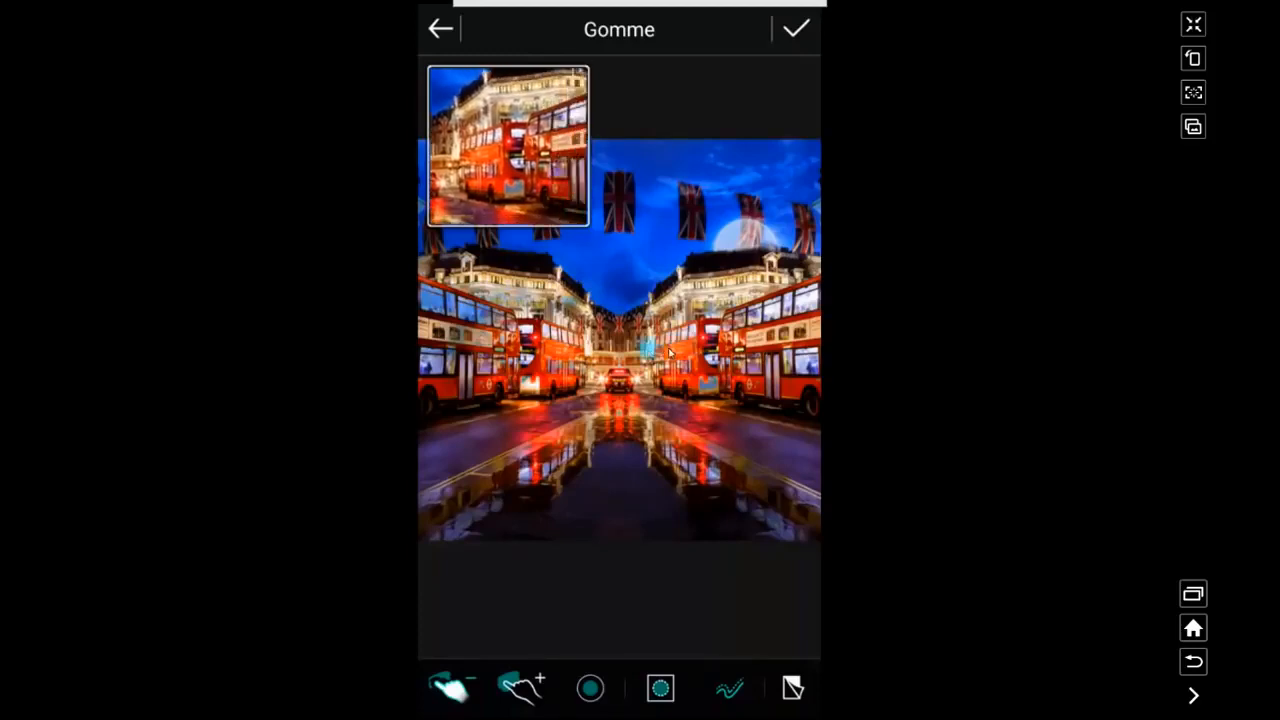
pyautogui.moveTo(650, 385)
pyautogui.mouseDown()
pyautogui.moveTo(692, 402)
pyautogui.moveTo(640, 418)
pyautogui.moveTo(590, 368)
pyautogui.mouseUp()
pyautogui.moveTo(541, 402)
pyautogui.mouseDown()
pyautogui.moveTo(560, 392)
pyautogui.moveTo(526, 385)
pyautogui.moveTo(520, 360)
pyautogui.moveTo(478, 533)
pyautogui.moveTo(551, 526)
pyautogui.moveTo(523, 563)
pyautogui.mouseUp()
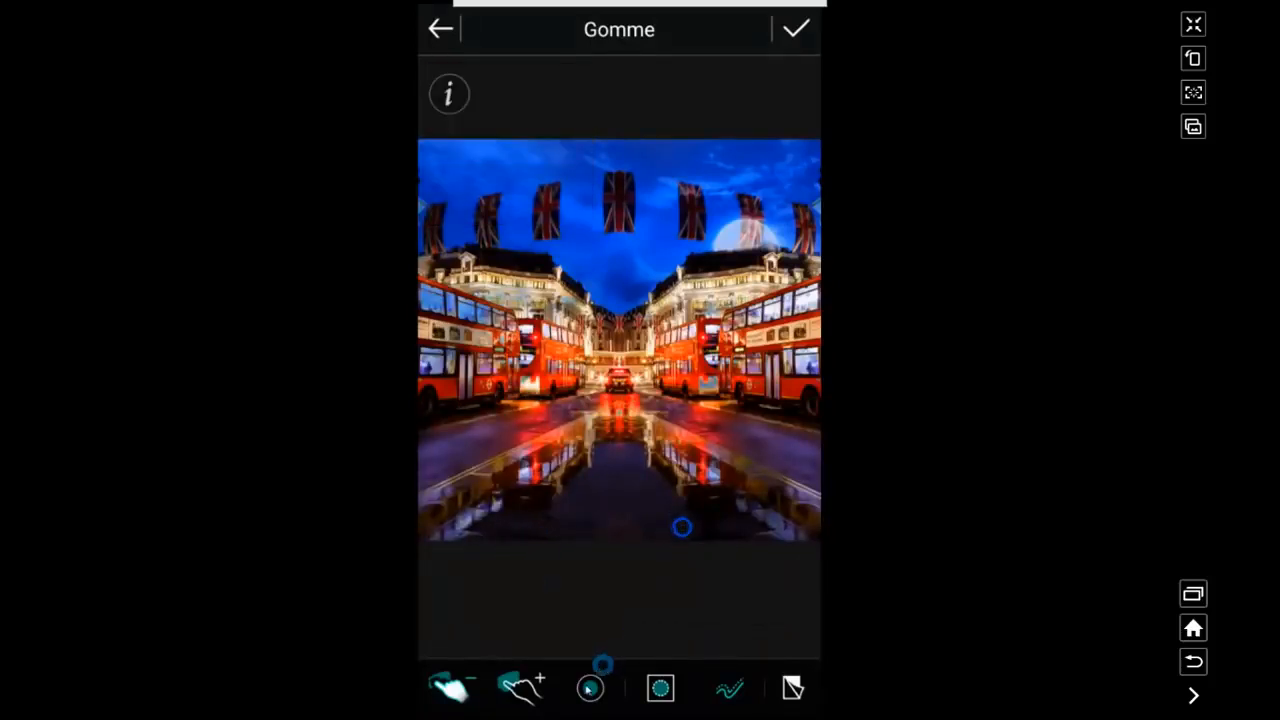
# Step: Erase the overlay from the flags, except the one over the moon, and from the wet road, and apply the Fusion effect
pyautogui.click(590, 688)
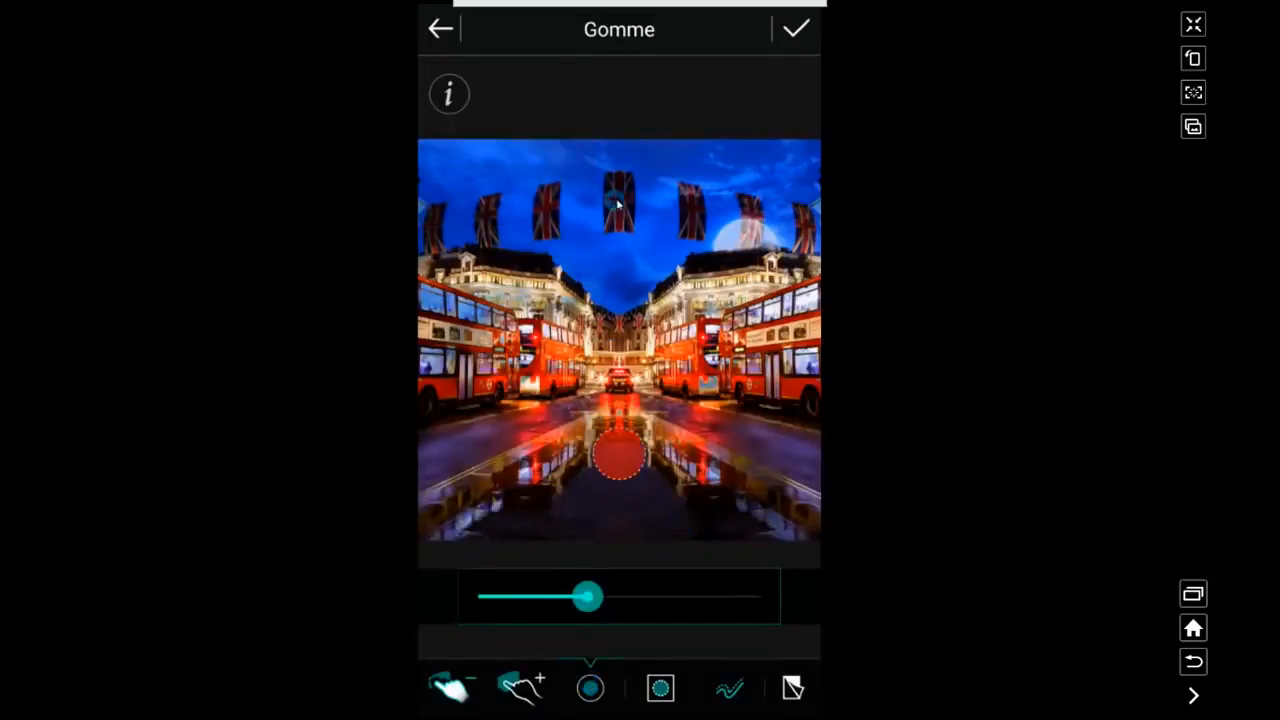
pyautogui.moveTo(618, 188); pyautogui.dragTo(623, 234)
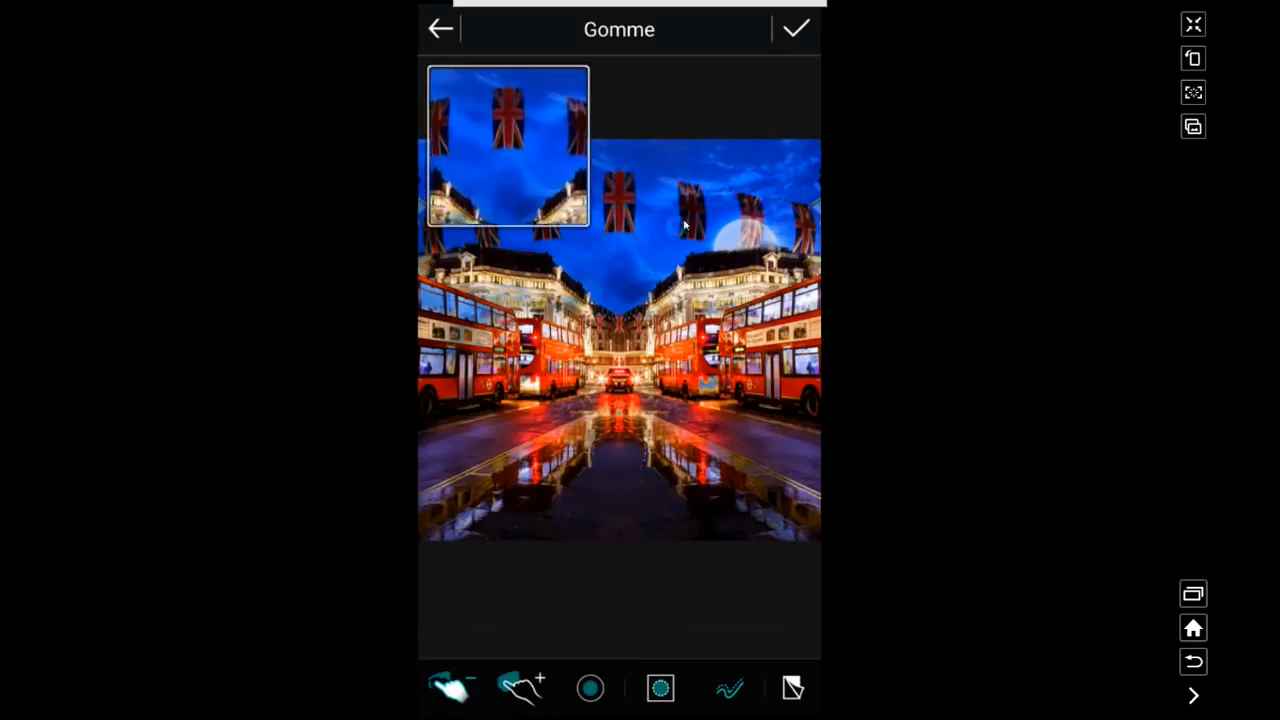
pyautogui.moveTo(687, 191); pyautogui.dragTo(693, 235)
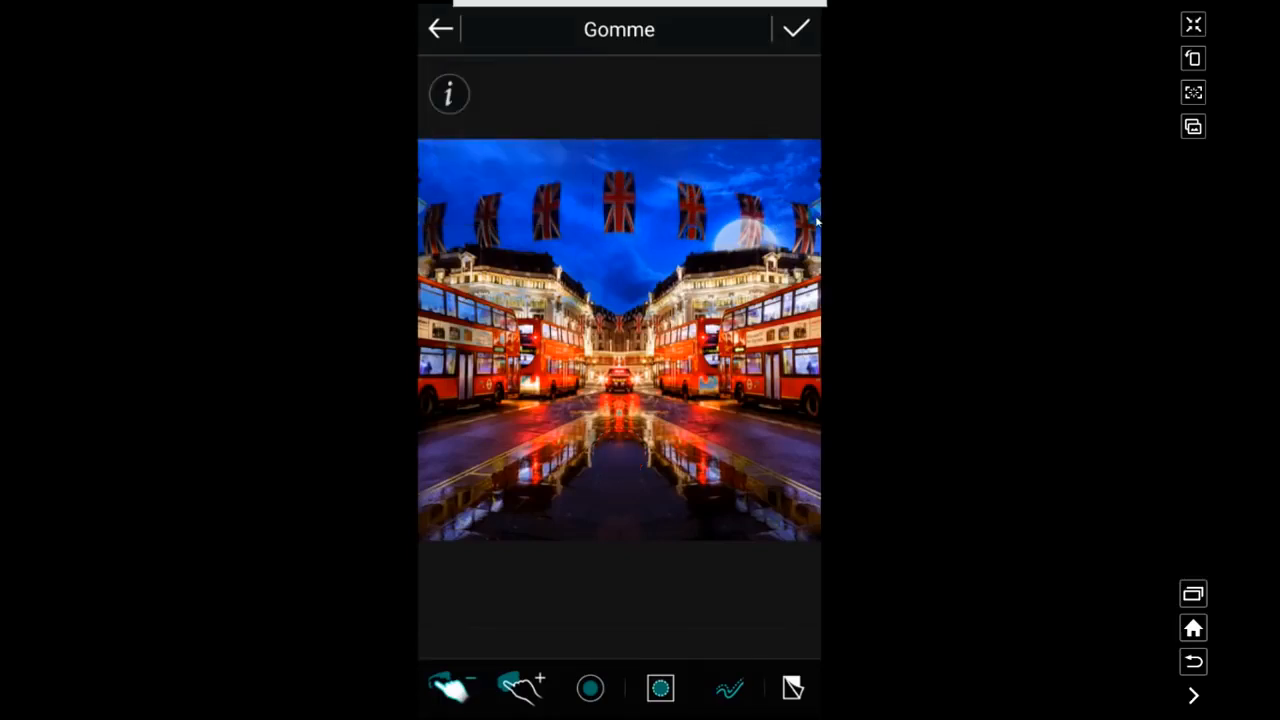
pyautogui.moveTo(800, 205); pyautogui.dragTo(804, 246)
pyautogui.moveTo(545, 184); pyautogui.dragTo(545, 245)
pyautogui.moveTo(489, 204); pyautogui.dragTo(489, 248)
pyautogui.moveTo(436, 212); pyautogui.dragTo(441, 259)
pyautogui.moveTo(501, 445)
pyautogui.mouseDown()
pyautogui.moveTo(650, 404)
pyautogui.moveTo(611, 454)
pyautogui.moveTo(739, 495)
pyautogui.mouseUp()
pyautogui.click(795, 30)
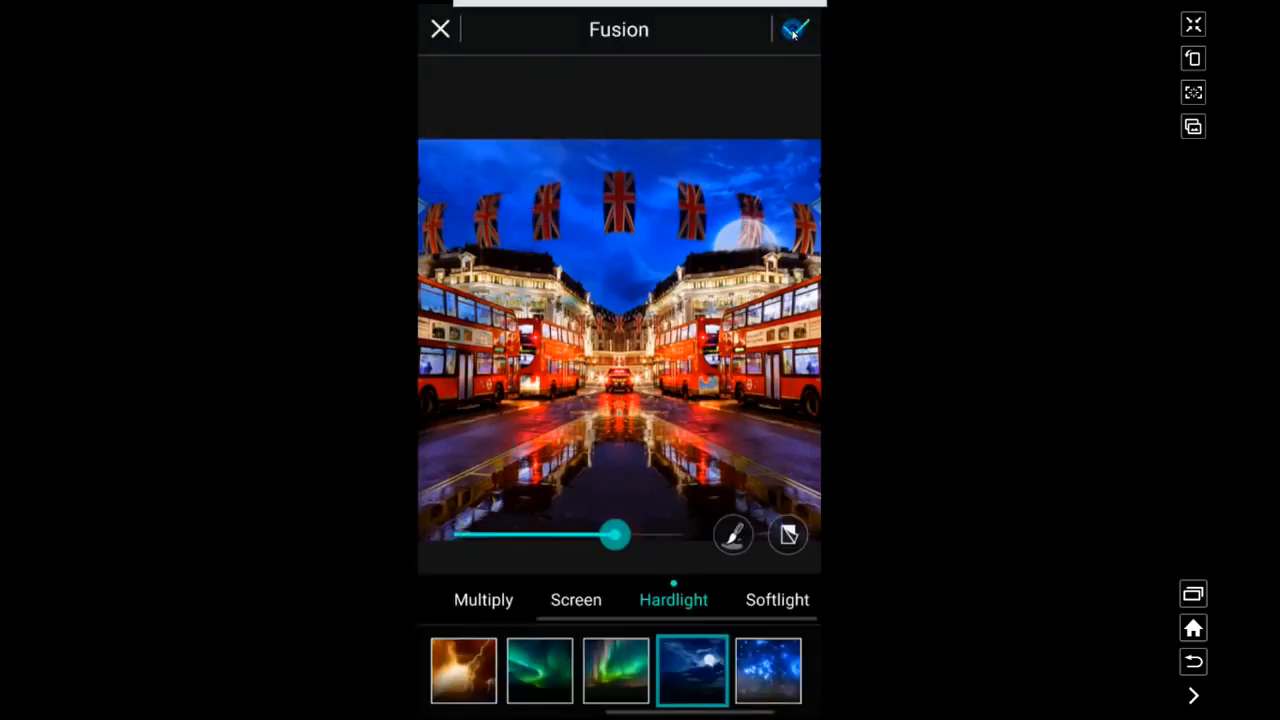
pyautogui.click(795, 30)
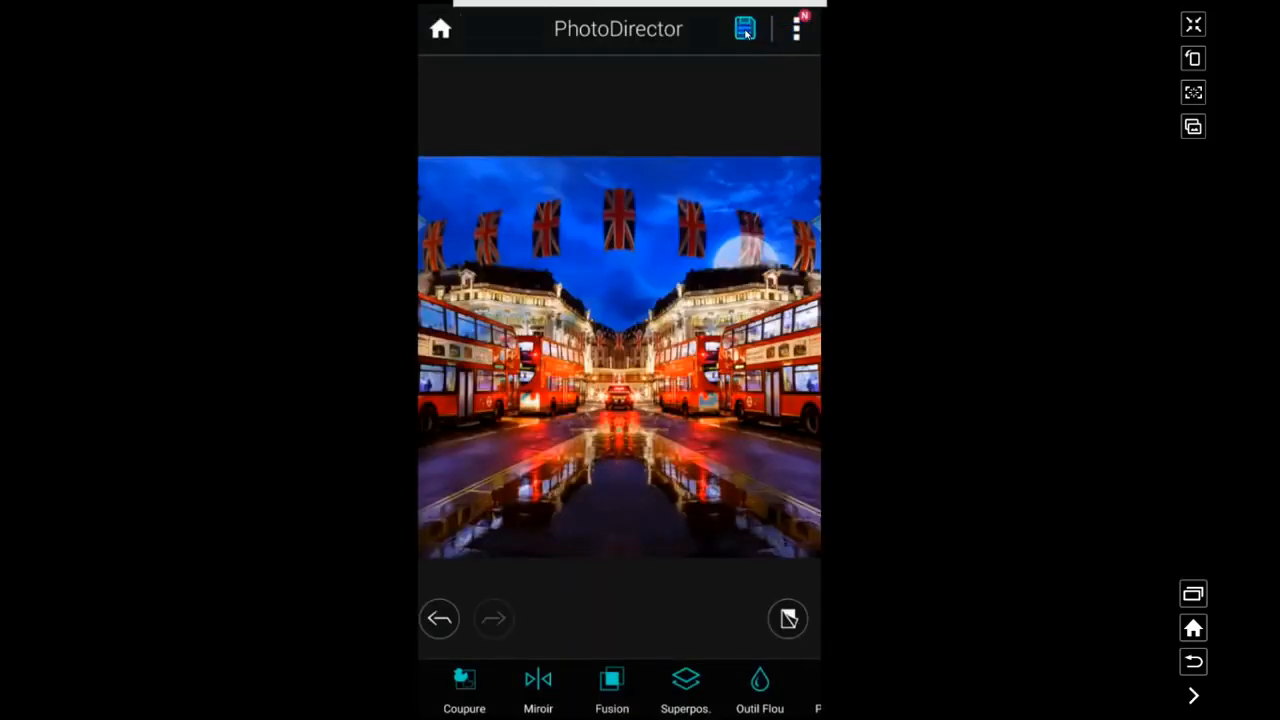
# Step: Save the mirrored moonlit bus photo and leave the editor for the home screen
pyautogui.click(745, 30)
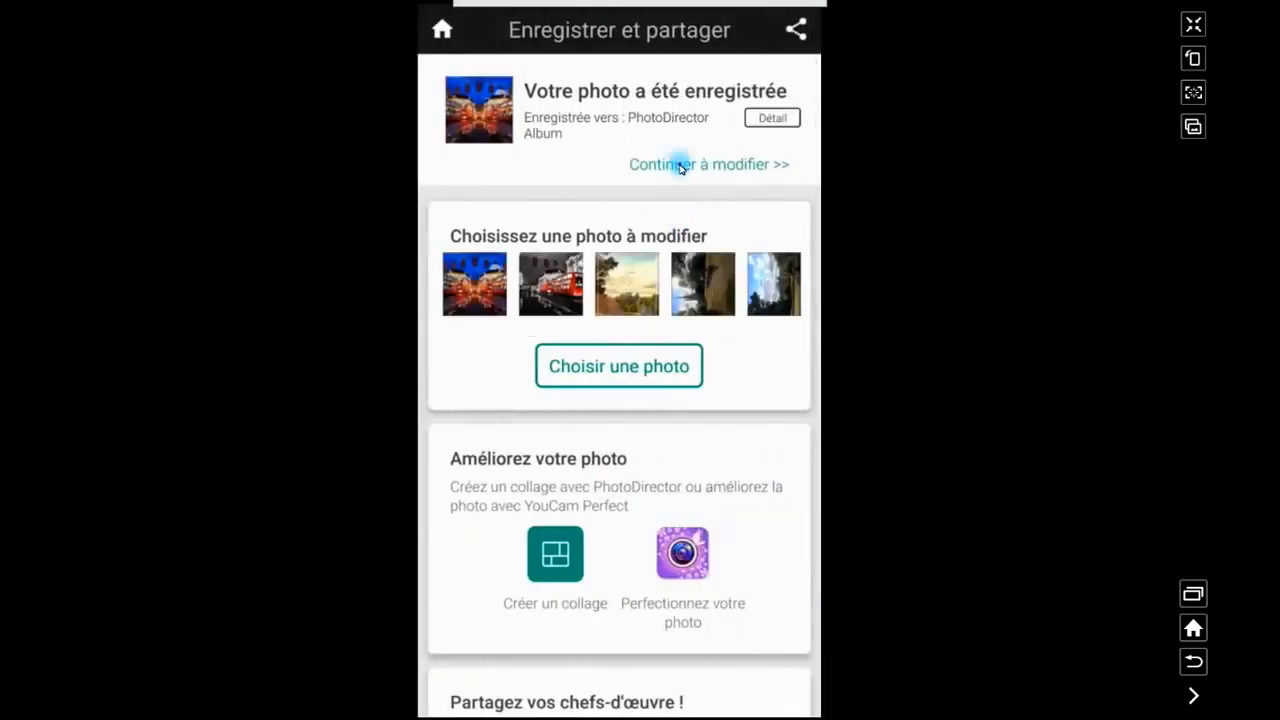
pyautogui.click(680, 166)
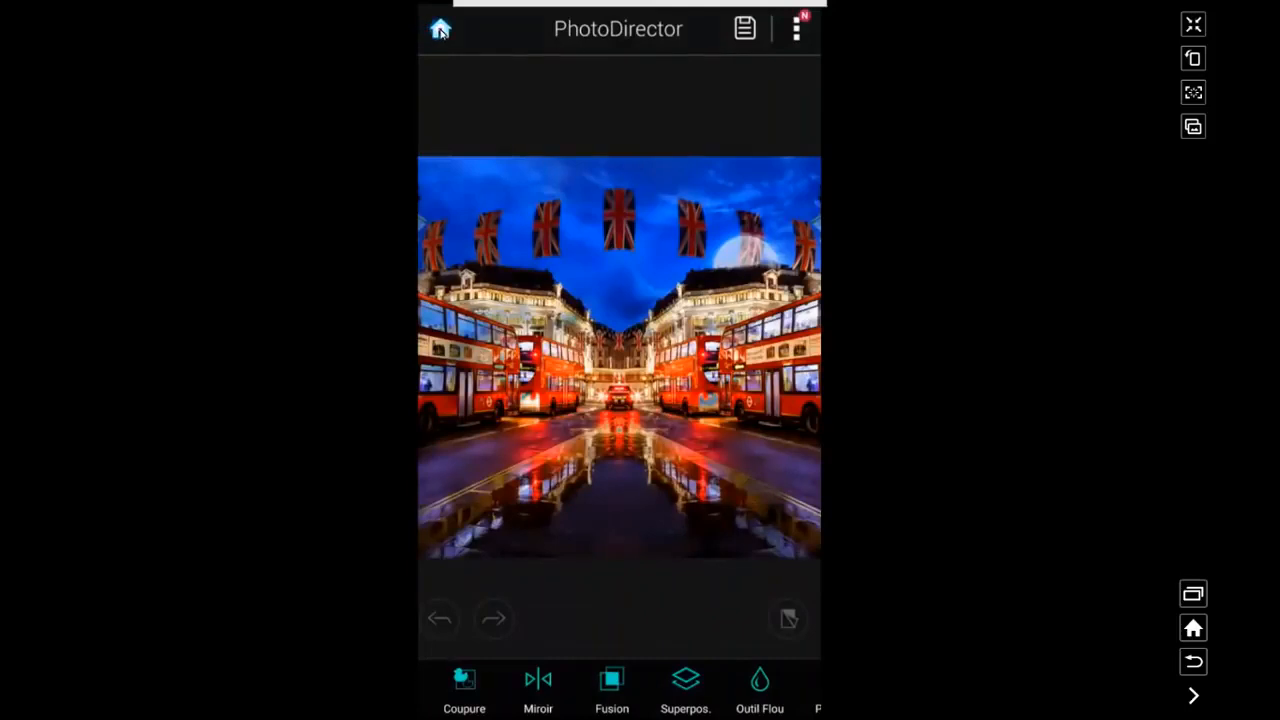
pyautogui.click(440, 30)
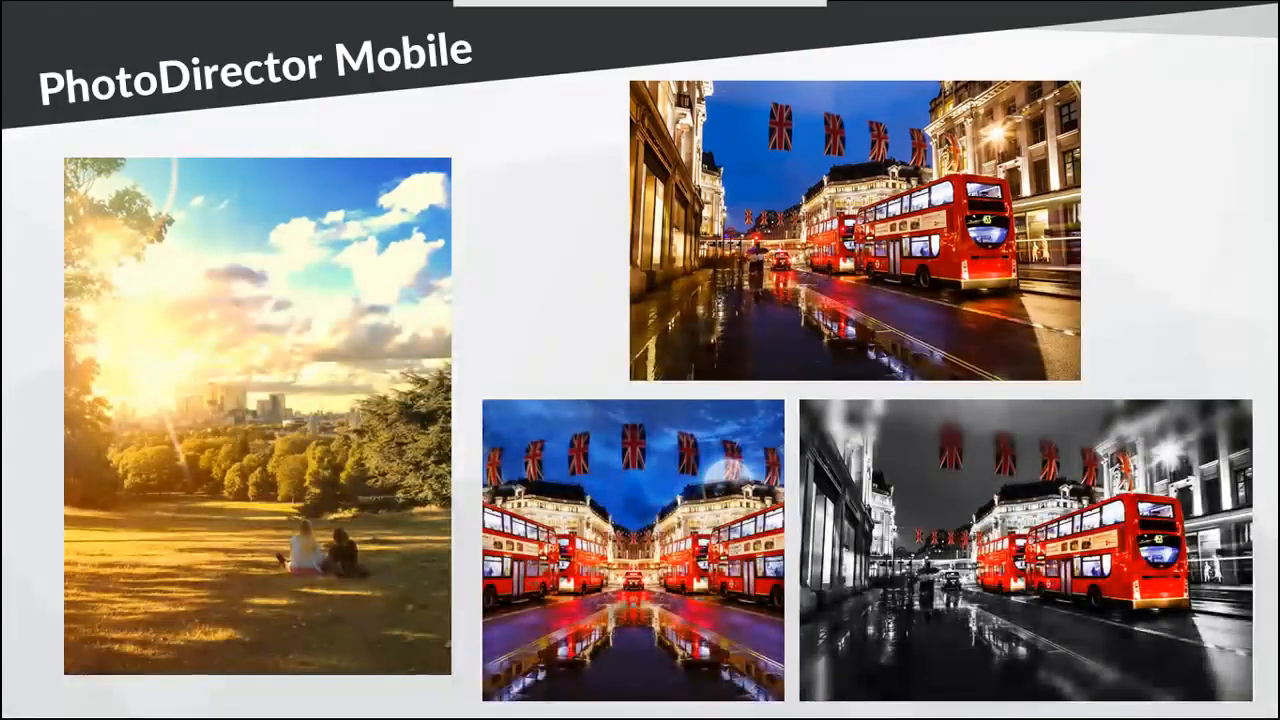
pyautogui.press('Right')
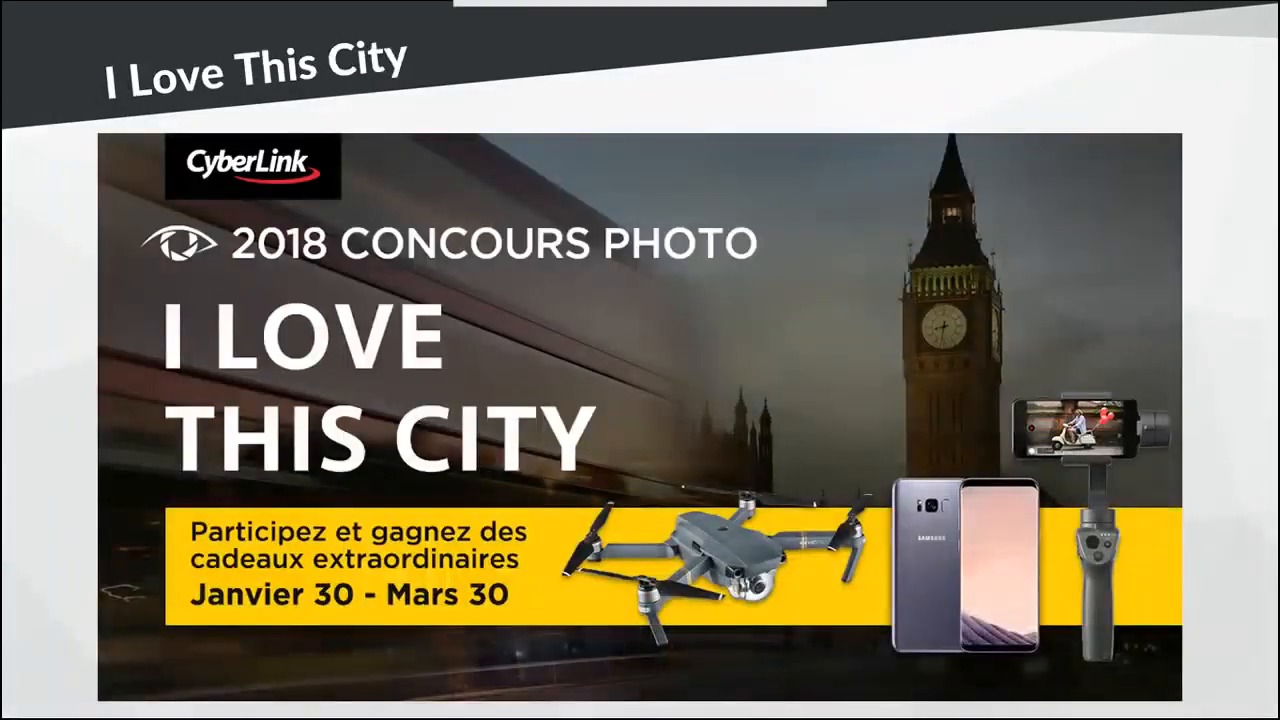